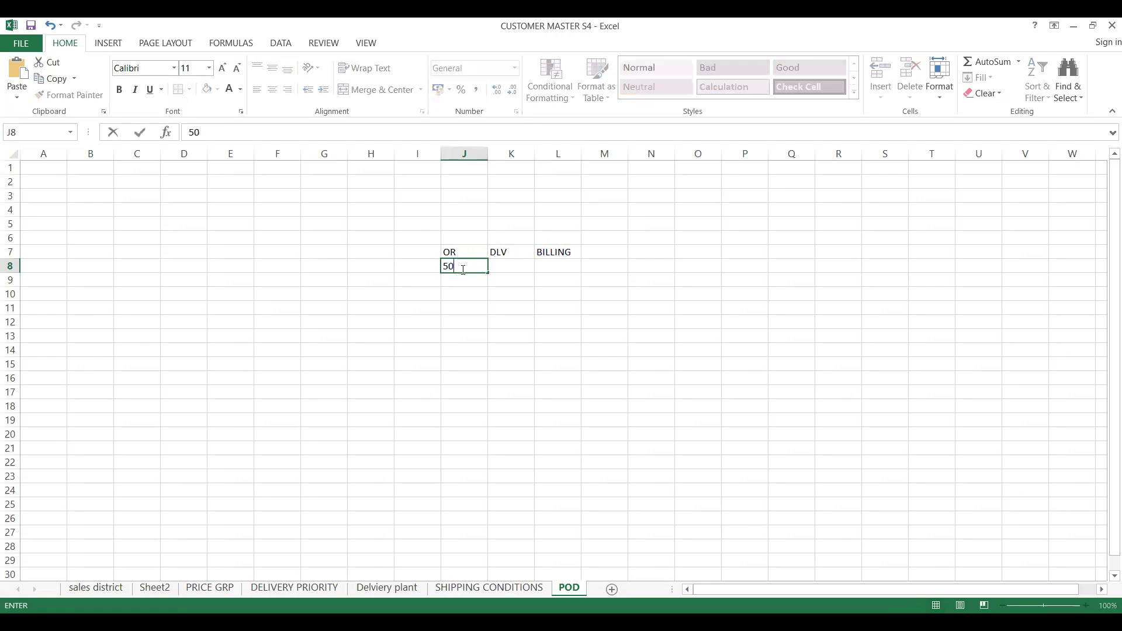
Step: Complete the OR quantity of 50 in J8 and enter a DLV quantity of 30 in K8
{"action": "key", "text": "Tab"}
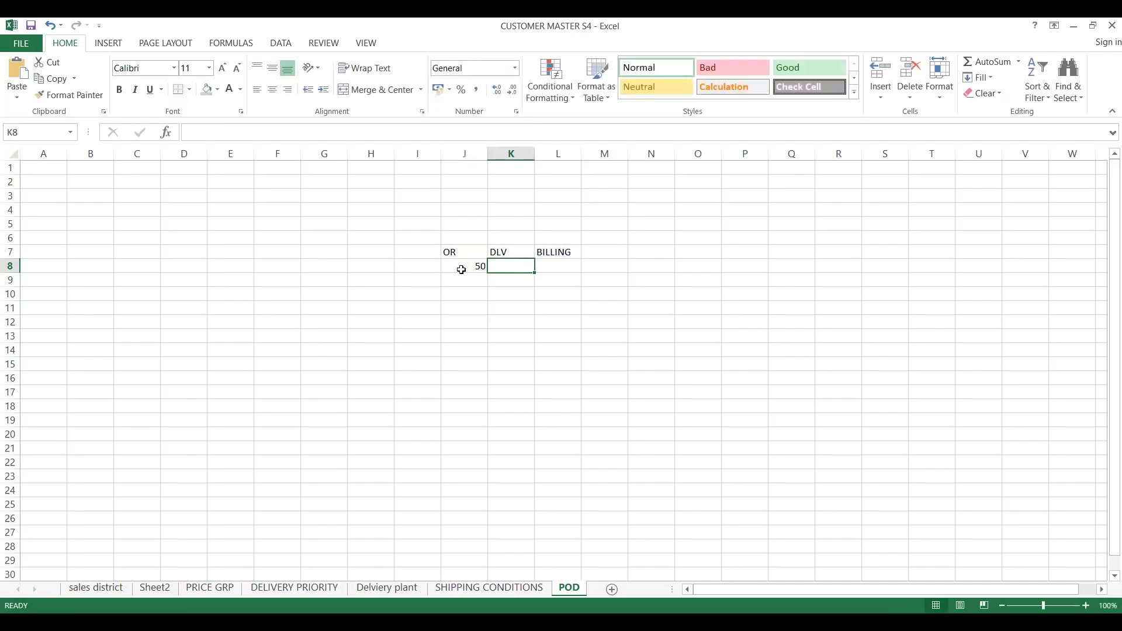
{"action": "type", "text": "30"}
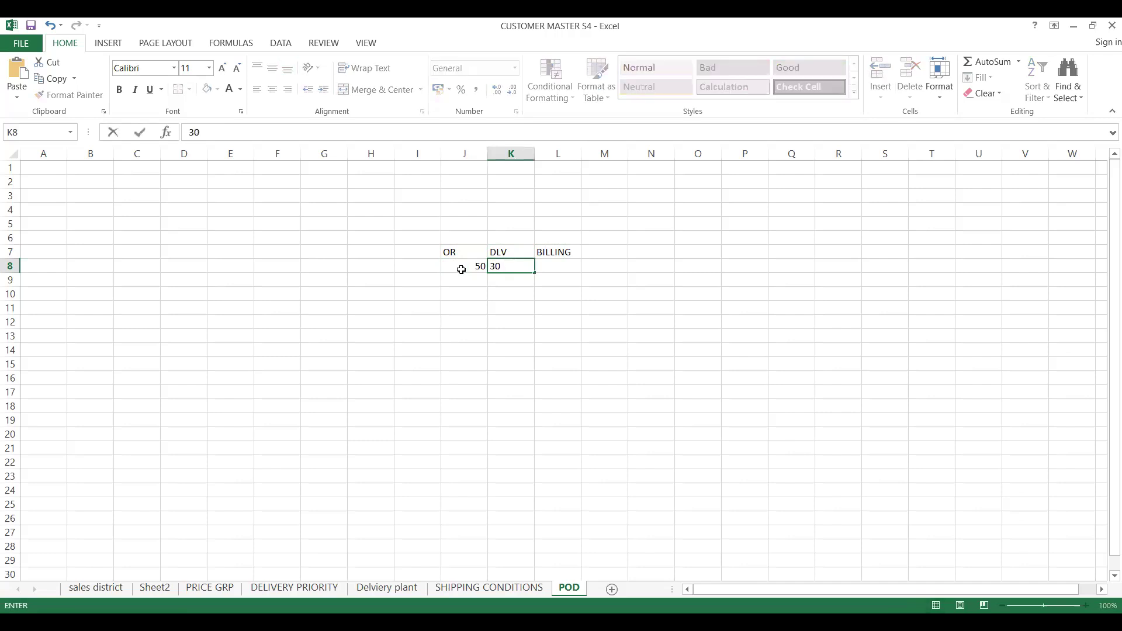
{"action": "left_click", "coordinate": [496, 291]}
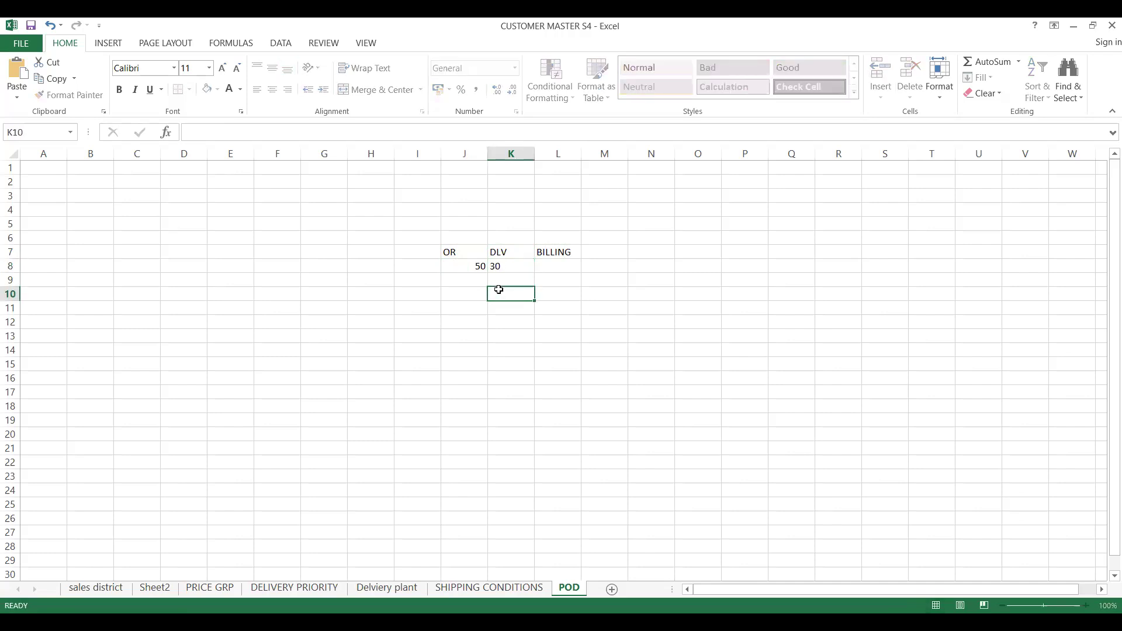
{"action": "key", "text": "Up"}
{"action": "left_click", "coordinate": [502, 268]}
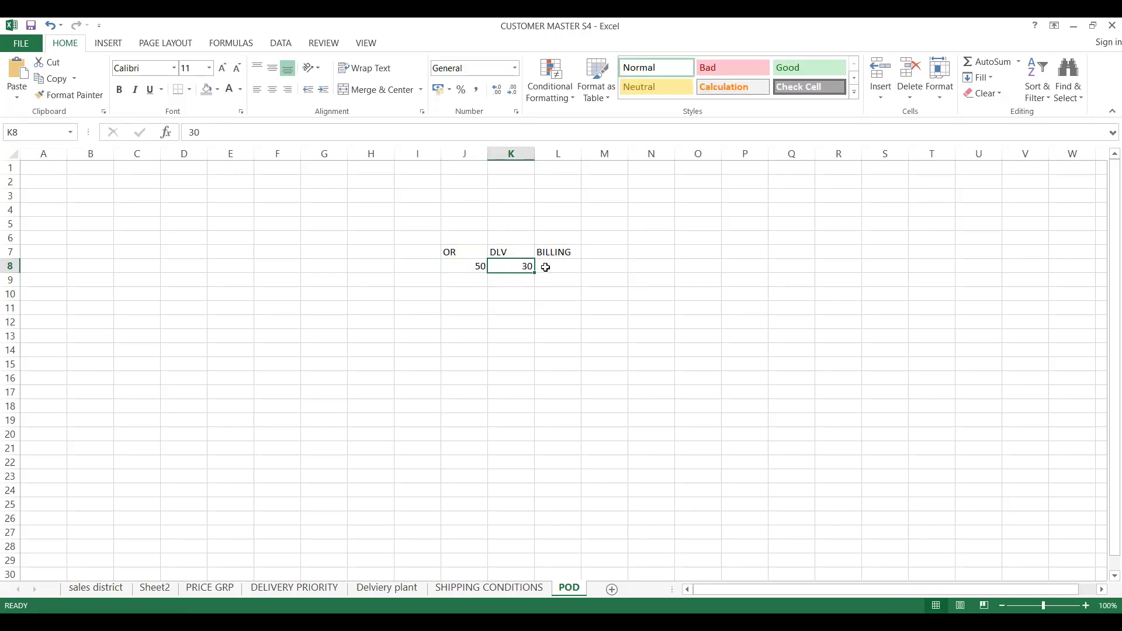
Step: Enter 50 as the BILLING quantity in cell L8
{"action": "left_click", "coordinate": [545, 267]}
{"action": "left_click", "coordinate": [514, 267]}
{"action": "left_click", "coordinate": [546, 267]}
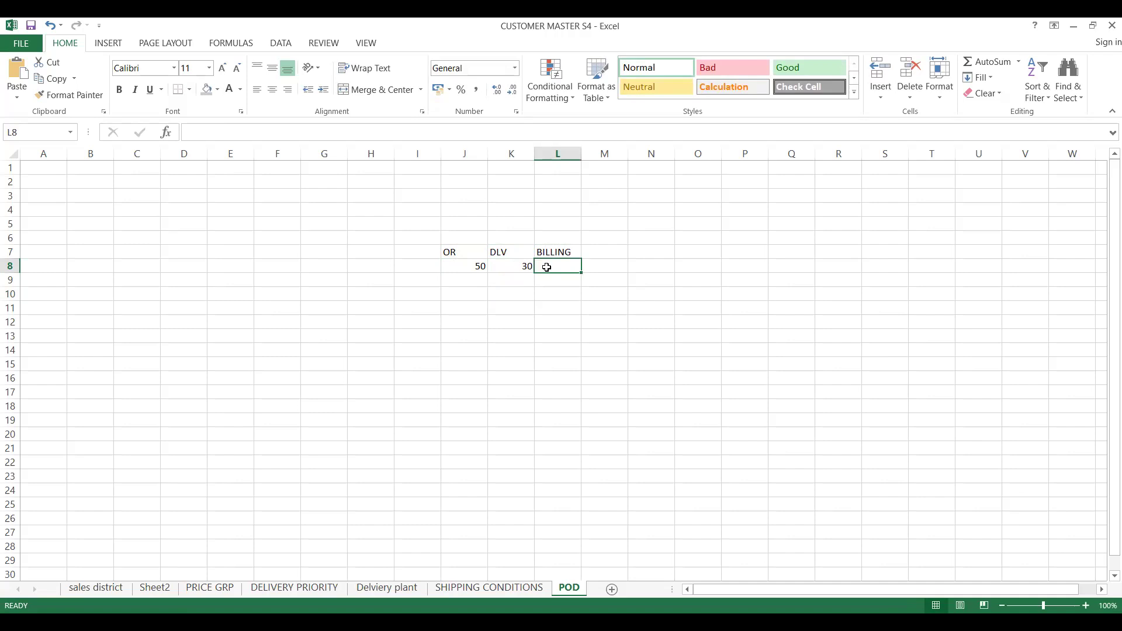
{"action": "type", "text": "=J8"}
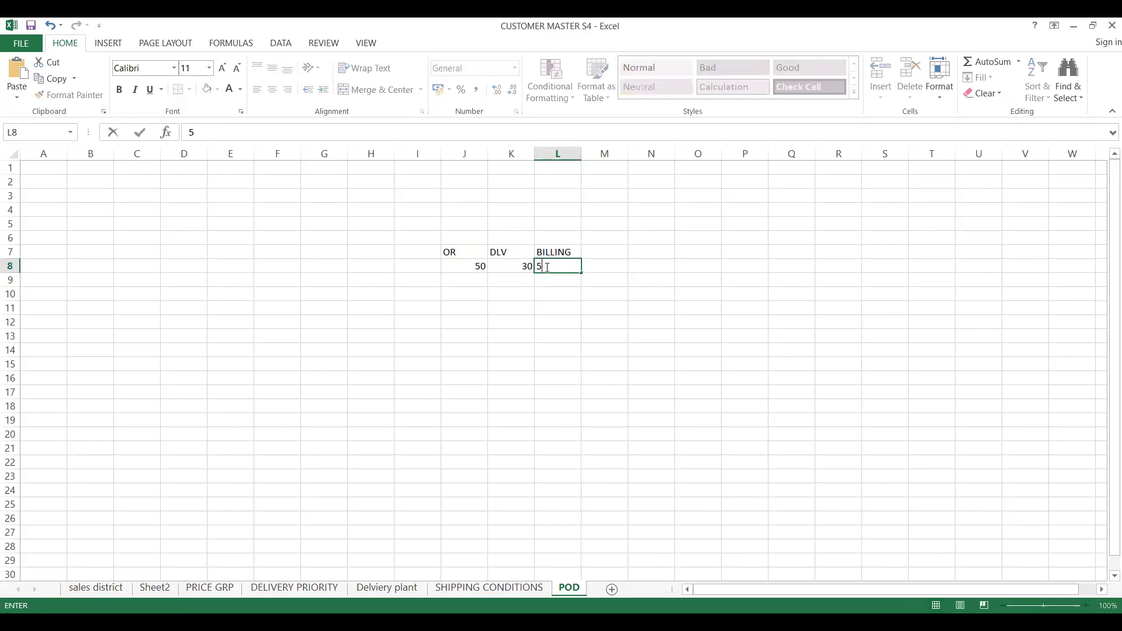
{"action": "left_click", "coordinate": [522, 299]}
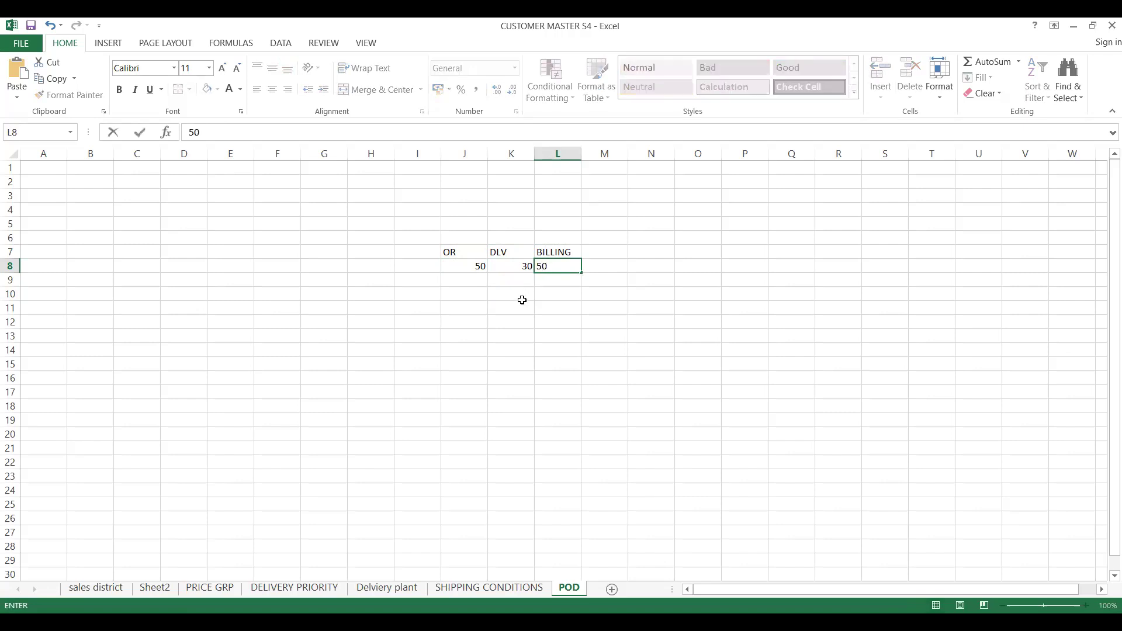
{"action": "left_click", "coordinate": [616, 283]}
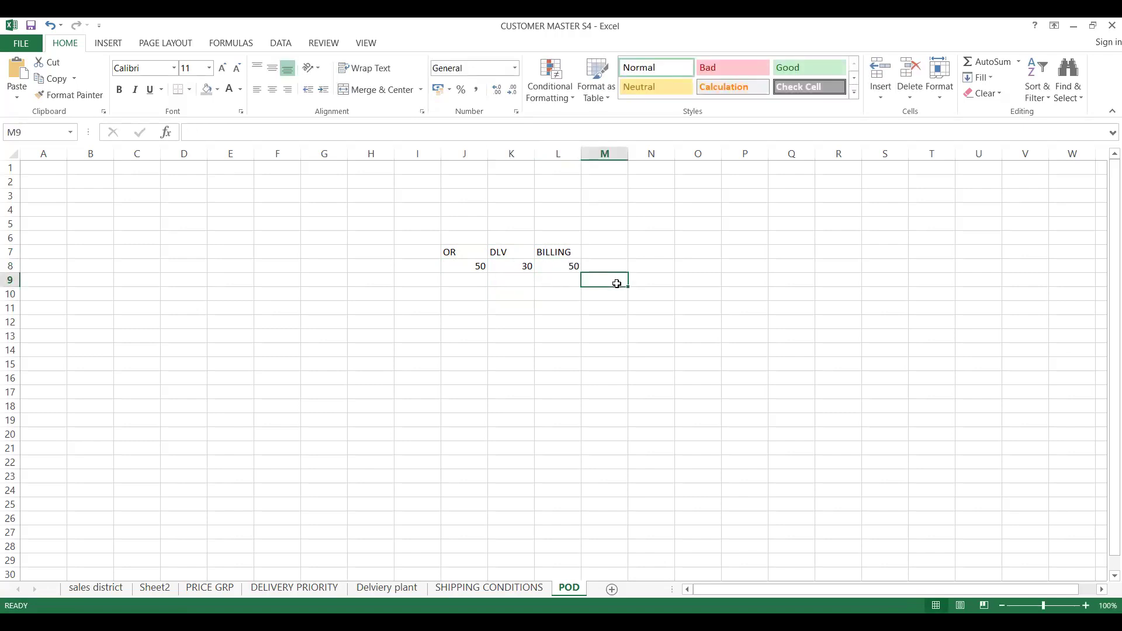
Step: Enter the quantity difference of 20 in cell M9, beside and below the billing quantity
{"action": "left_click", "coordinate": [562, 289]}
{"action": "left_click", "coordinate": [615, 277]}
{"action": "type", "text": "20"}
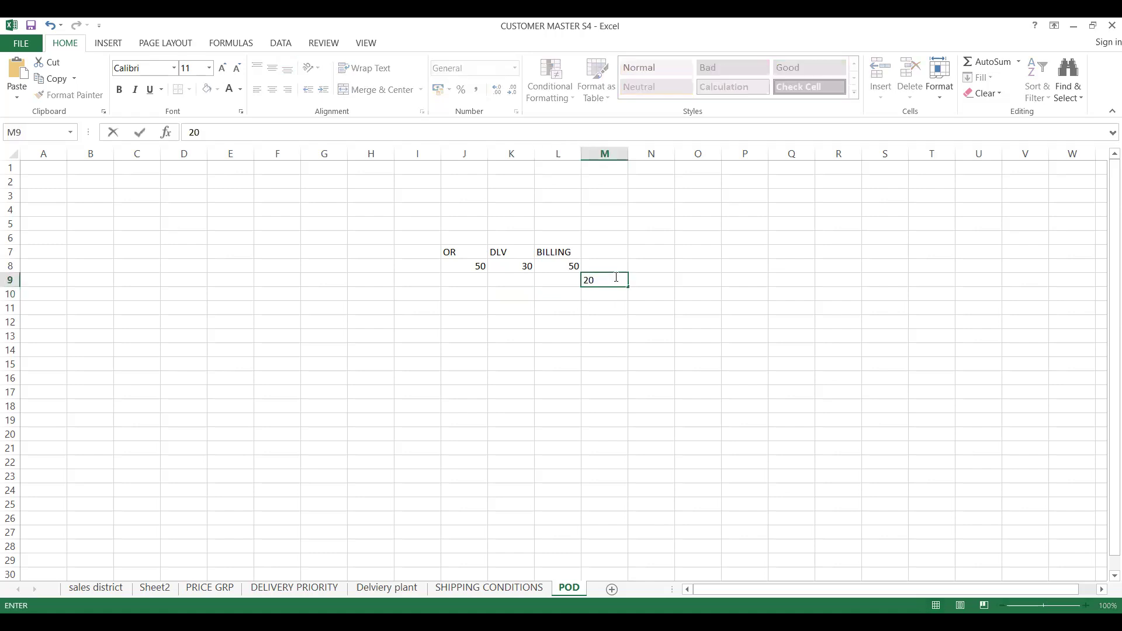
Step: Label the first example CASE1 in cell I6, above the OR, DLV and BILLING headings
{"action": "left_click", "coordinate": [416, 239]}
{"action": "type", "text": "CASE1"}
{"action": "left_click", "coordinate": [417, 239]}
{"action": "left_click", "coordinate": [416, 274]}
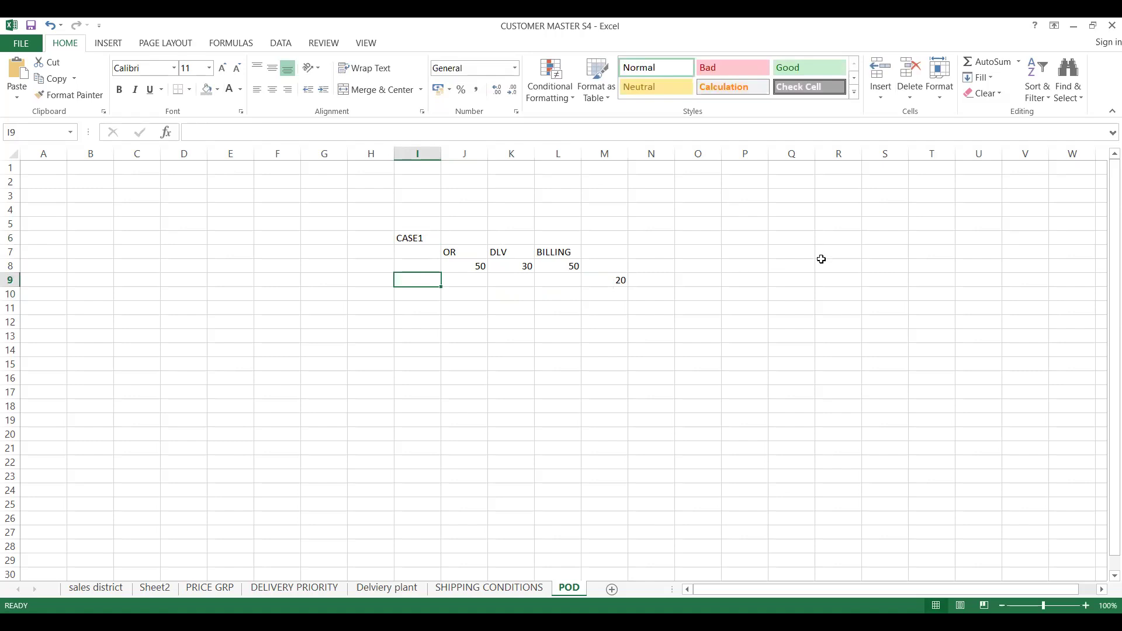
Step: Enter the example amount 100000 in cell Q8
{"action": "left_click", "coordinate": [795, 270]}
{"action": "type", "text": "10"}
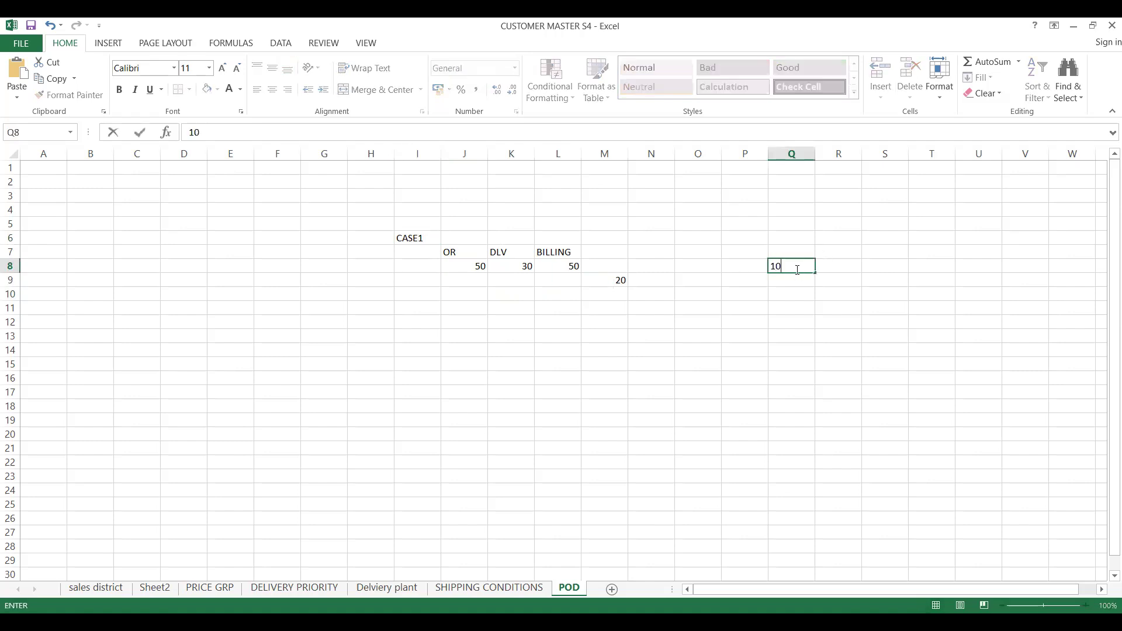
{"action": "type", "text": "0000"}
{"action": "left_click", "coordinate": [788, 286]}
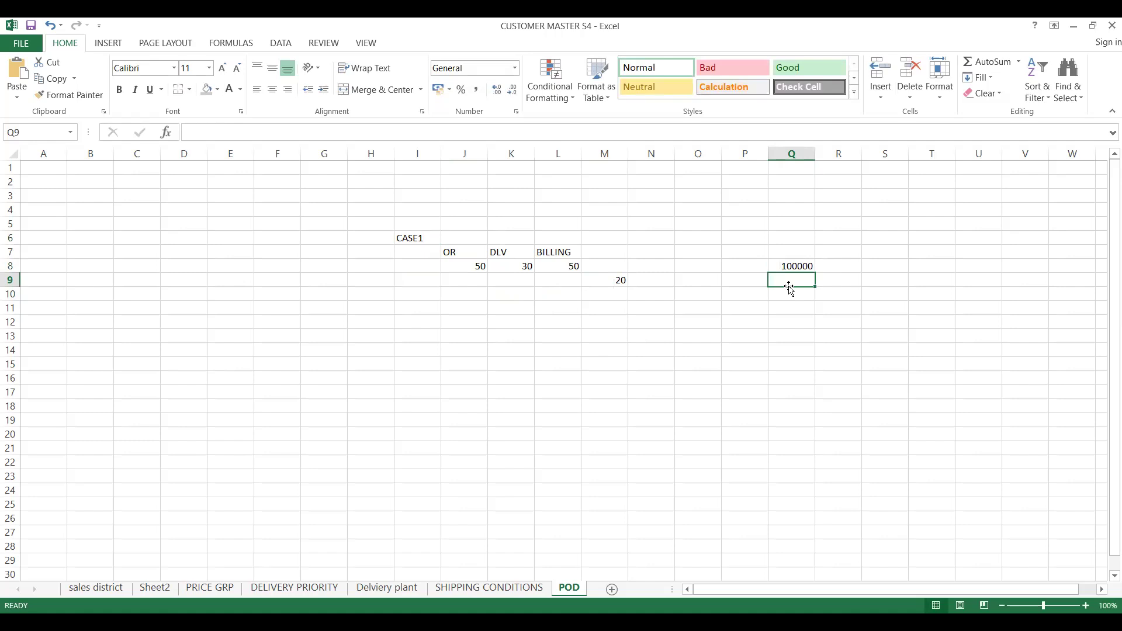
Step: Enter the example amounts 10000 in cell R11 and 25000 in cell S11
{"action": "left_click", "coordinate": [824, 304]}
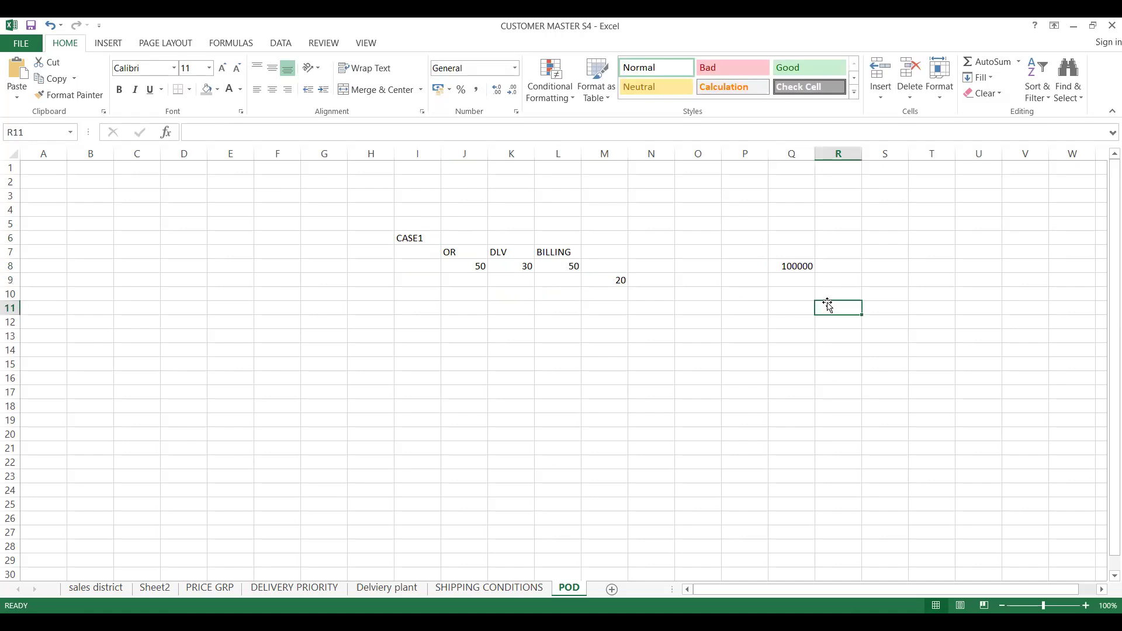
{"action": "type", "text": "10000"}
{"action": "key", "text": "Tab"}
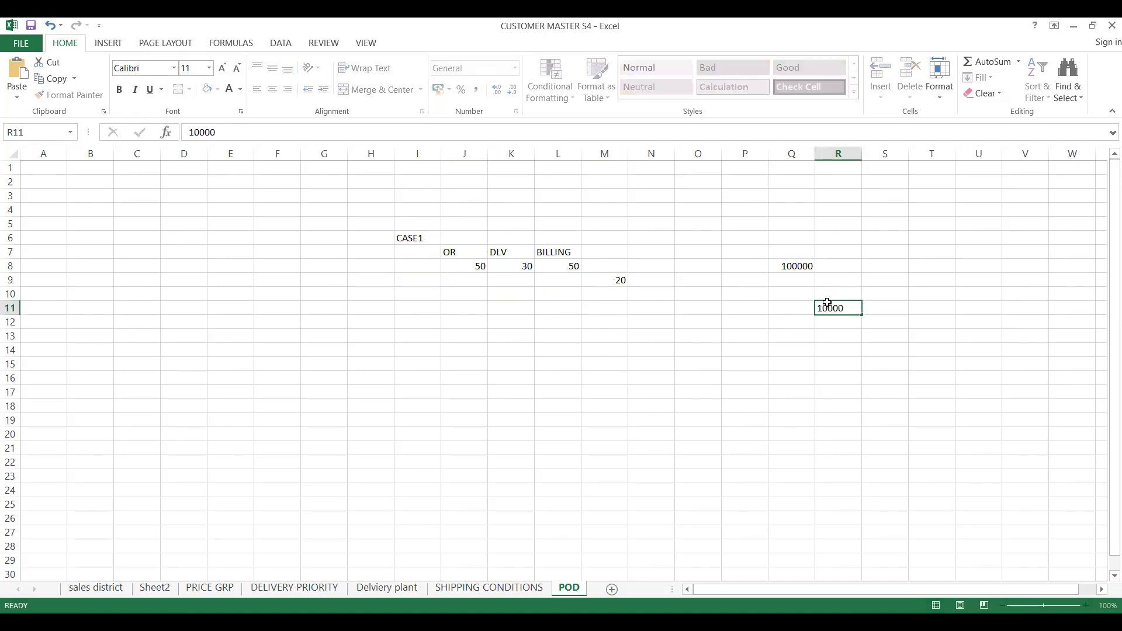
{"action": "type", "text": "25000"}
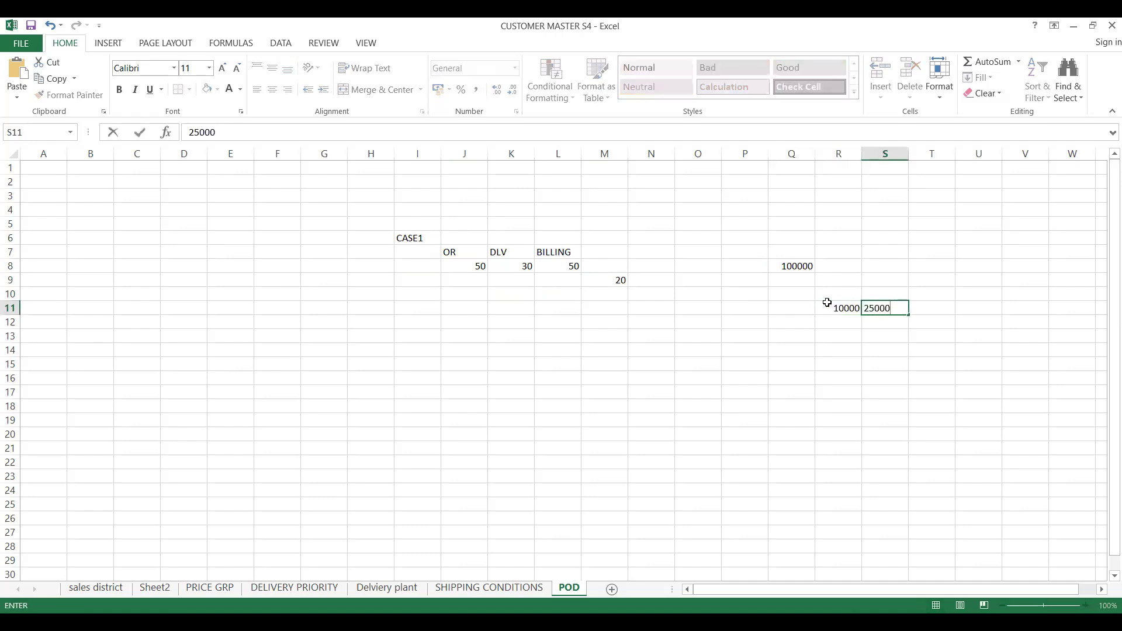
{"action": "left_click", "coordinate": [853, 337]}
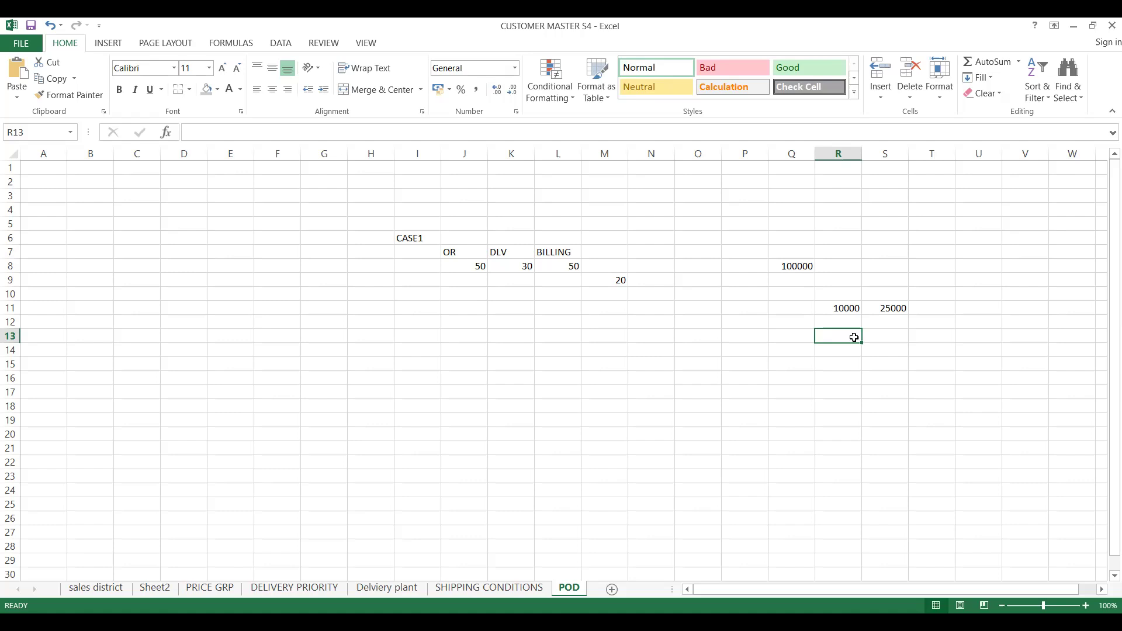
Step: Add the label DLO in cell K6, above the DLV heading
{"action": "left_click", "coordinate": [585, 252]}
{"action": "left_click", "coordinate": [501, 264]}
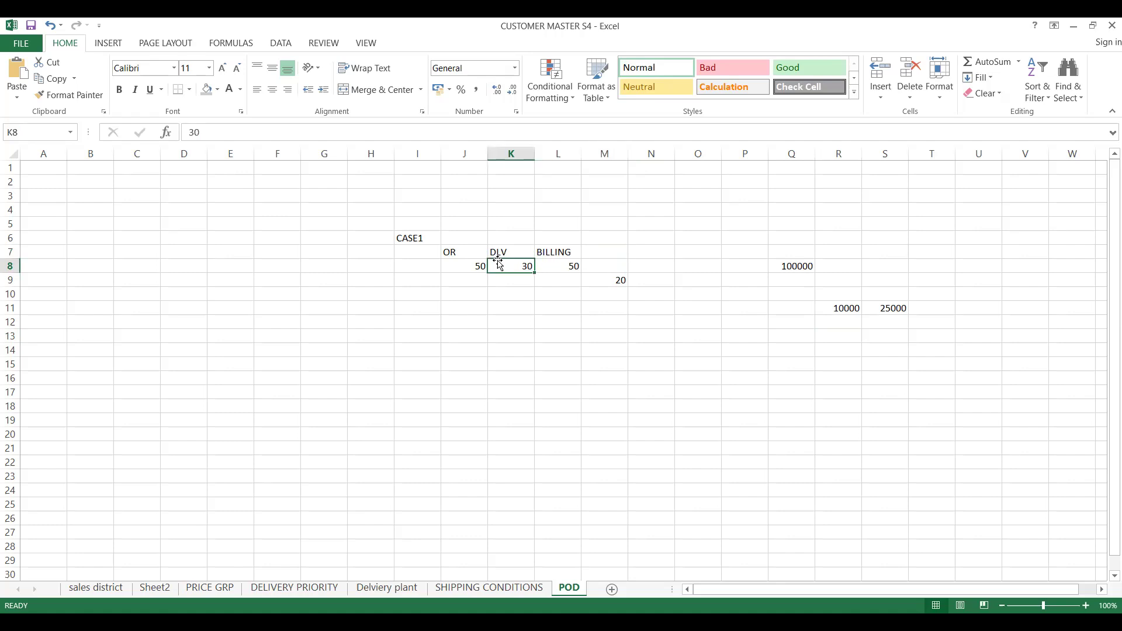
{"action": "left_click", "coordinate": [549, 252]}
{"action": "left_click", "coordinate": [489, 239]}
{"action": "type", "text": "DLO"}
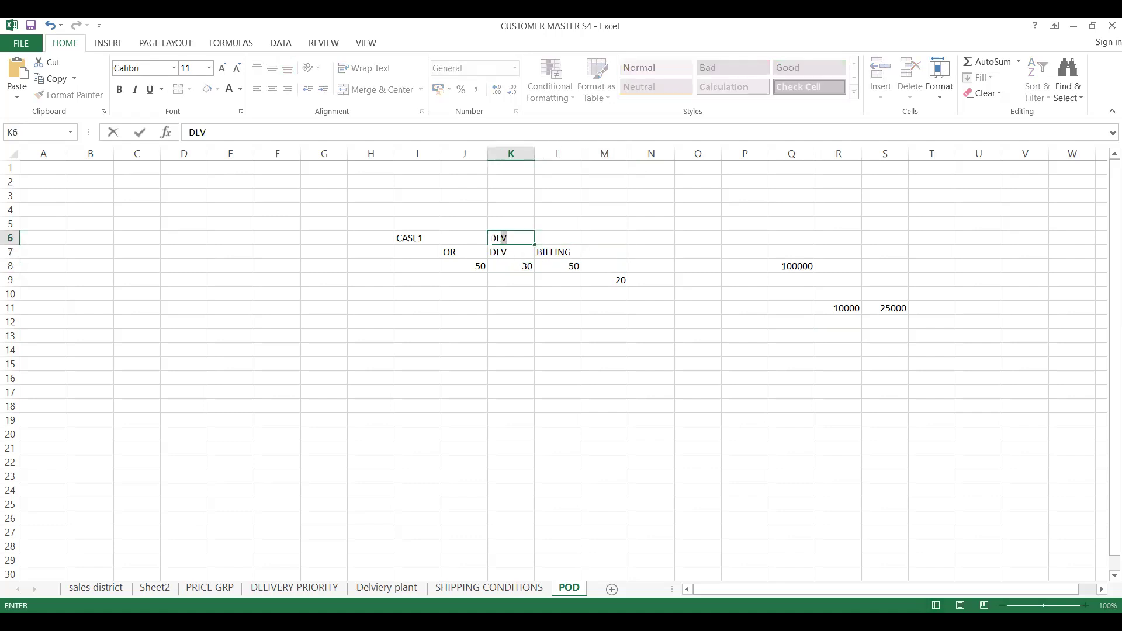
{"action": "left_click", "coordinate": [550, 239]}
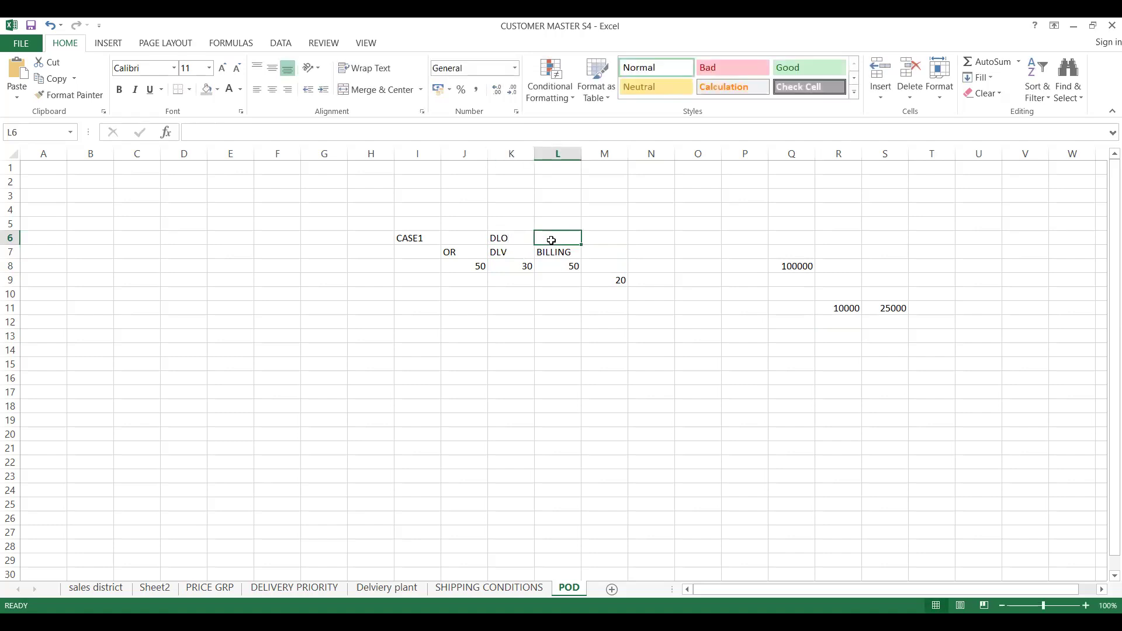
Step: Add the label FINANCE in cell L6, above the BILLING heading
{"action": "type", "text": "B"}
{"action": "key", "text": "BackSpace"}
{"action": "key", "text": "BackSpace"}
{"action": "type", "text": "FINANCE"}
{"action": "left_click", "coordinate": [563, 267]}
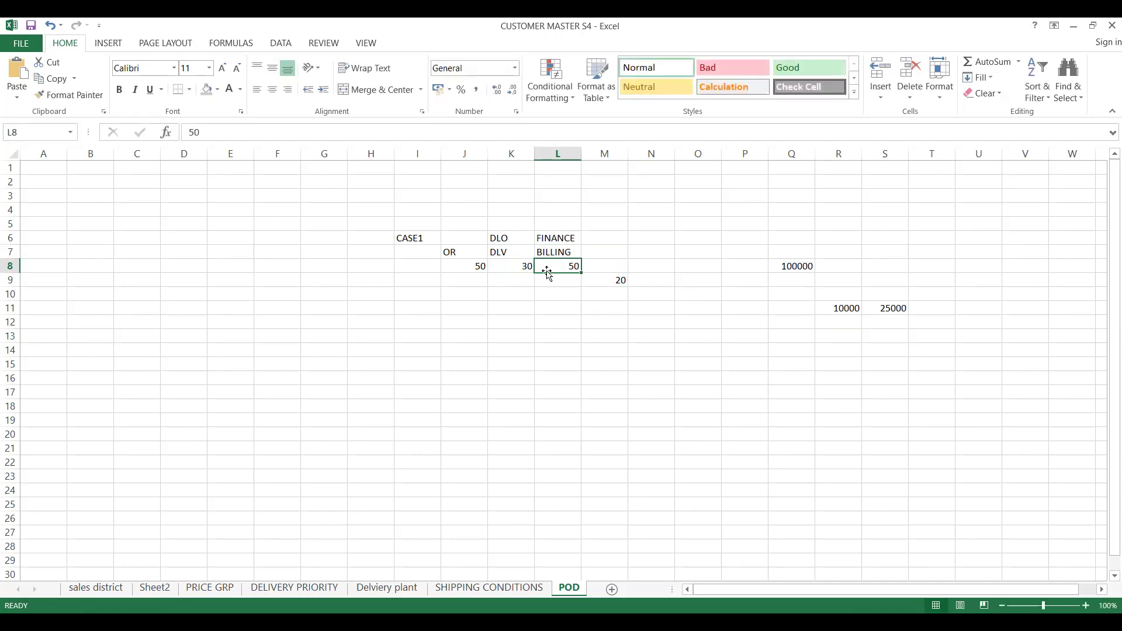
{"action": "left_click", "coordinate": [553, 237]}
{"action": "left_click", "coordinate": [554, 251]}
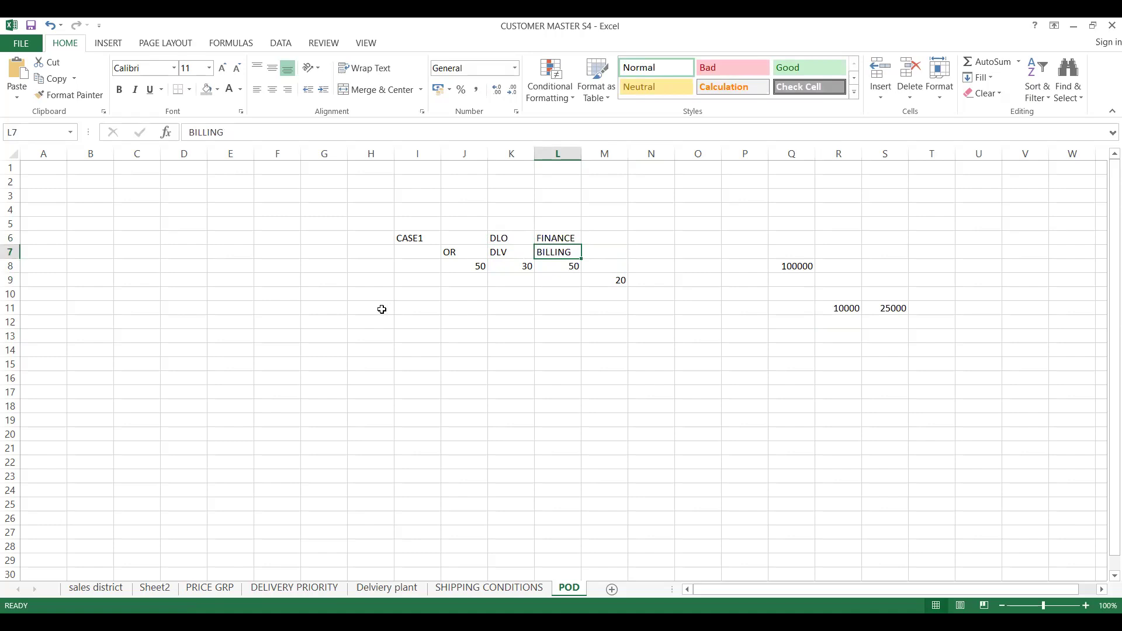
Step: Start a second example with the label CASE2 in I11 and the heading OR in J12
{"action": "left_click", "coordinate": [409, 309]}
{"action": "type", "text": "CASE2"}
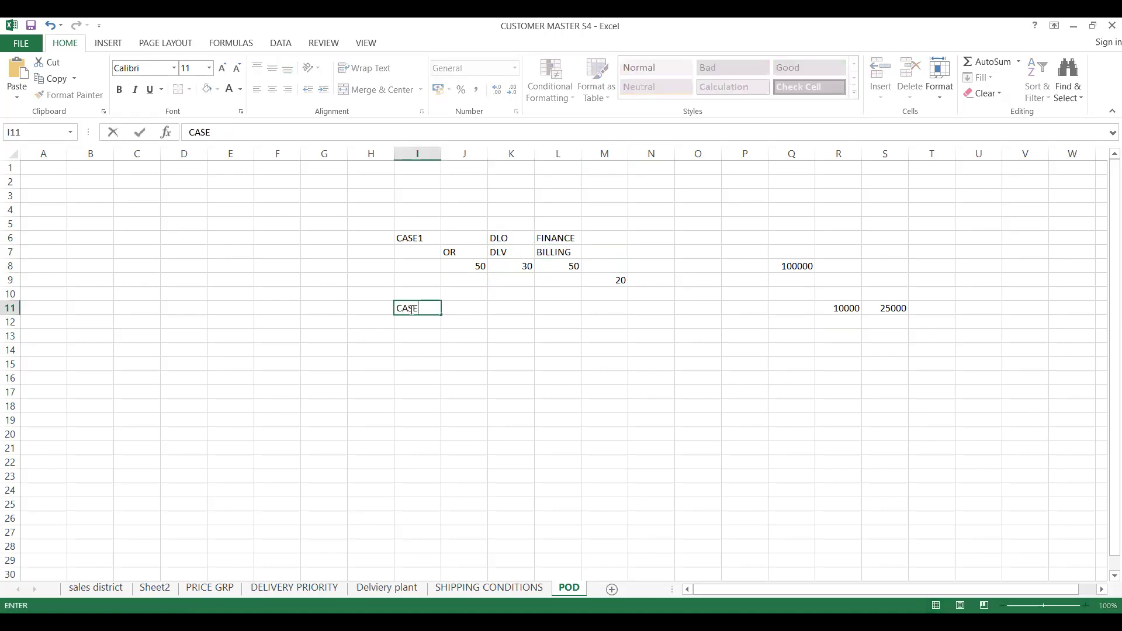
{"action": "left_click", "coordinate": [456, 323]}
{"action": "type", "text": "O"}
{"action": "type", "text": "E"}
{"action": "key", "text": "BackSpace"}
{"action": "type", "text": "R"}
{"action": "left_click", "coordinate": [458, 345]}
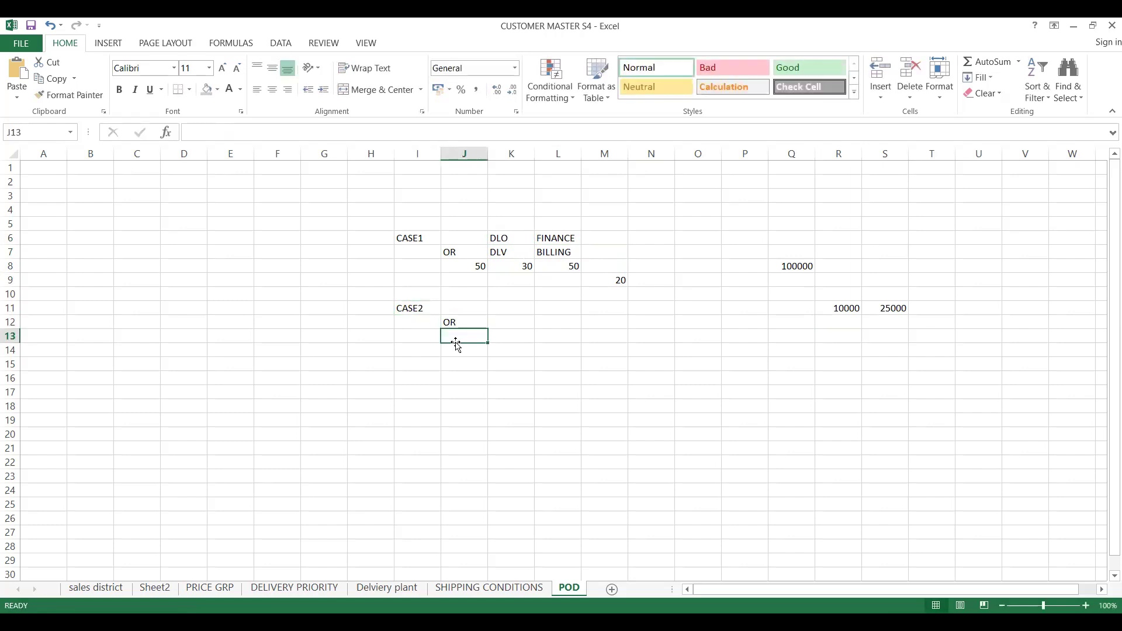
Step: Enter 50 as the OR quantity for CASE2 in cell J13
{"action": "type", "text": "5-0"}
{"action": "key", "text": "BackSpace"}
{"action": "key", "text": "BackSpace"}
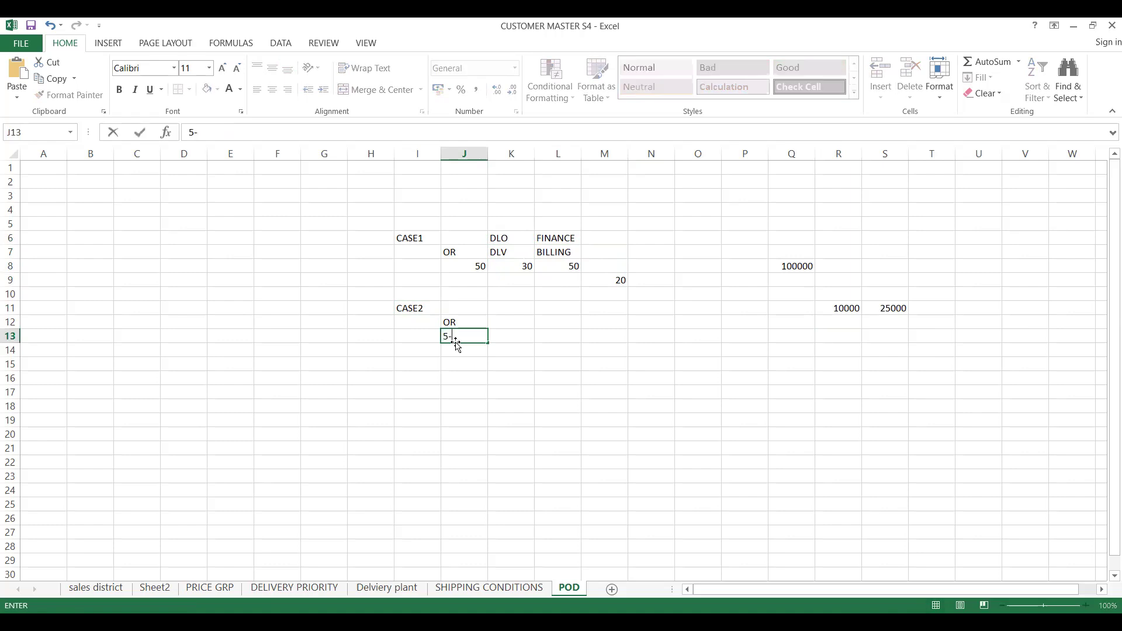
{"action": "type", "text": "0"}
{"action": "key", "text": "Tab"}
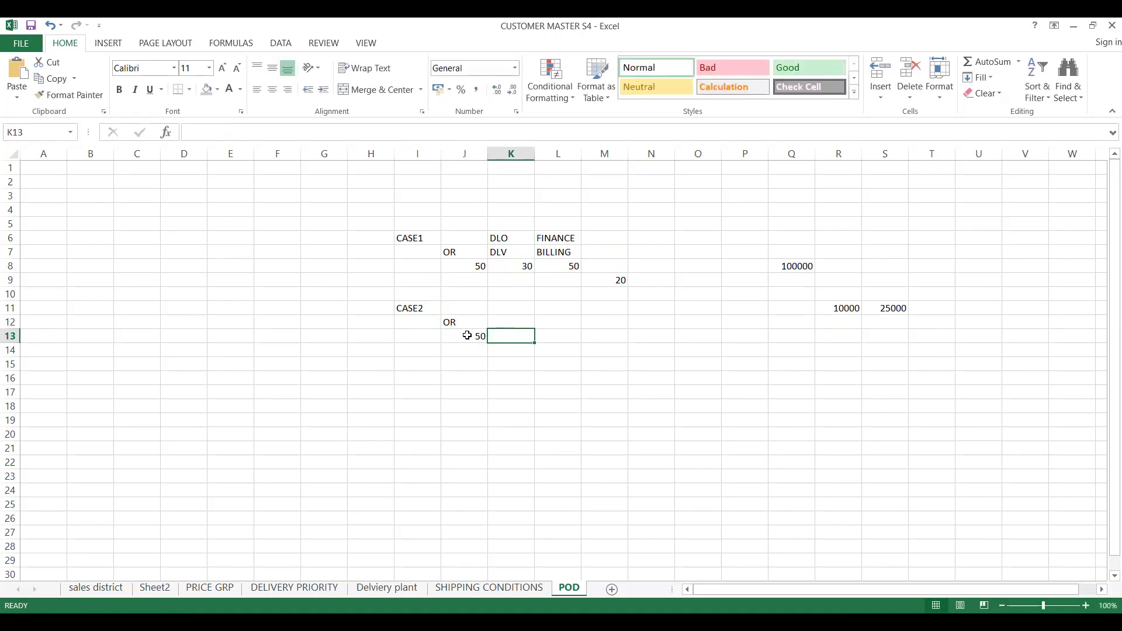
Step: Add the heading DLV in K12 for CASE2 and enter 70 as its quantity in K13
{"action": "left_click", "coordinate": [511, 323]}
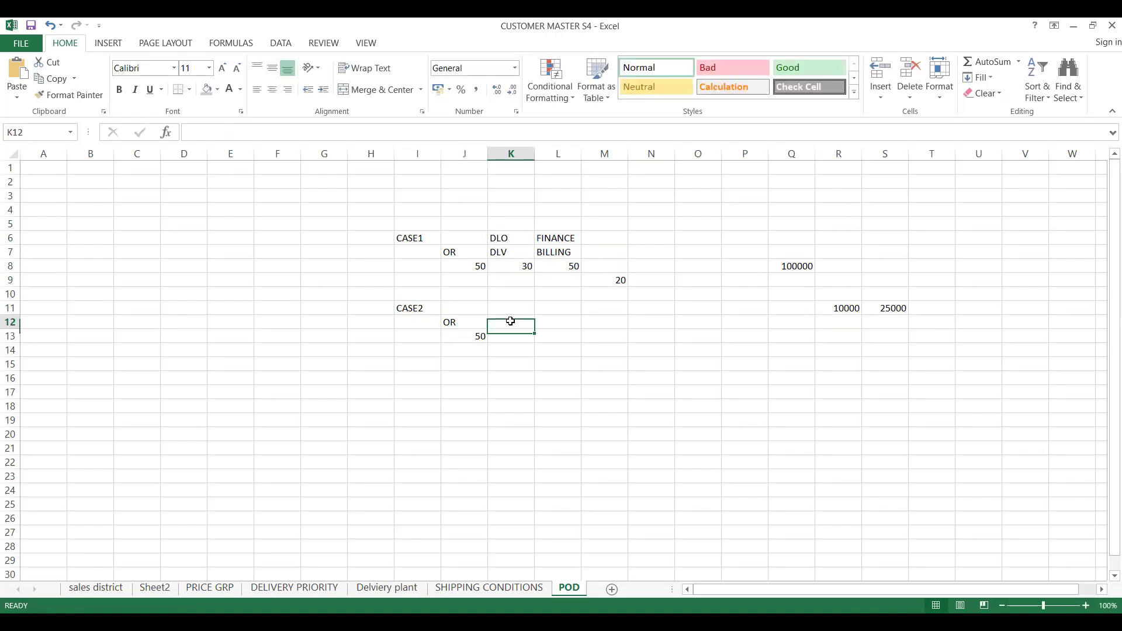
{"action": "type", "text": "DLV"}
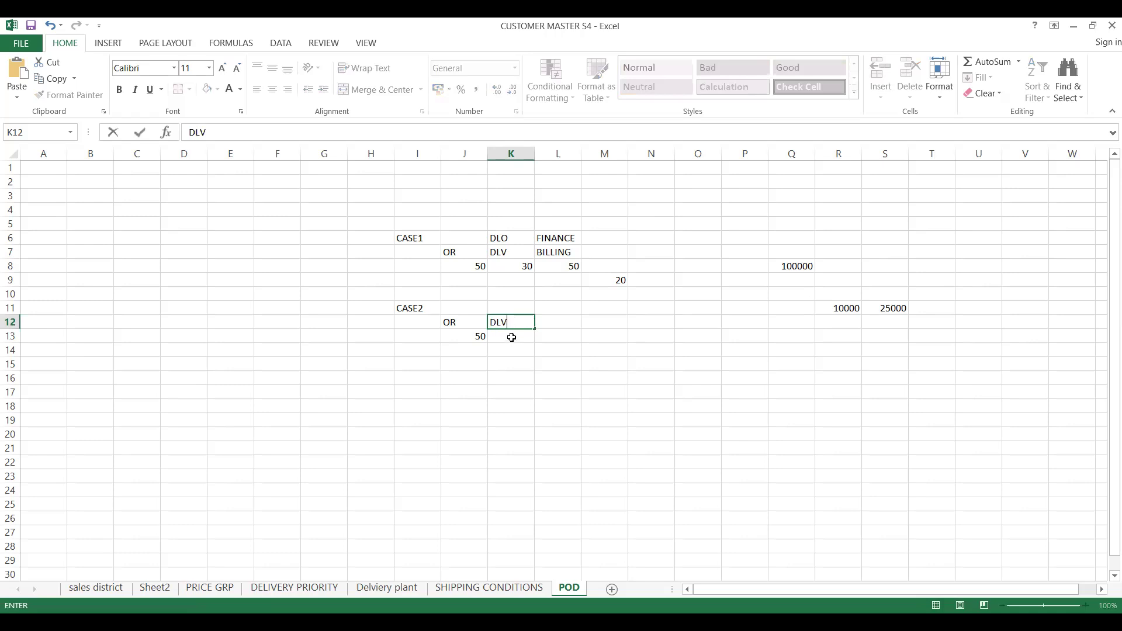
{"action": "left_click", "coordinate": [512, 337]}
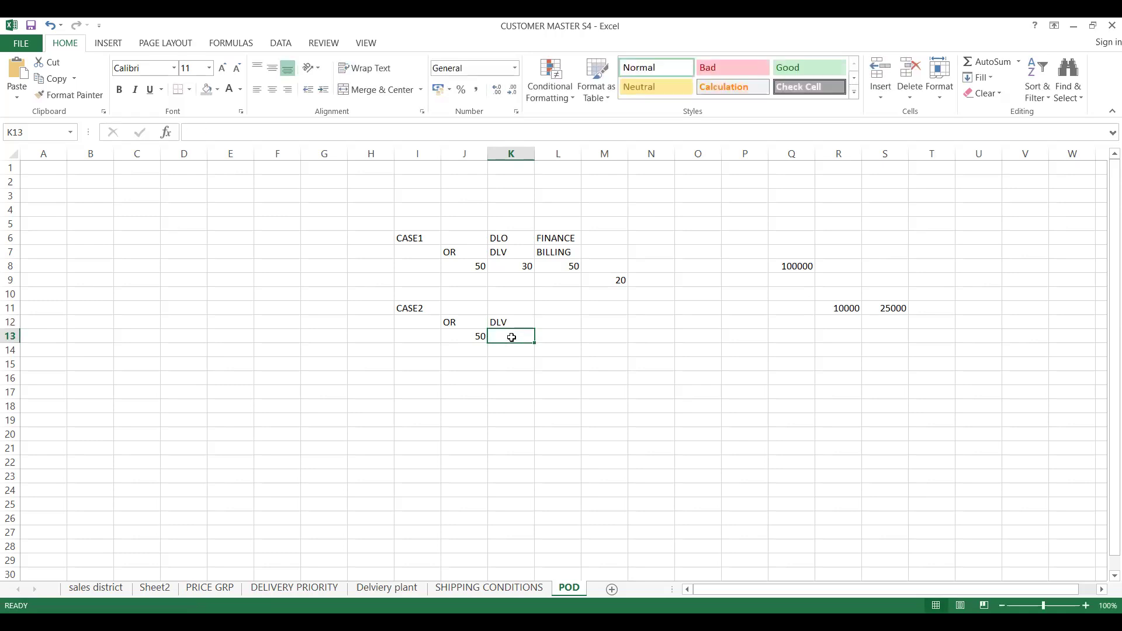
{"action": "type", "text": "70"}
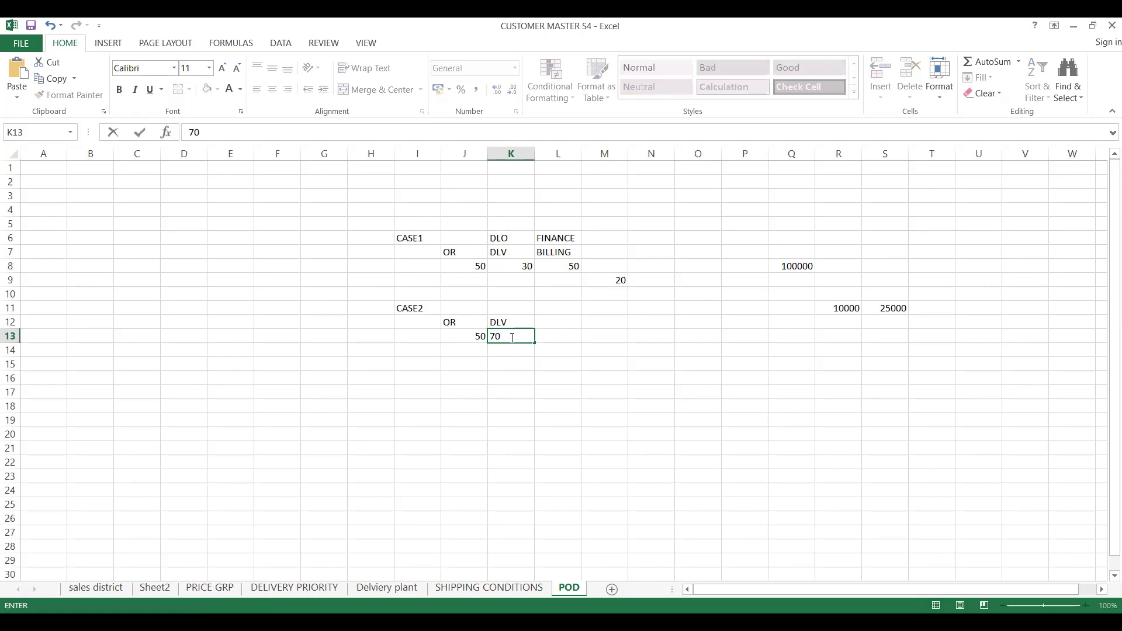
{"action": "left_click", "coordinate": [489, 364]}
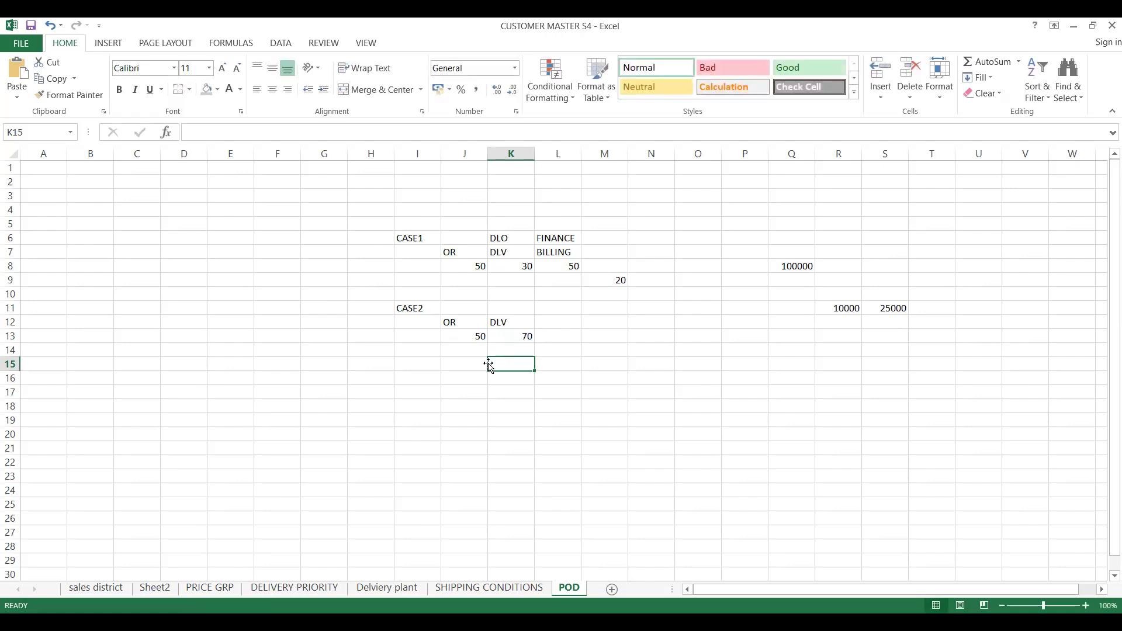
Step: Enter 50 as the billing quantity for CASE2 in cell L13
{"action": "left_click", "coordinate": [552, 325]}
{"action": "left_click", "coordinate": [555, 340]}
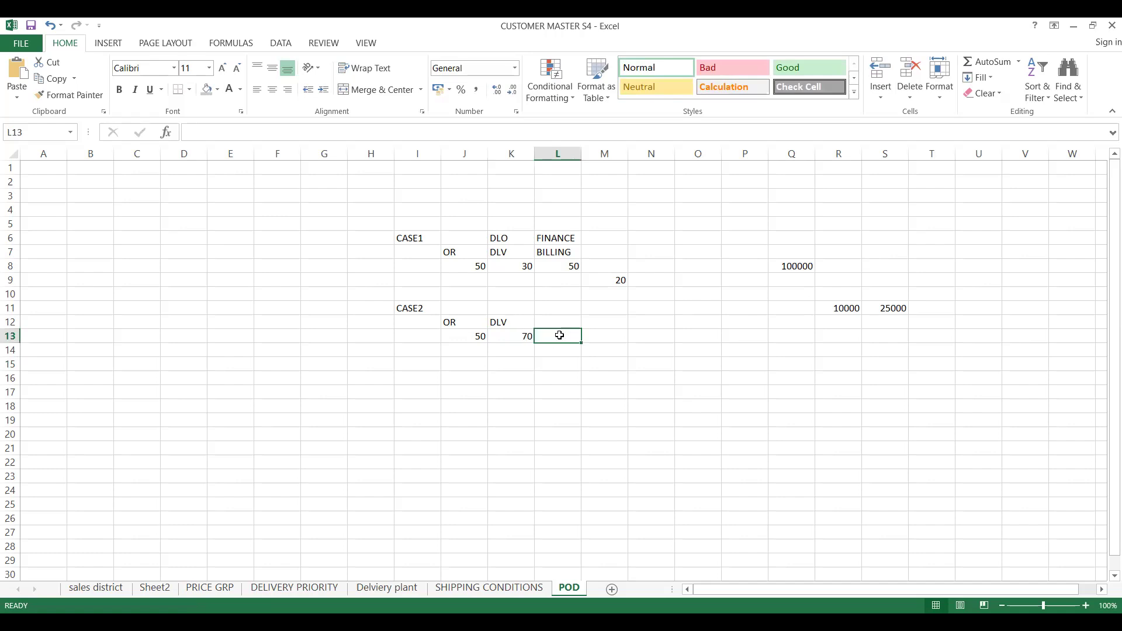
{"action": "type", "text": "50"}
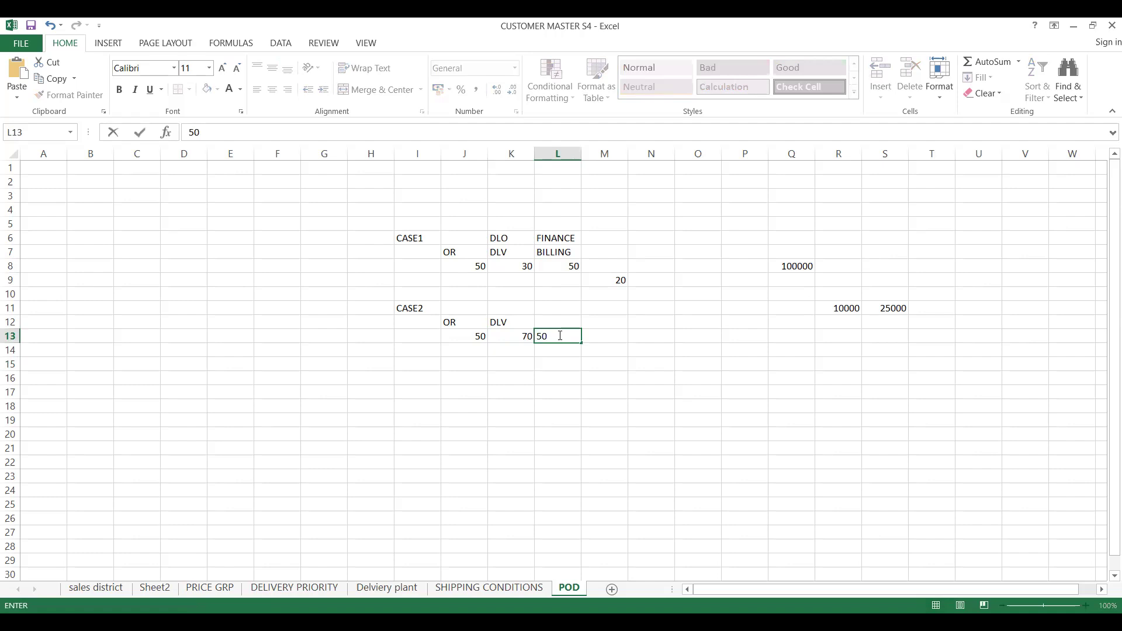
{"action": "left_click", "coordinate": [541, 364]}
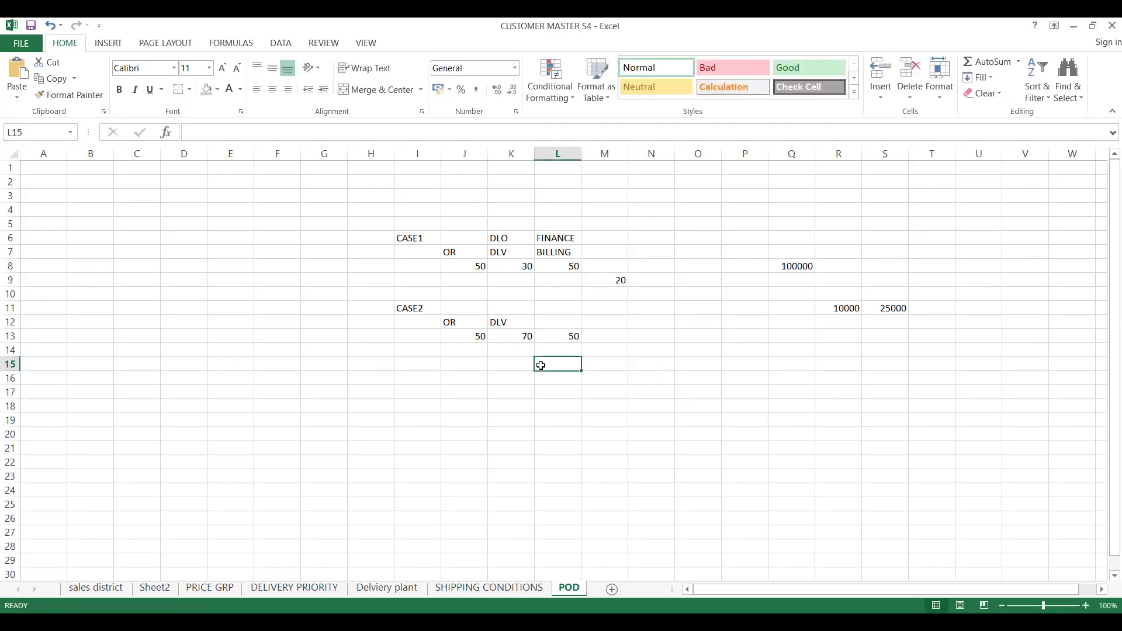
Step: Enter the CASE2 quantity difference of 20 in cell M14
{"action": "left_click", "coordinate": [547, 320]}
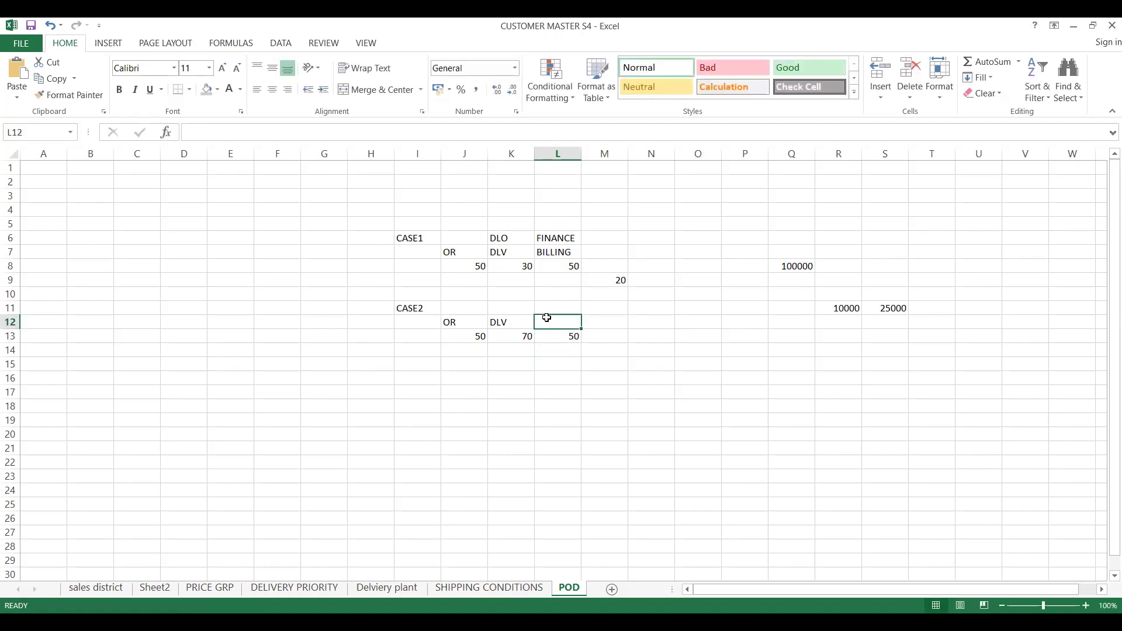
{"action": "left_click", "coordinate": [613, 348]}
{"action": "type", "text": "20"}
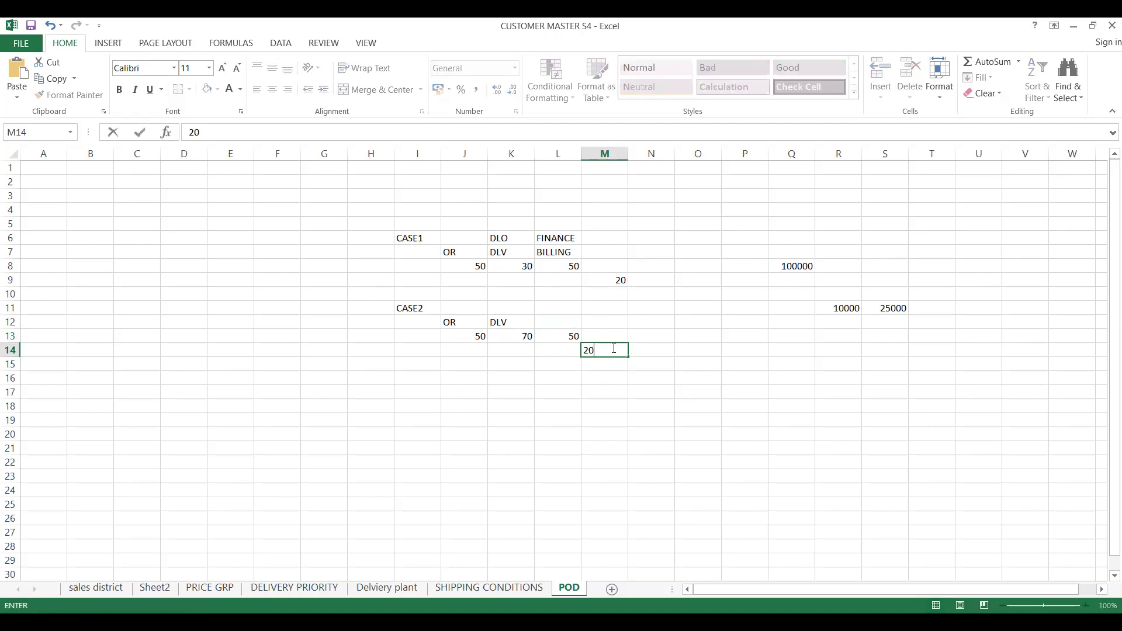
Step: Add the headings OR in cell J17 and DLV in cell K17 for a third case
{"action": "left_click", "coordinate": [402, 405]}
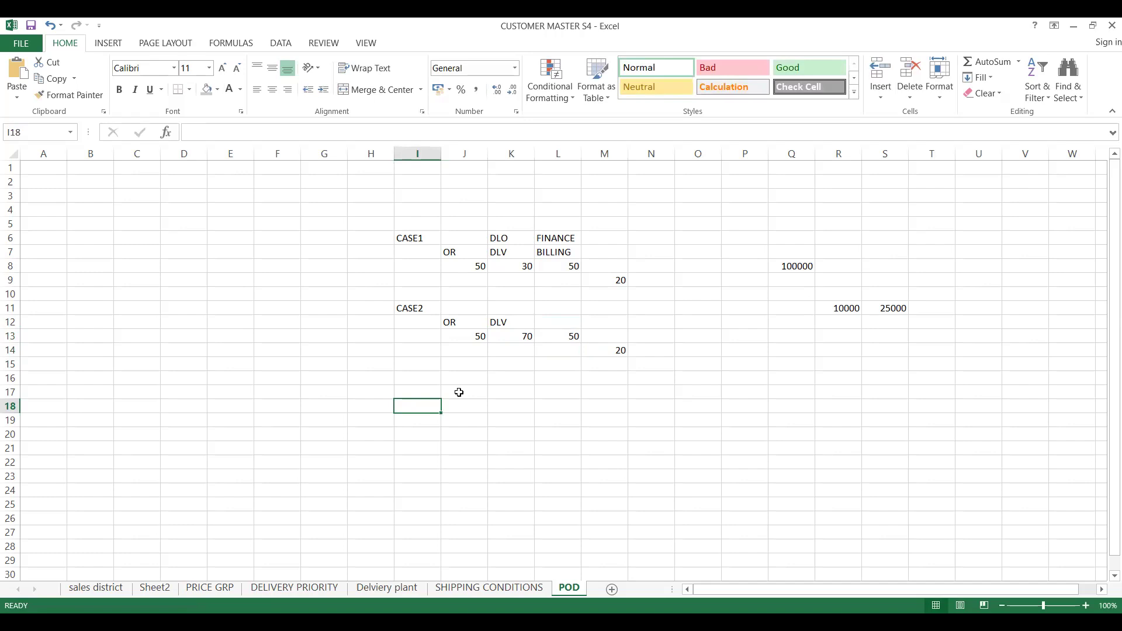
{"action": "left_click", "coordinate": [459, 393]}
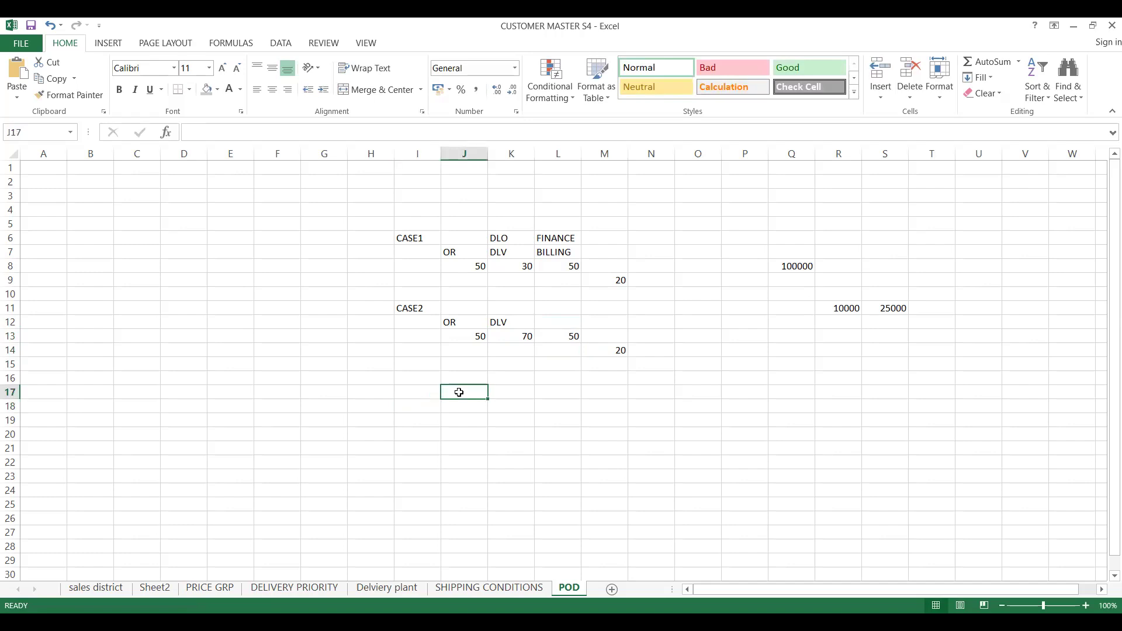
{"action": "type", "text": "0"}
{"action": "key", "text": "BackSpace"}
{"action": "type", "text": "OR"}
{"action": "key", "text": "Tab"}
{"action": "type", "text": "DLV"}
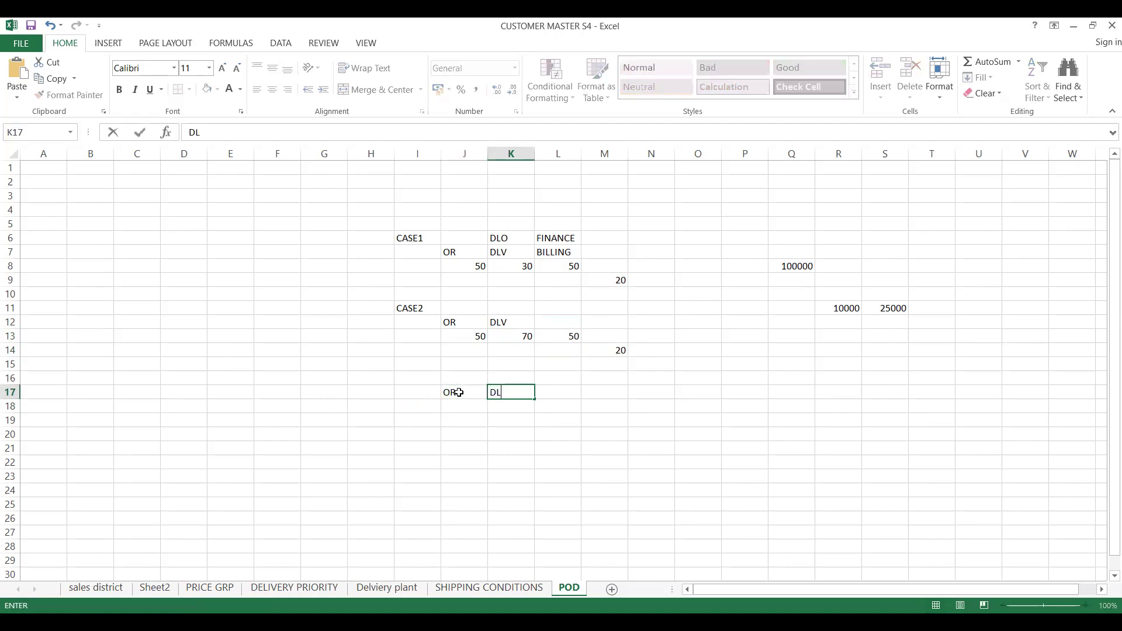
{"action": "key", "text": "Return"}
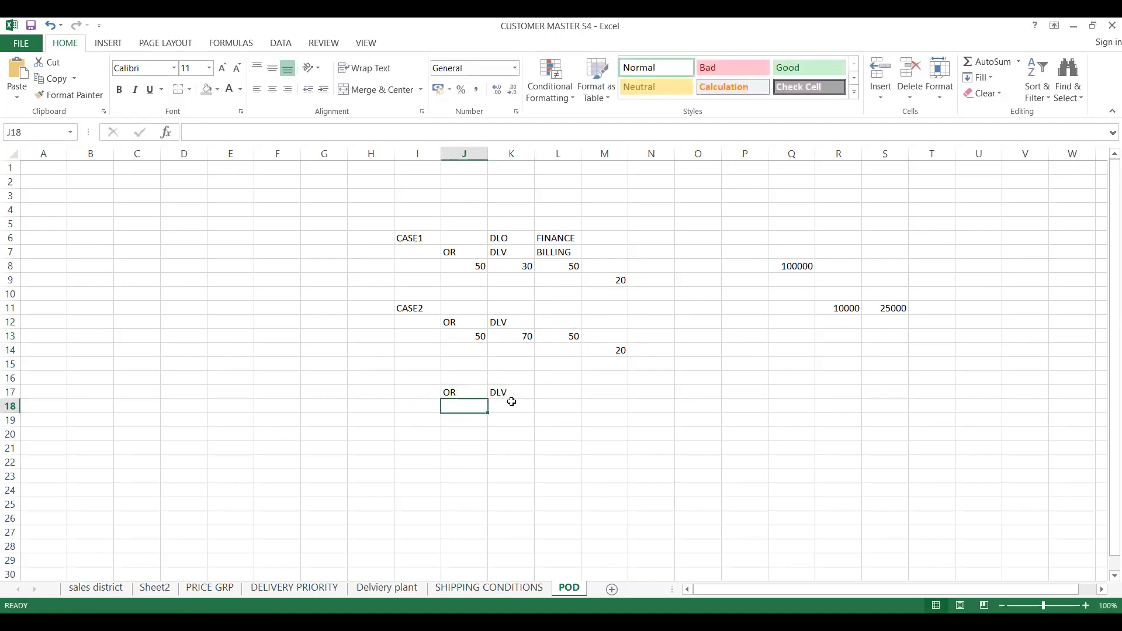
Step: Enter 50 as the OR quantity in J18 and 50 as the DLV quantity in K18
{"action": "left_click", "coordinate": [512, 402]}
{"action": "left_click", "coordinate": [475, 405]}
{"action": "type", "text": "50"}
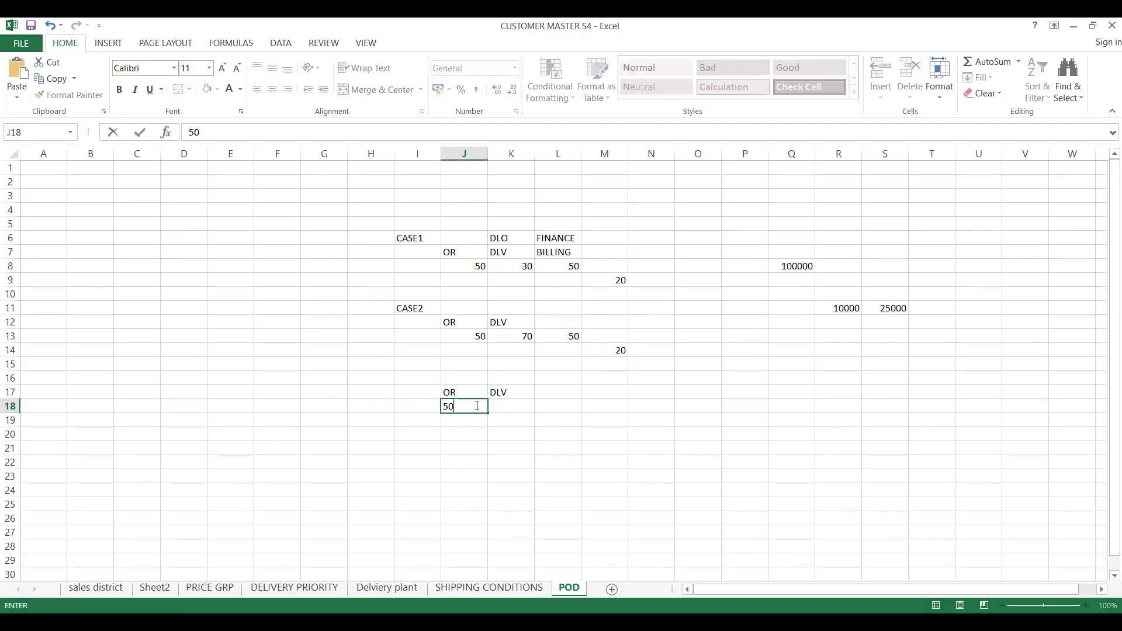
{"action": "key", "text": "Tab"}
{"action": "type", "text": "50"}
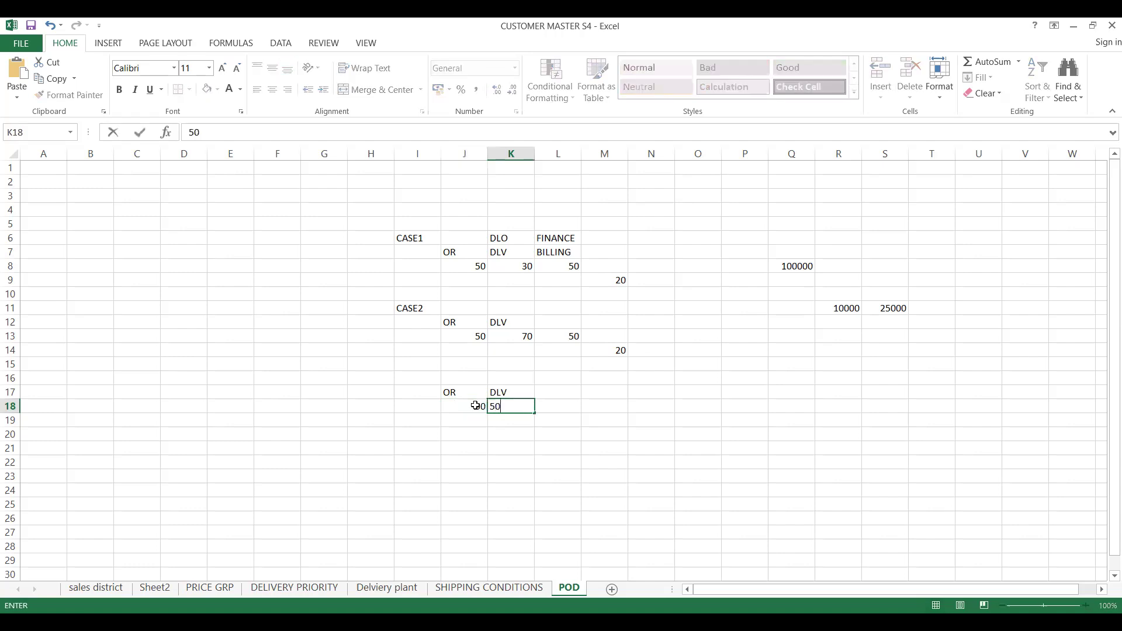
{"action": "key", "text": "Return"}
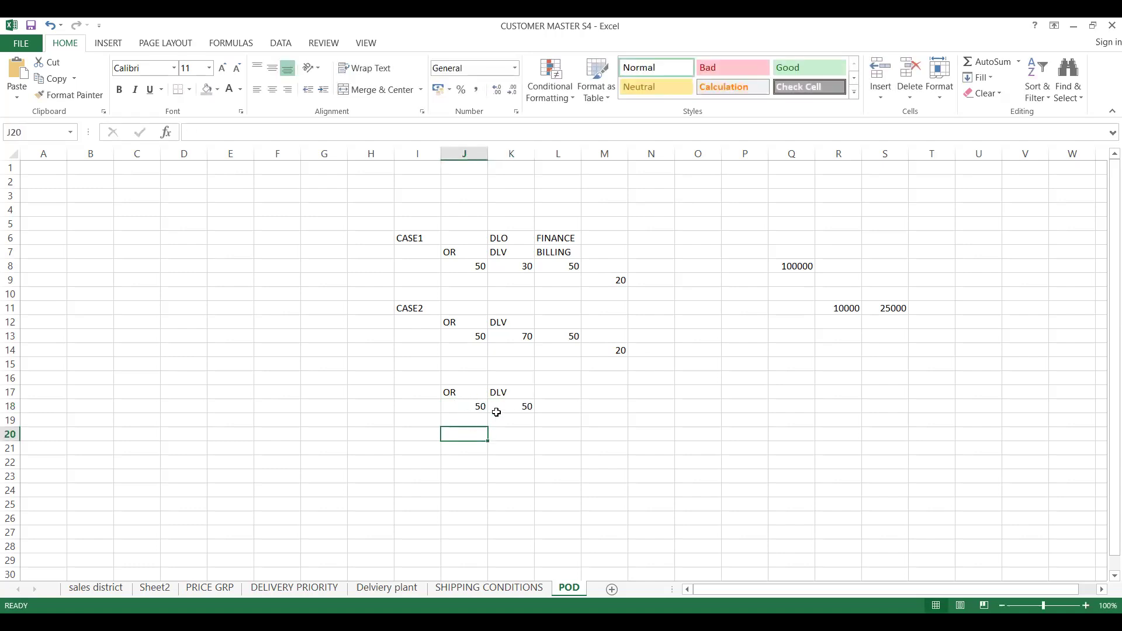
Step: Label the third example block CASE3 in cell I16
{"action": "left_click", "coordinate": [497, 410]}
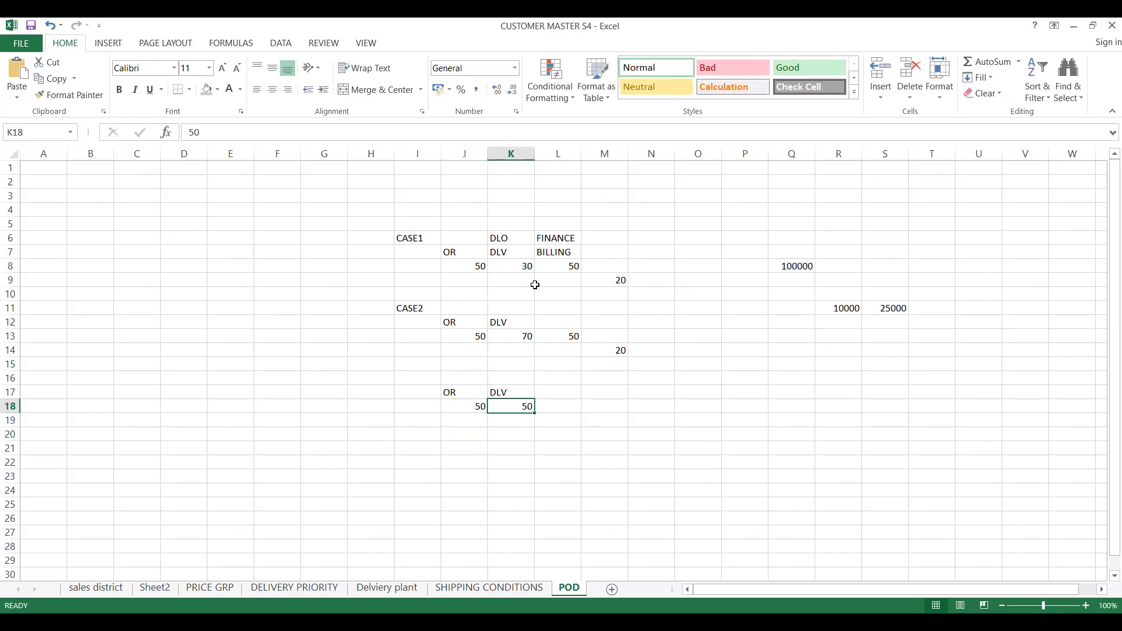
{"action": "left_click", "coordinate": [418, 383]}
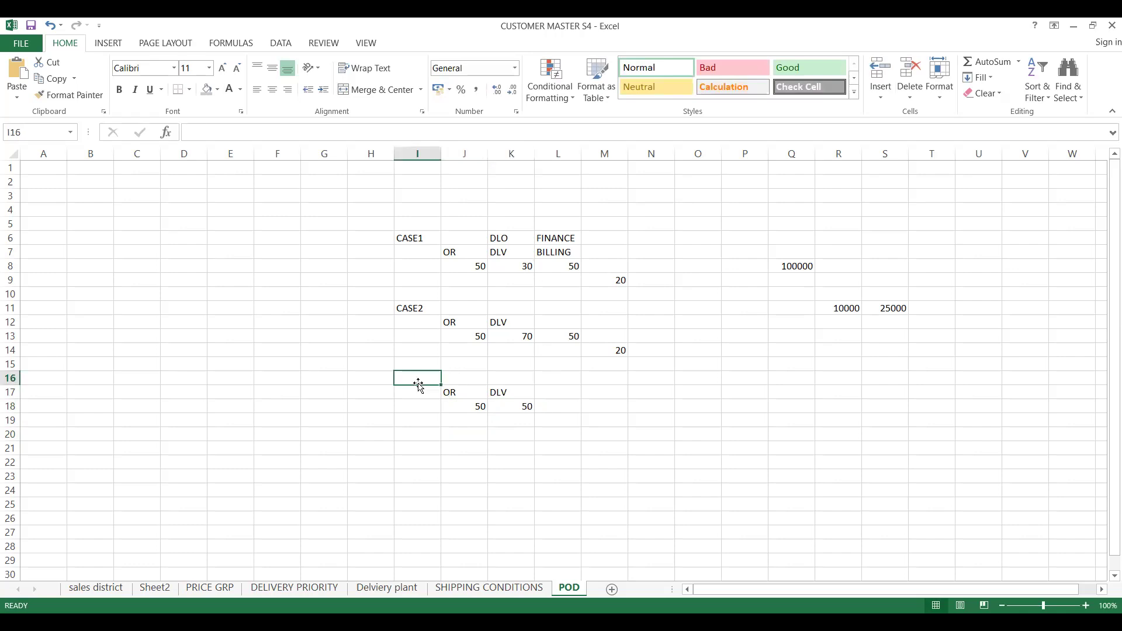
{"action": "type", "text": "CASE3"}
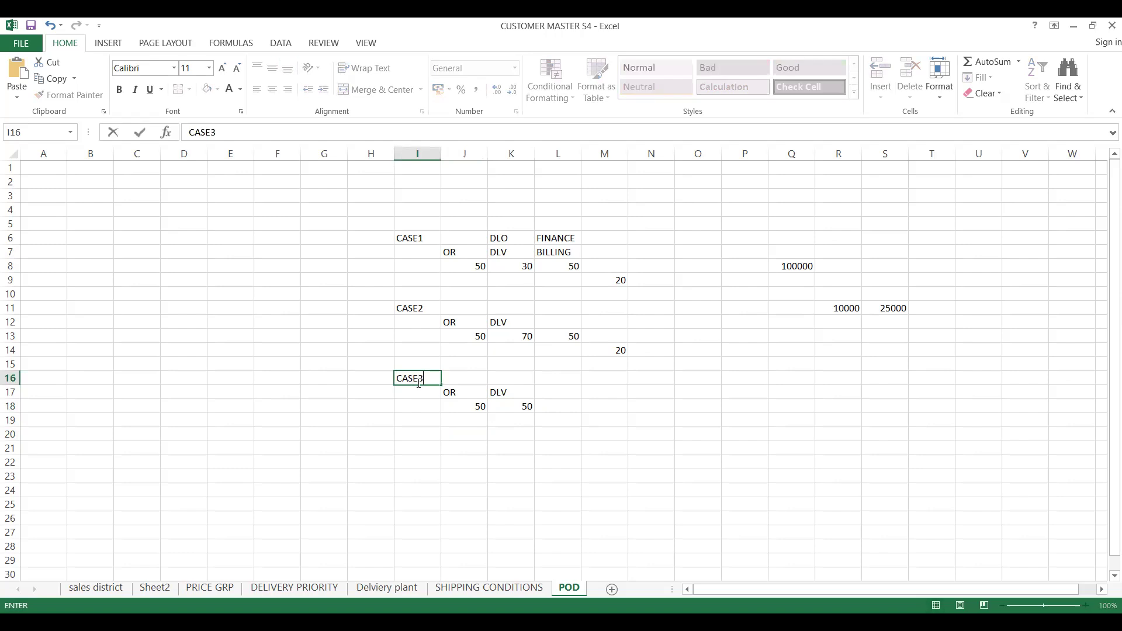
{"action": "left_click", "coordinate": [480, 407]}
{"action": "key", "text": "Right"}
{"action": "key", "text": "Right"}
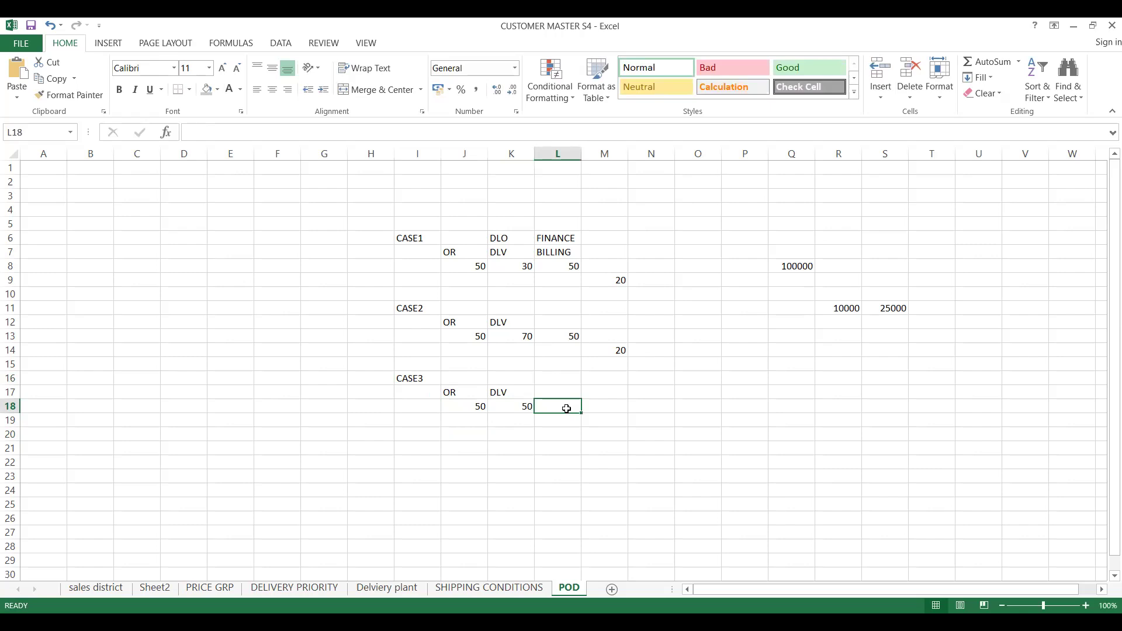
{"action": "left_click", "coordinate": [555, 392]}
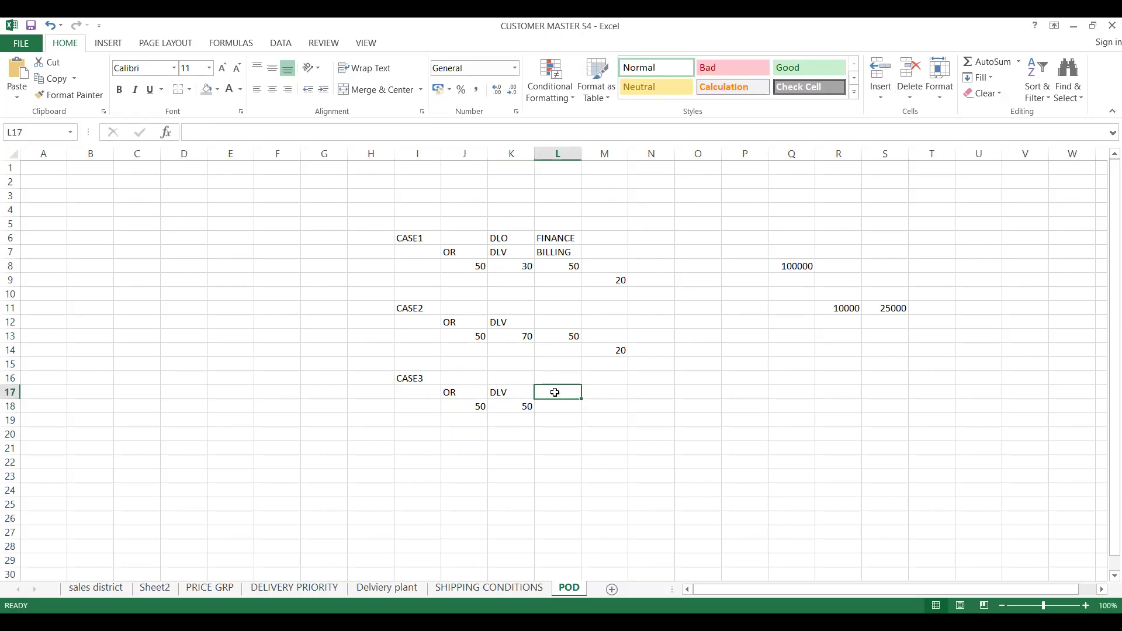
{"action": "left_click", "coordinate": [556, 408]}
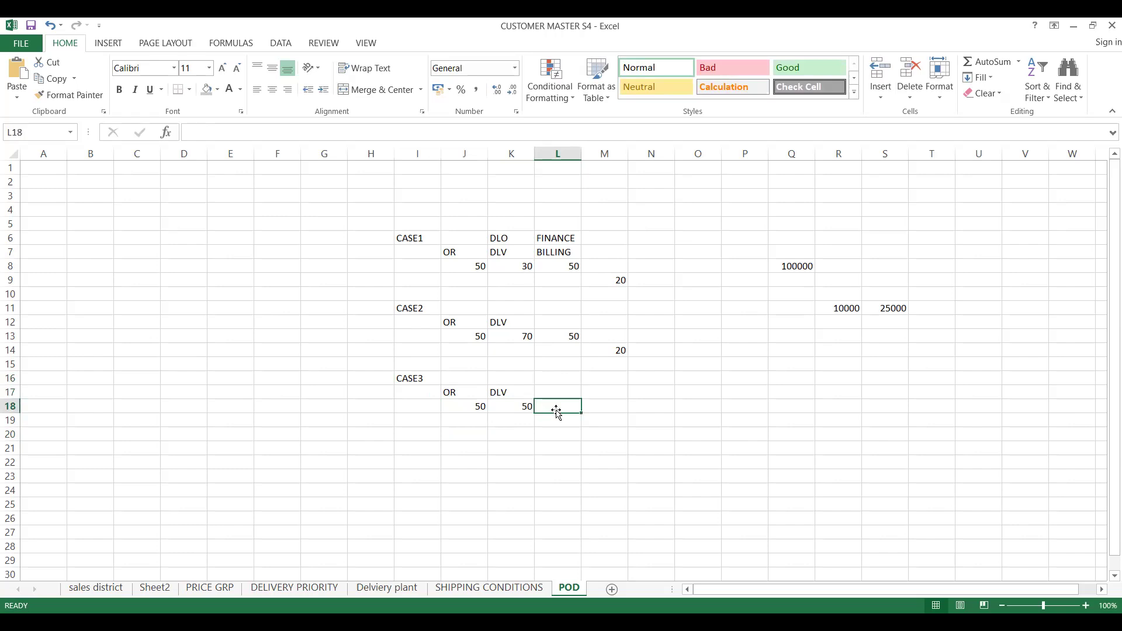
{"action": "left_click", "coordinate": [556, 393]}
{"action": "left_click", "coordinate": [606, 396]}
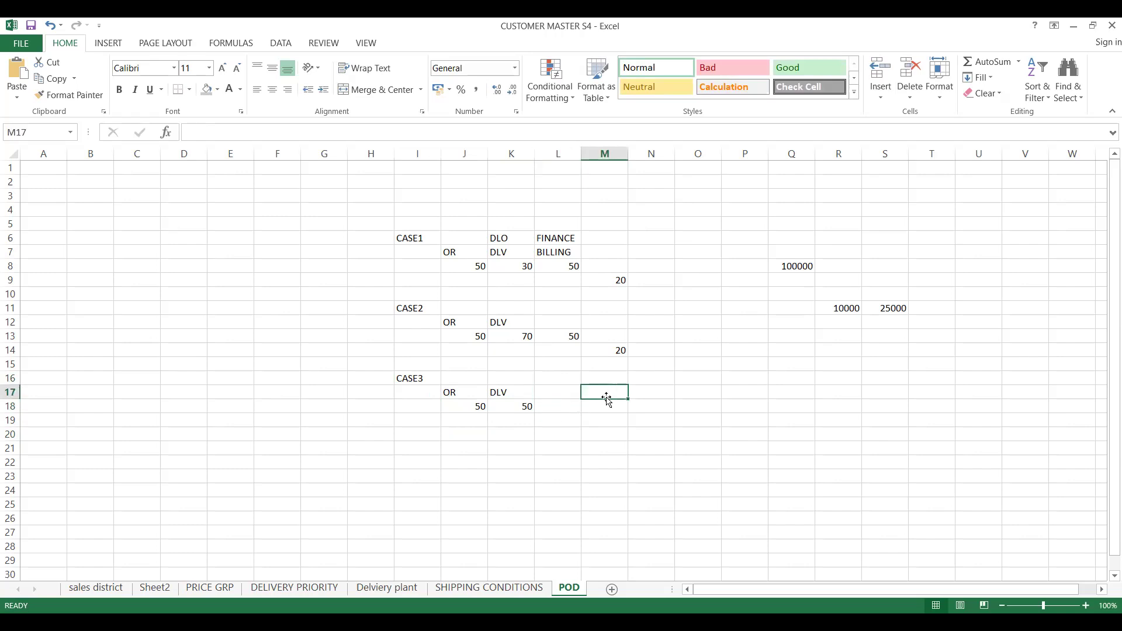
{"action": "left_click", "coordinate": [547, 403]}
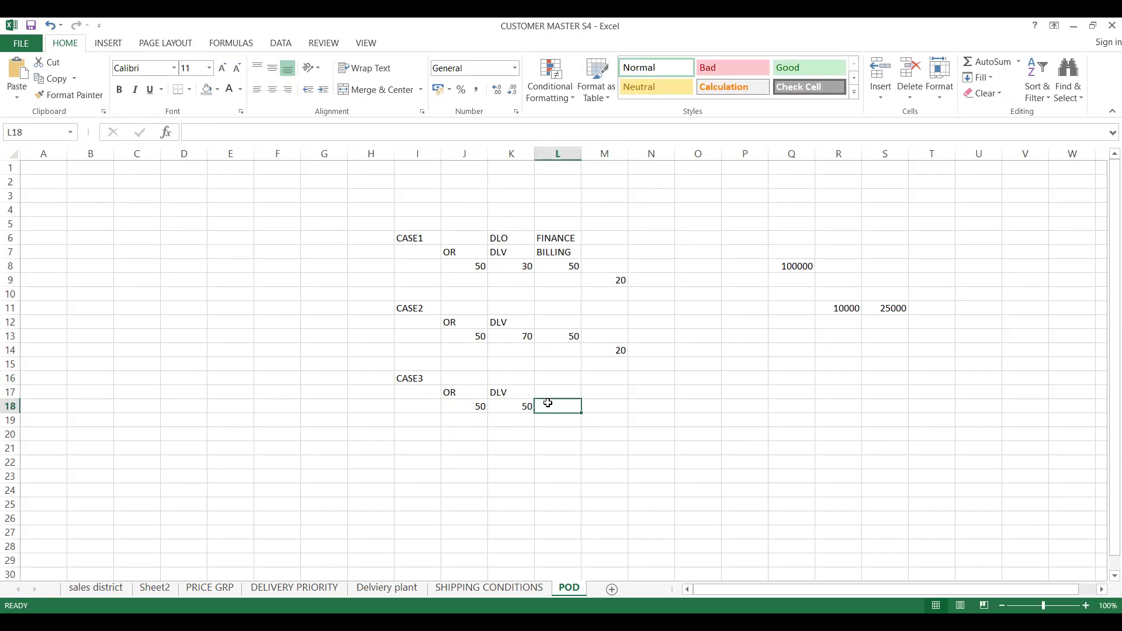
{"action": "left_click", "coordinate": [483, 375]}
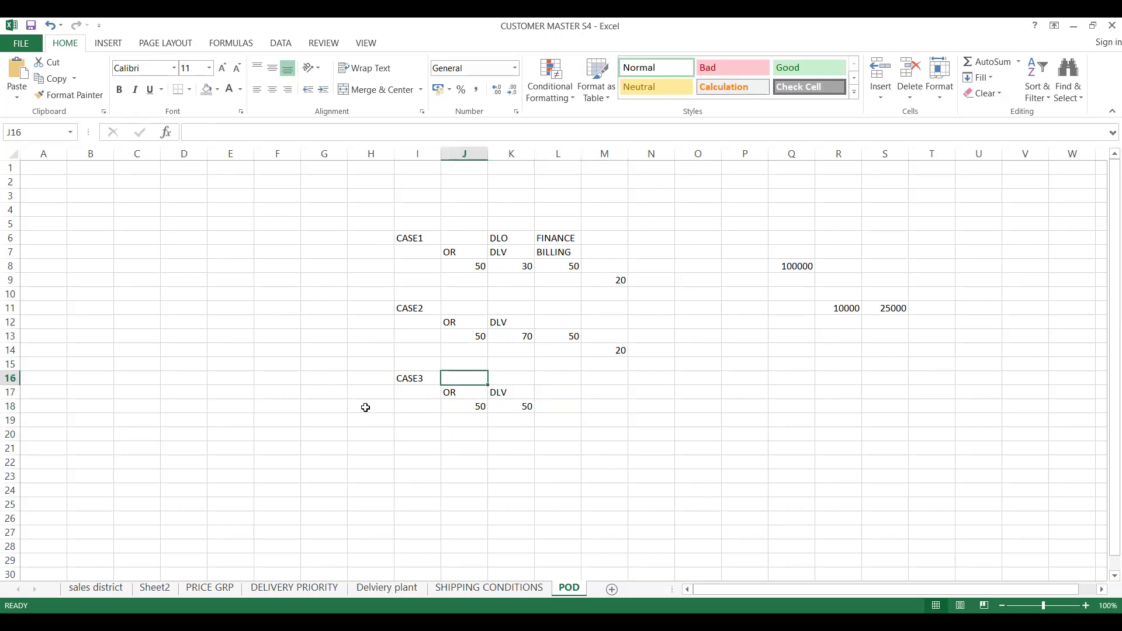
Step: Write POD in cell H19 and its meaning, PROOF OF DELIVERY, in cell I19
{"action": "left_click", "coordinate": [363, 420]}
{"action": "type", "text": "POD"}
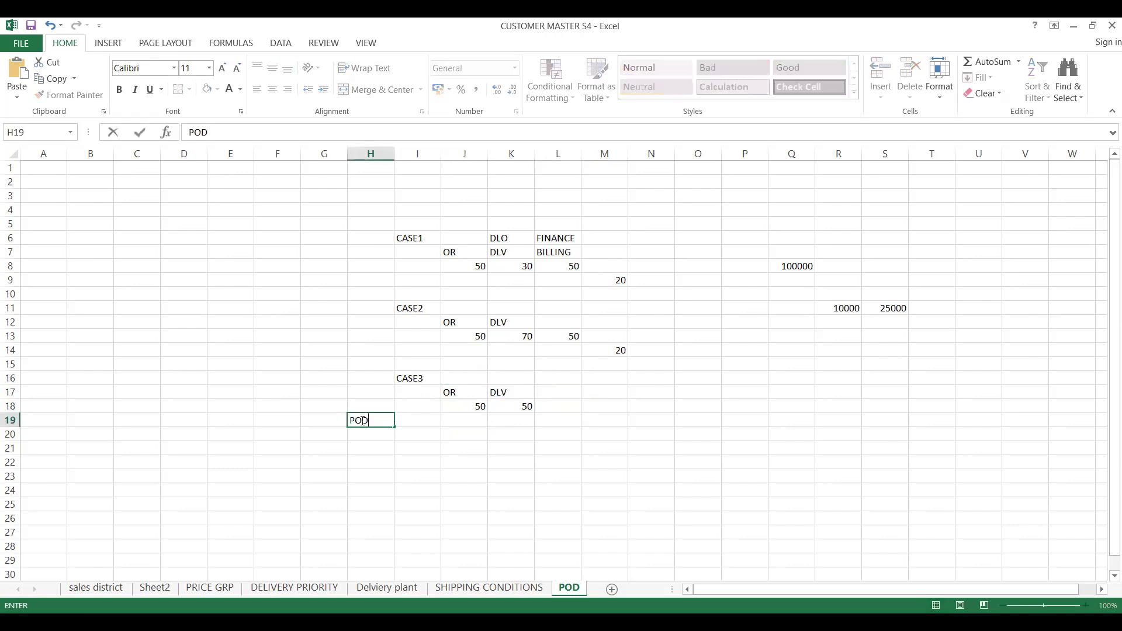
{"action": "key", "text": "Tab"}
{"action": "type", "text": "PROO"}
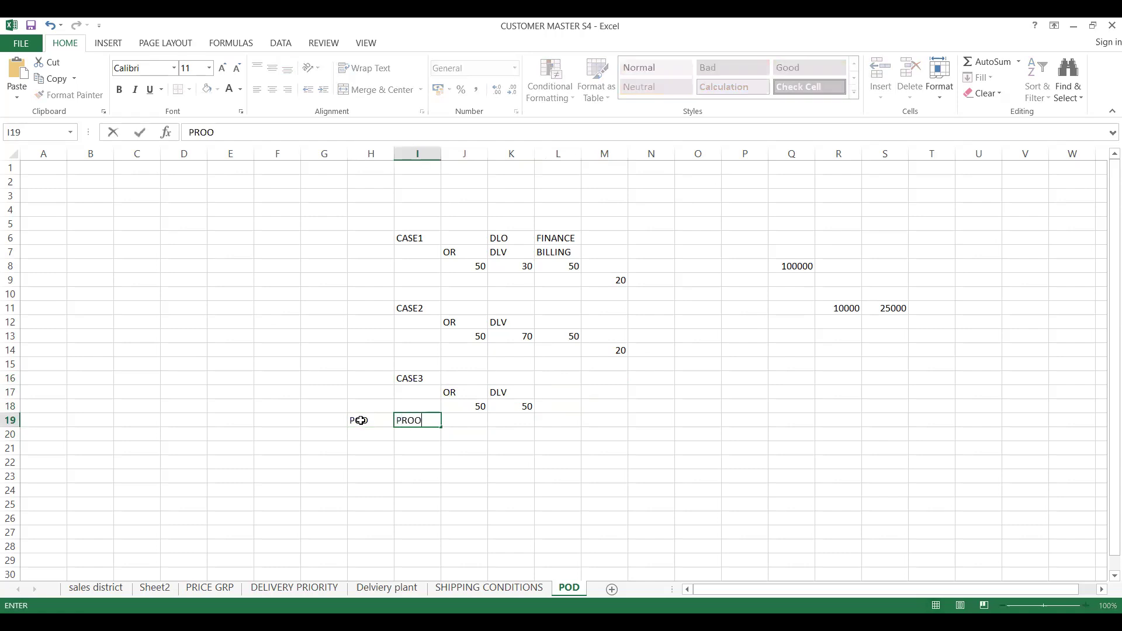
{"action": "type", "text": "F OF DELIVERY"}
{"action": "left_click", "coordinate": [423, 432]}
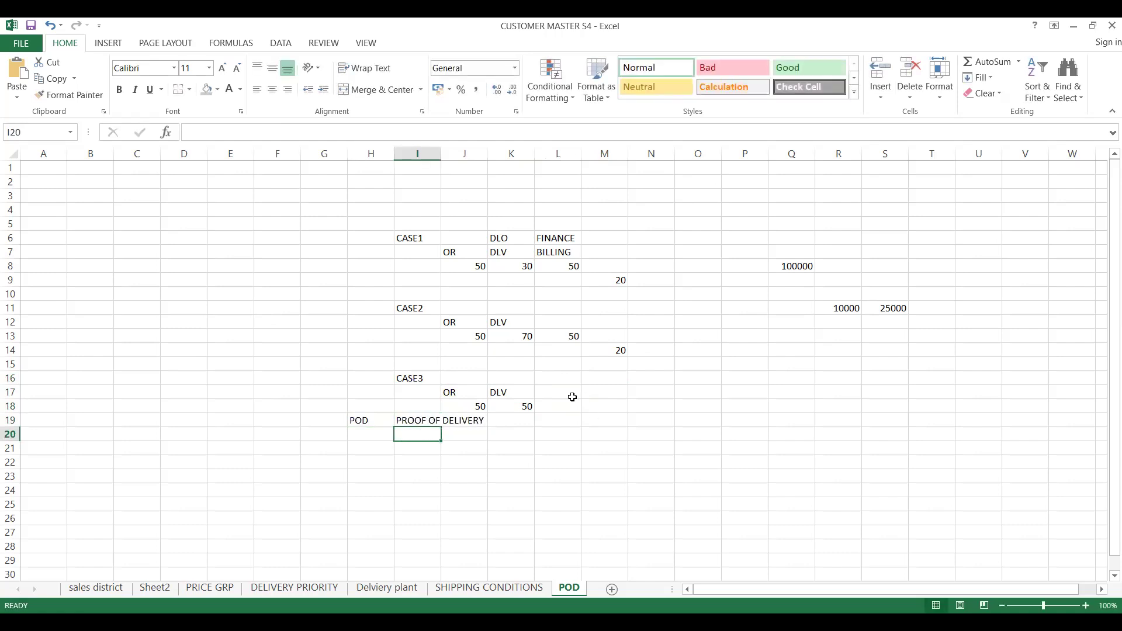
Step: Add the billing heading F2 in L17 for CASE3 and enter 50 as its quantity in L18
{"action": "left_click", "coordinate": [571, 396]}
{"action": "type", "text": "F3"}
{"action": "key", "text": "BackSpace"}
{"action": "type", "text": "2"}
{"action": "left_click", "coordinate": [563, 409]}
{"action": "type", "text": "50"}
{"action": "left_click", "coordinate": [496, 445]}
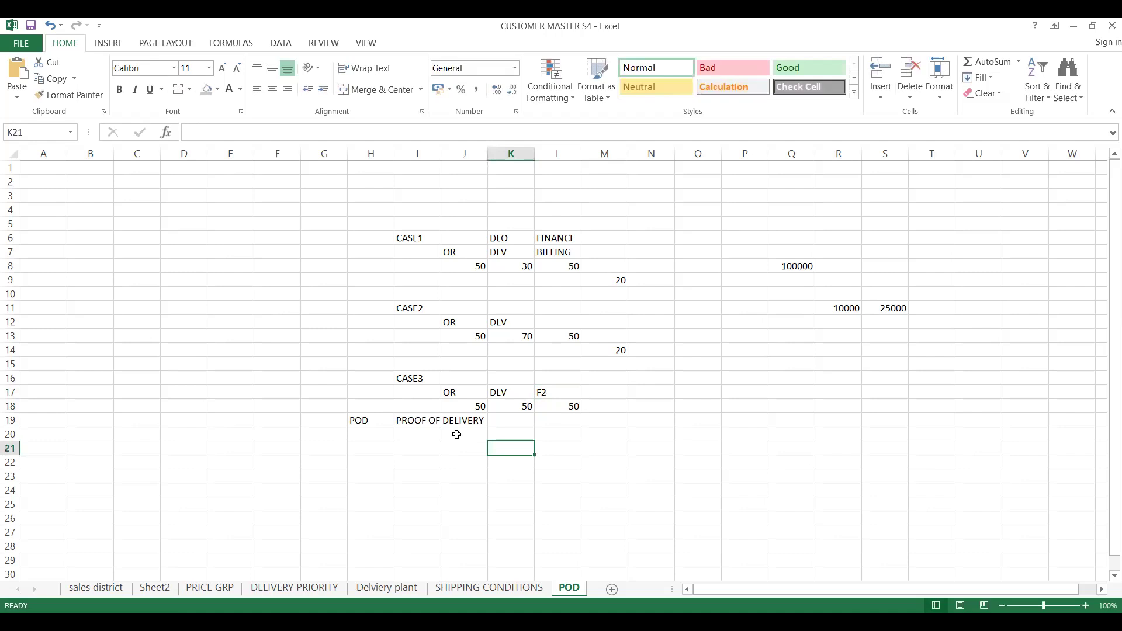
{"action": "left_click", "coordinate": [423, 420]}
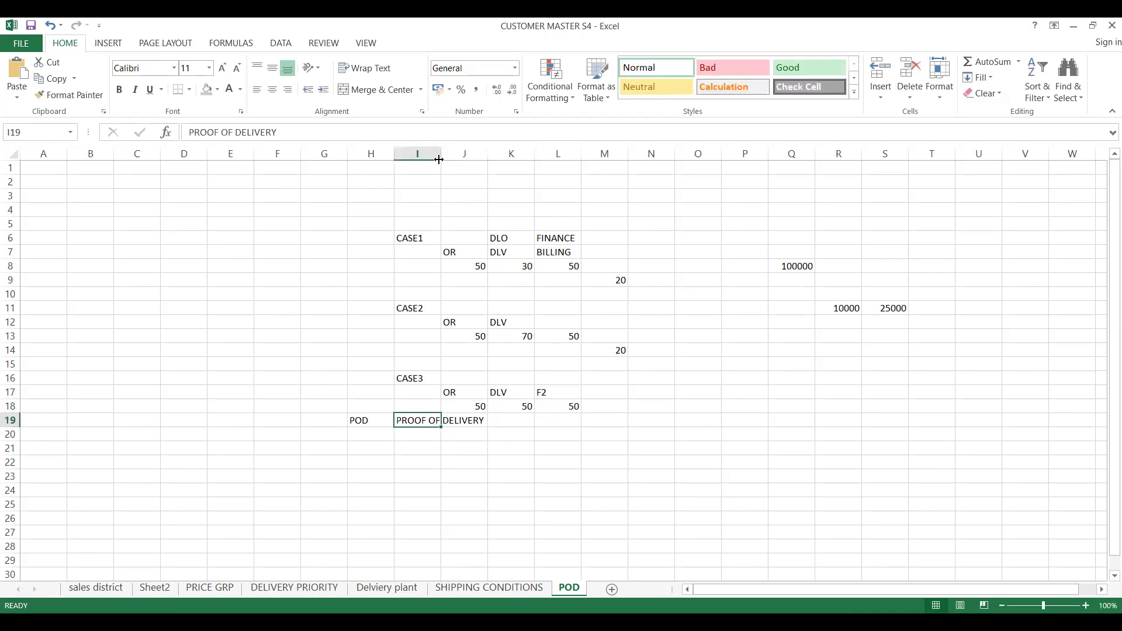
{"action": "left_click_drag", "start_coordinate": [441, 154], "coordinate": [441, 155]}
{"action": "left_click", "coordinate": [313, 438]}
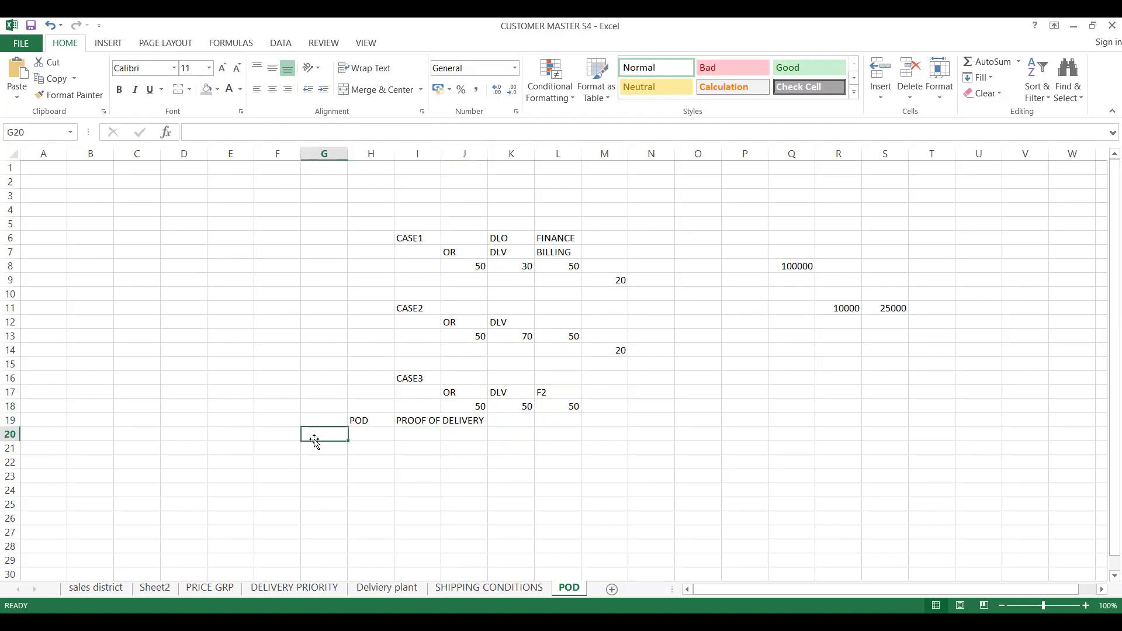
Step: Enter the heading POD RELVANT in cell H23 below the proof-of-delivery note
{"action": "left_click", "coordinate": [364, 489]}
{"action": "left_click", "coordinate": [362, 477]}
{"action": "type", "text": "POD RE"}
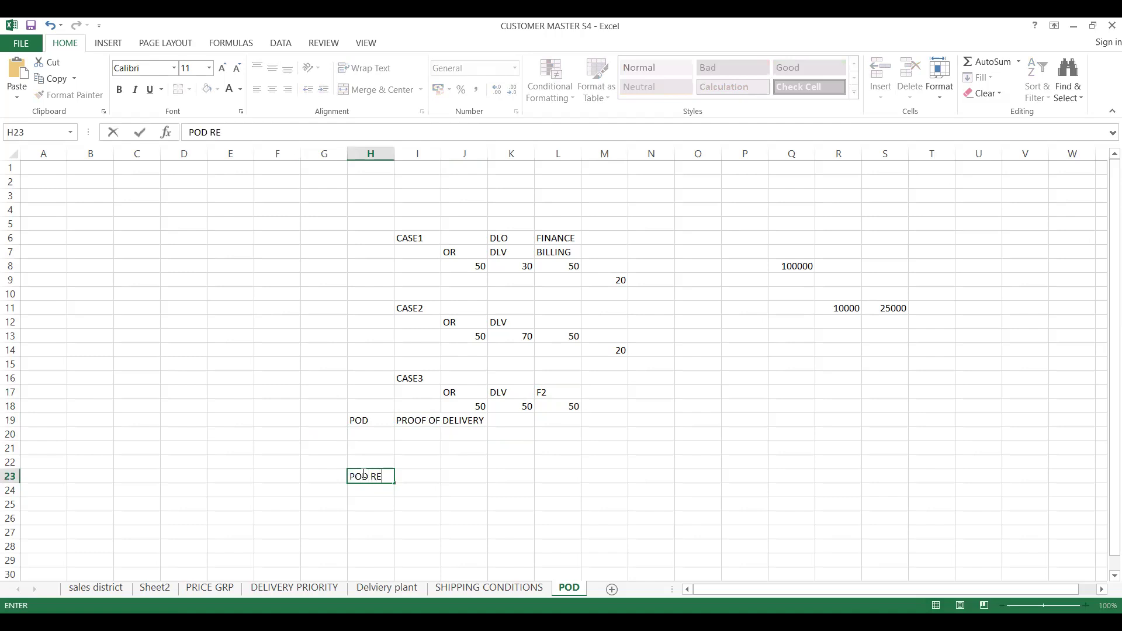
{"action": "type", "text": "LVENAT"}
{"action": "key", "text": "BackSpace"}
{"action": "key", "text": "BackSpace"}
{"action": "key", "text": "BackSpace"}
{"action": "key", "text": "BackSpace"}
{"action": "type", "text": "ANT"}
{"action": "key", "text": "Return"}
Step: Below the POD RELVANT heading, enter X in J24 and K24, and Y in J25
{"action": "left_click", "coordinate": [457, 494]}
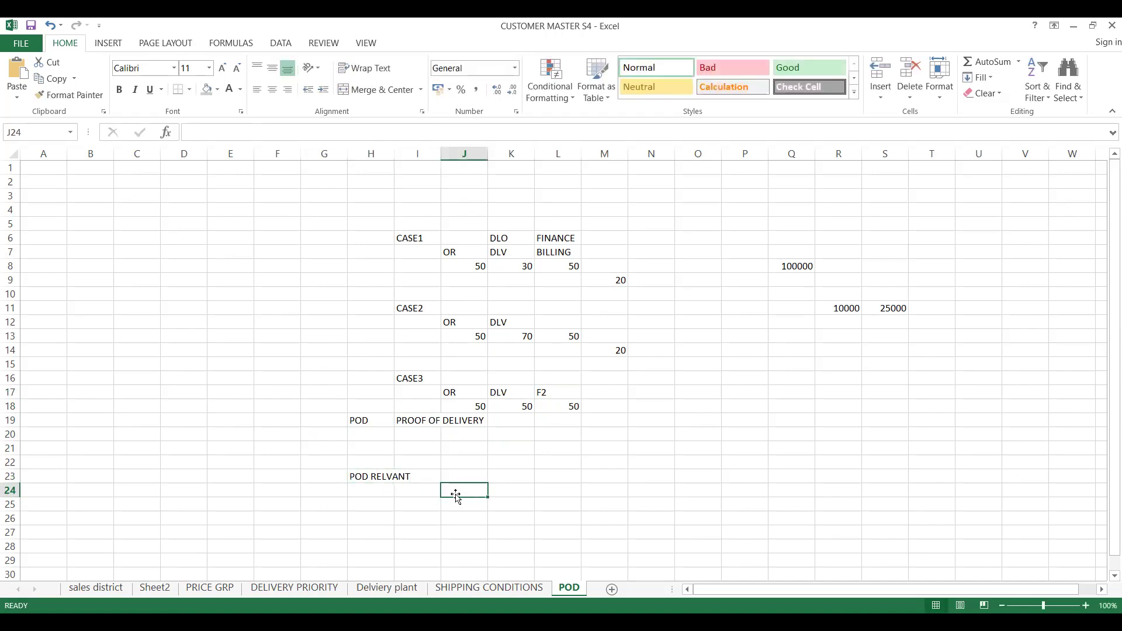
{"action": "type", "text": "X"}
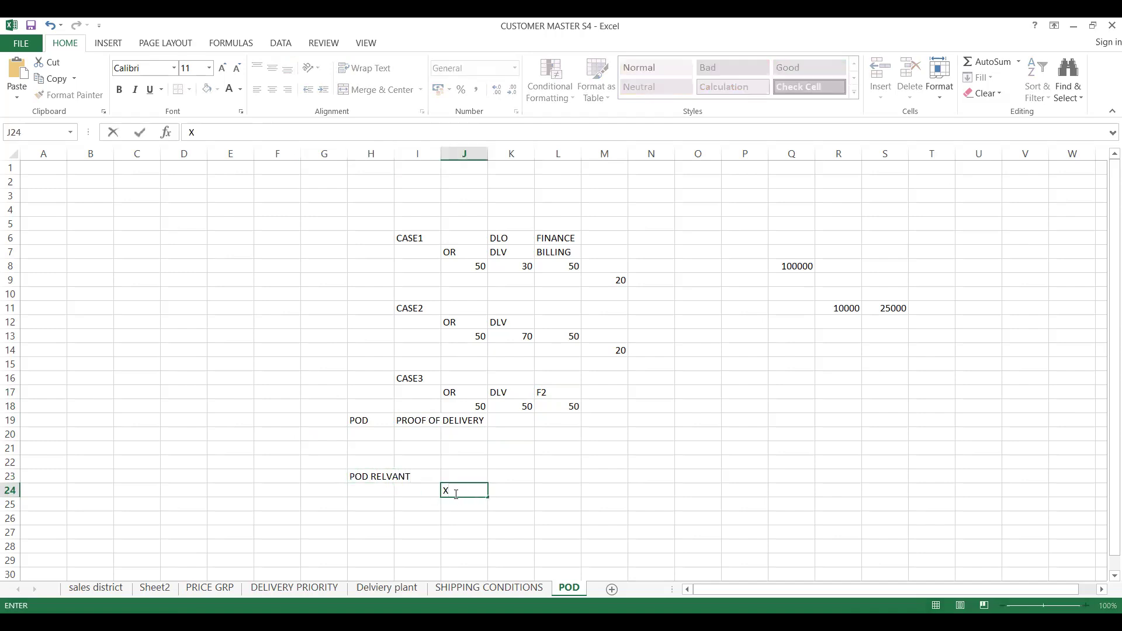
{"action": "key", "text": "Tab"}
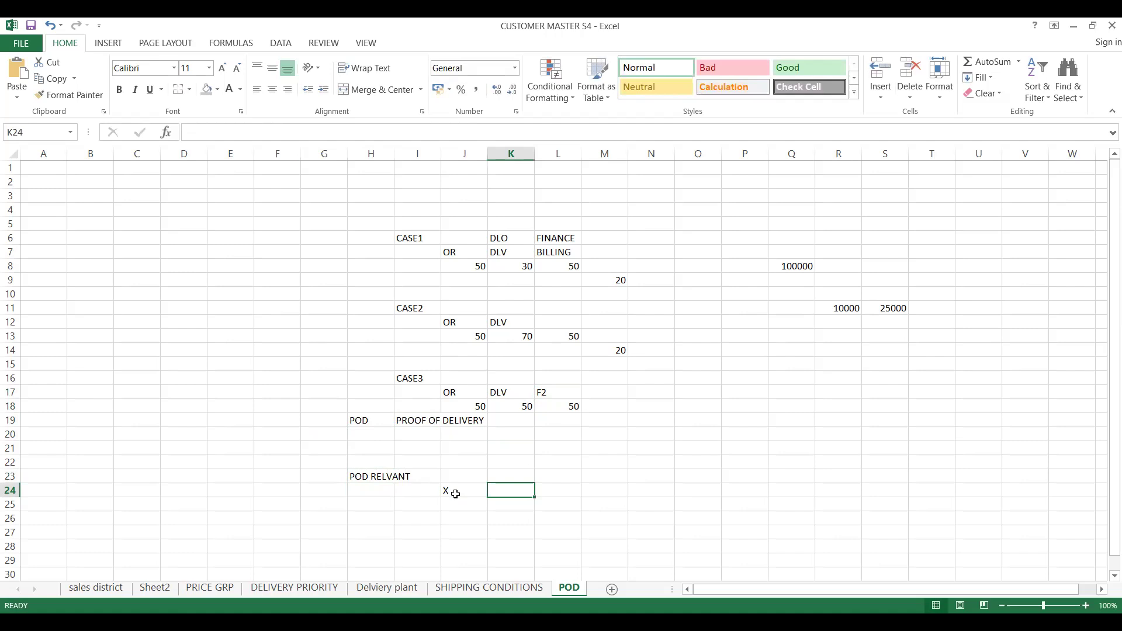
{"action": "type", "text": "X"}
{"action": "key", "text": "Return"}
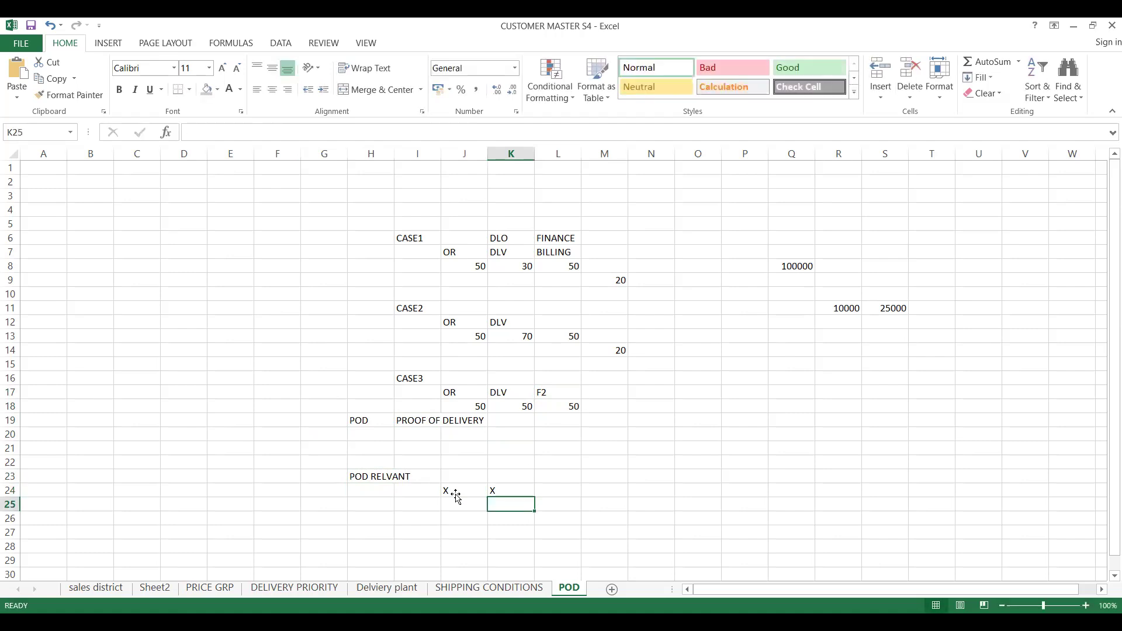
{"action": "left_click", "coordinate": [457, 498]}
{"action": "type", "text": "Y"}
{"action": "key", "text": "Tab"}
{"action": "key", "text": "Down"}
{"action": "key", "text": "Up"}
{"action": "key", "text": "Up"}
{"action": "key", "text": "Down"}
{"action": "key", "text": "Up"}
{"action": "key", "text": "Up"}
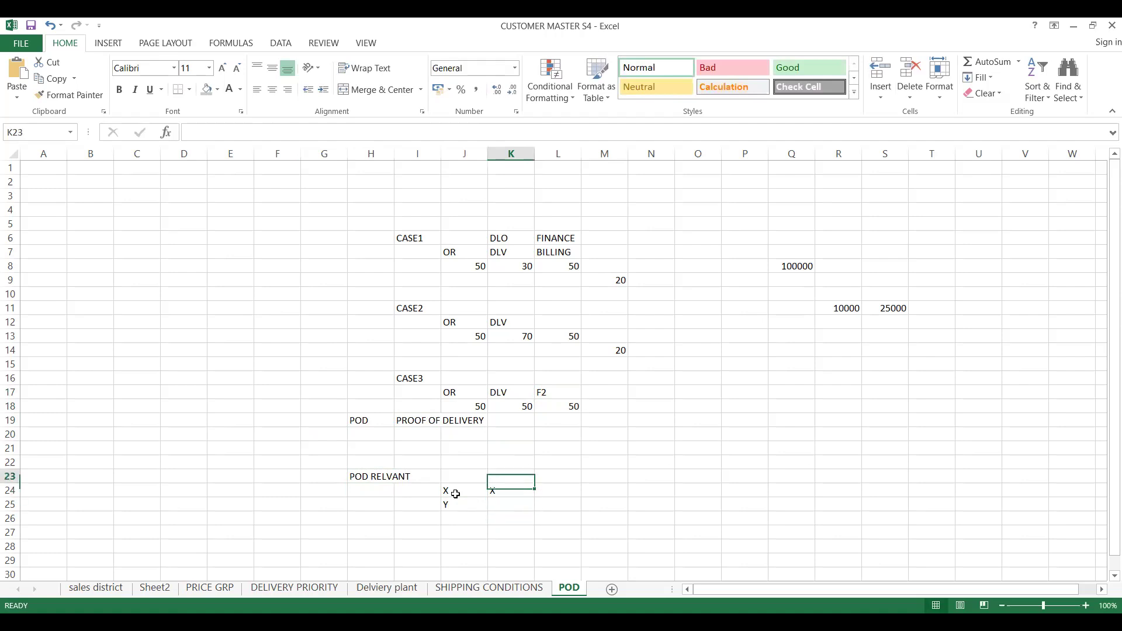
{"action": "key", "text": "Down"}
{"action": "key", "text": "Down"}
{"action": "key", "text": "Down"}
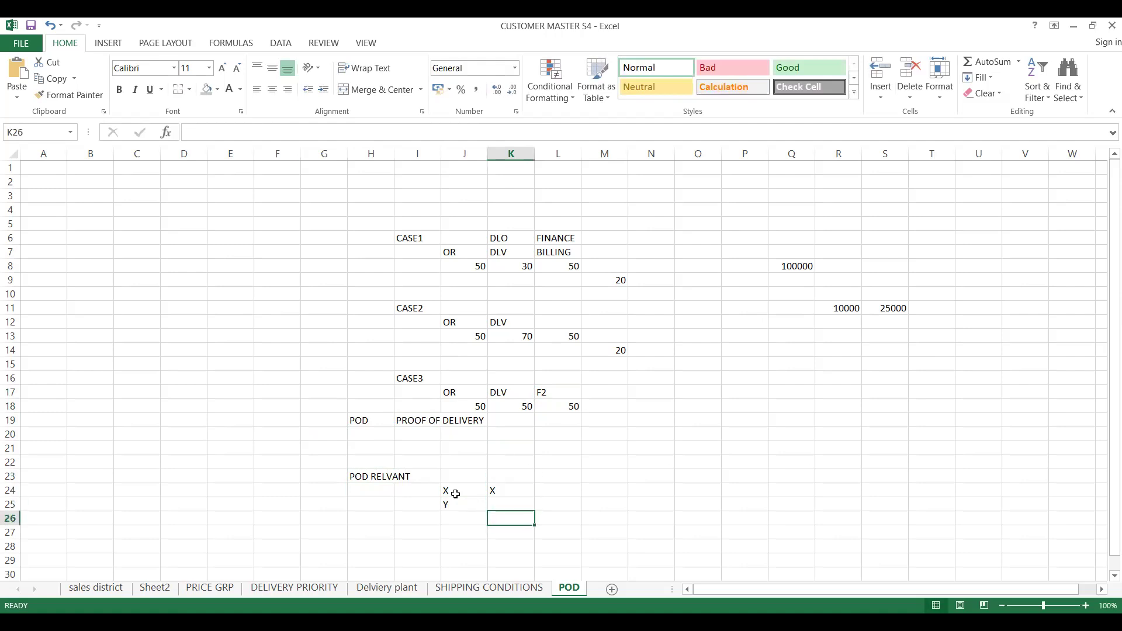
{"action": "key", "text": "Left"}
{"action": "key", "text": "Left"}
{"action": "key", "text": "Right"}
{"action": "key", "text": "Left"}
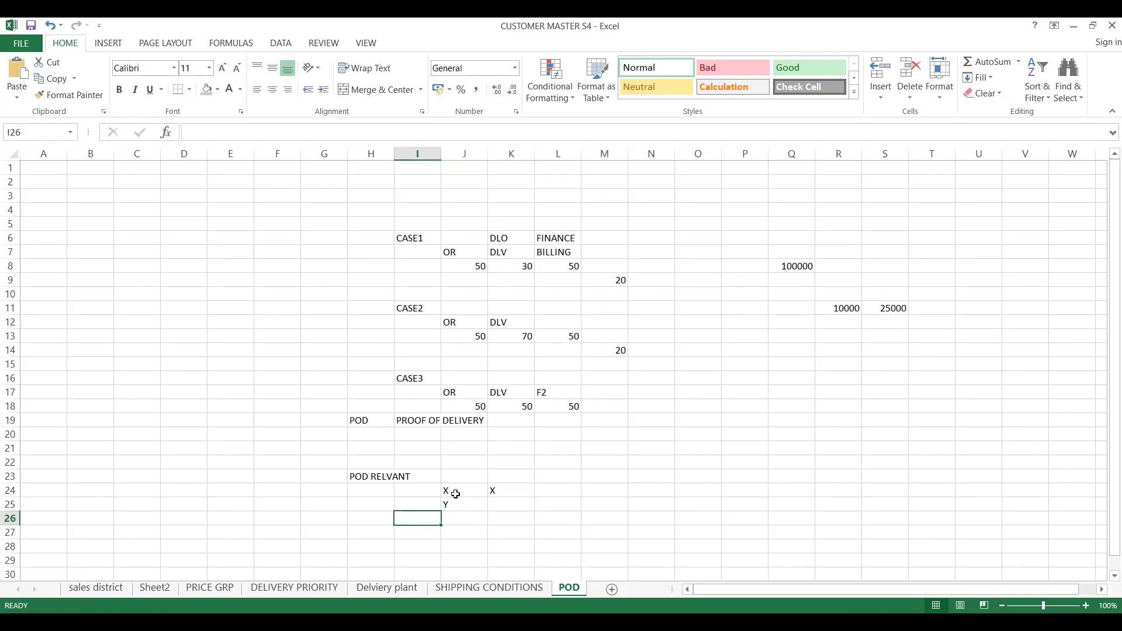
Step: Review the CASE1 billing heading and quantity, along with the quantity differences of CASE1 and CASE2
{"action": "left_click", "coordinate": [461, 280]}
{"action": "left_click", "coordinate": [554, 279]}
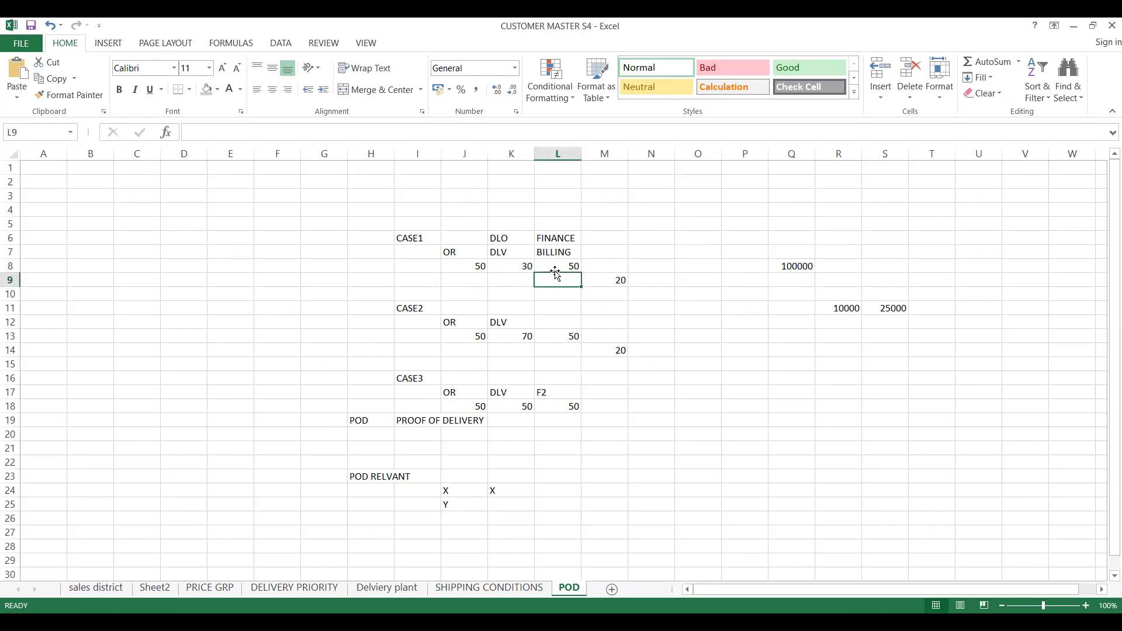
{"action": "left_click", "coordinate": [551, 255]}
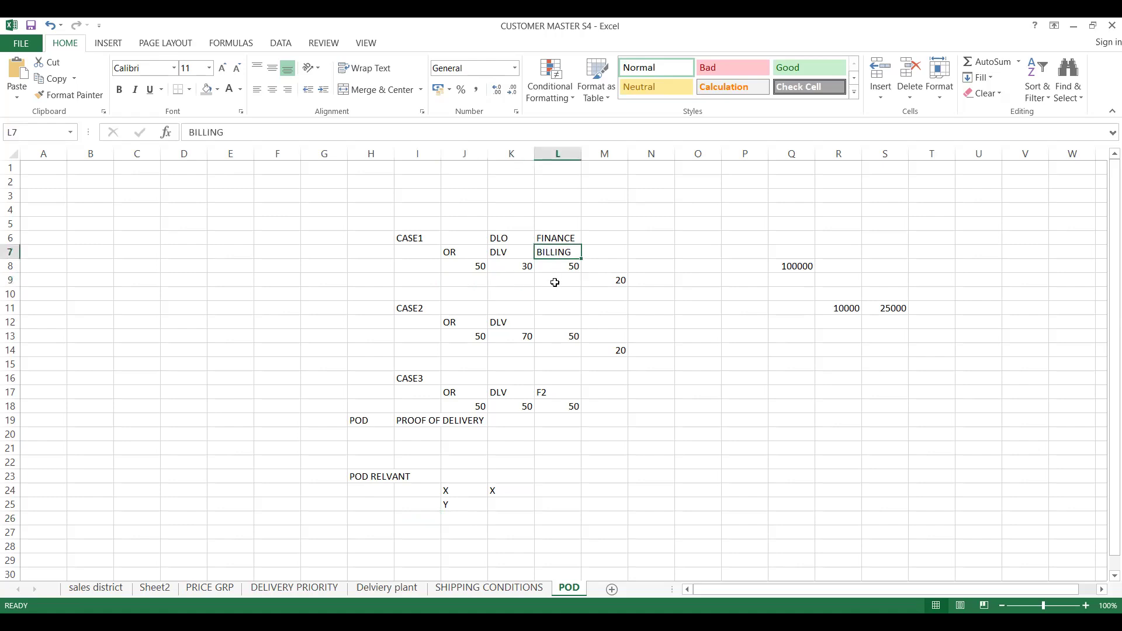
{"action": "left_click", "coordinate": [555, 280]}
{"action": "left_click", "coordinate": [552, 259]}
{"action": "left_click", "coordinate": [549, 268]}
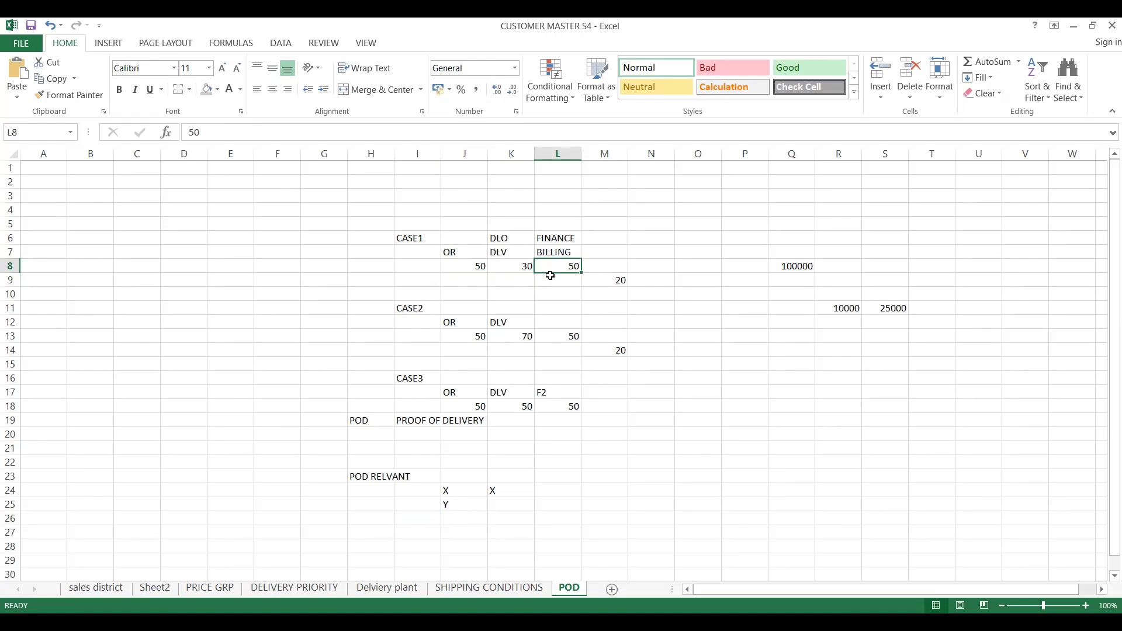
{"action": "left_click", "coordinate": [605, 280]}
{"action": "left_click", "coordinate": [618, 349]}
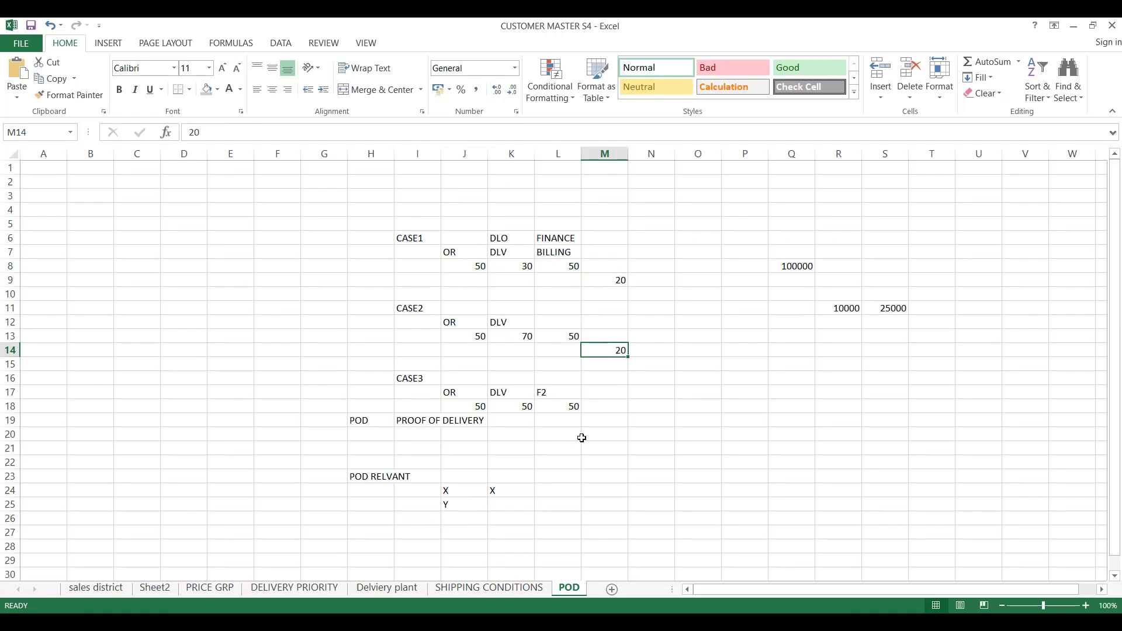
{"action": "left_click", "coordinate": [642, 451]}
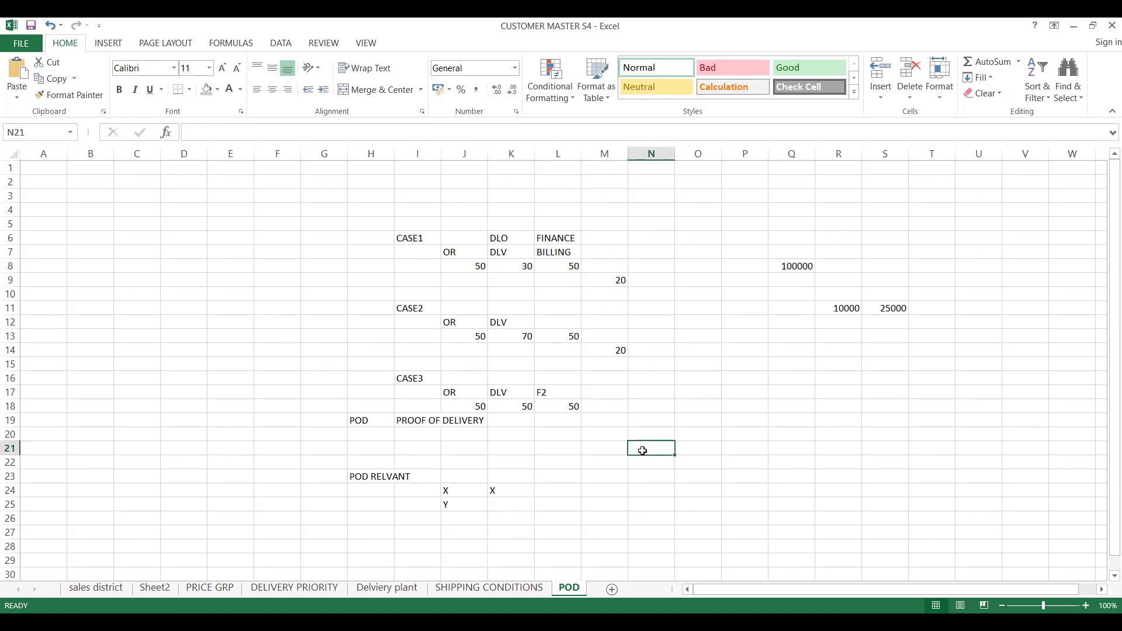
Step: Enter BILLING JOB in cell O21 and fit the width of column O to its text
{"action": "left_click", "coordinate": [718, 446]}
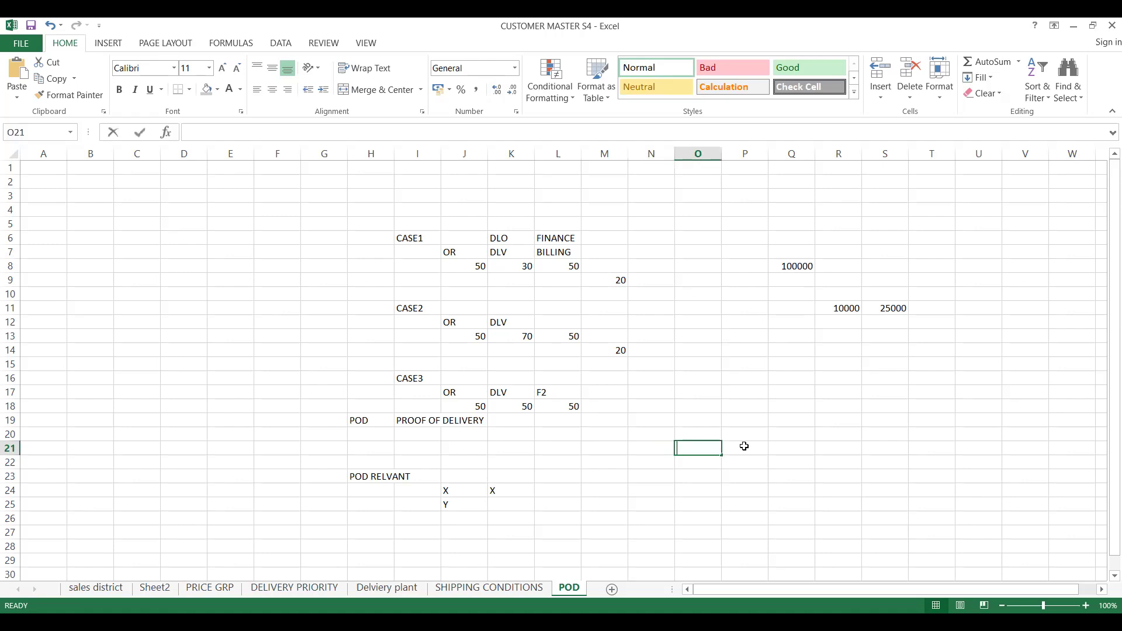
{"action": "type", "text": "BILLING JOB"}
{"action": "left_click", "coordinate": [709, 433]}
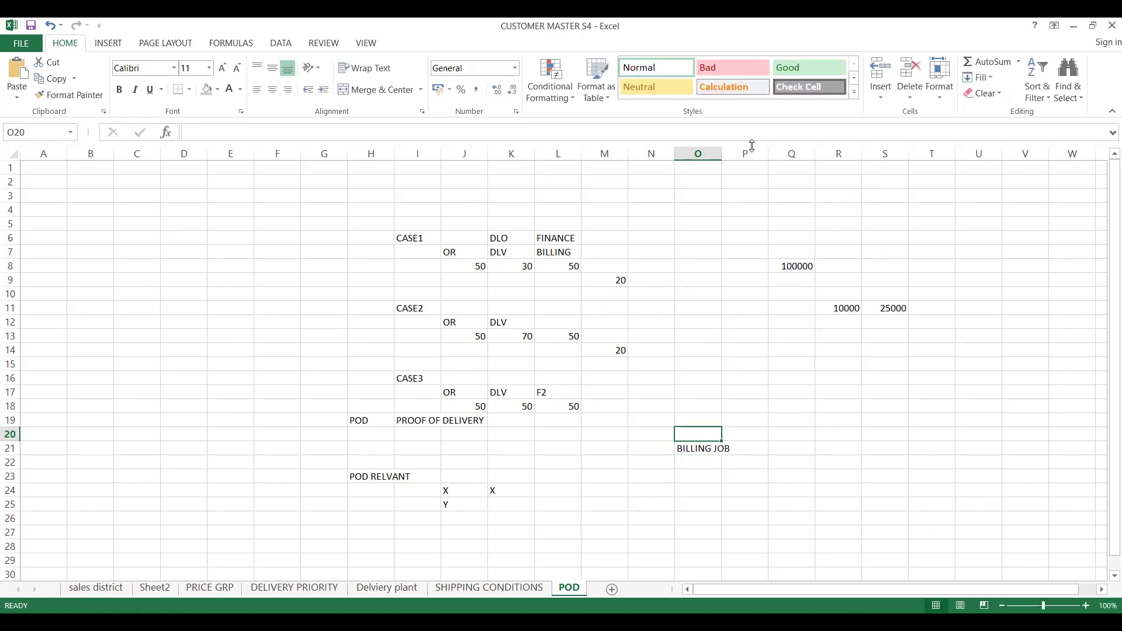
{"action": "double_click", "coordinate": [721, 155]}
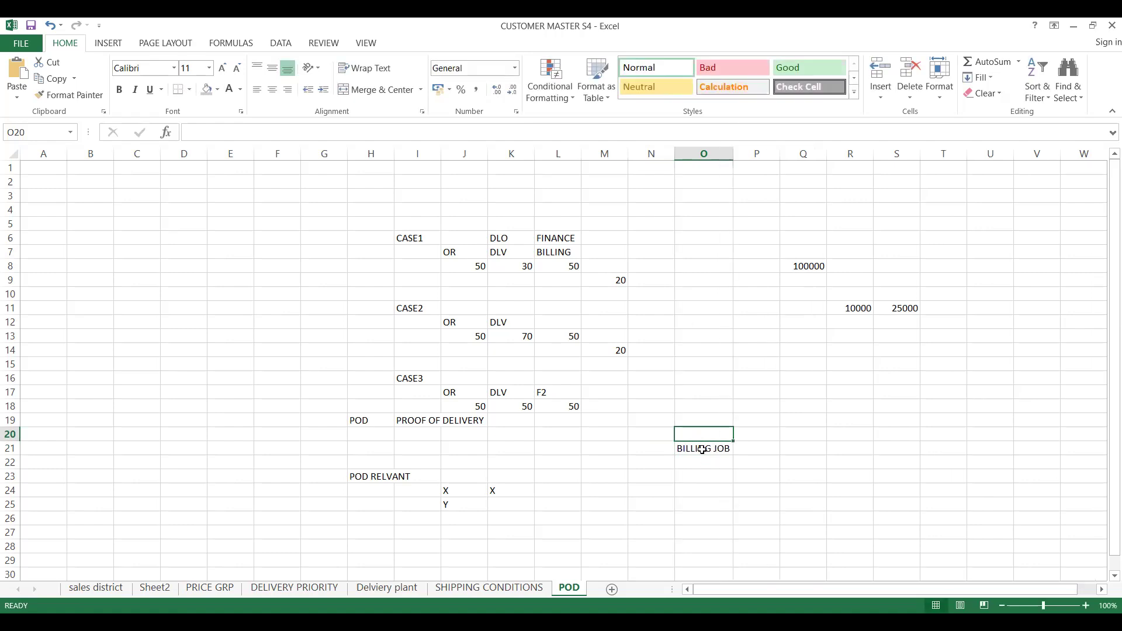
Step: Enter POD JOB in cell O20, directly above the BILLING JOB entry
{"action": "type", "text": "POD JOB"}
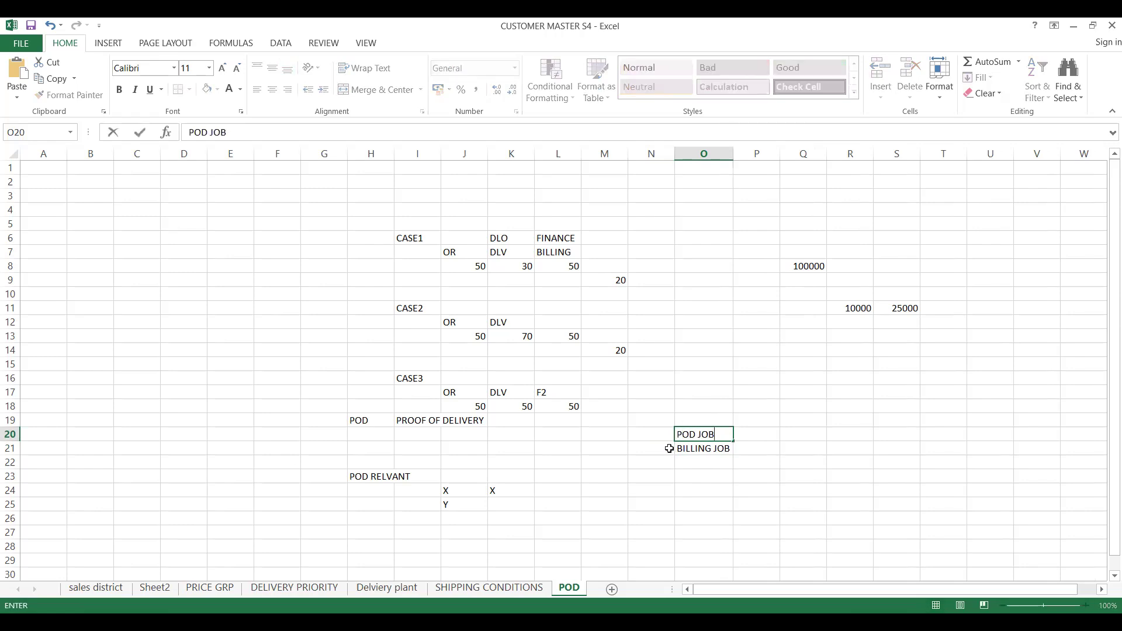
{"action": "left_click", "coordinate": [672, 447]}
{"action": "left_click", "coordinate": [695, 437]}
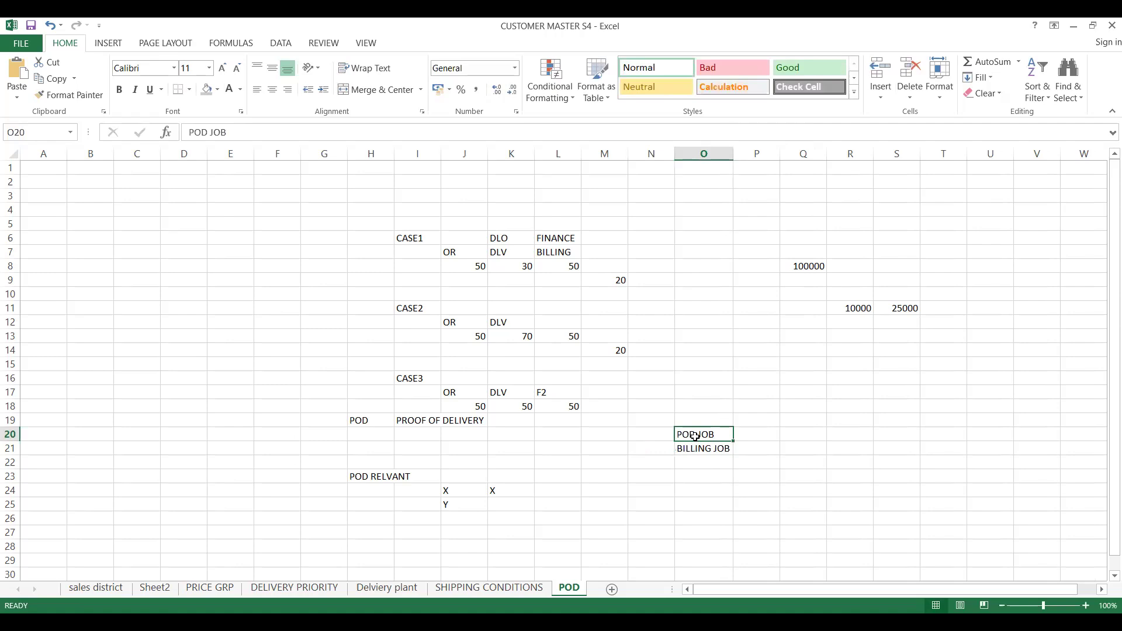
Step: Review the POD JOB and BILLING JOB entries in O20 and O21 and the order in which the two jobs are listed
{"action": "left_click", "coordinate": [739, 434]}
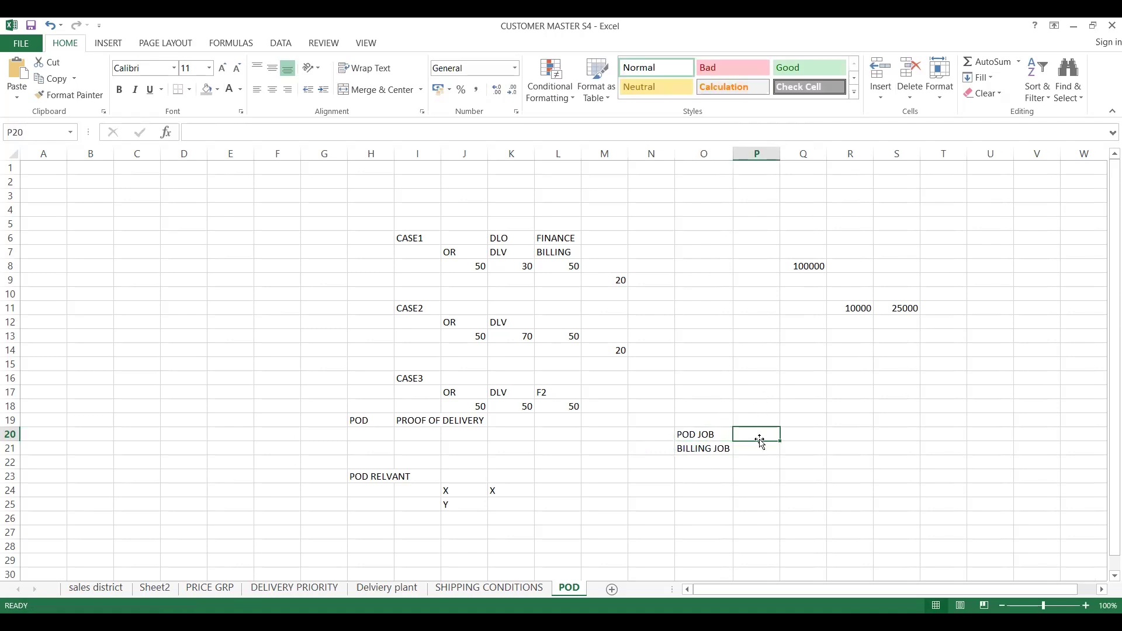
{"action": "left_click", "coordinate": [705, 455]}
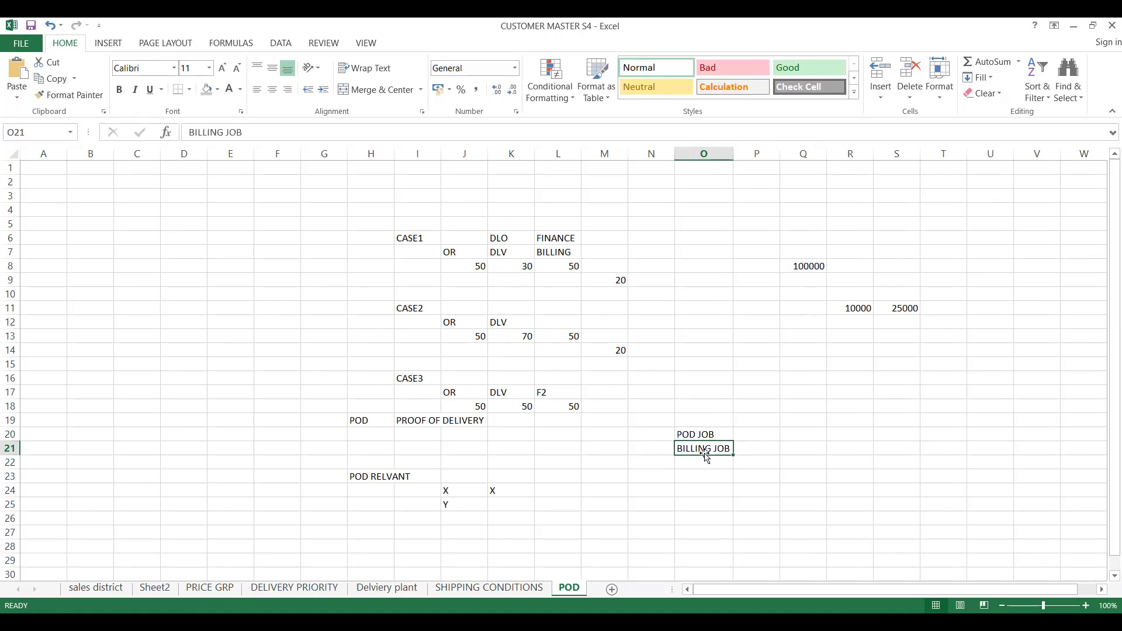
{"action": "left_click", "coordinate": [740, 450]}
{"action": "left_click", "coordinate": [708, 460]}
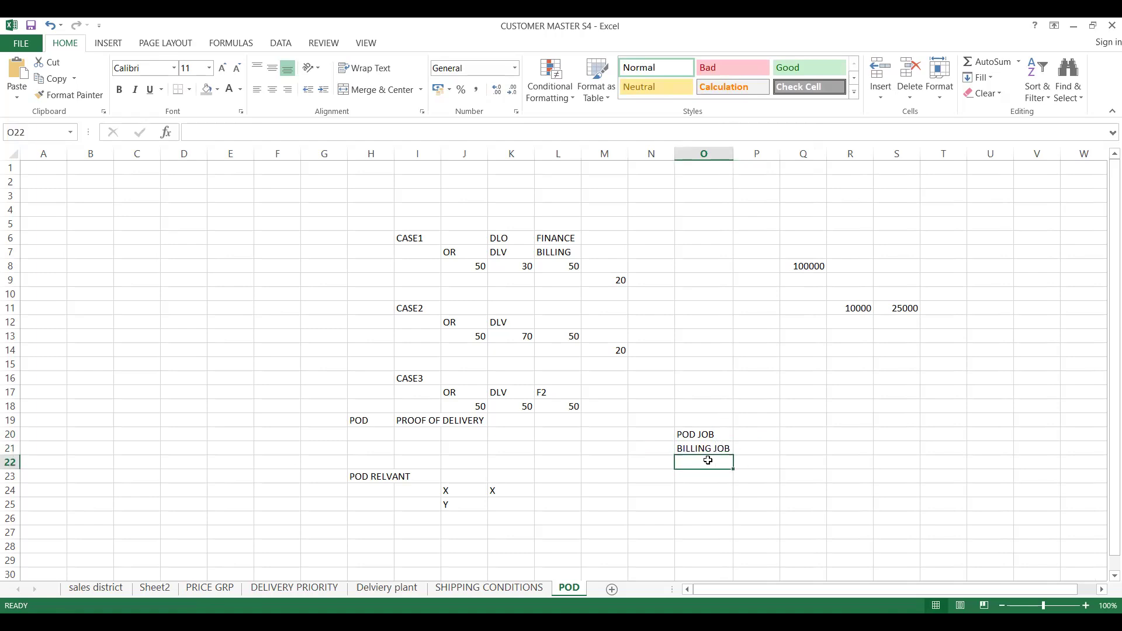
{"action": "left_click", "coordinate": [748, 446]}
{"action": "left_click", "coordinate": [747, 434]}
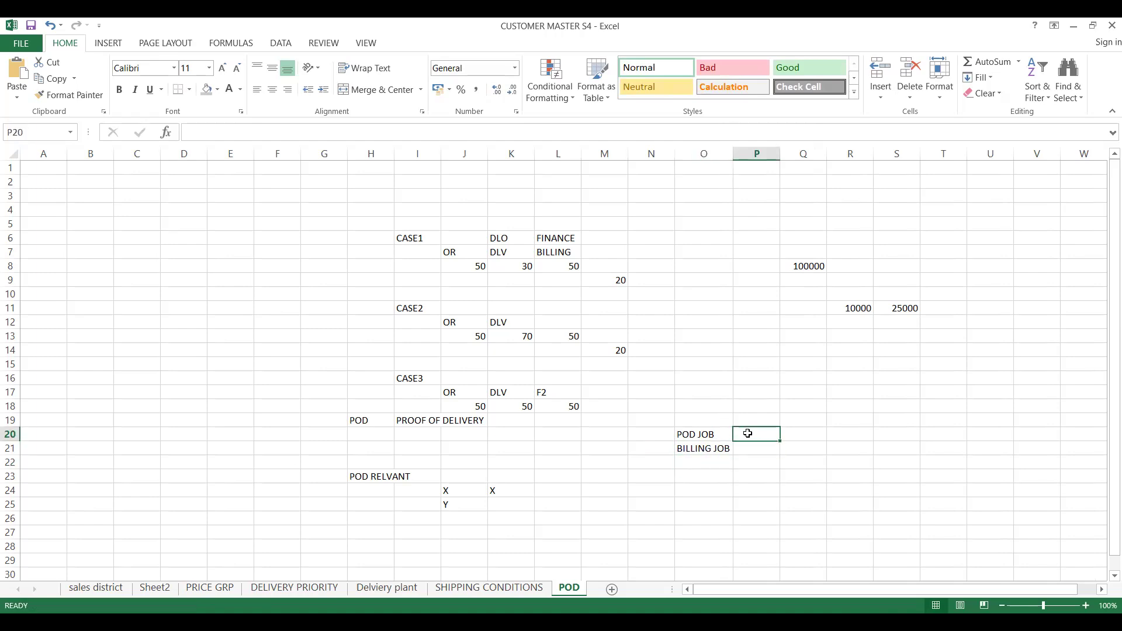
{"action": "left_click", "coordinate": [750, 453]}
{"action": "left_click", "coordinate": [747, 433]}
{"action": "left_click", "coordinate": [739, 447]}
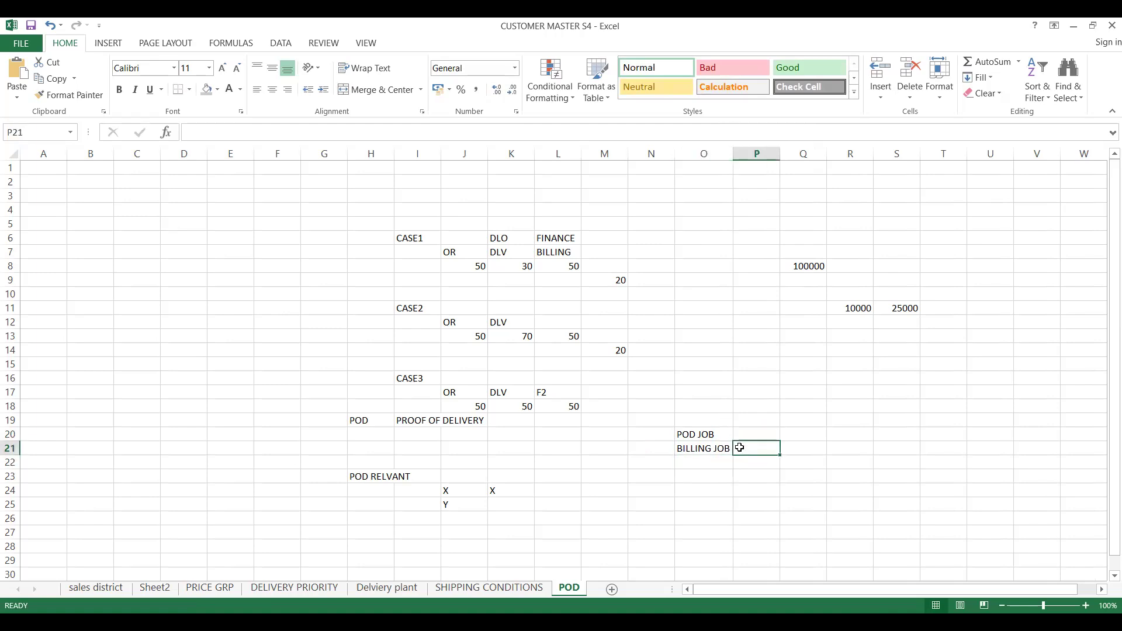
{"action": "left_click", "coordinate": [710, 475]}
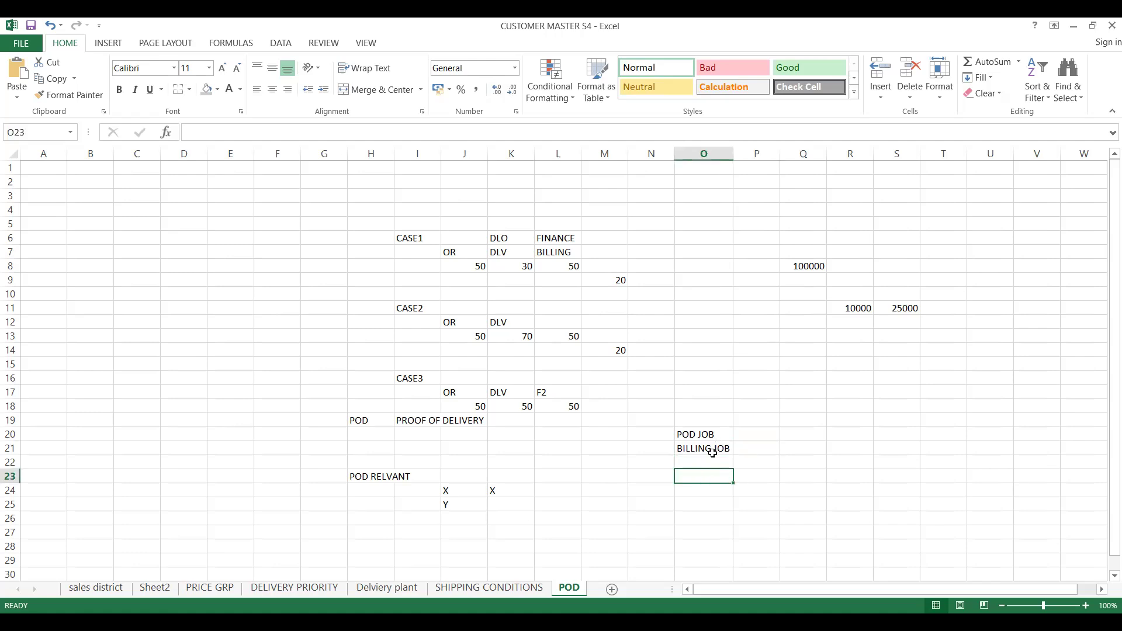
{"action": "left_click", "coordinate": [752, 450]}
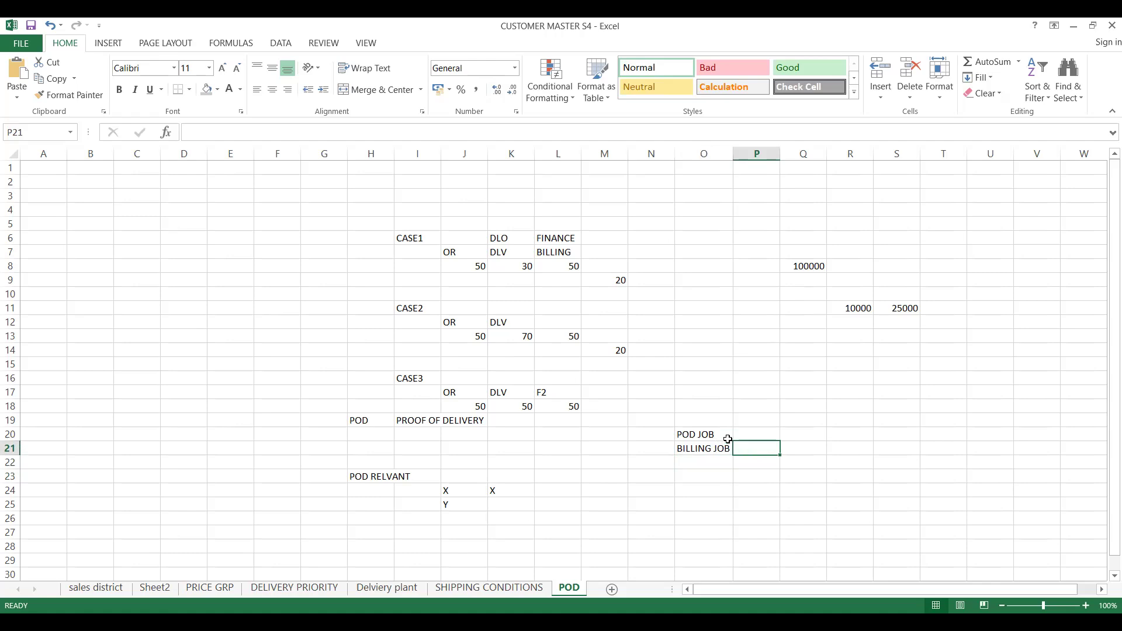
{"action": "left_click", "coordinate": [735, 432]}
{"action": "left_click", "coordinate": [704, 435]}
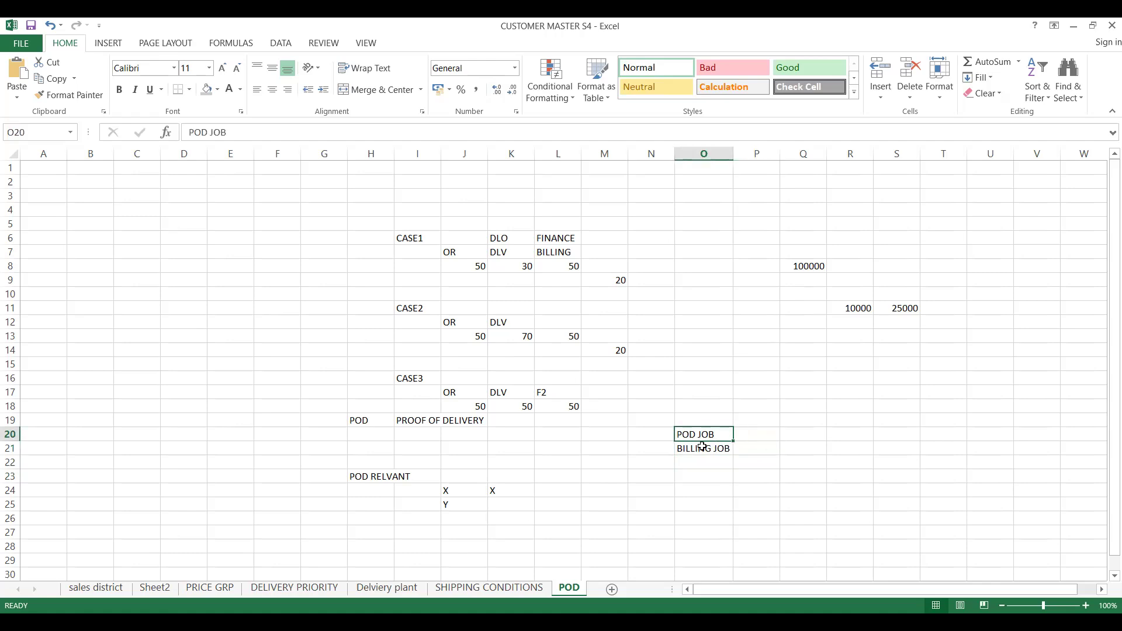
{"action": "left_click", "coordinate": [702, 449]}
{"action": "left_click", "coordinate": [661, 438]}
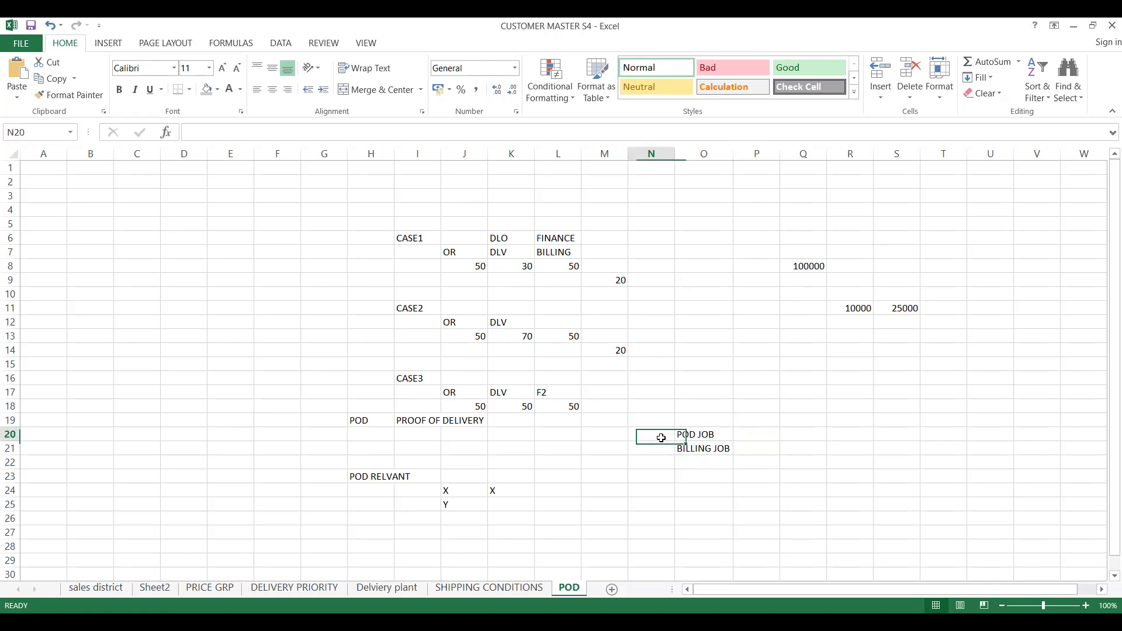
{"action": "left_click", "coordinate": [695, 437]}
{"action": "left_click", "coordinate": [696, 450]}
{"action": "left_click", "coordinate": [696, 437]}
{"action": "left_click", "coordinate": [697, 451]}
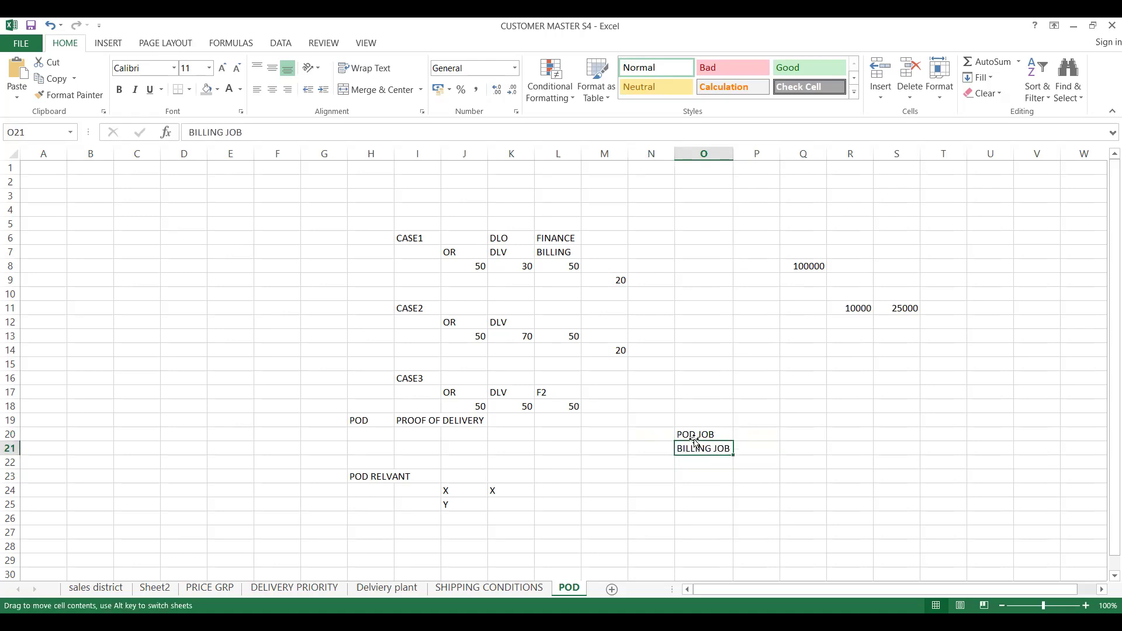
{"action": "left_click", "coordinate": [692, 436]}
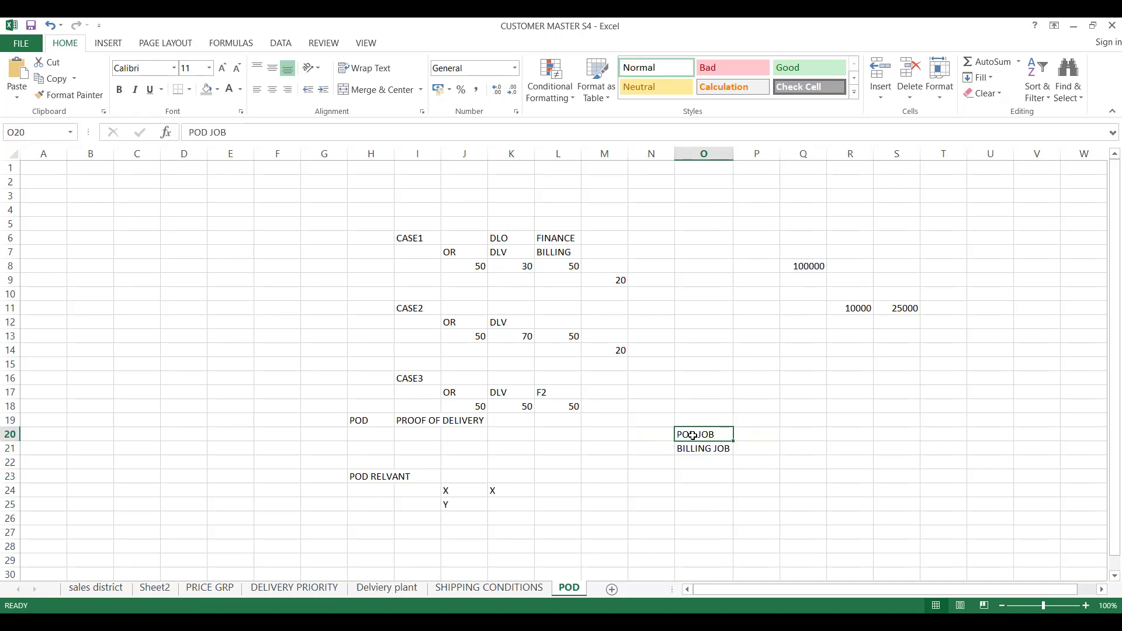
{"action": "left_click", "coordinate": [695, 472]}
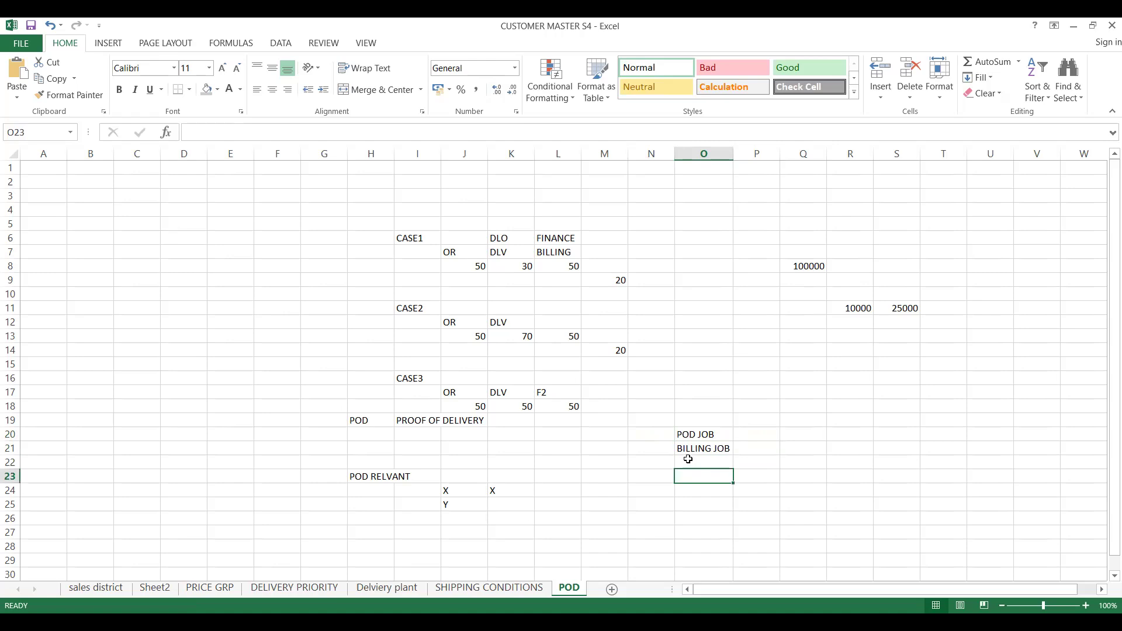
{"action": "left_click", "coordinate": [683, 448]}
{"action": "left_click", "coordinate": [694, 435]}
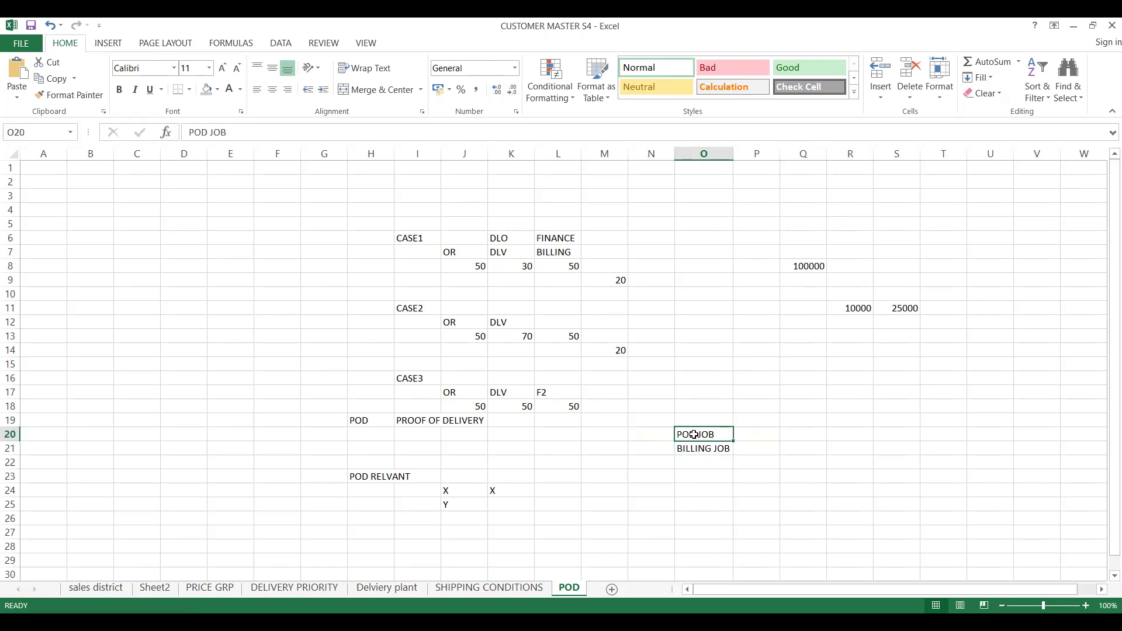
{"action": "left_click", "coordinate": [763, 472]}
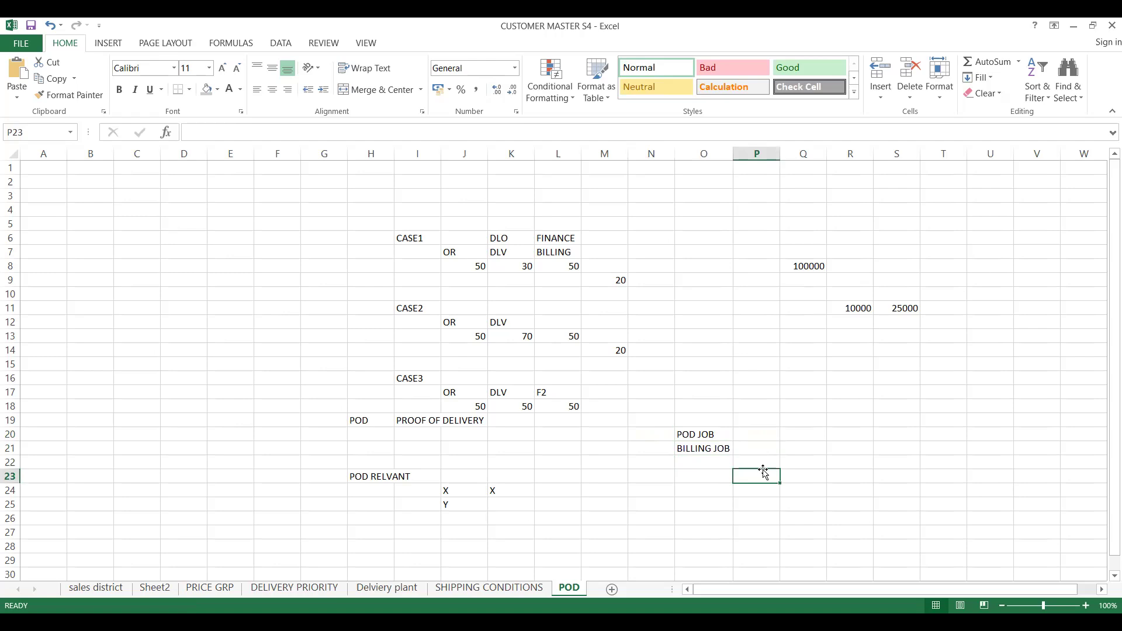
{"action": "left_click", "coordinate": [689, 451]}
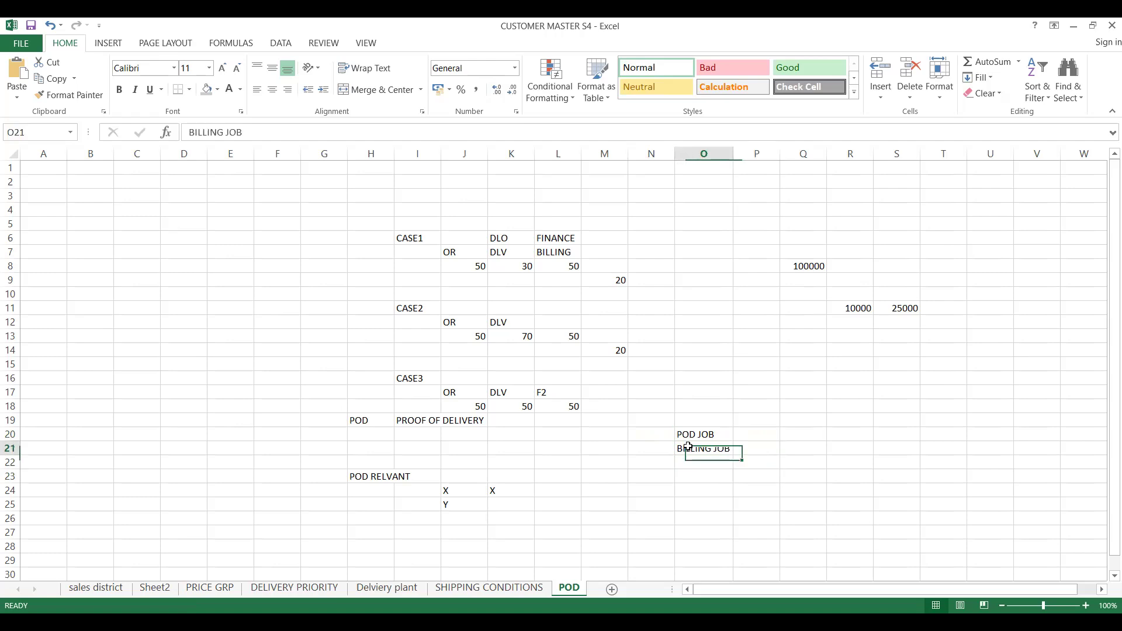
{"action": "left_click", "coordinate": [690, 434]}
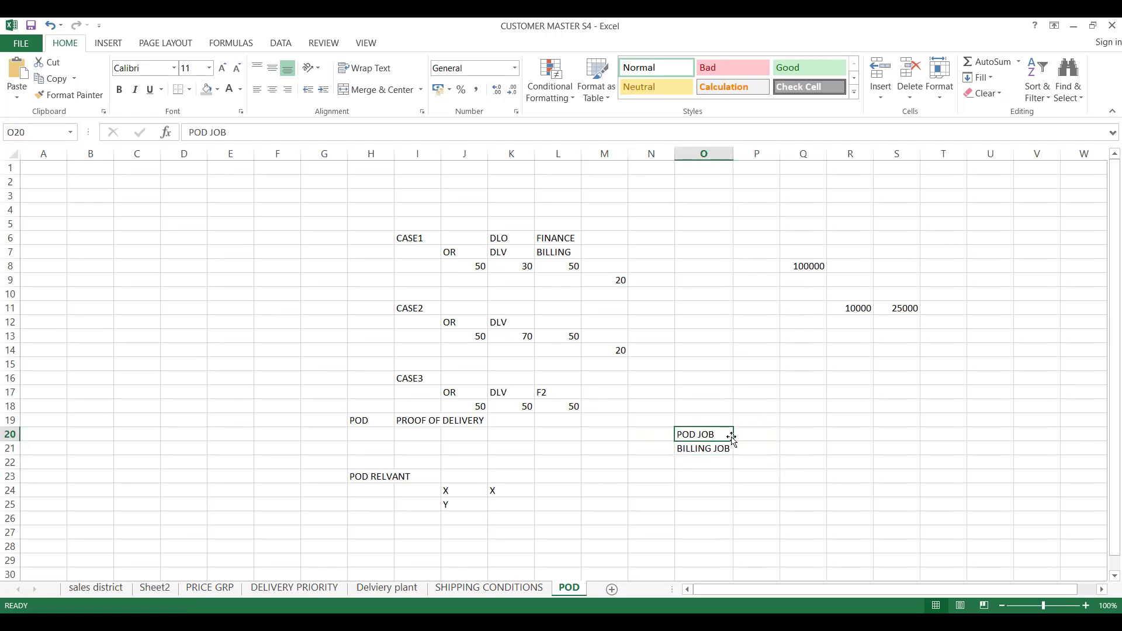
{"action": "left_click", "coordinate": [710, 447]}
{"action": "left_click", "coordinate": [757, 447]}
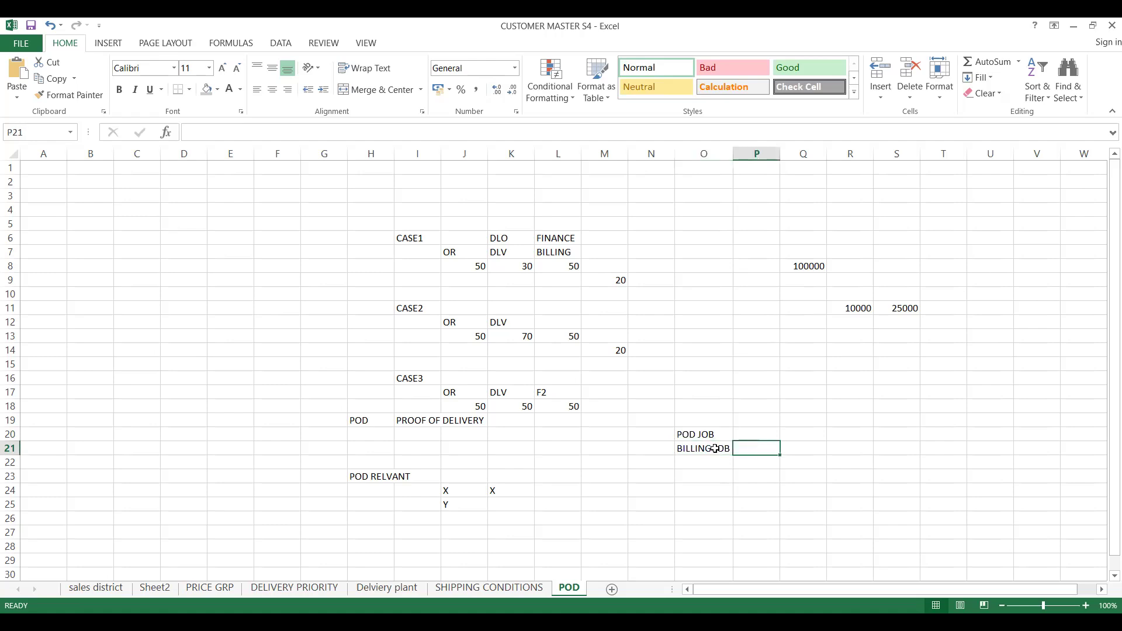
{"action": "left_click", "coordinate": [694, 448]}
{"action": "left_click", "coordinate": [754, 447]}
Step: Enter the heading POD TIME FRAME in cell H27 below the POD RELVANT block
{"action": "left_click", "coordinate": [385, 476]}
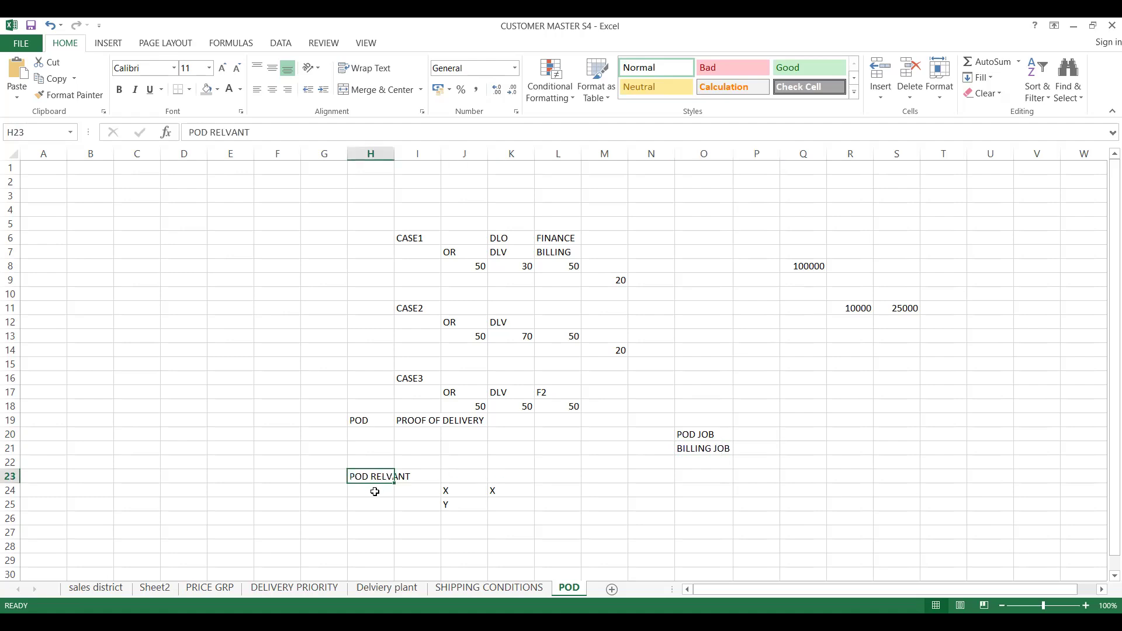
{"action": "left_click", "coordinate": [375, 491]}
{"action": "left_click", "coordinate": [368, 529]}
{"action": "type", "text": "POD TIME FRAME"}
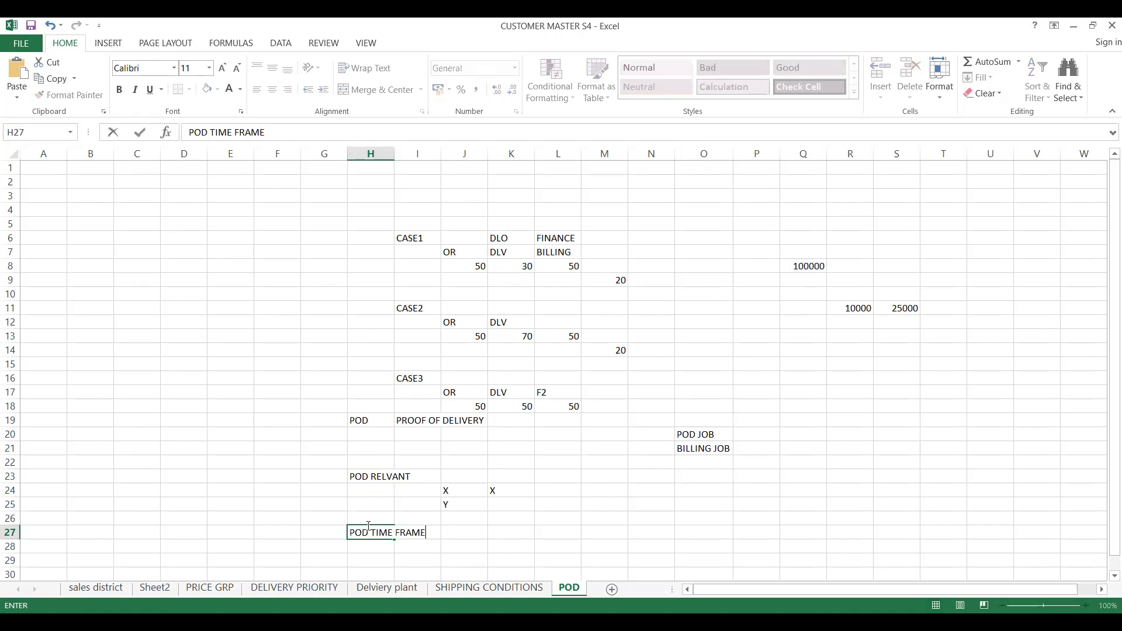
{"action": "left_click", "coordinate": [291, 505]}
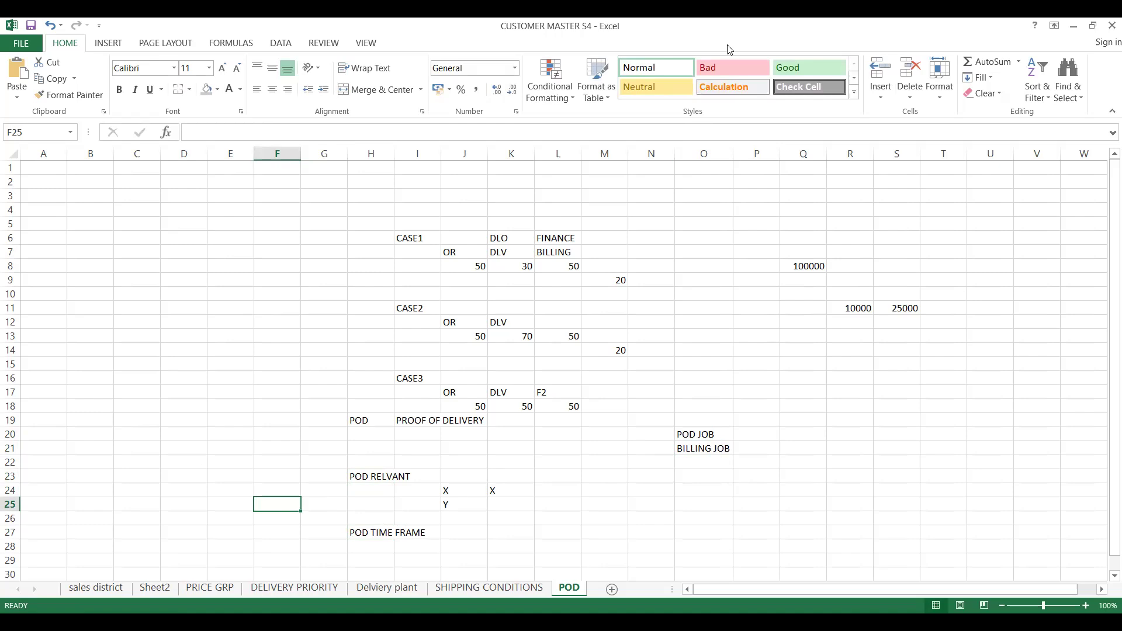
Step: Switch to YouTube Studio in the browser, search the channel's videos for POD and PROOF OF DEL, and clear the search
{"action": "left_click", "coordinate": [456, 136]}
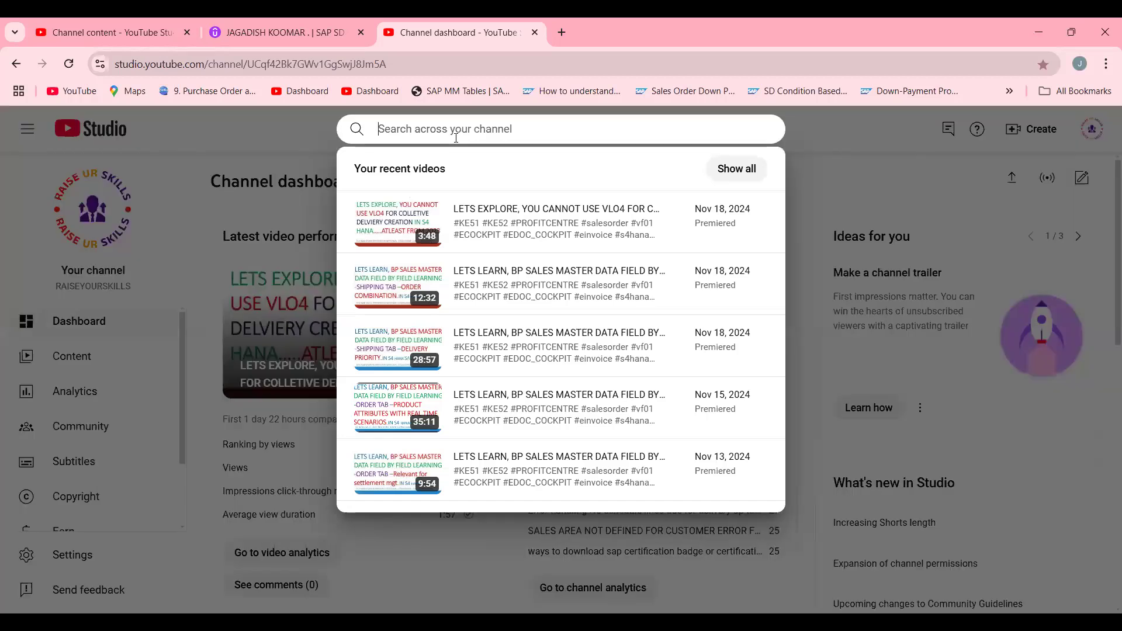
{"action": "type", "text": "PO"}
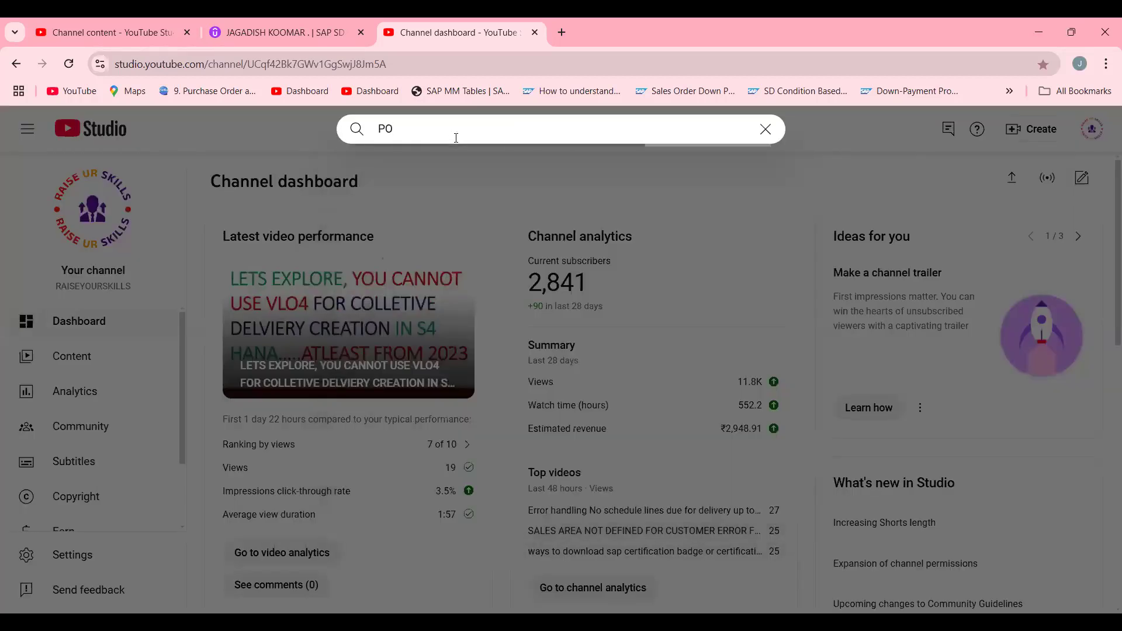
{"action": "type", "text": "D"}
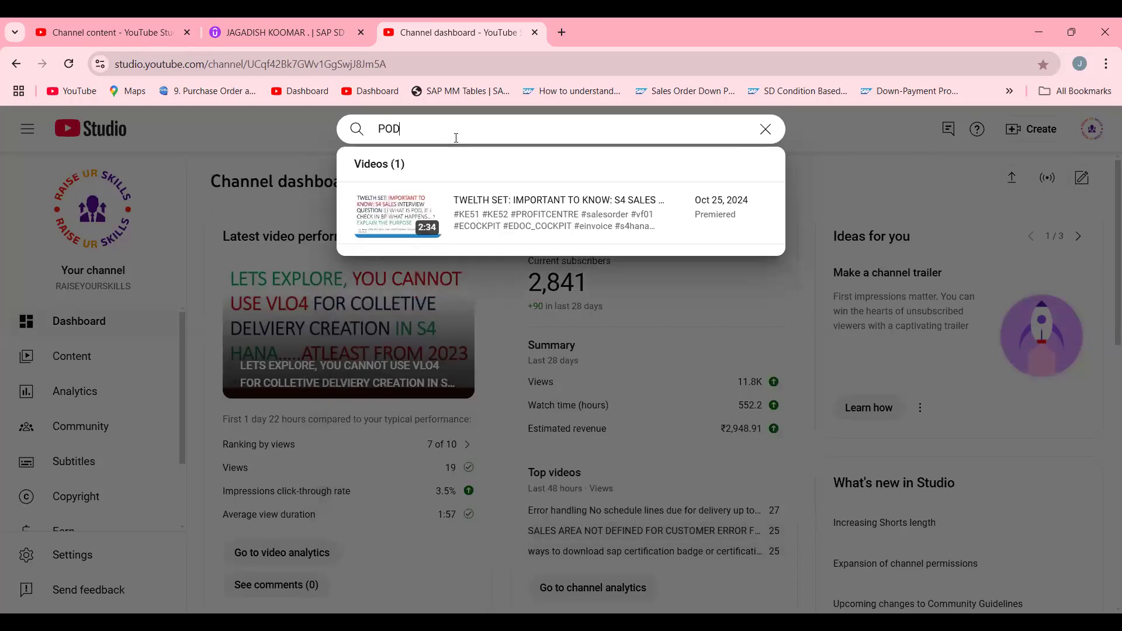
{"action": "key", "text": "BackSpace"}
{"action": "key", "text": "BackSpace"}
{"action": "type", "text": "RO"}
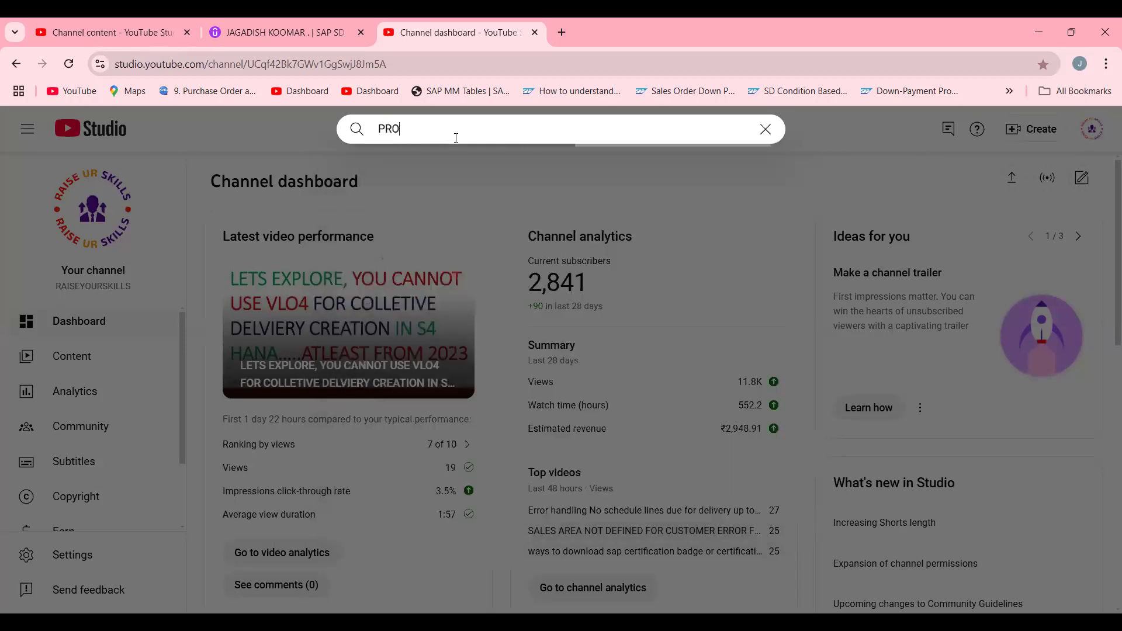
{"action": "type", "text": "OF OF DEL"}
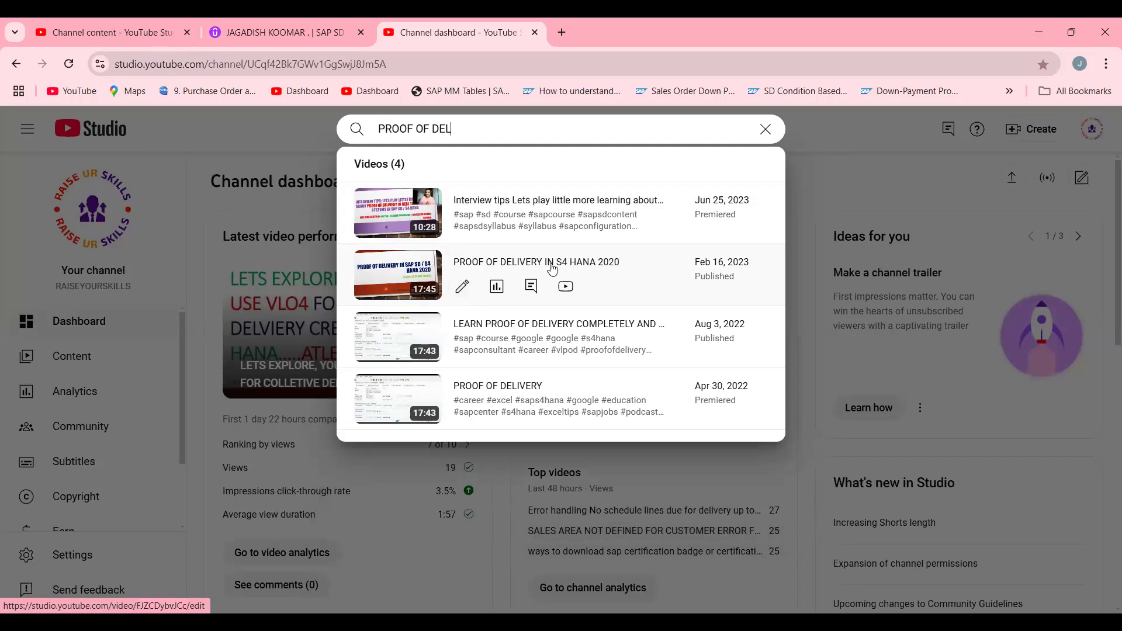
{"action": "left_click", "coordinate": [847, 173]}
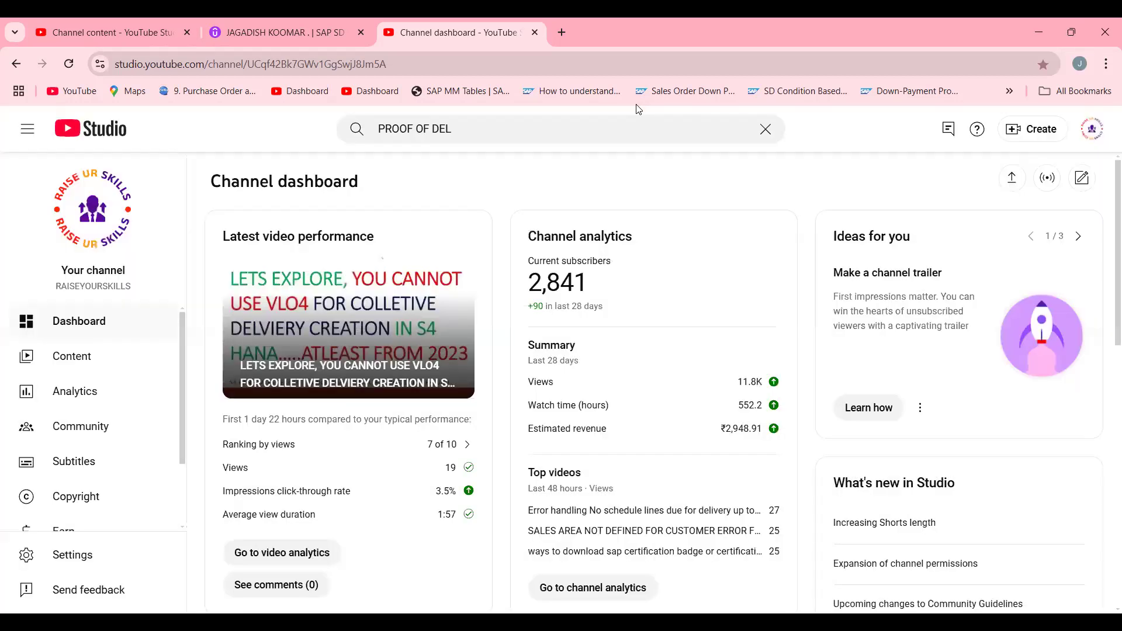
{"action": "left_click", "coordinate": [765, 129]}
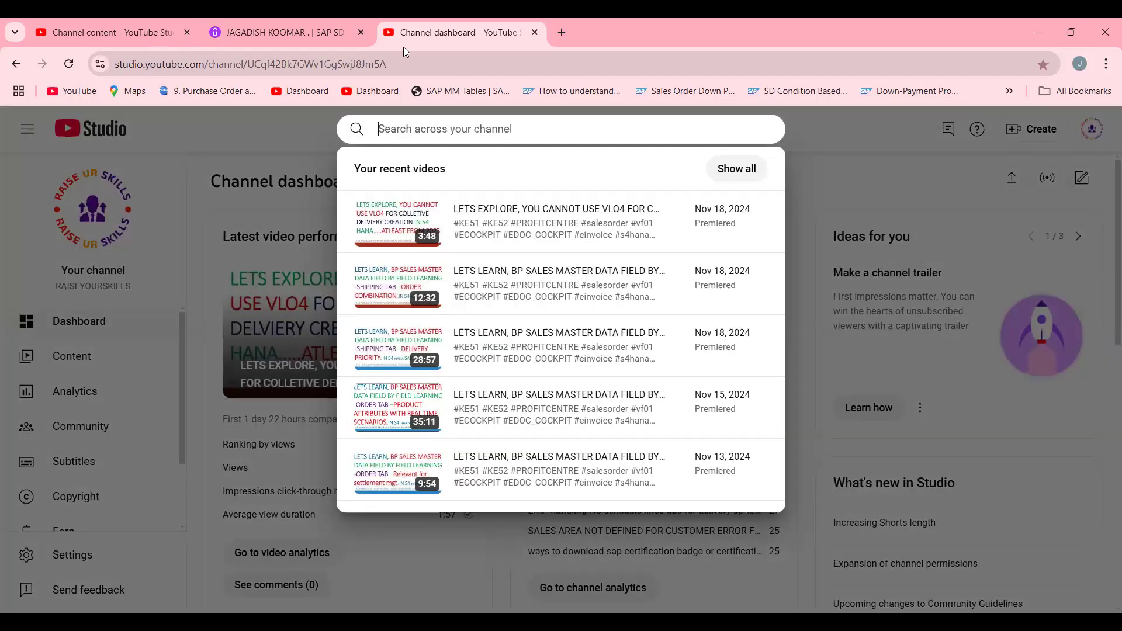
Step: Switch to the Udemy instructor profile and browse the courses on page 3 of its course list
{"action": "left_click", "coordinate": [294, 38]}
{"action": "left_click_drag", "start_coordinate": [1114, 226], "coordinate": [1105, 596]}
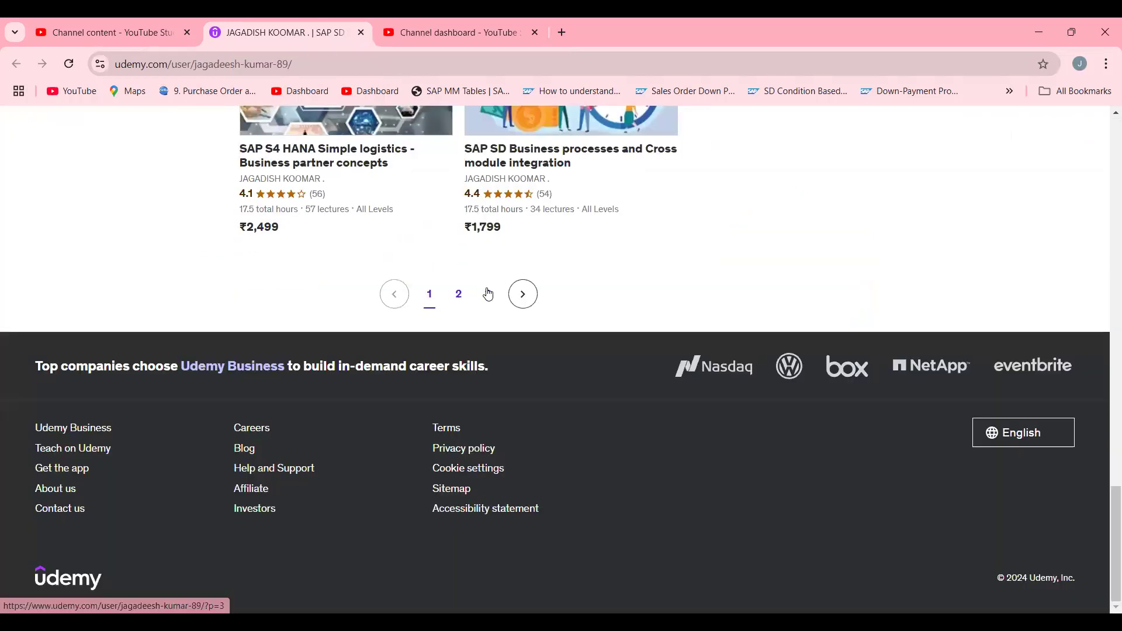
{"action": "left_click", "coordinate": [488, 293]}
{"action": "left_click", "coordinate": [1106, 311]}
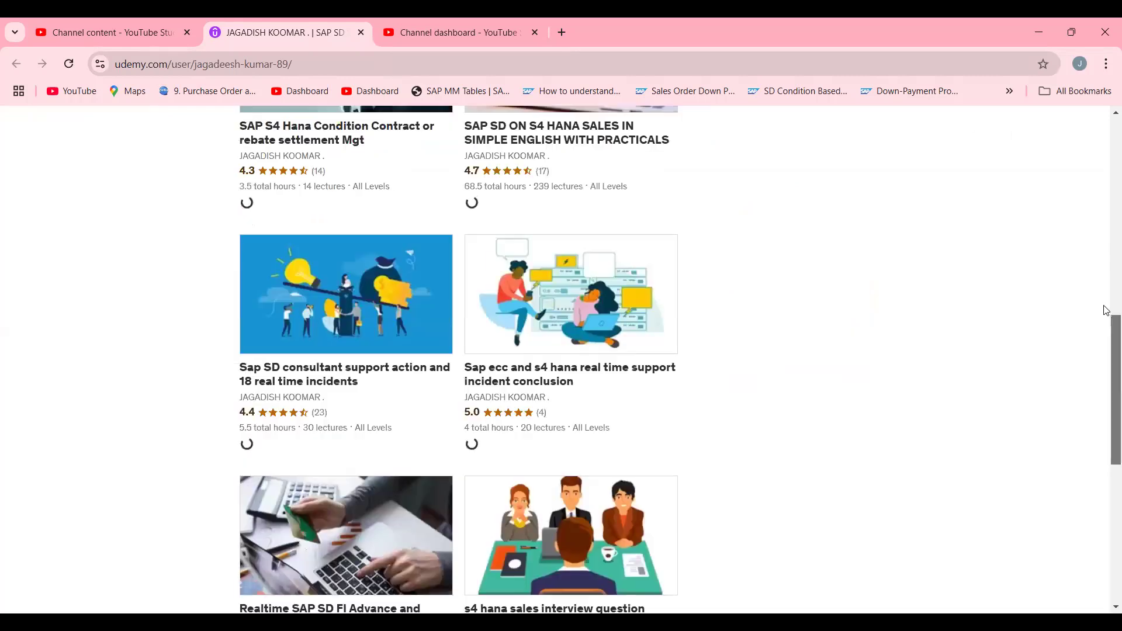
{"action": "scroll", "coordinate": [1106, 311], "scroll_direction": "up", "scroll_amount": 4}
{"action": "scroll", "coordinate": [546, 293], "scroll_direction": "up", "scroll_amount": 2}
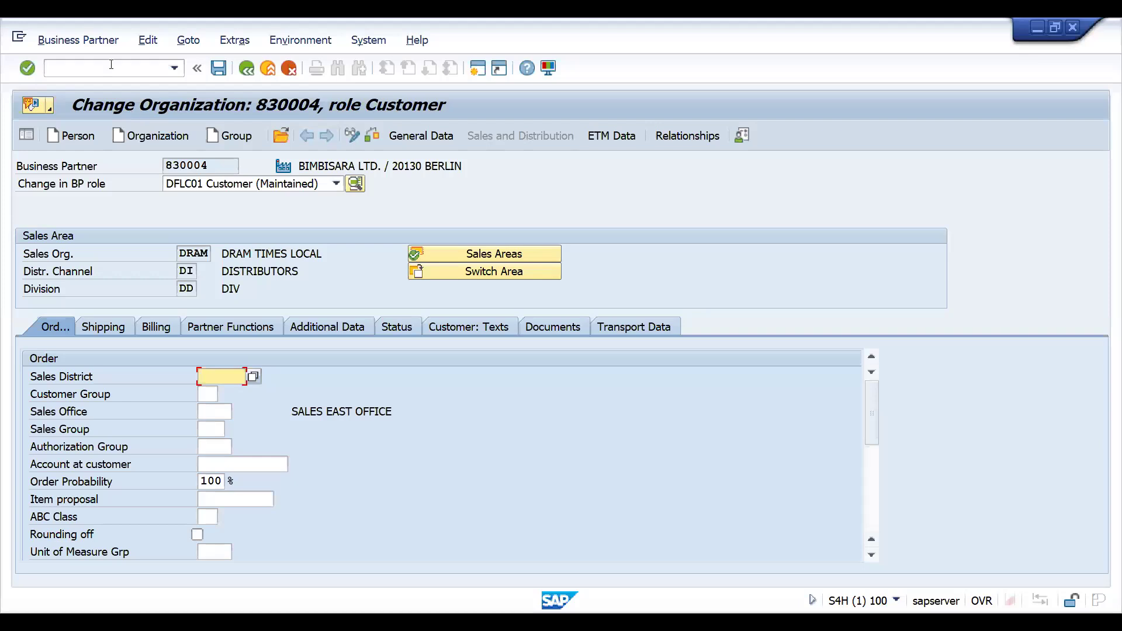
Step: Open business partner BIMBISARA LTD. in transaction BP and display its Shipping data for the sales area
{"action": "left_click", "coordinate": [105, 68]}
{"action": "type", "text": "/nbp"}
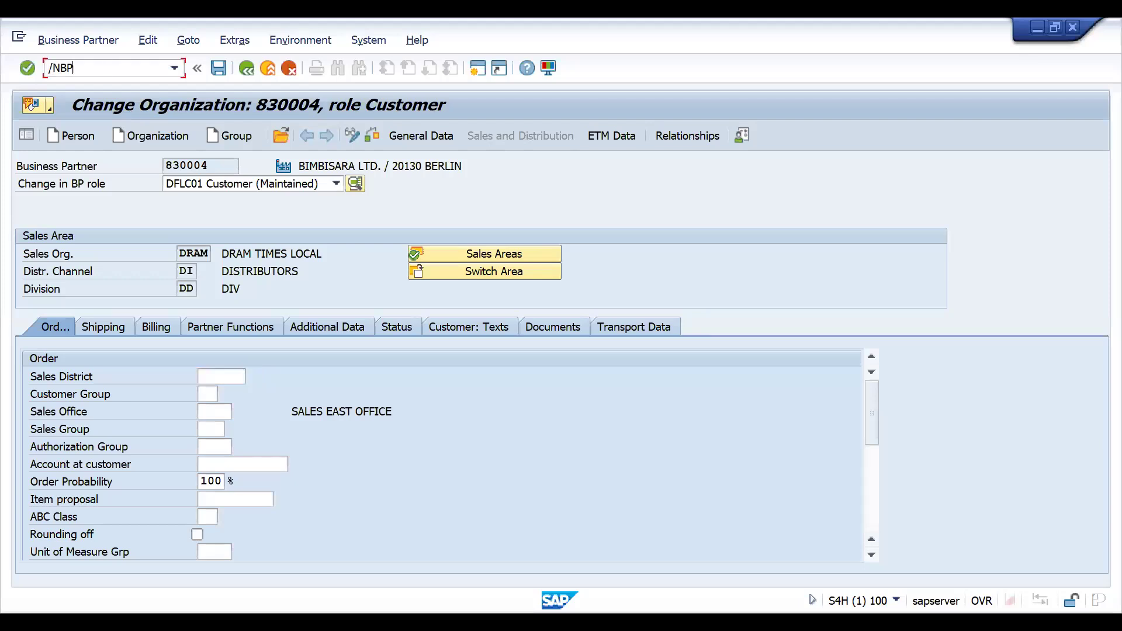
{"action": "key", "text": "Return"}
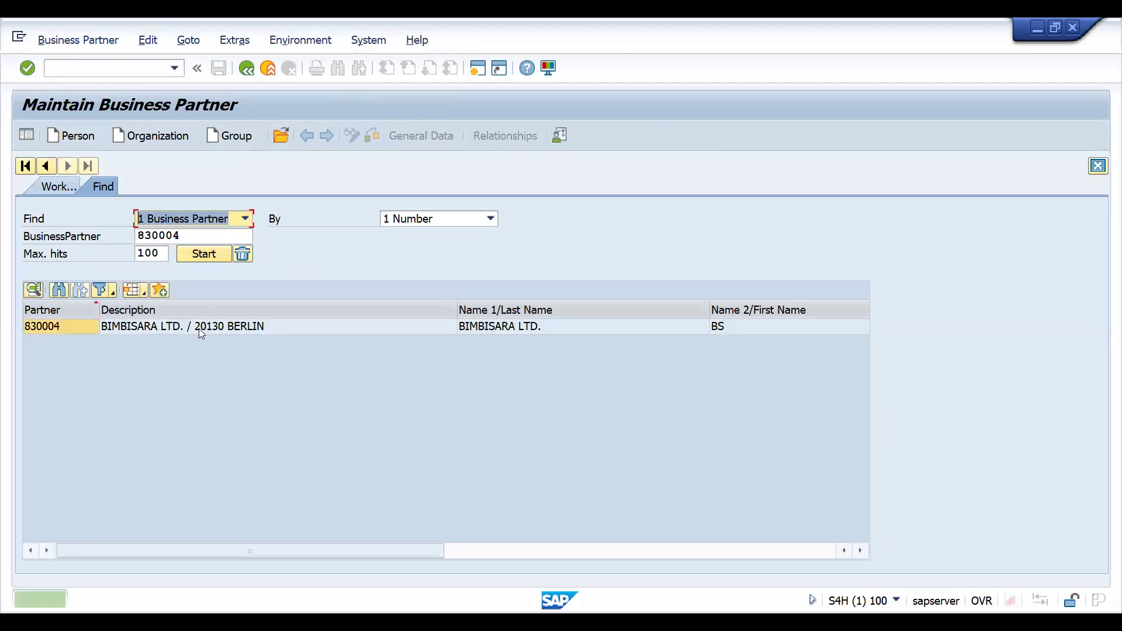
{"action": "left_click", "coordinate": [199, 327]}
{"action": "double_click", "coordinate": [198, 328]}
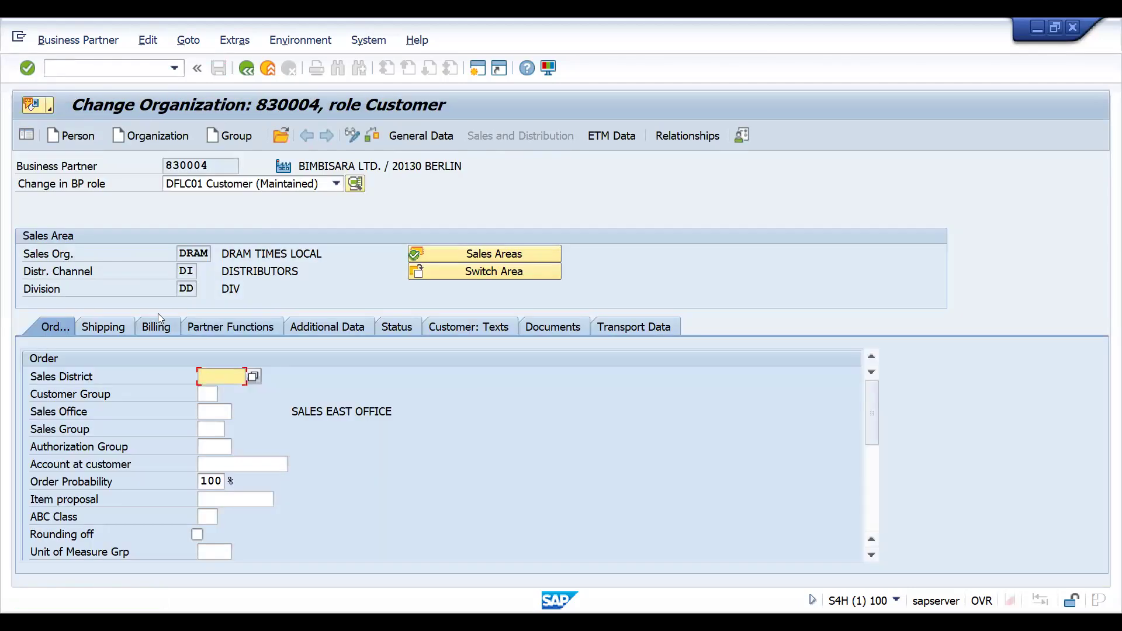
{"action": "left_click", "coordinate": [102, 328]}
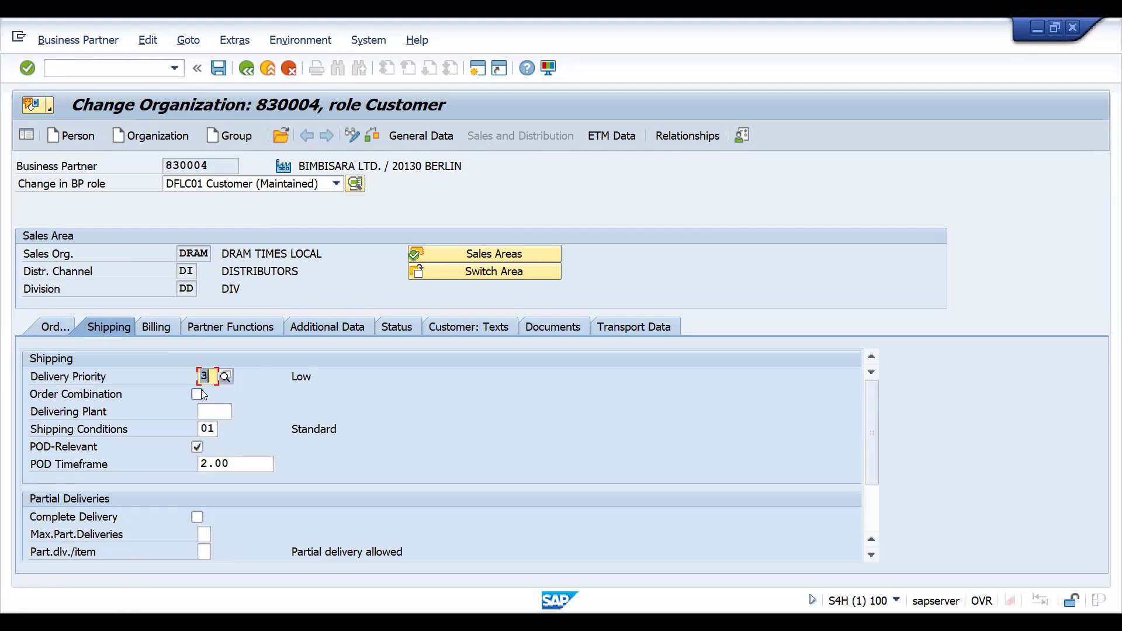
Step: Clear the customer's POD Timeframe while keeping POD-Relevant set, and save the business partner
{"action": "left_click", "coordinate": [198, 449]}
{"action": "left_click", "coordinate": [243, 464]}
{"action": "left_click", "coordinate": [218, 69]}
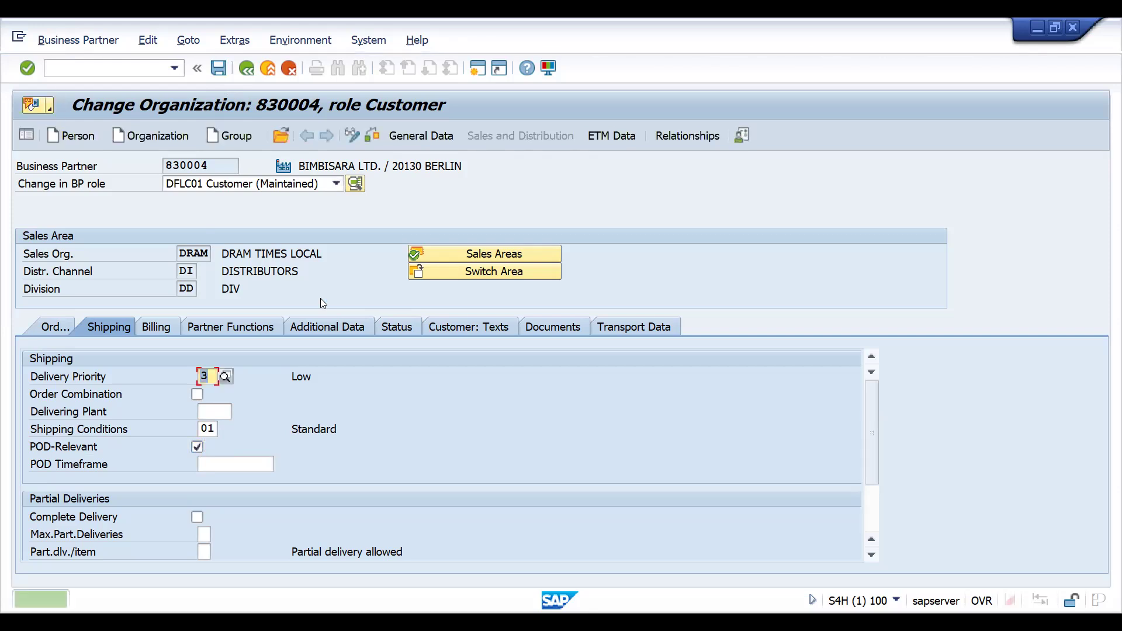
Step: Start a new sales document of order type DOR1 for sales organization DRAM, distribution channel DI and division DD
{"action": "left_click", "coordinate": [108, 69]}
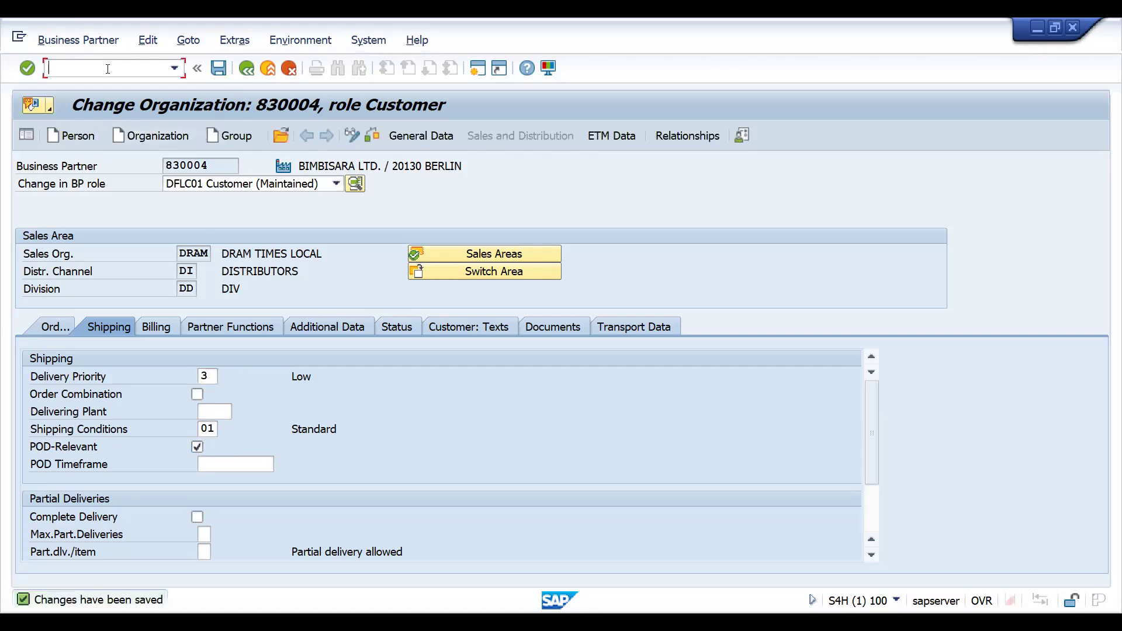
{"action": "type", "text": "/nvk11"}
{"action": "key", "text": "Return"}
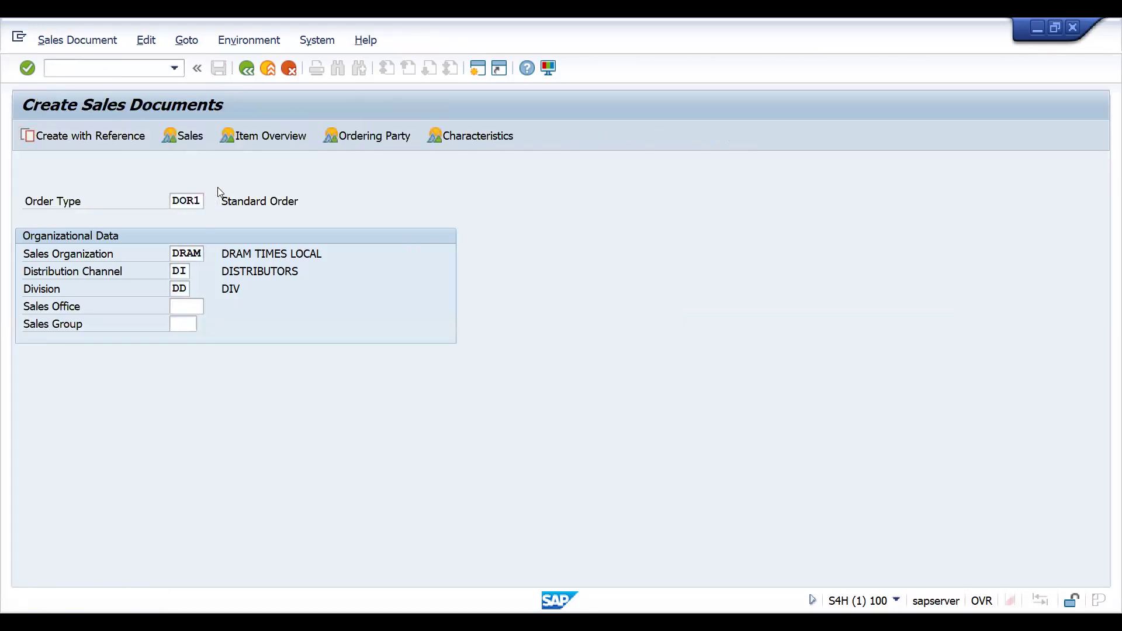
{"action": "key", "text": "Return"}
Step: Enter BIMBISARA LTD. as the sold-to party and SHIPPING COND as the customer reference of the order
{"action": "key", "text": "space"}
{"action": "key", "text": "Down"}
{"action": "key", "text": "Return"}
{"action": "key", "text": "Return"}
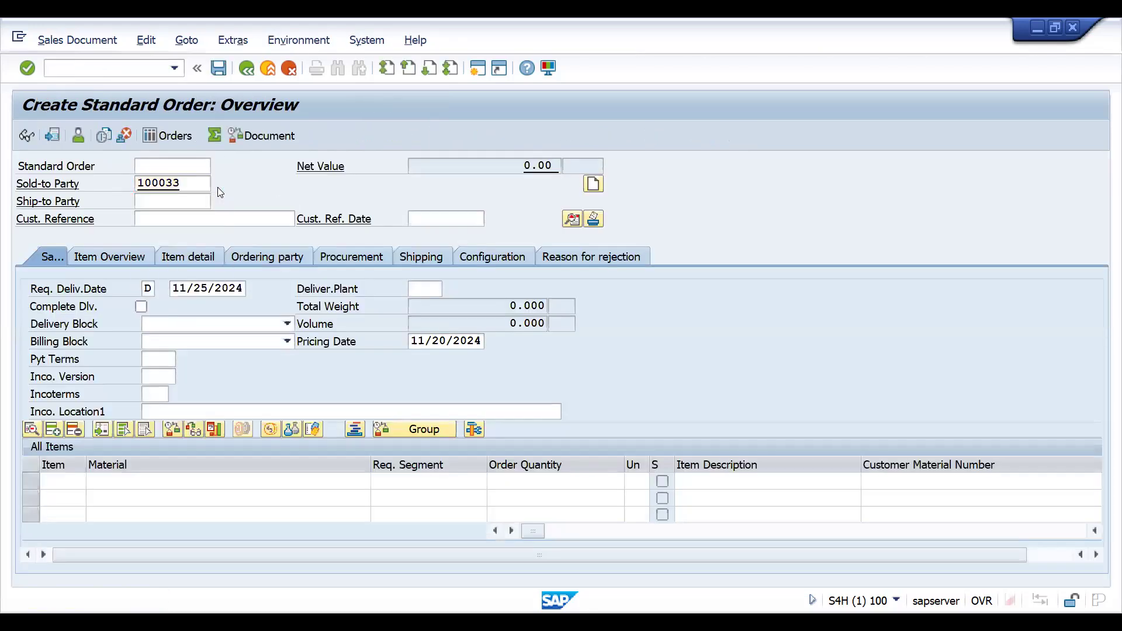
{"action": "key", "text": "space"}
{"action": "key", "text": "Down"}
{"action": "key", "text": "Return"}
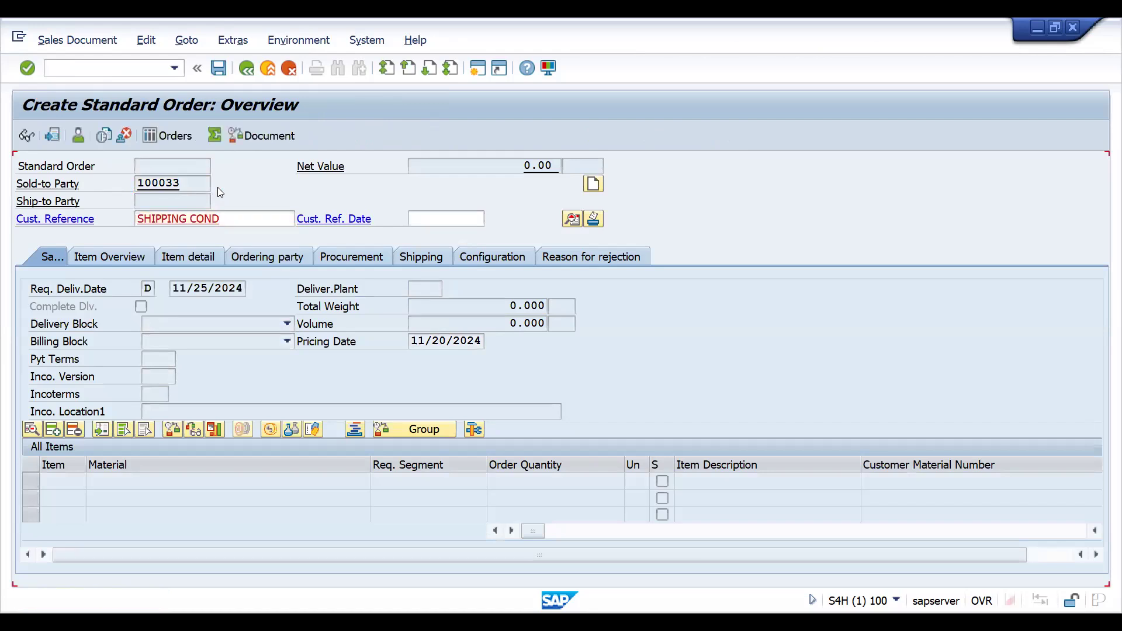
{"action": "key", "text": "Return"}
Step: Replace the order's customer reference with POD1
{"action": "left_click", "coordinate": [232, 221]}
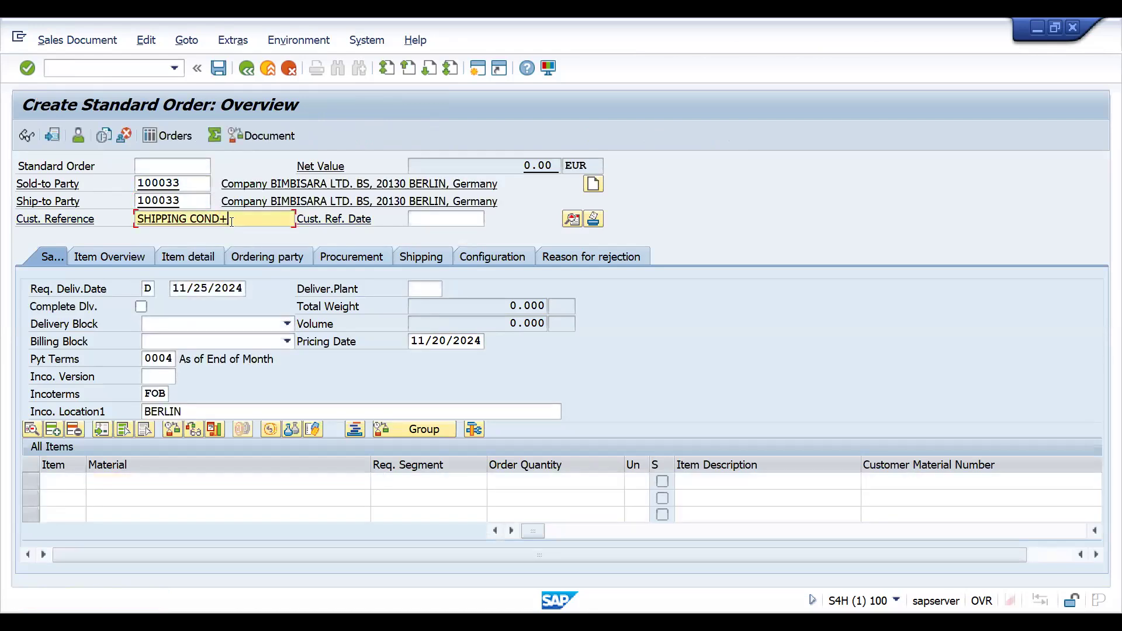
{"action": "key", "text": "BackSpace"}
{"action": "key", "text": "BackSpace"}
{"action": "key", "text": "BackSpace"}
{"action": "key", "text": "BackSpace"}
{"action": "key", "text": "BackSpace"}
{"action": "key", "text": "BackSpace"}
{"action": "key", "text": "BackSpace"}
{"action": "key", "text": "BackSpace"}
{"action": "key", "text": "BackSpace"}
{"action": "key", "text": "BackSpace"}
{"action": "key", "text": "BackSpace"}
{"action": "key", "text": "BackSpace"}
{"action": "key", "text": "BackSpace"}
{"action": "type", "text": "P"}
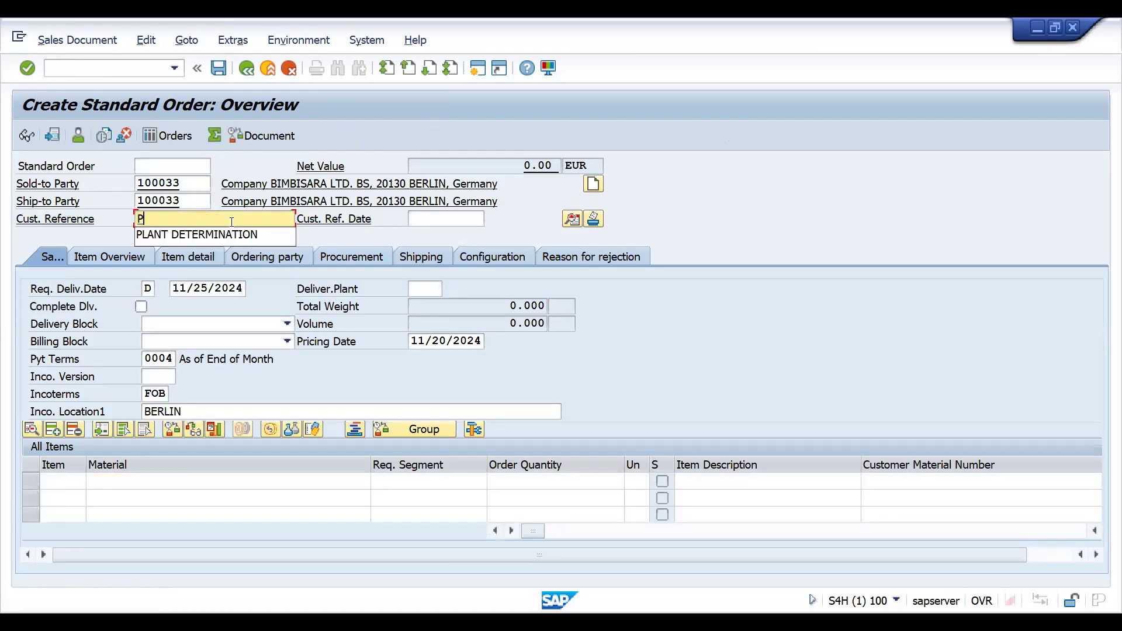
{"action": "type", "text": "OD"}
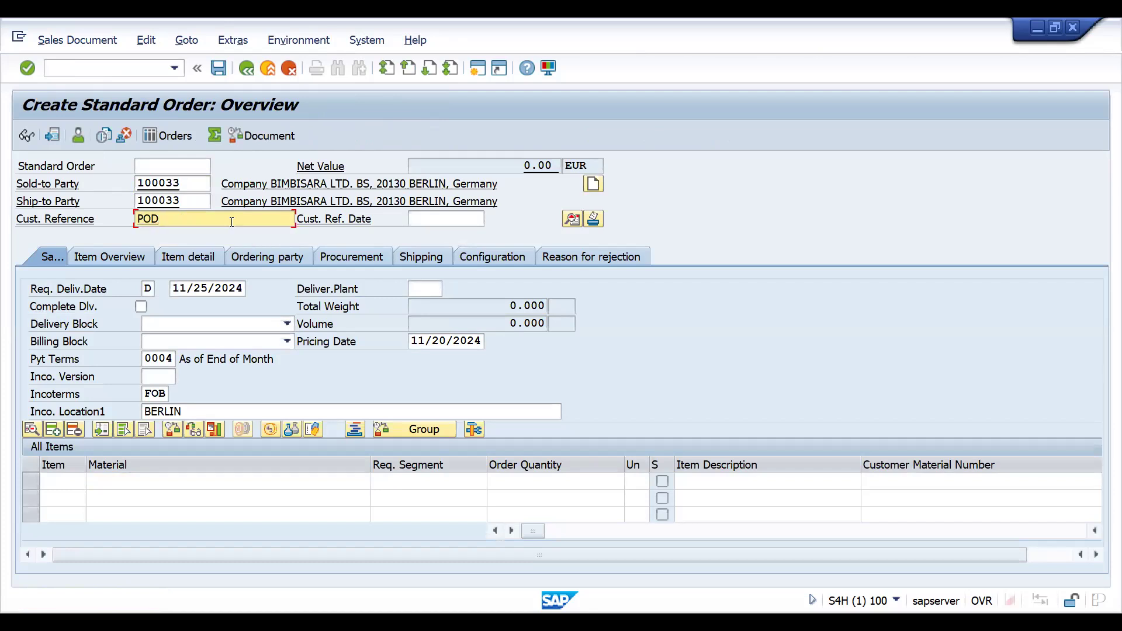
{"action": "type", "text": "1"}
Step: Add material 25893 as the first order item with an order quantity of 10
{"action": "left_click", "coordinate": [159, 479]}
{"action": "key", "text": "Down"}
{"action": "key", "text": "Return"}
{"action": "key", "text": "Tab"}
{"action": "key", "text": "Tab"}
{"action": "type", "text": "10"}
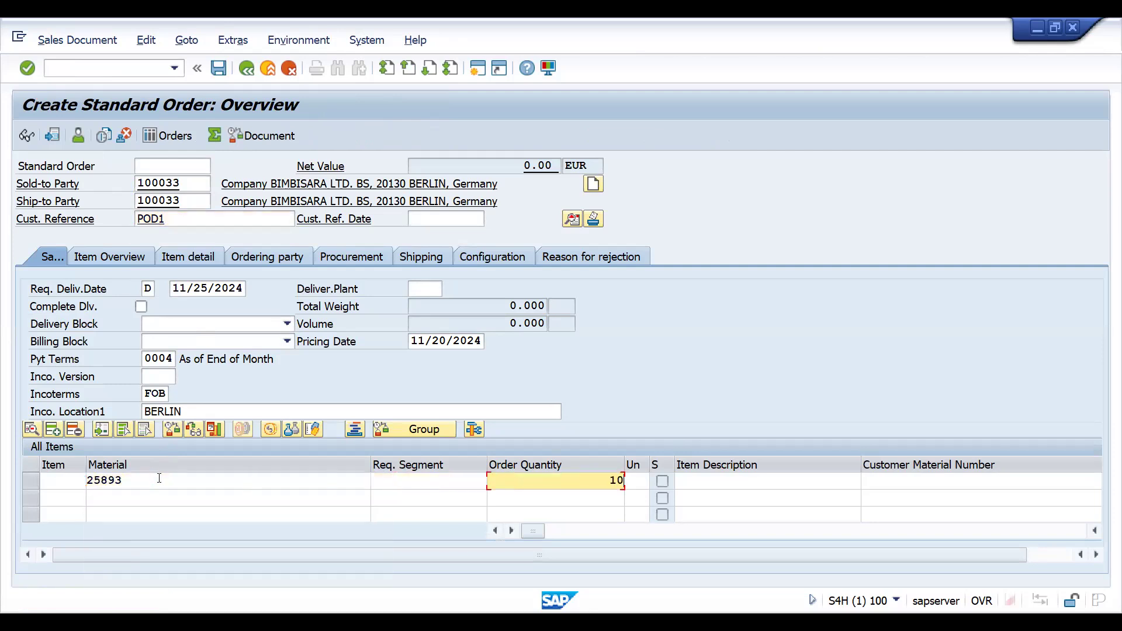
{"action": "key", "text": "Return"}
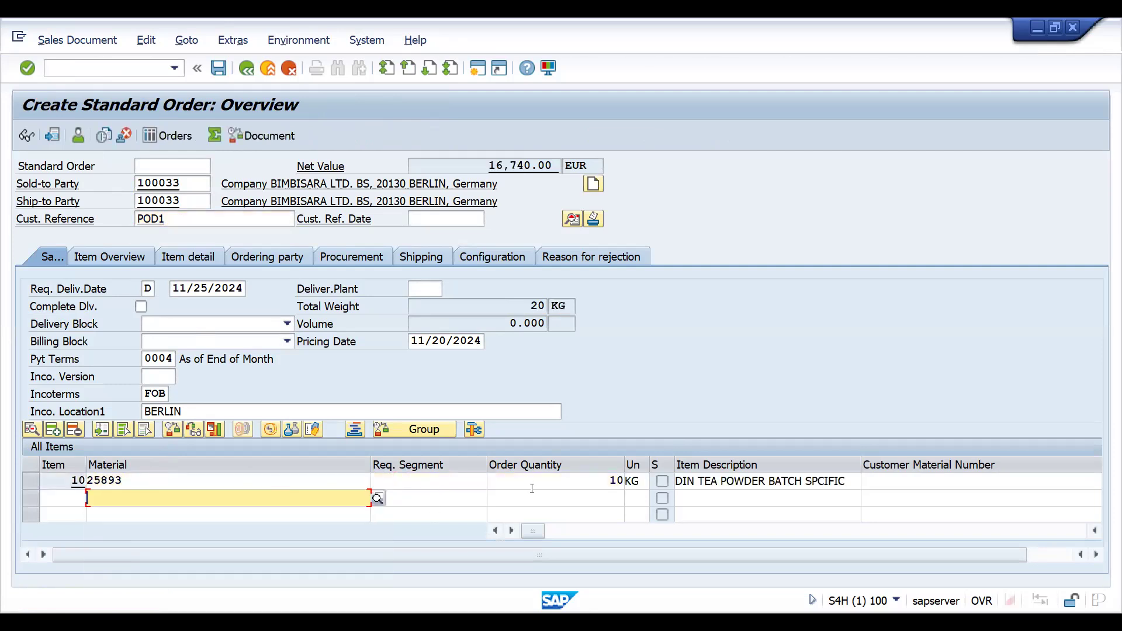
Step: Set the order quantity of material 25893 to 50 KG and create the outbound delivery directly from the order
{"action": "left_click", "coordinate": [610, 482]}
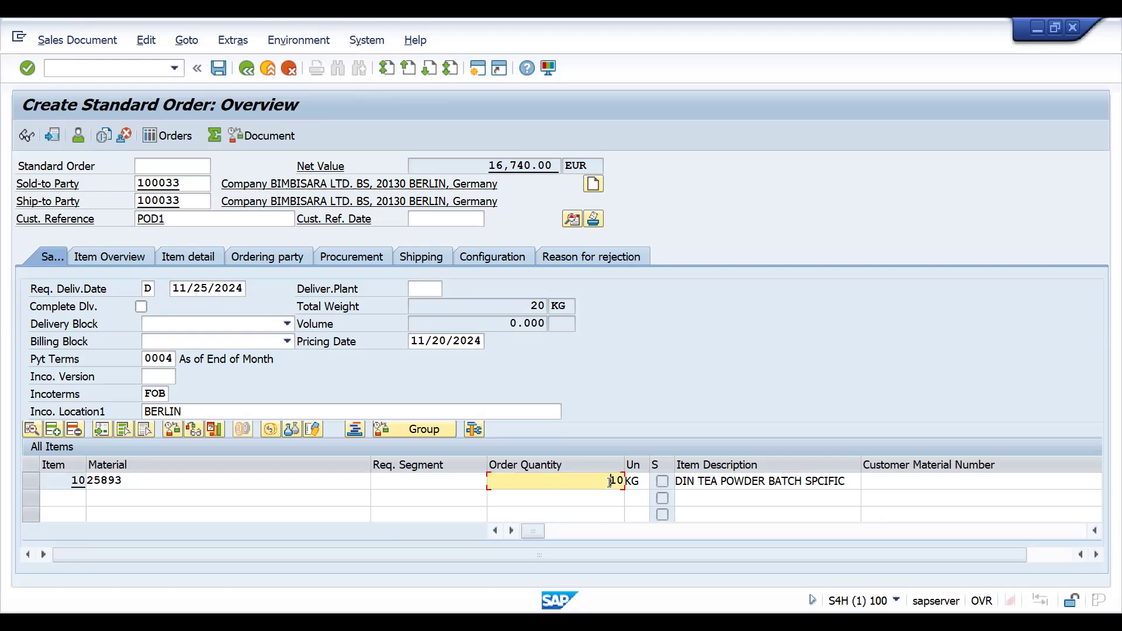
{"action": "key", "text": "Delete"}
{"action": "key", "text": "Delete"}
{"action": "type", "text": "50"}
{"action": "key", "text": "Return"}
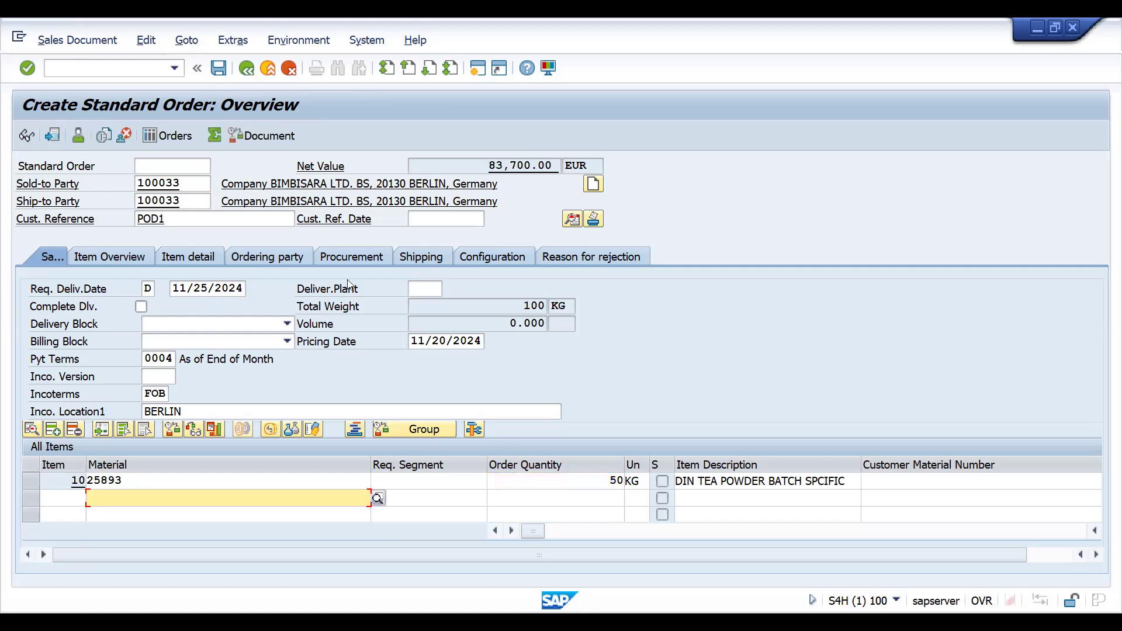
{"action": "left_click", "coordinate": [98, 42]}
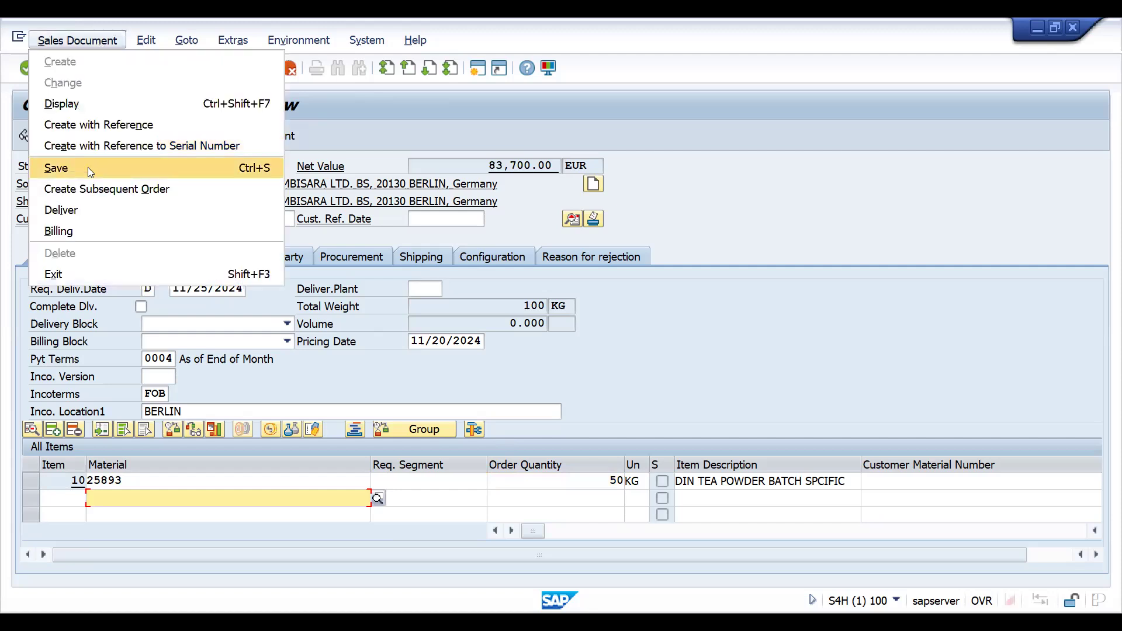
{"action": "left_click", "coordinate": [83, 212]}
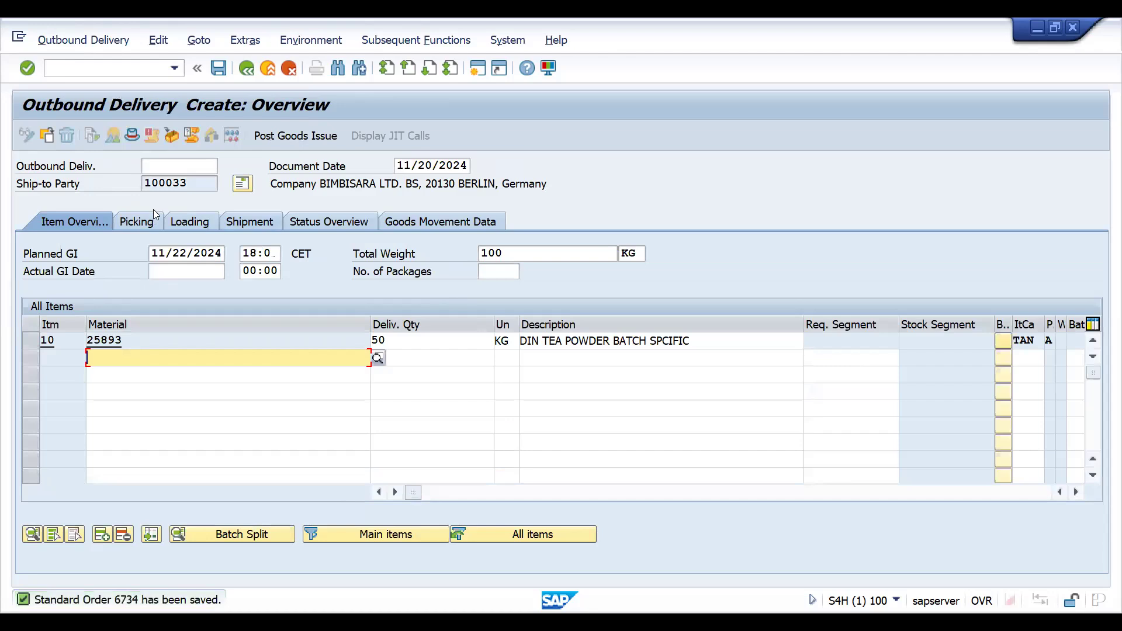
Step: Enter a picked quantity of 50 for material 25893 and post the goods issue
{"action": "left_click", "coordinate": [141, 220]}
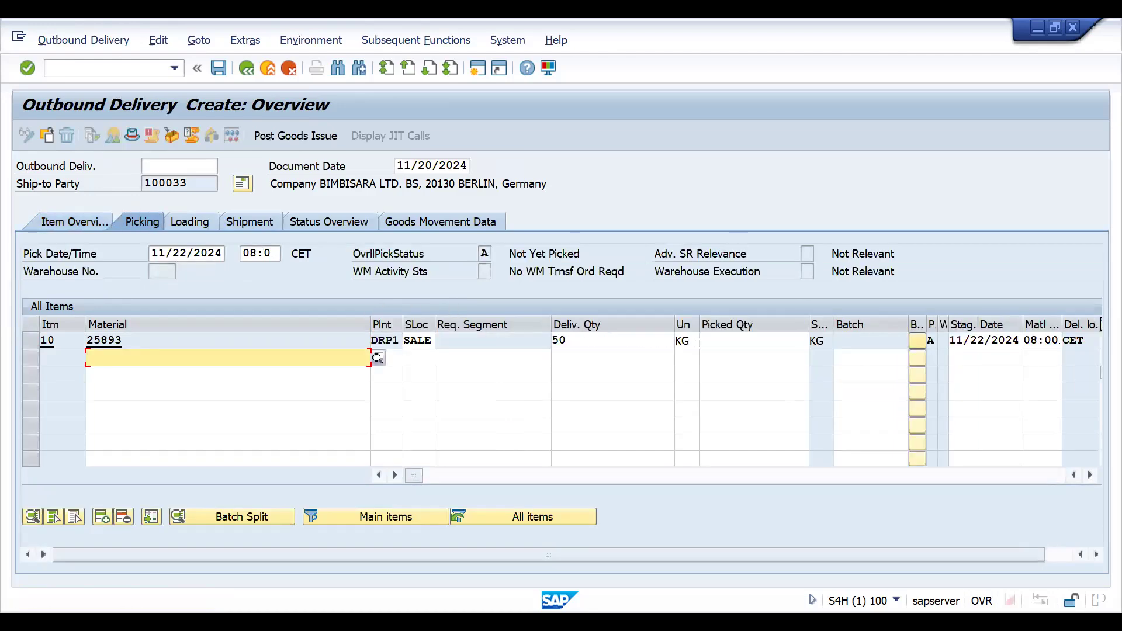
{"action": "left_click", "coordinate": [709, 341]}
{"action": "type", "text": "50"}
{"action": "key", "text": "Return"}
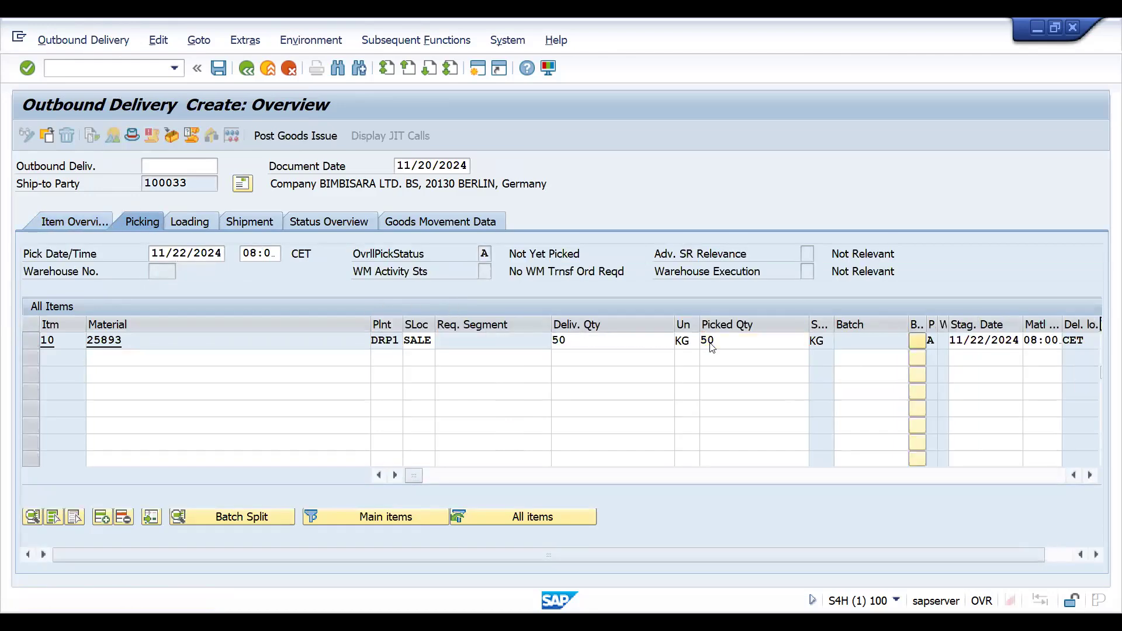
{"action": "left_click", "coordinate": [272, 134]}
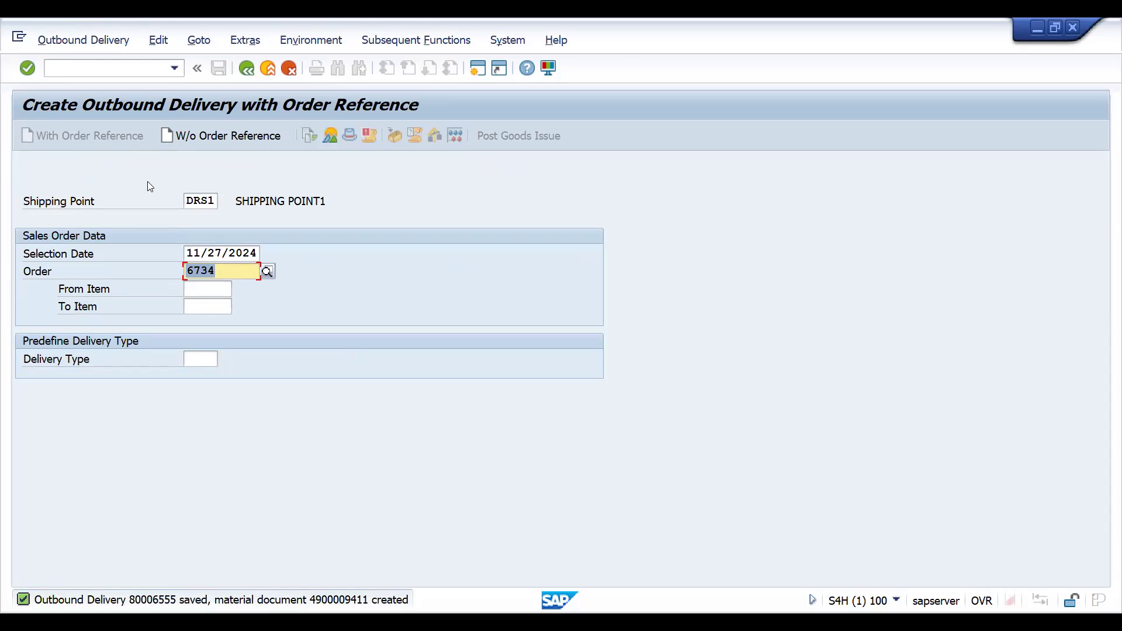
Step: Try to create a billing document in VF01 for the outbound delivery just posted
{"action": "left_click", "coordinate": [62, 68]}
{"action": "type", "text": "/N"}
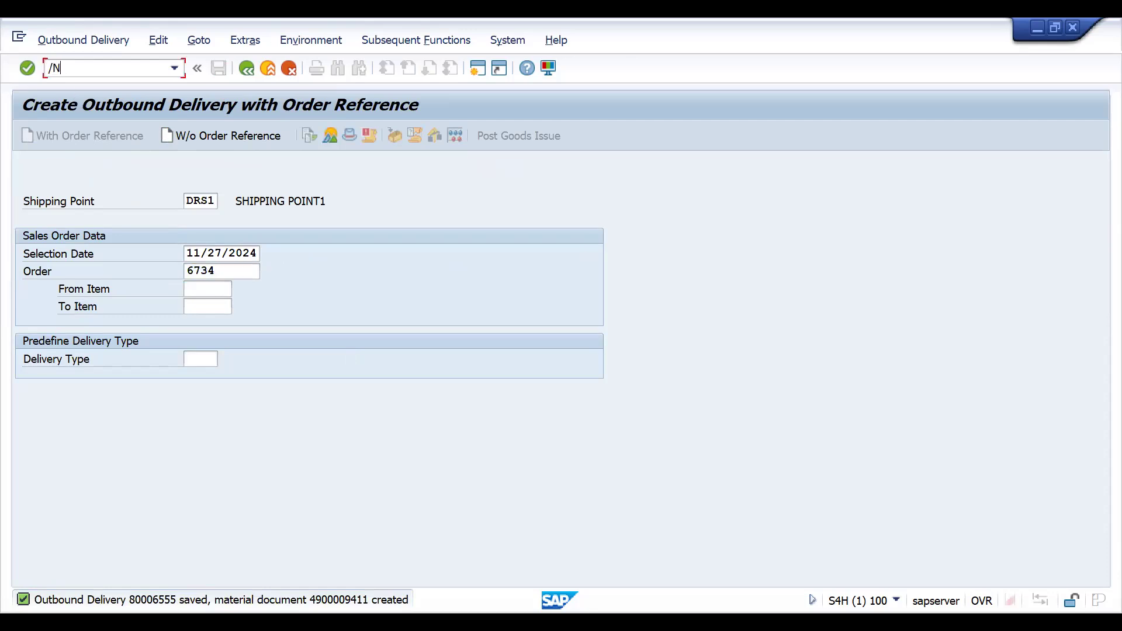
{"action": "type", "text": "VF01"}
{"action": "key", "text": "Return"}
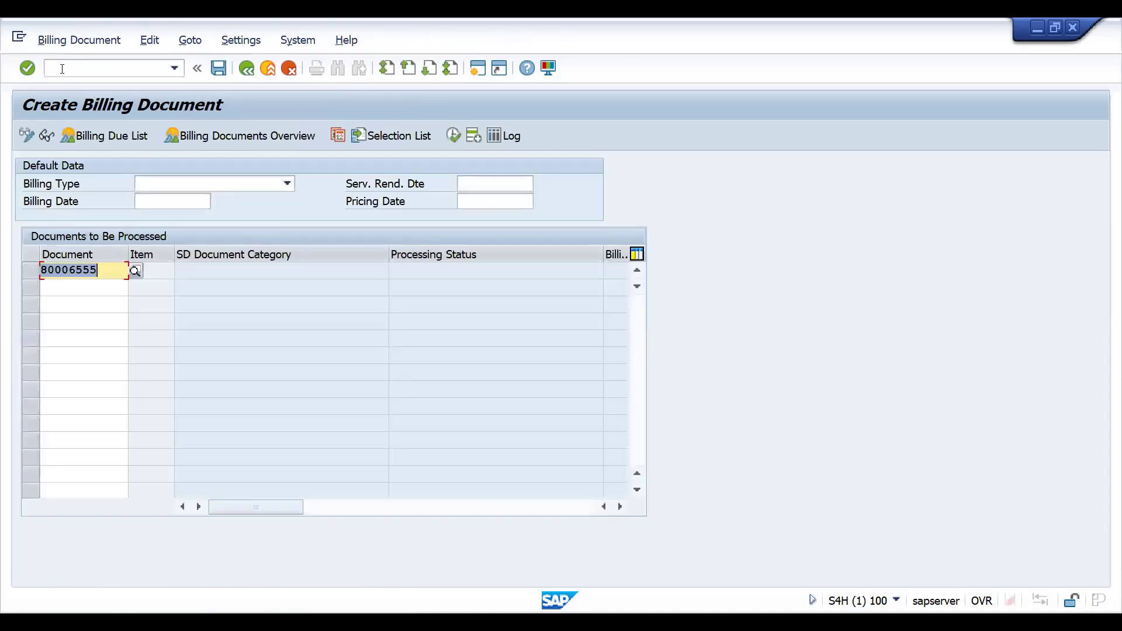
{"action": "key", "text": "Return"}
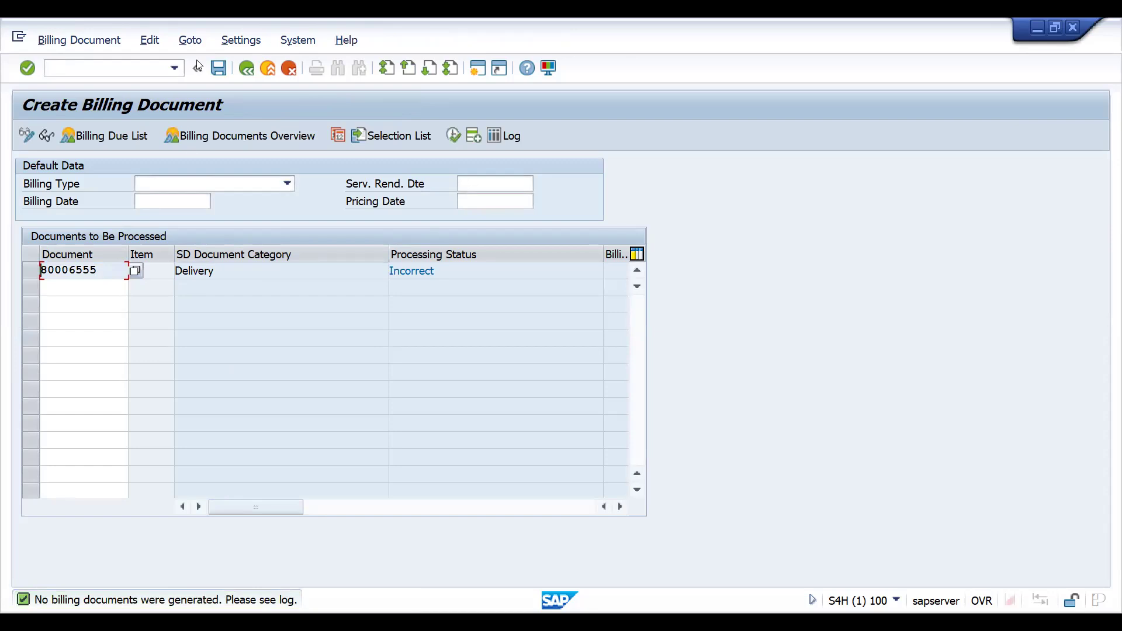
Step: Open the billing log and expand the delivery's error entry down to its technical data details
{"action": "left_click", "coordinate": [150, 40]}
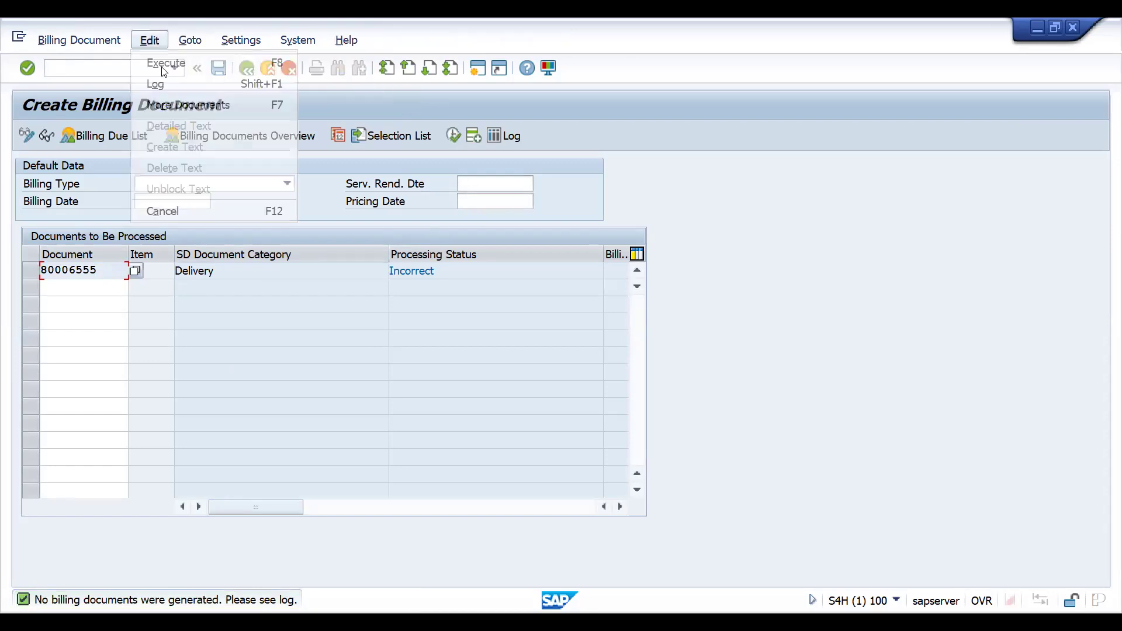
{"action": "left_click", "coordinate": [166, 78]}
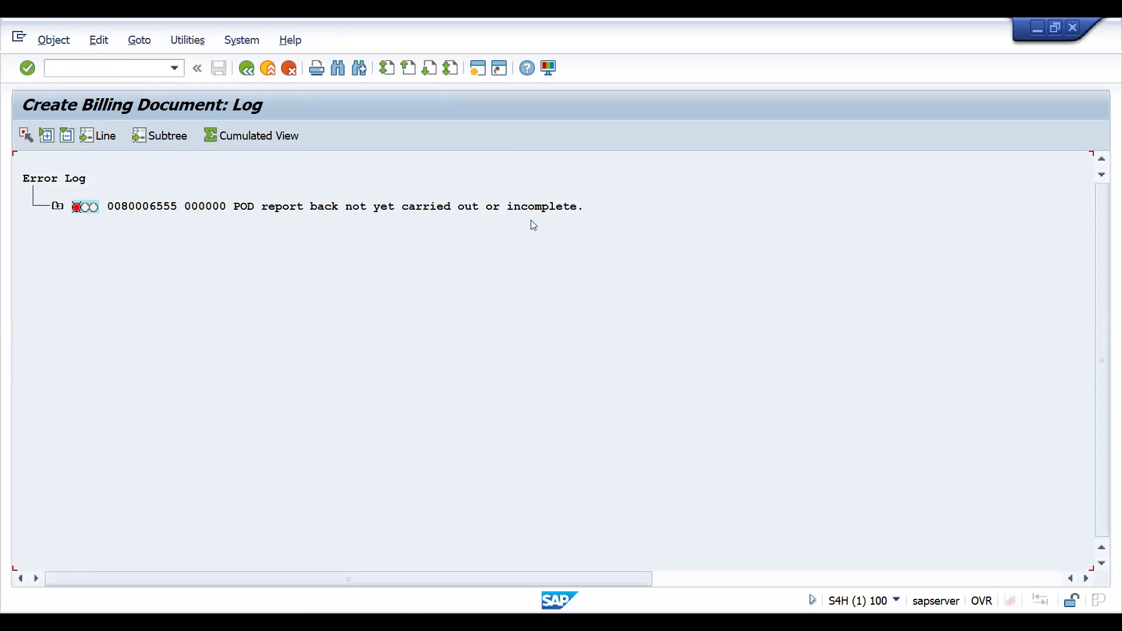
{"action": "left_click", "coordinate": [58, 207]}
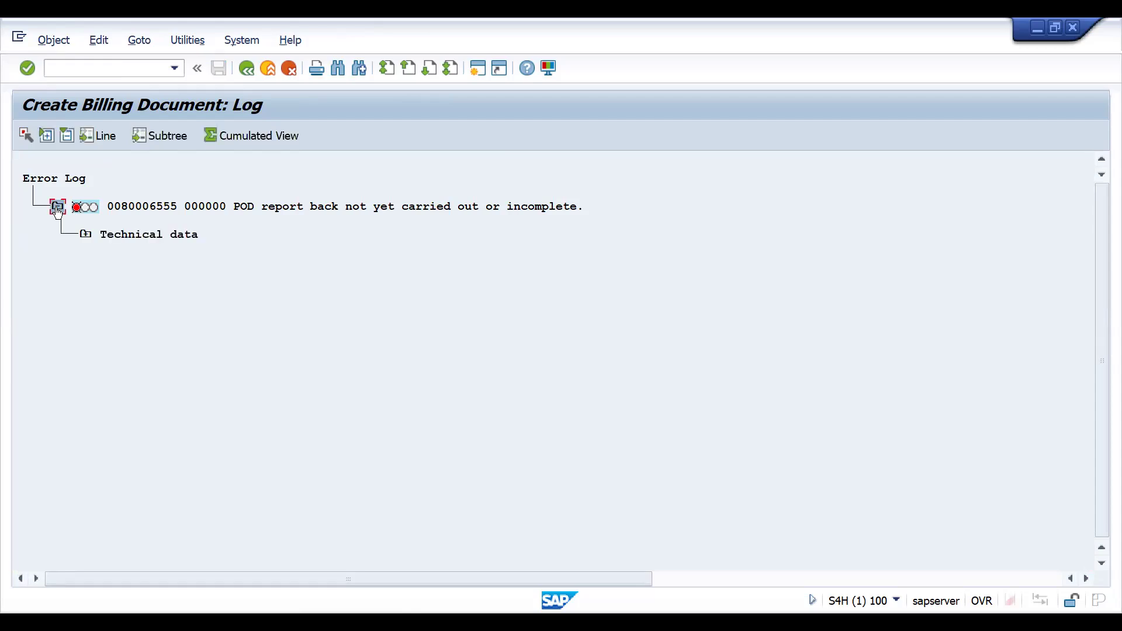
{"action": "left_click", "coordinate": [85, 235]}
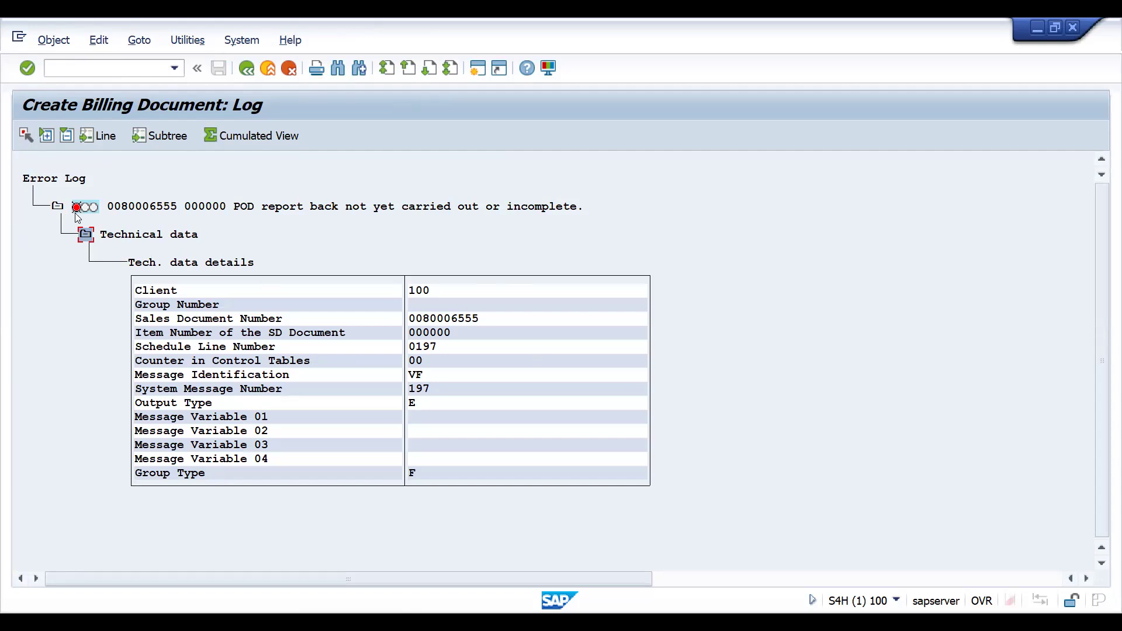
Step: Open the same outbound delivery for proof of delivery processing in transaction VLPOD
{"action": "left_click", "coordinate": [86, 65]}
{"action": "type", "text": "/NVLPOD"}
{"action": "key", "text": "Return"}
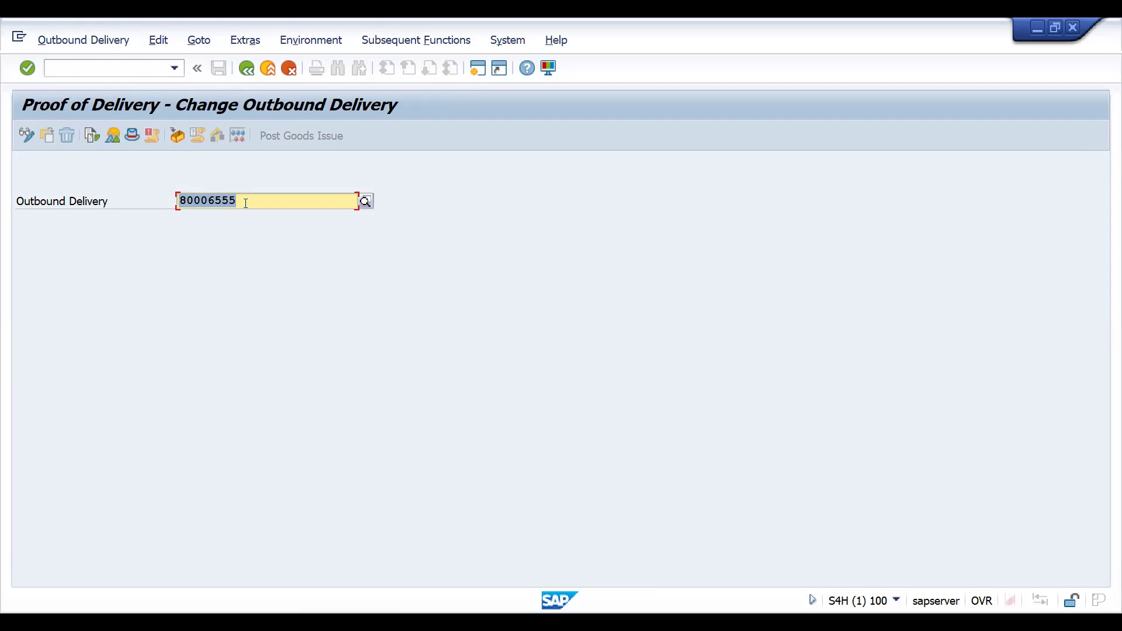
{"action": "key", "text": "Return"}
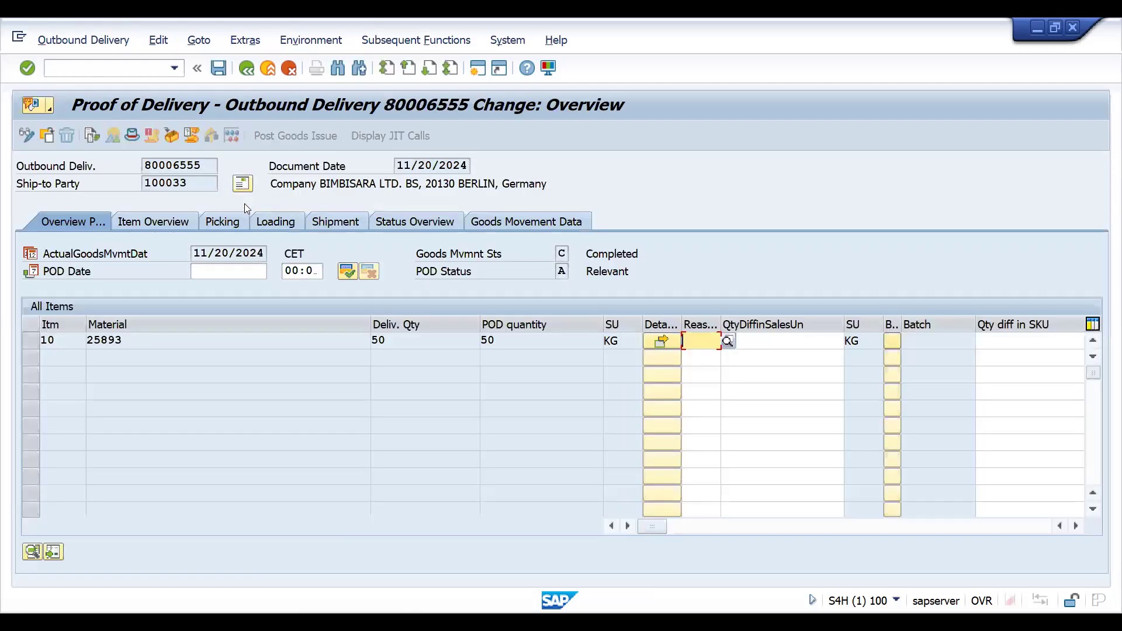
Step: Set the POD date to 11/13/2024, confirm the proof of delivery and save the delivery
{"action": "left_click", "coordinate": [196, 272]}
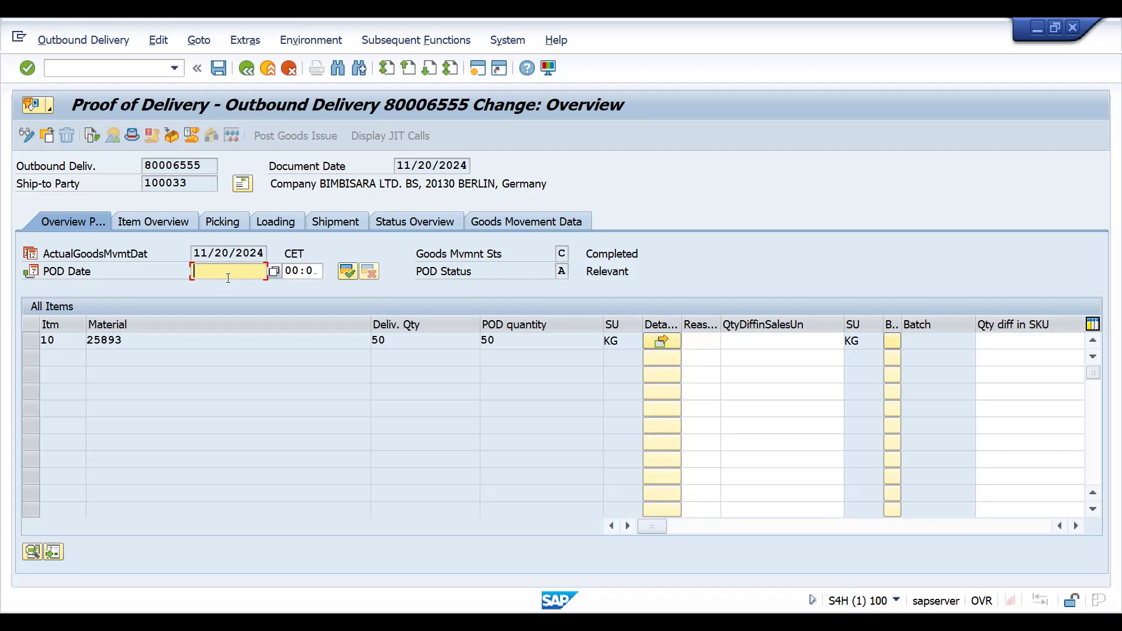
{"action": "left_click", "coordinate": [274, 276]}
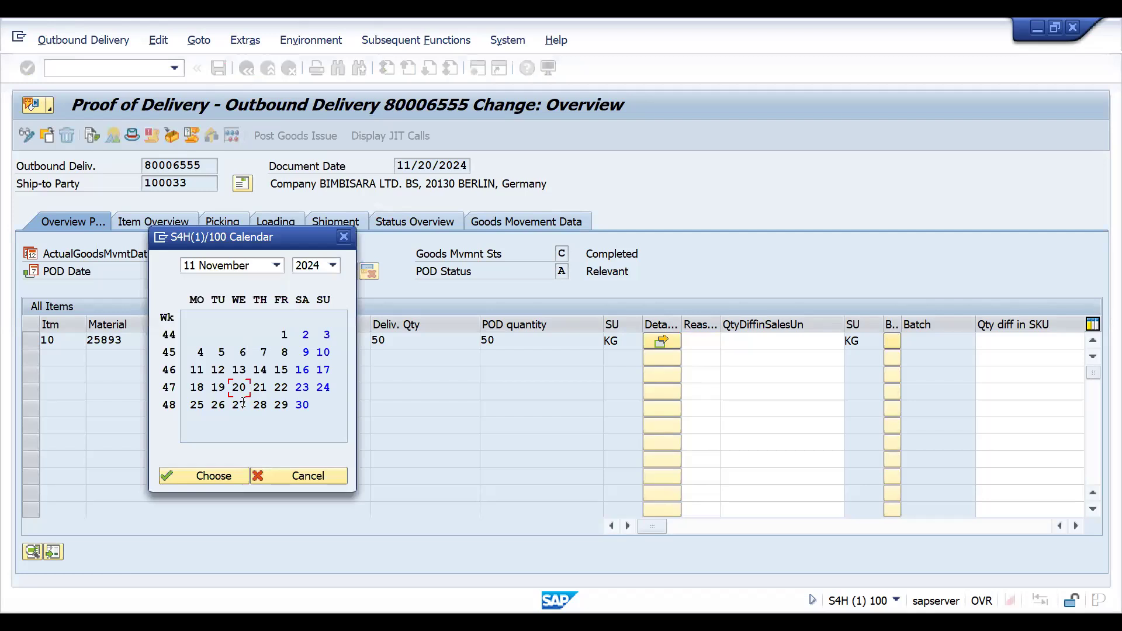
{"action": "double_click", "coordinate": [236, 370]}
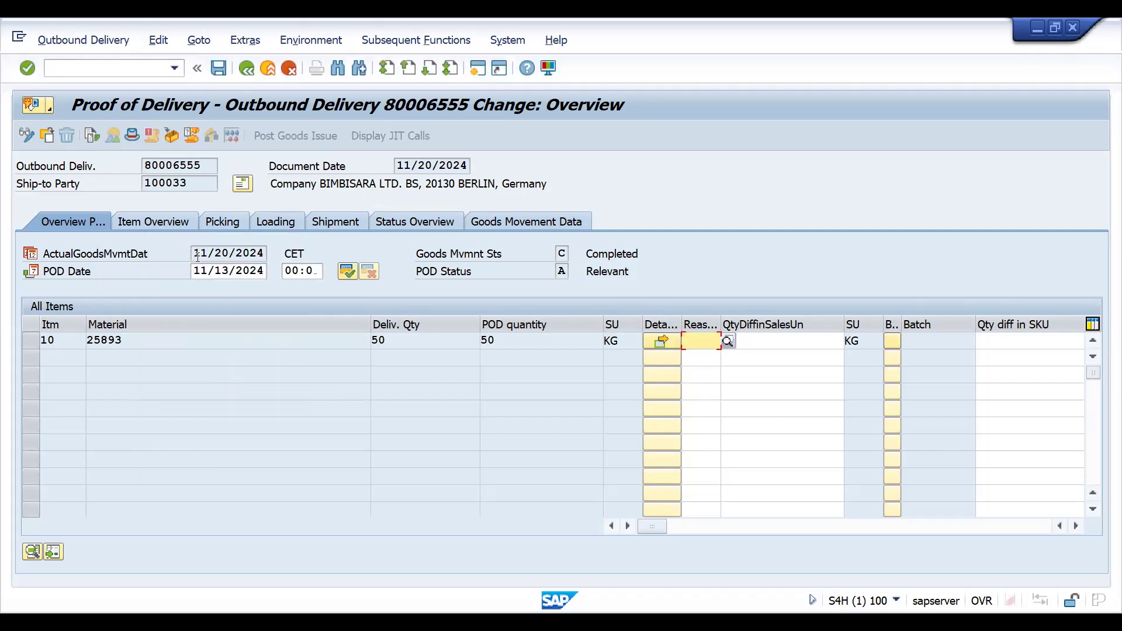
{"action": "left_click", "coordinate": [346, 270]}
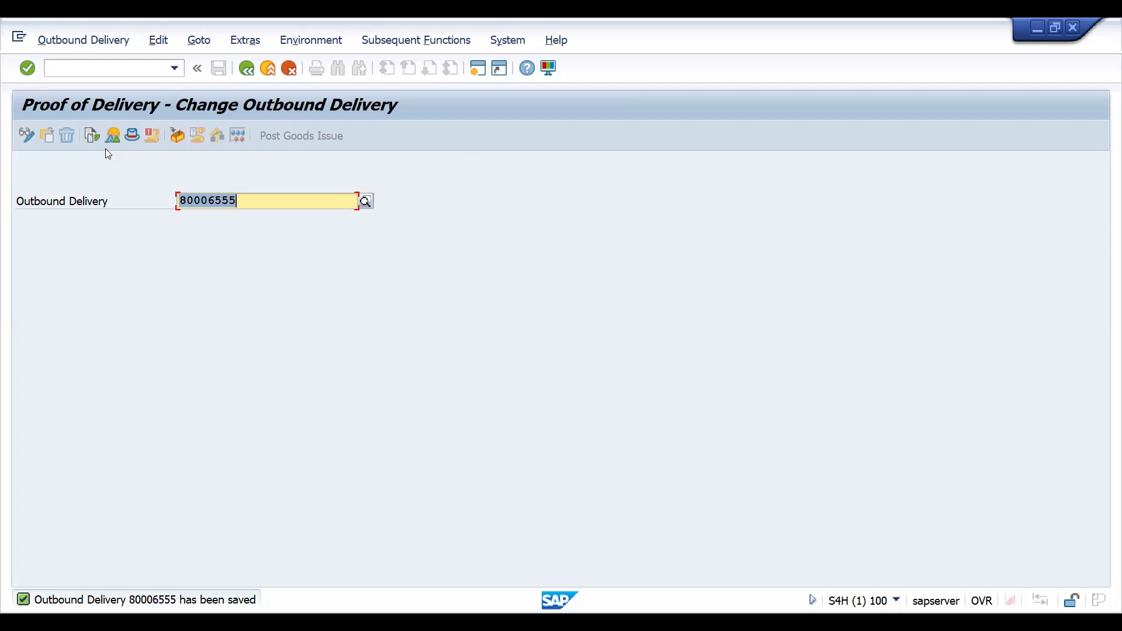
Step: Create the invoice for the POD-confirmed outbound delivery in VF01 and save it
{"action": "left_click", "coordinate": [103, 69]}
{"action": "type", "text": "/"}
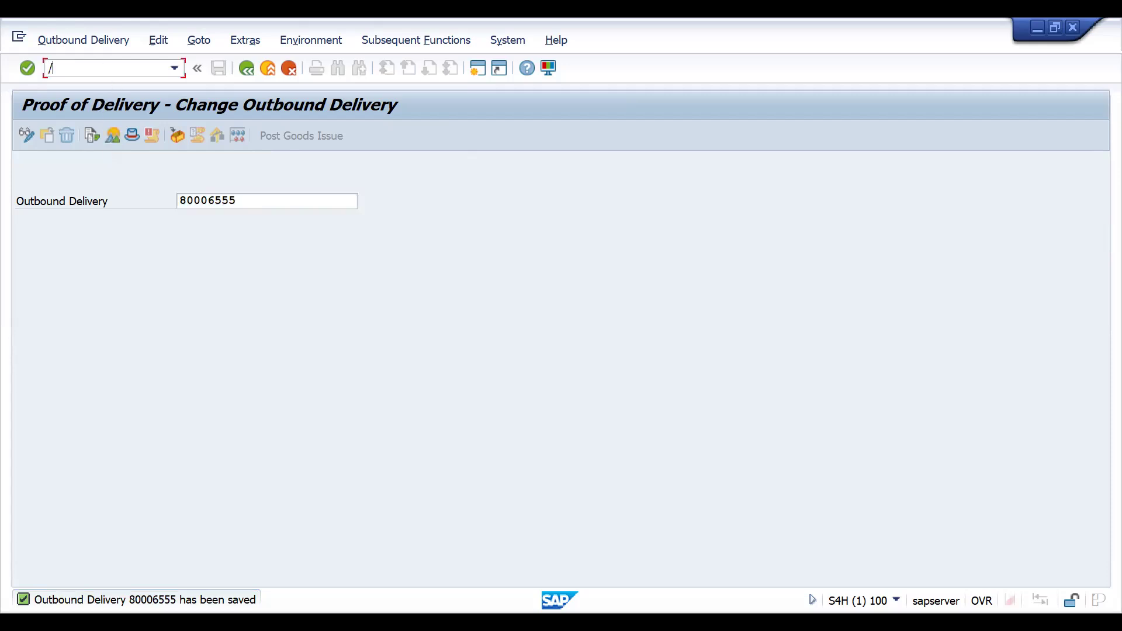
{"action": "type", "text": "nvf01"}
{"action": "key", "text": "Return"}
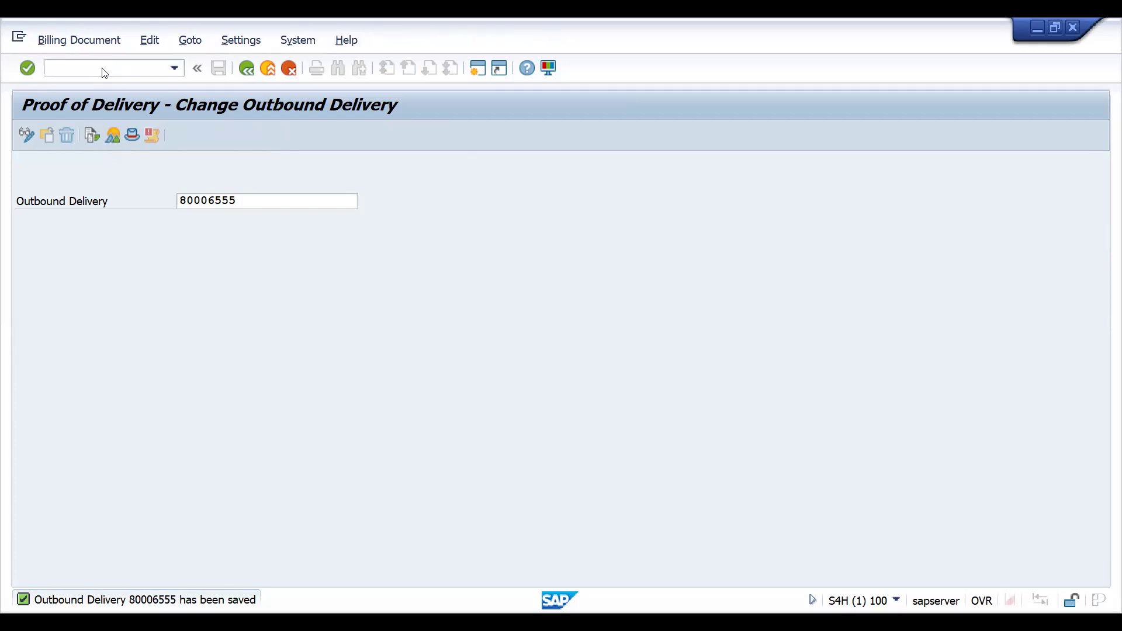
{"action": "key", "text": "Return"}
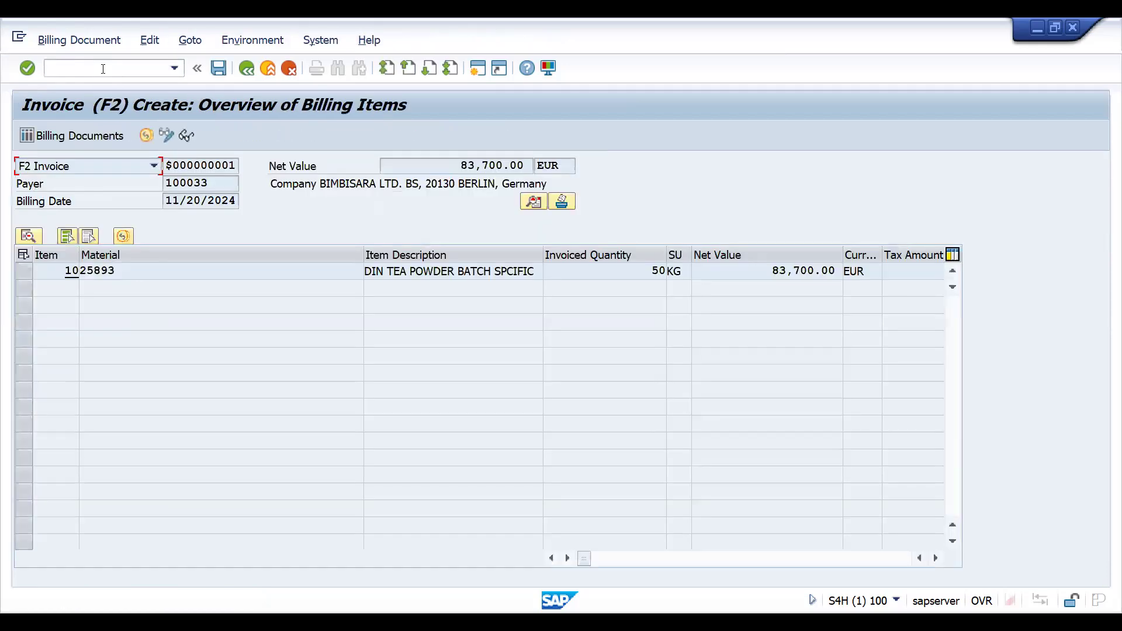
{"action": "left_click", "coordinate": [215, 71]}
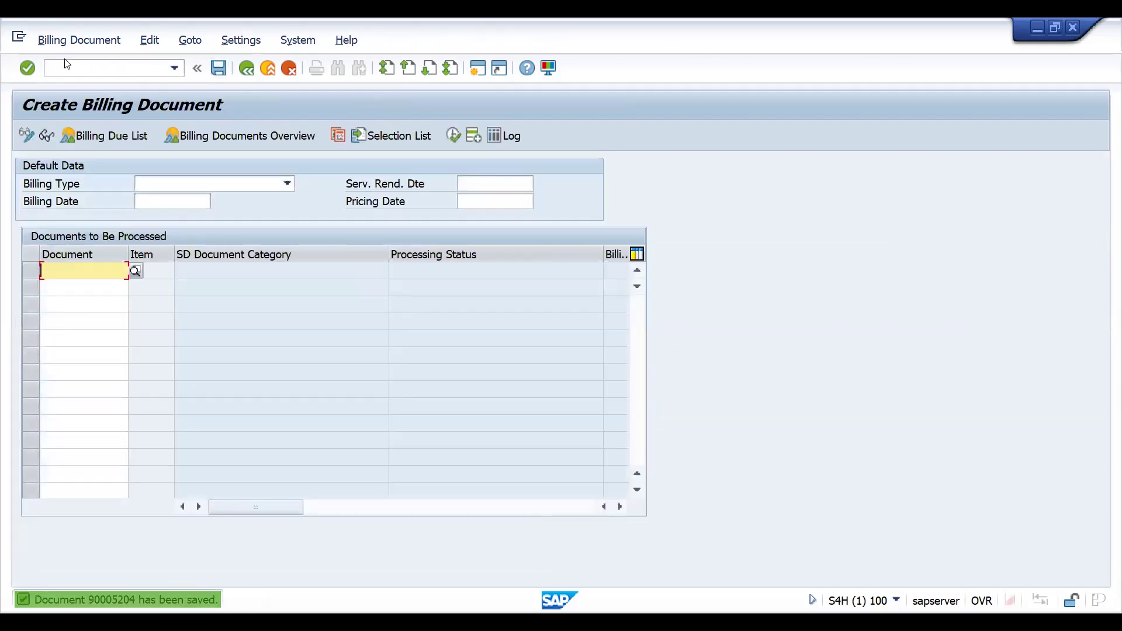
Step: Start a new standard order in VA01 for the same sold-to party with customer reference POD1
{"action": "left_click", "coordinate": [60, 68]}
{"action": "type", "text": "/nva01"}
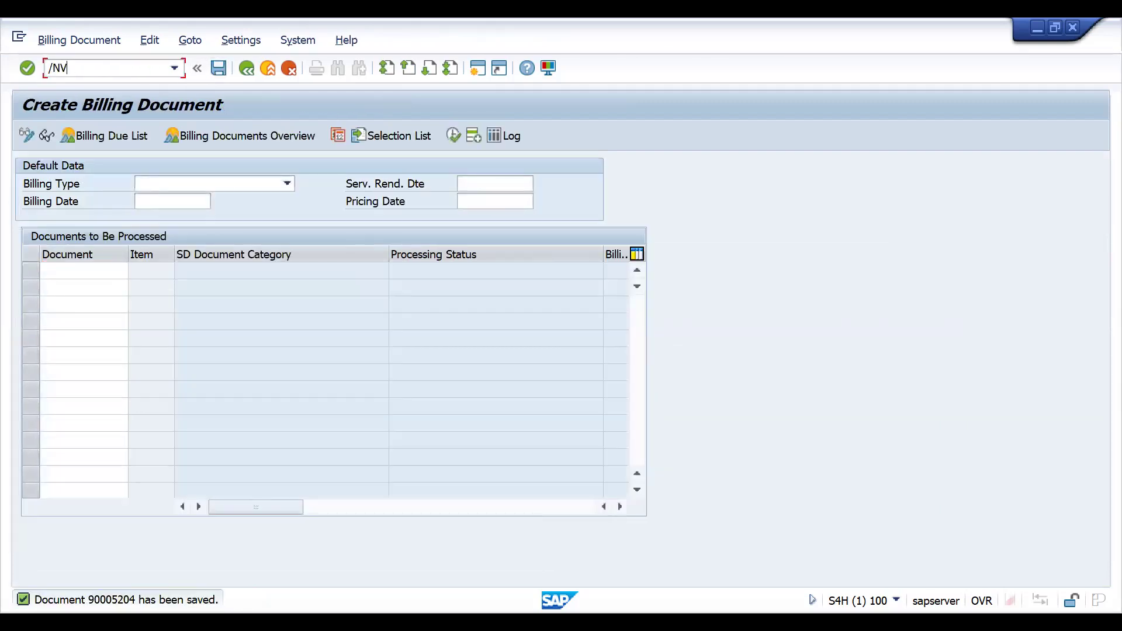
{"action": "key", "text": "Return"}
{"action": "key", "text": "Return"}
{"action": "key", "text": "BackSpace"}
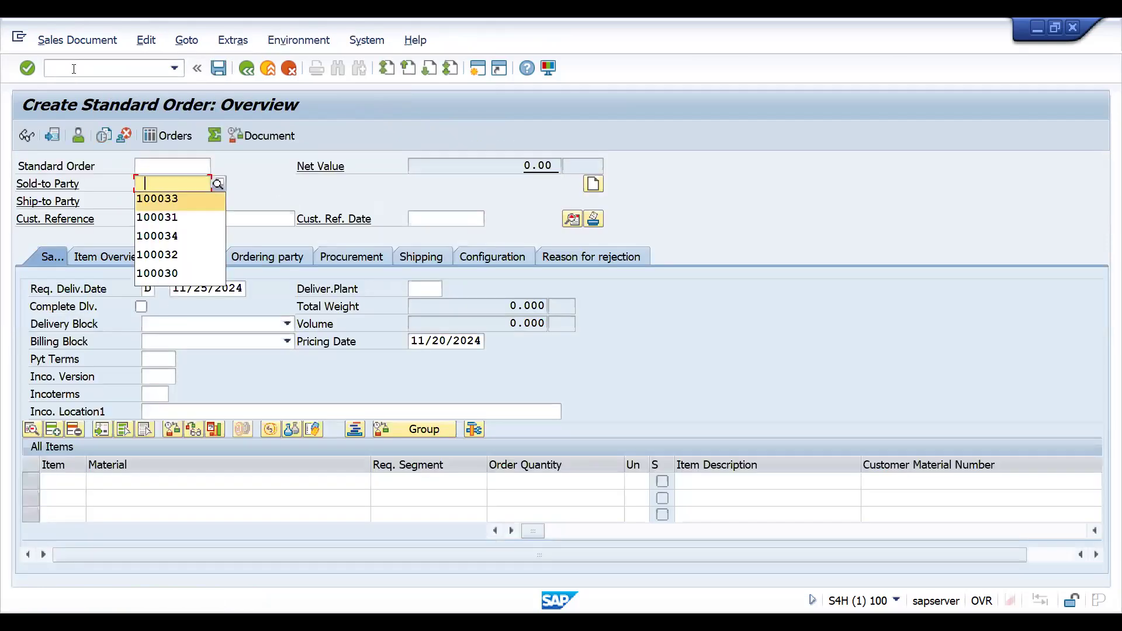
{"action": "key", "text": "Return"}
{"action": "key", "text": "Return"}
{"action": "key", "text": "BackSpace"}
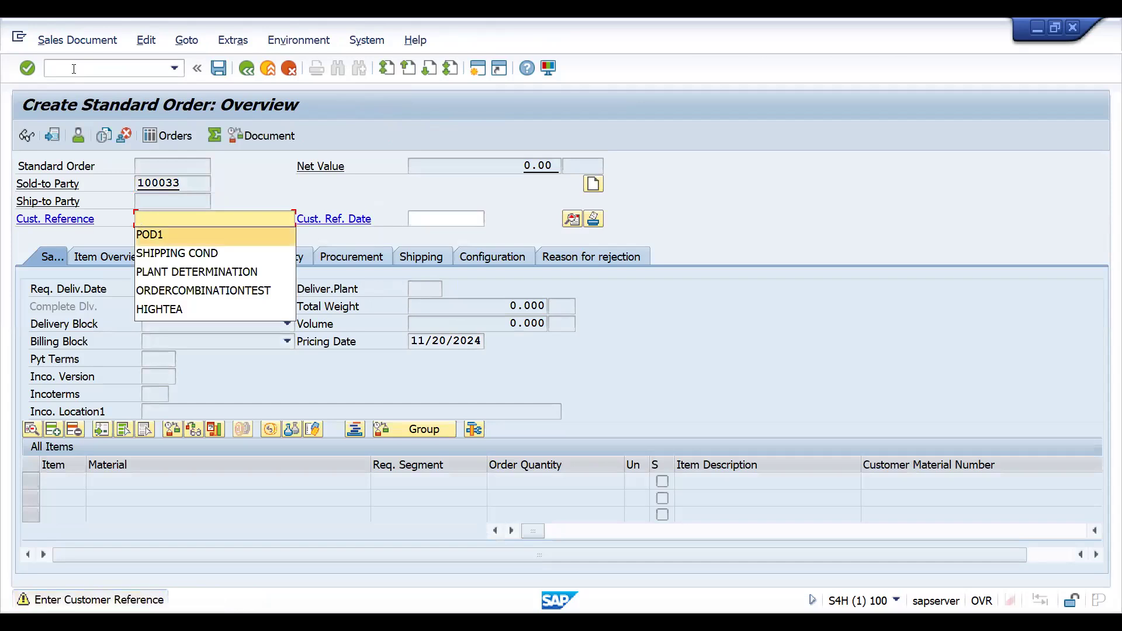
{"action": "key", "text": "Return"}
{"action": "key", "text": "Return"}
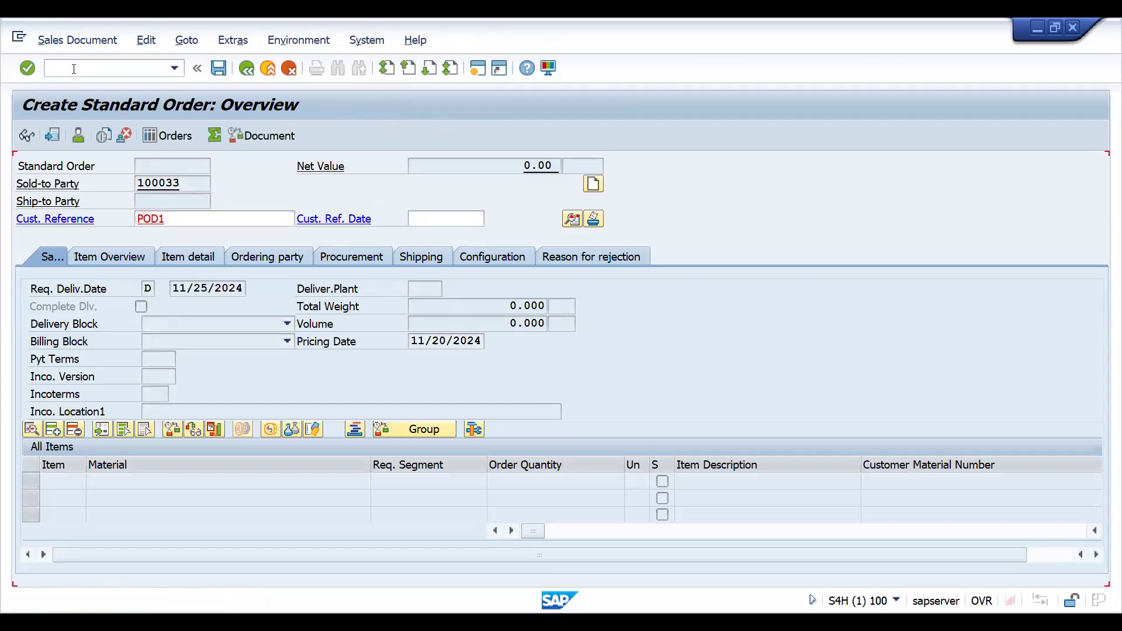
Step: Add material 25893 with order quantity 10 and create the outbound delivery directly from the order
{"action": "key", "text": "BackSpace"}
{"action": "key", "text": "Down"}
{"action": "key", "text": "Return"}
{"action": "key", "text": "Tab"}
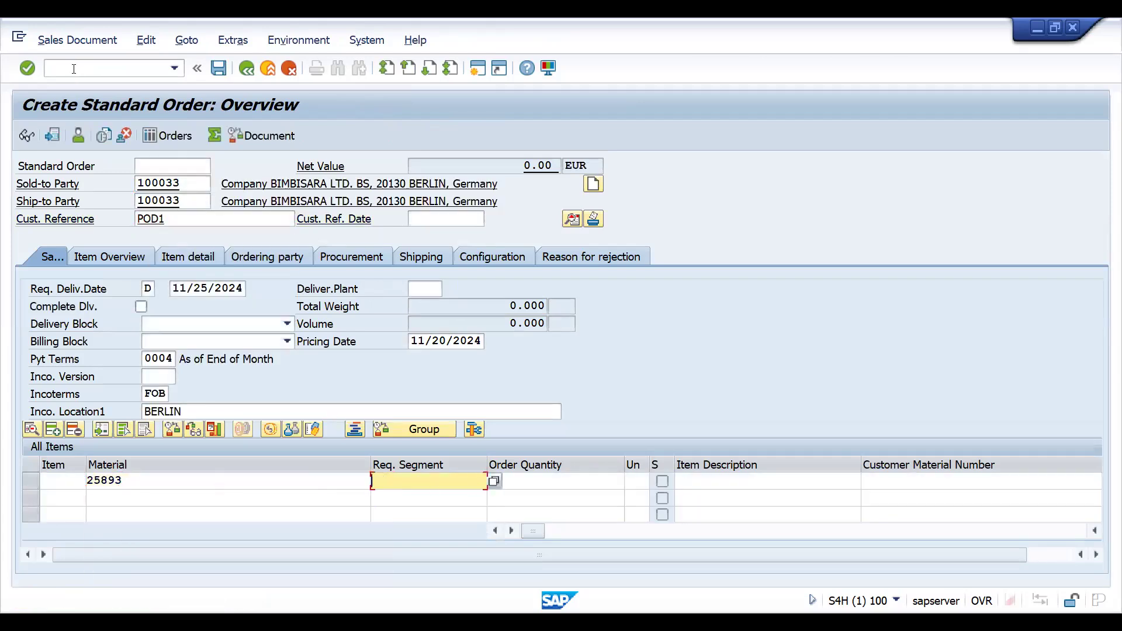
{"action": "key", "text": "Tab"}
{"action": "key", "text": "Return"}
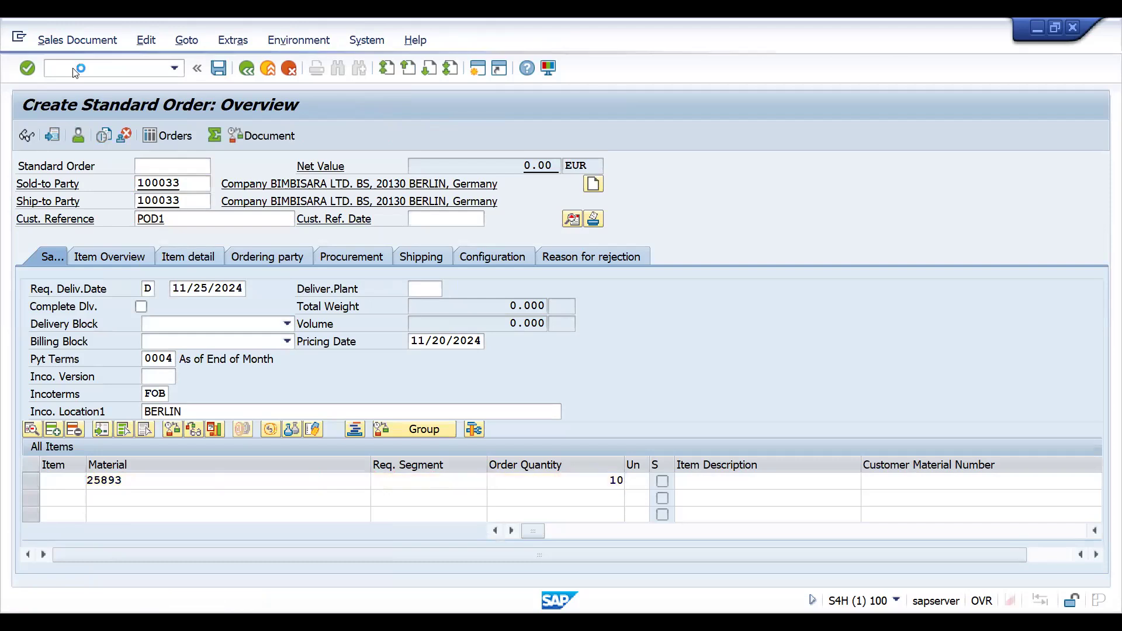
{"action": "left_click", "coordinate": [76, 39]}
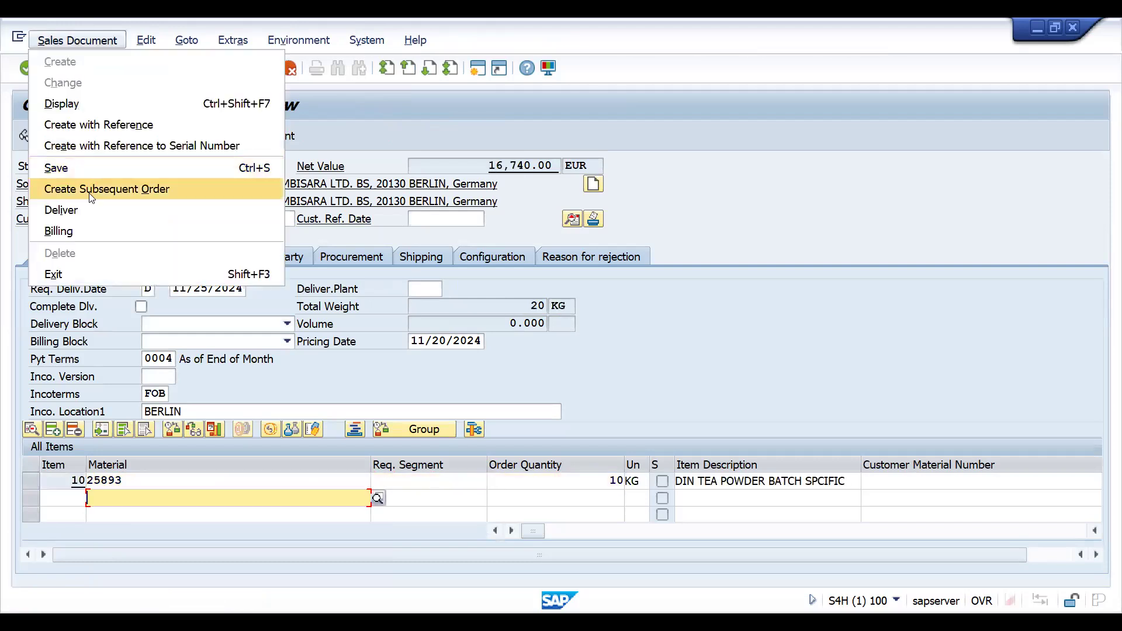
{"action": "left_click", "coordinate": [85, 210]}
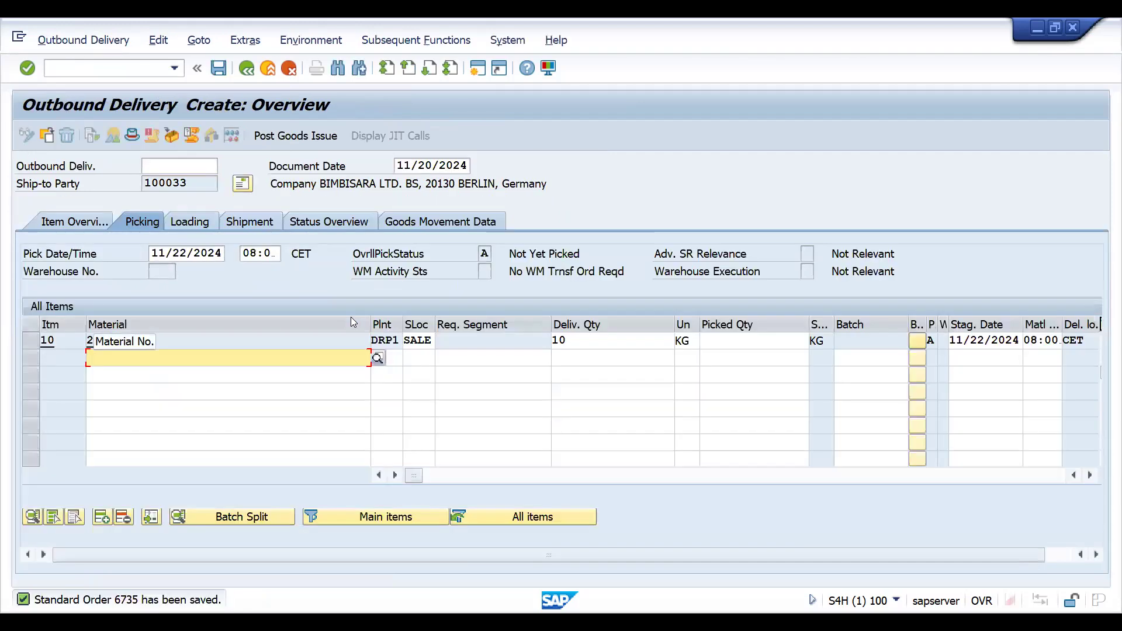
Step: Check the possible POD status values and the item's POD status in the status overview, and save the delivery
{"action": "left_click", "coordinate": [317, 228]}
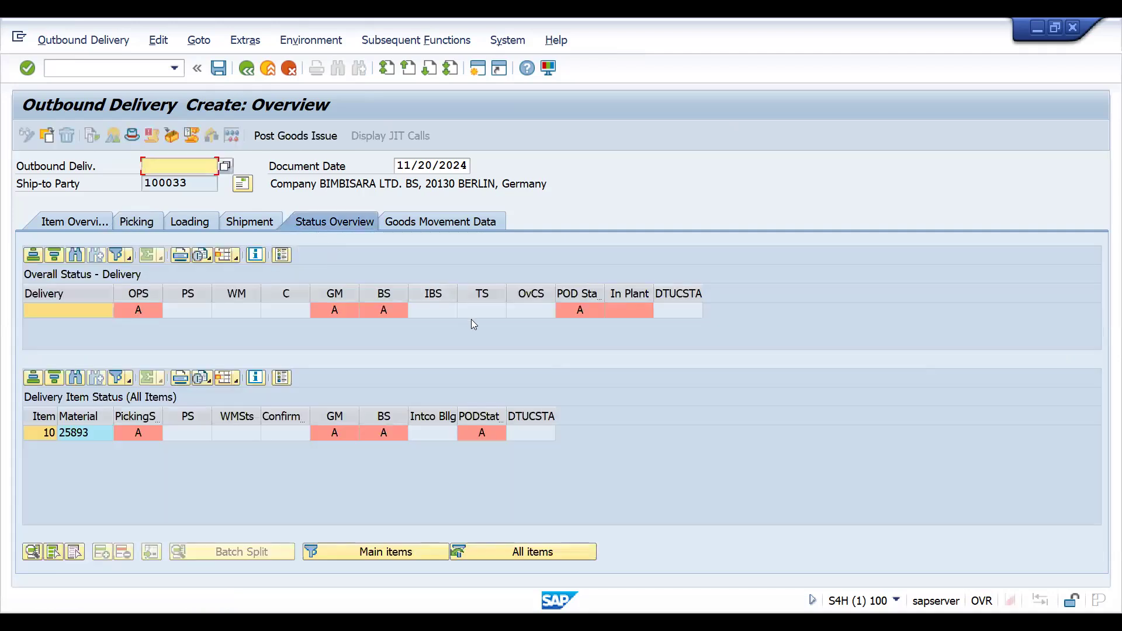
{"action": "left_click", "coordinate": [576, 311]}
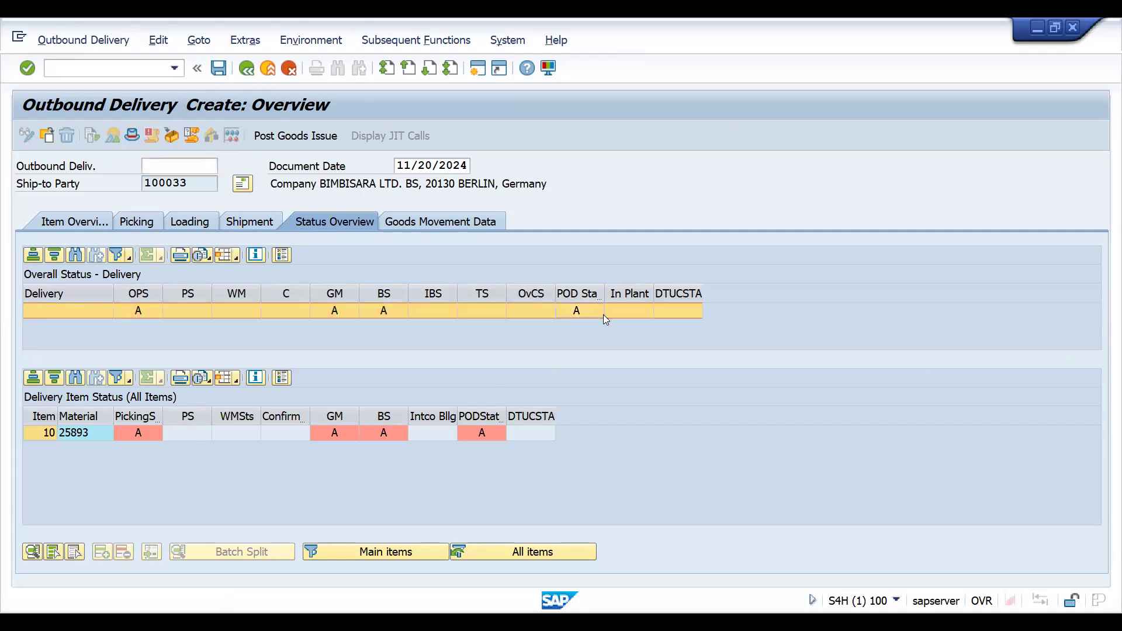
{"action": "left_click", "coordinate": [602, 313]}
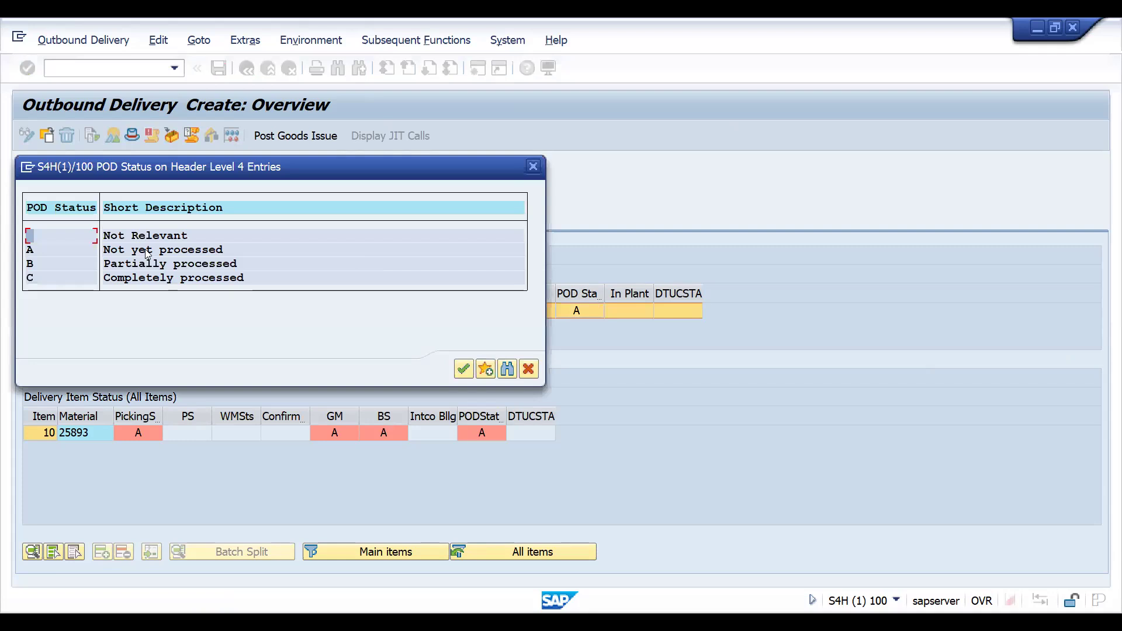
{"action": "double_click", "coordinate": [195, 253]}
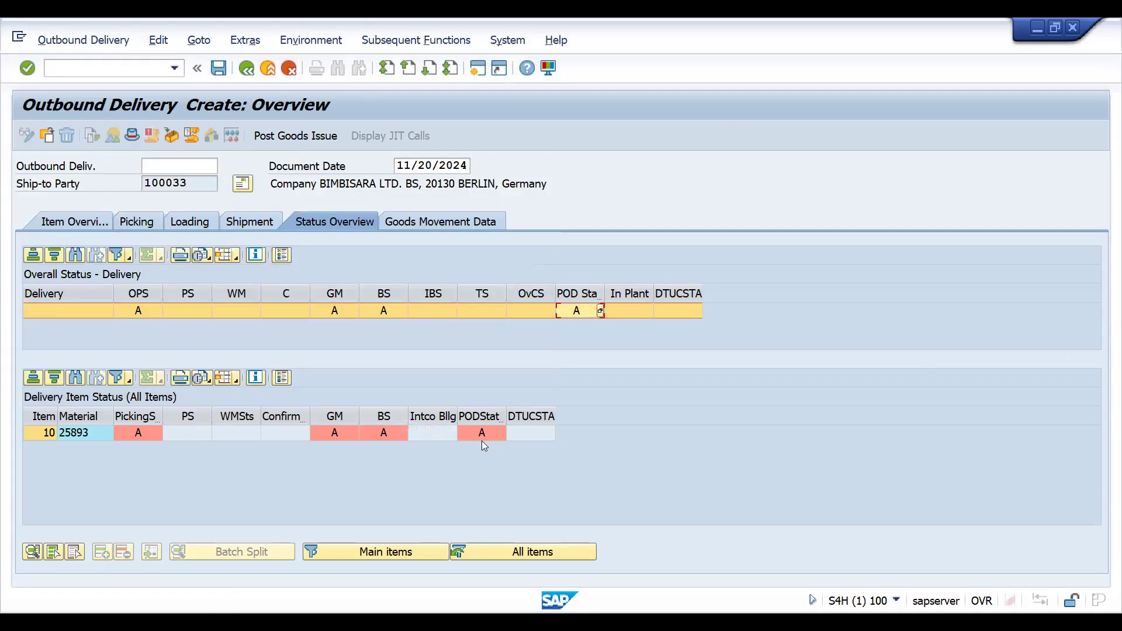
{"action": "left_click", "coordinate": [478, 436]}
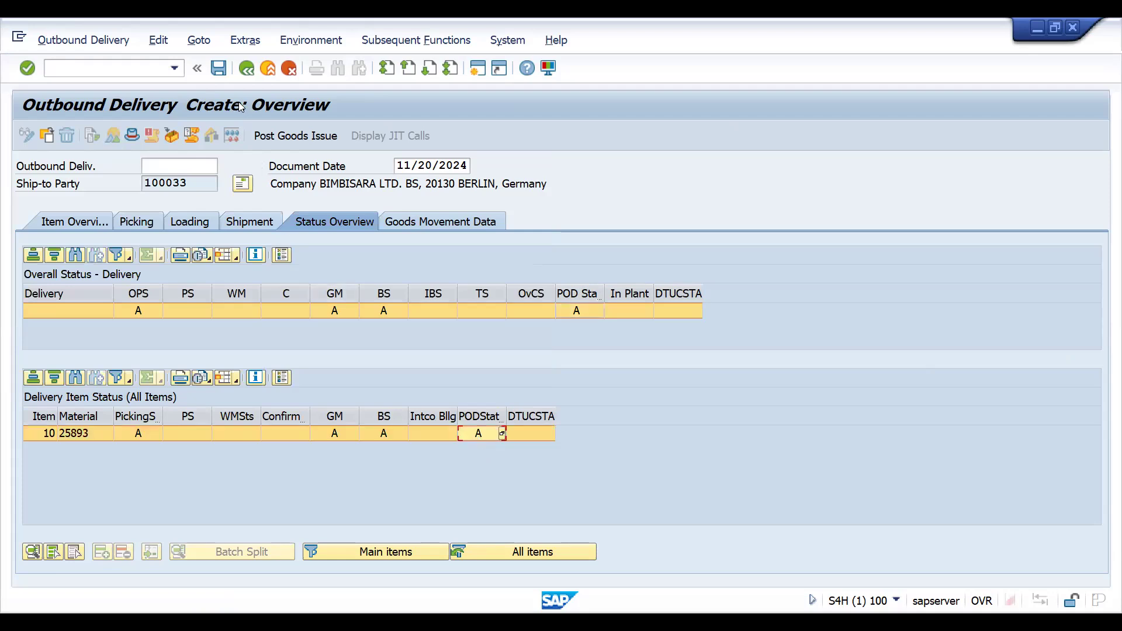
{"action": "left_click", "coordinate": [218, 74]}
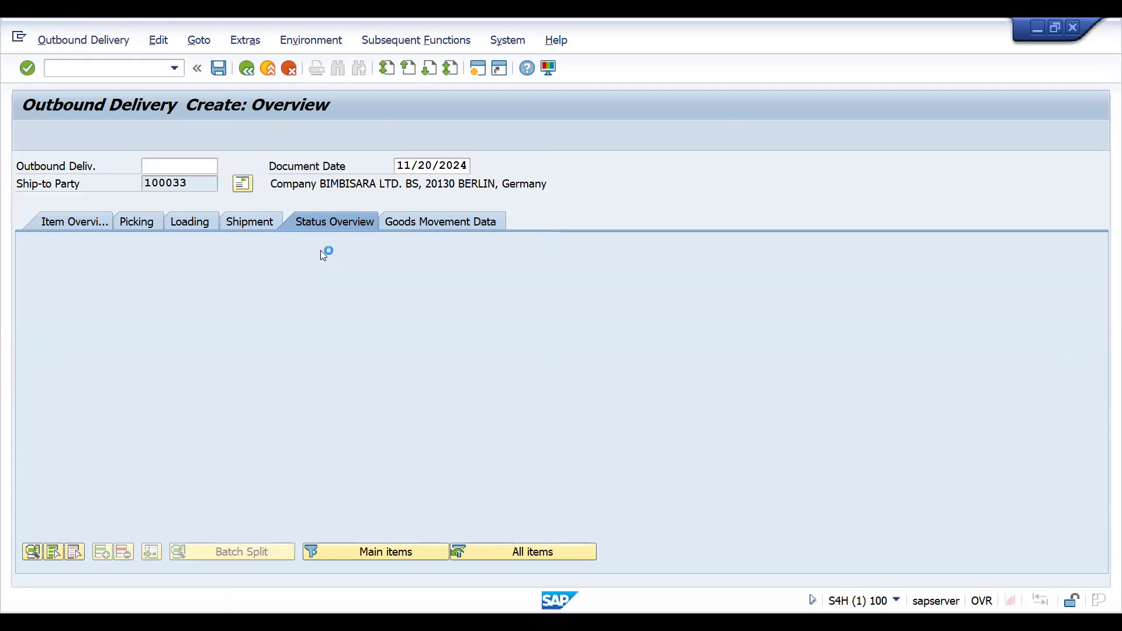
Step: Open the saved outbound delivery for change in VL02N and view its status overview
{"action": "left_click", "coordinate": [128, 70]}
{"action": "type", "text": "/NVL02"}
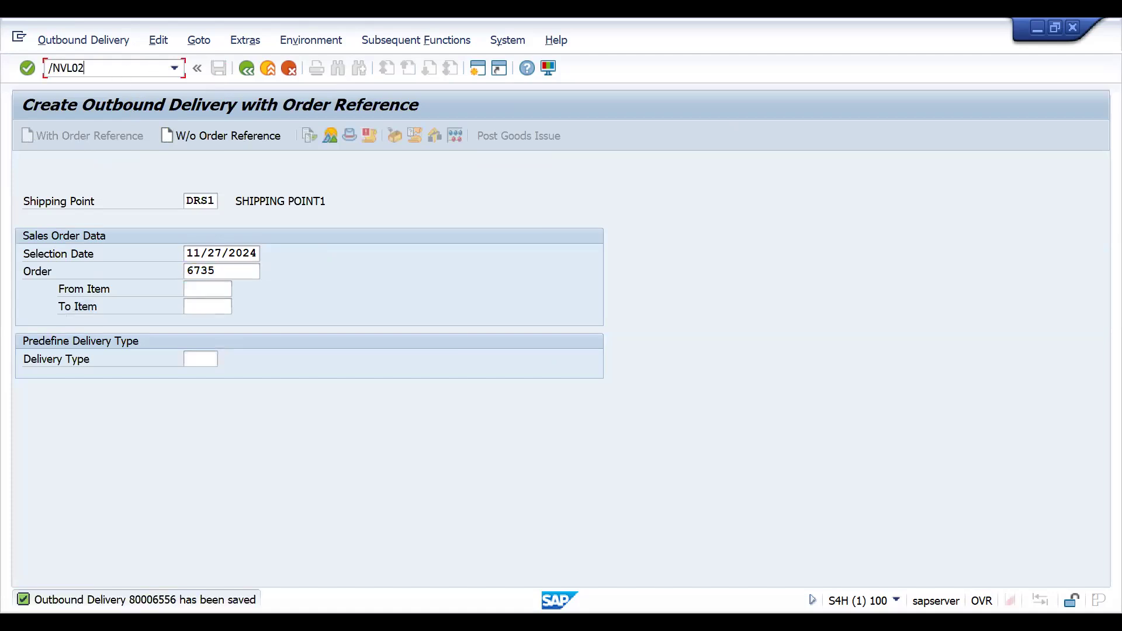
{"action": "key", "text": "Return"}
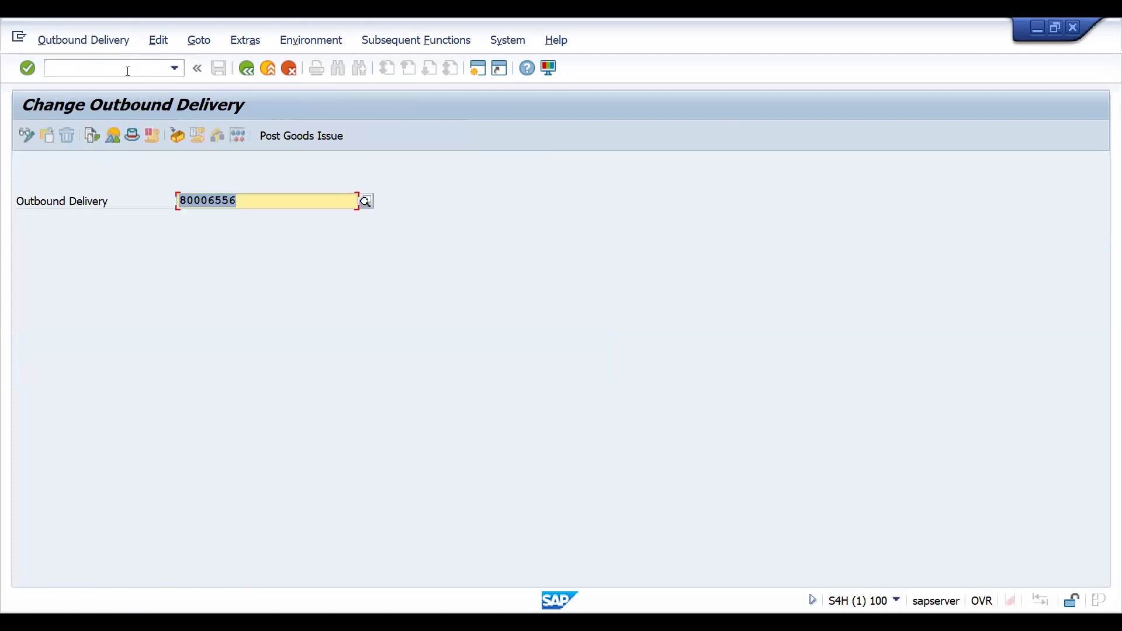
{"action": "key", "text": "Return"}
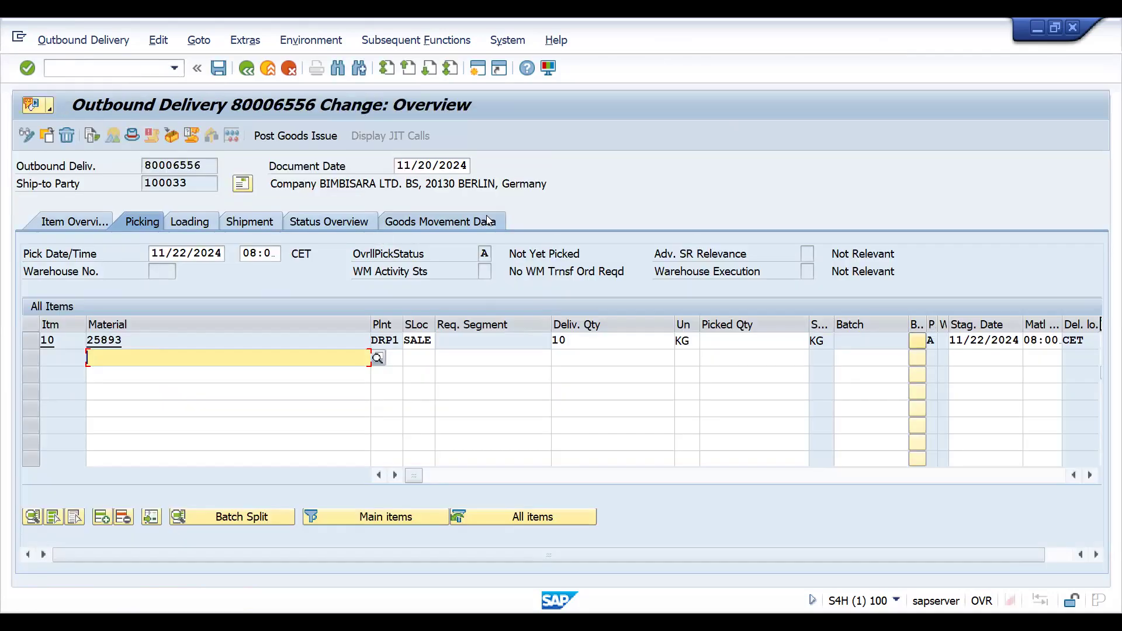
{"action": "left_click", "coordinate": [329, 222]}
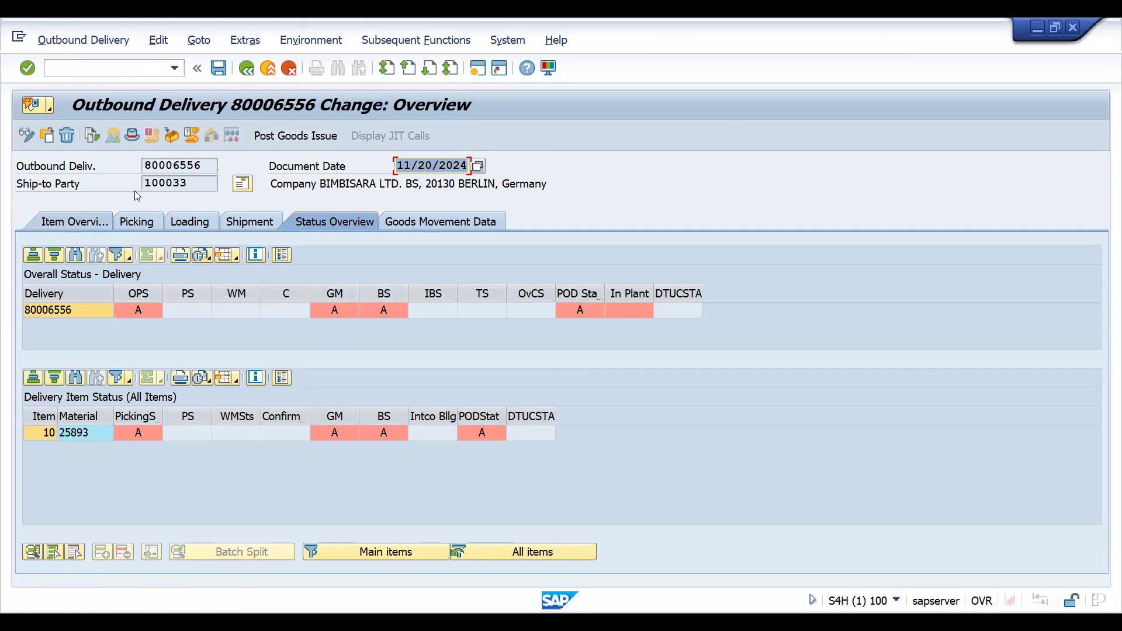
Step: Set the picked quantity of material 25893 to 10 and post the goods issue
{"action": "left_click", "coordinate": [143, 221]}
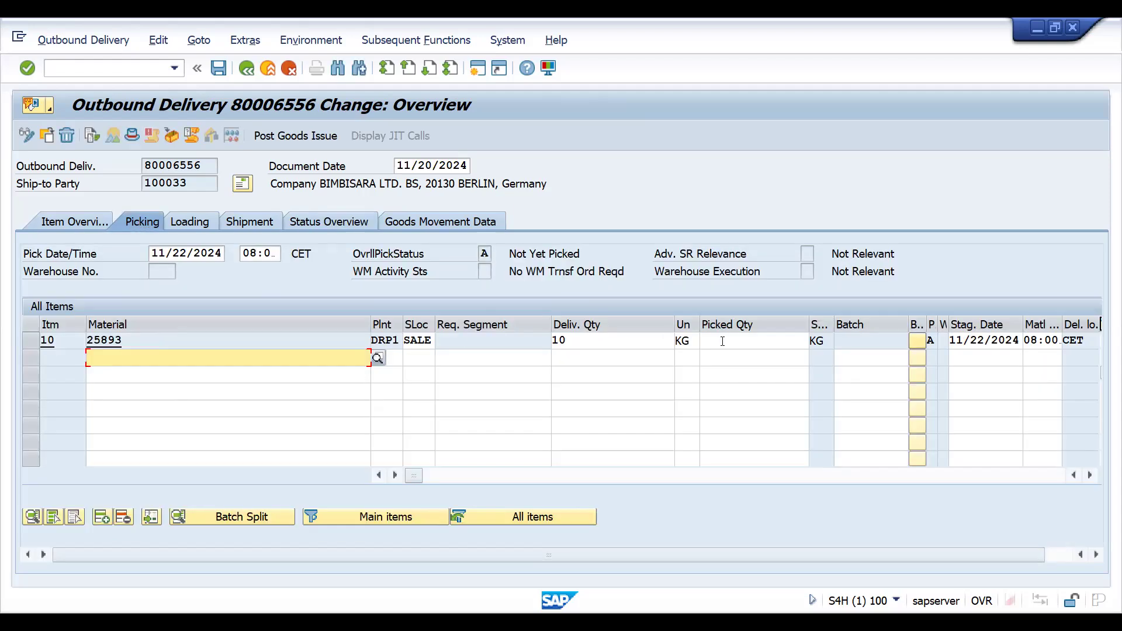
{"action": "left_click", "coordinate": [722, 340]}
{"action": "type", "text": "10"}
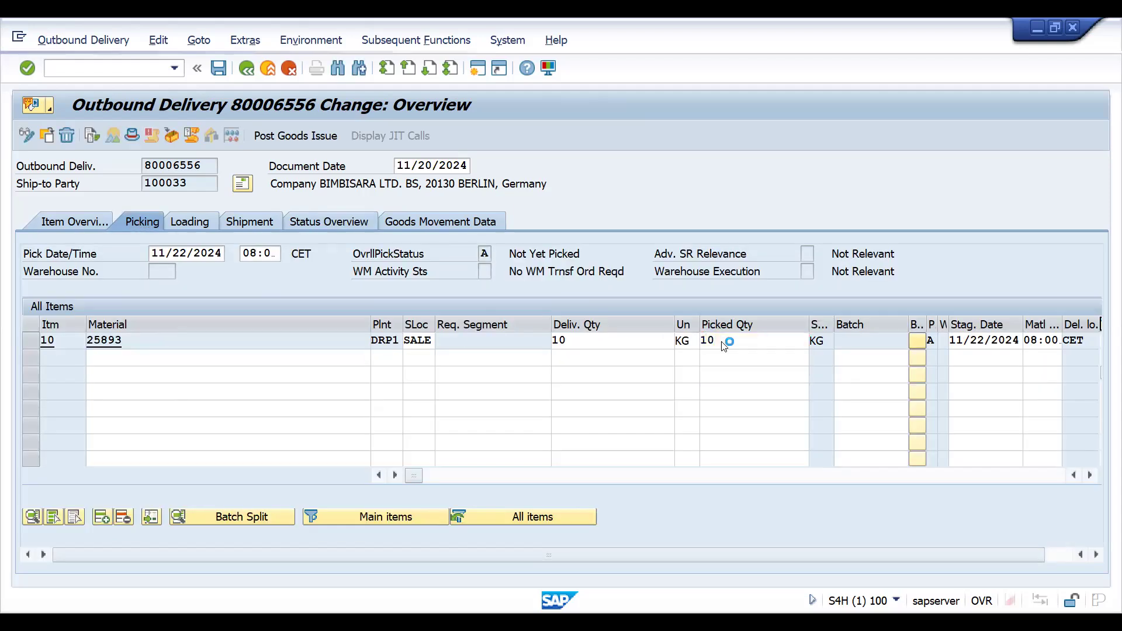
{"action": "key", "text": "Return"}
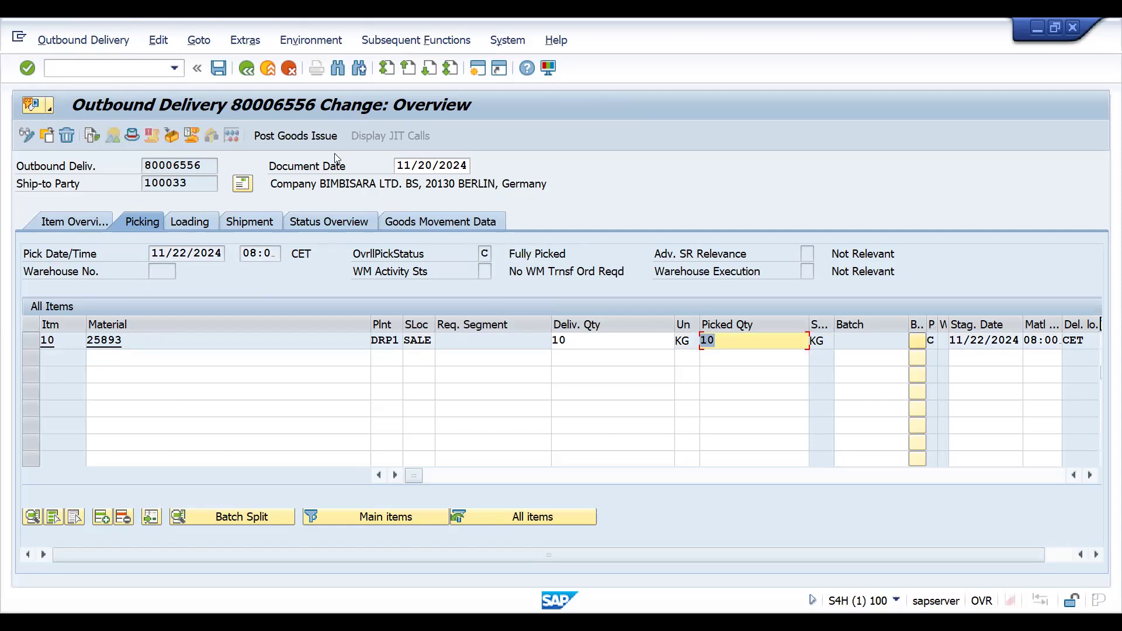
{"action": "left_click", "coordinate": [306, 138]}
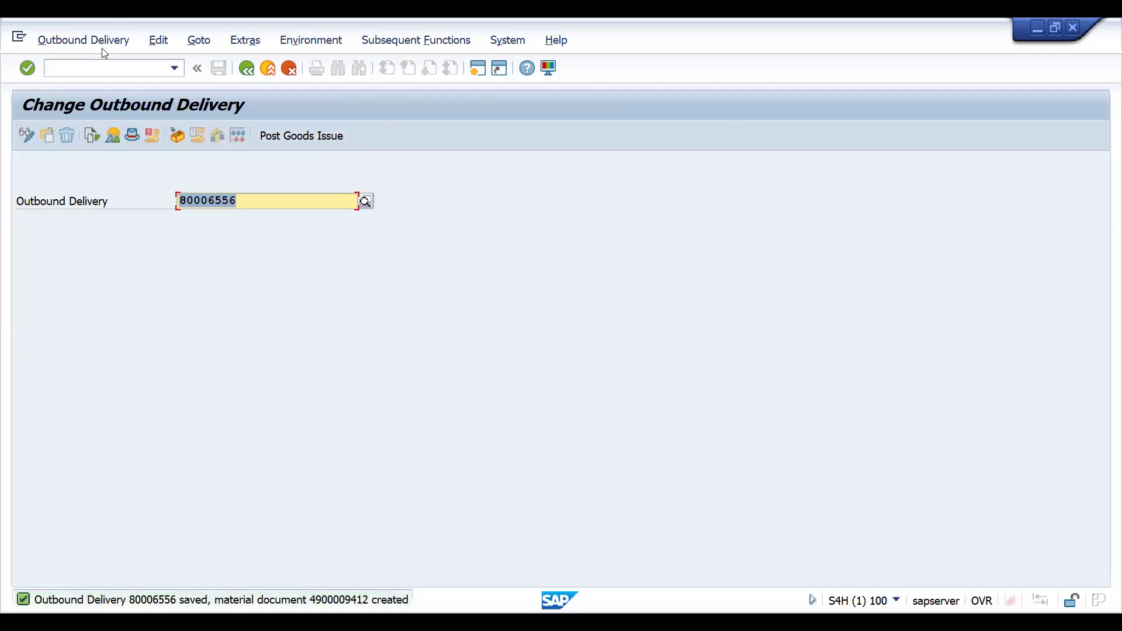
Step: Display the goods-issued delivery and examine its header and item POD status in the status overview
{"action": "left_click", "coordinate": [85, 38]}
{"action": "left_click", "coordinate": [79, 122]}
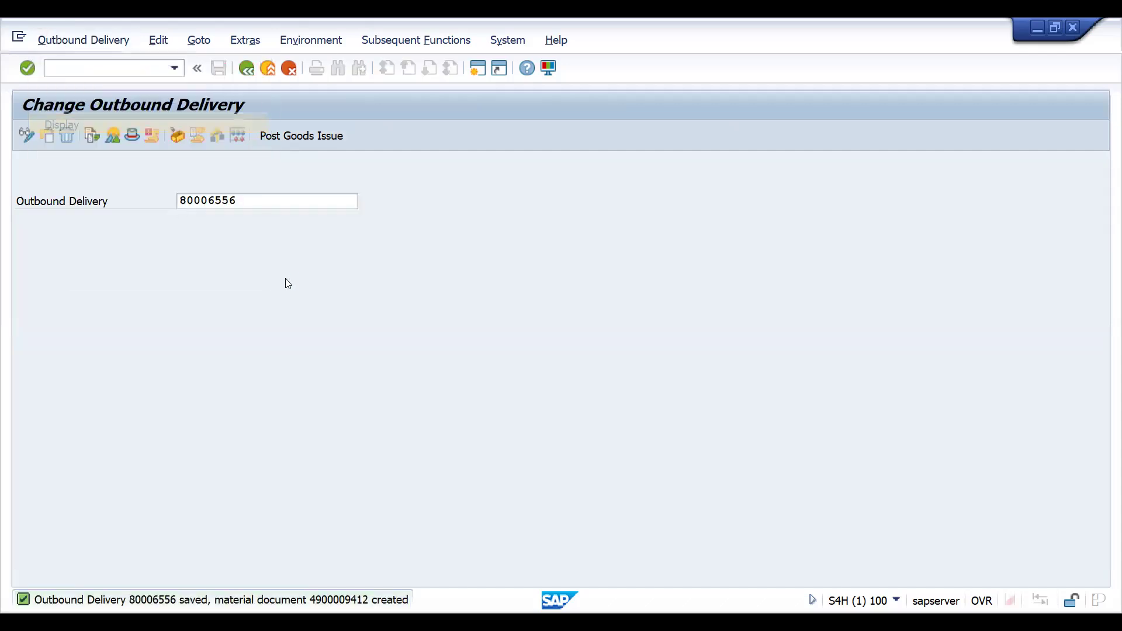
{"action": "key", "text": "Return"}
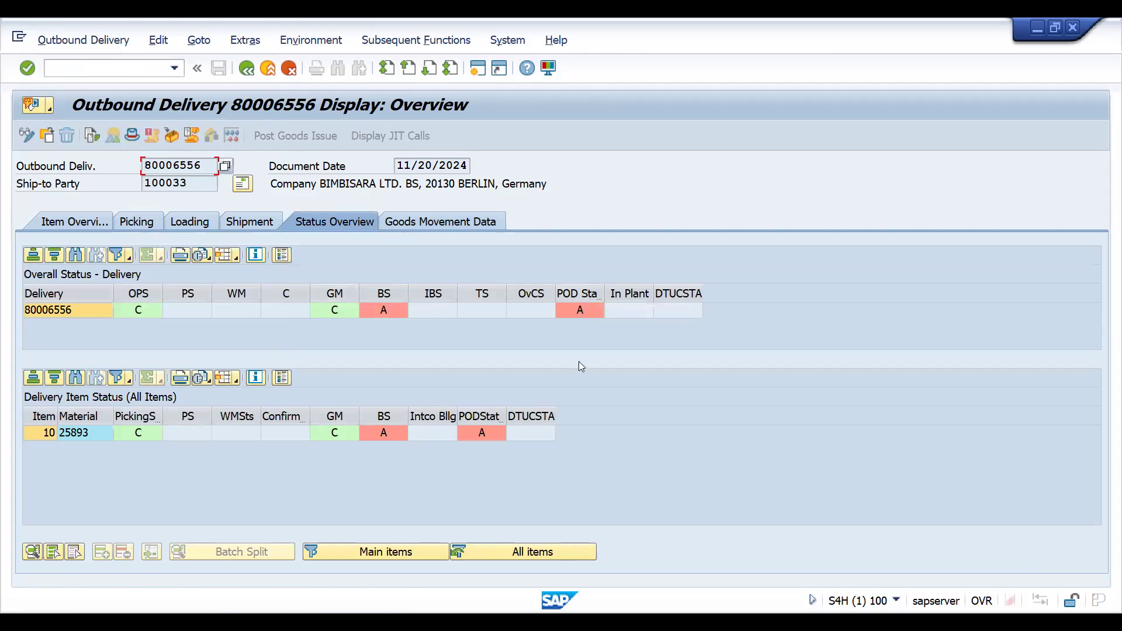
Step: Try to create a billing document in VF01 for this delivery before its proof of delivery is confirmed
{"action": "left_click", "coordinate": [90, 71]}
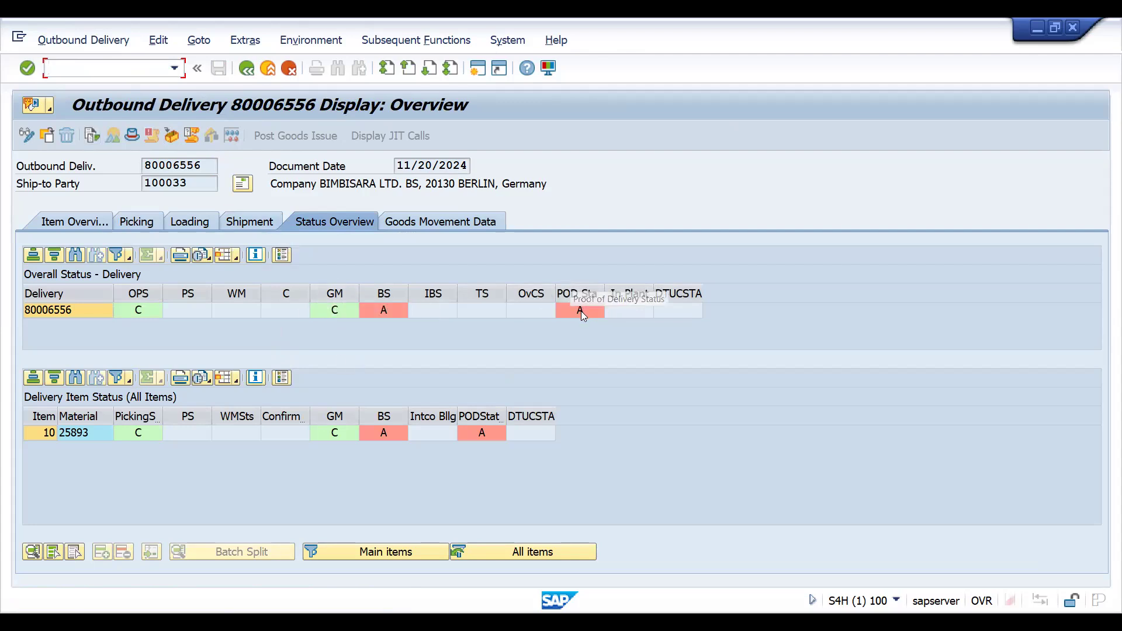
{"action": "type", "text": "/nvf03"}
{"action": "key", "text": "Return"}
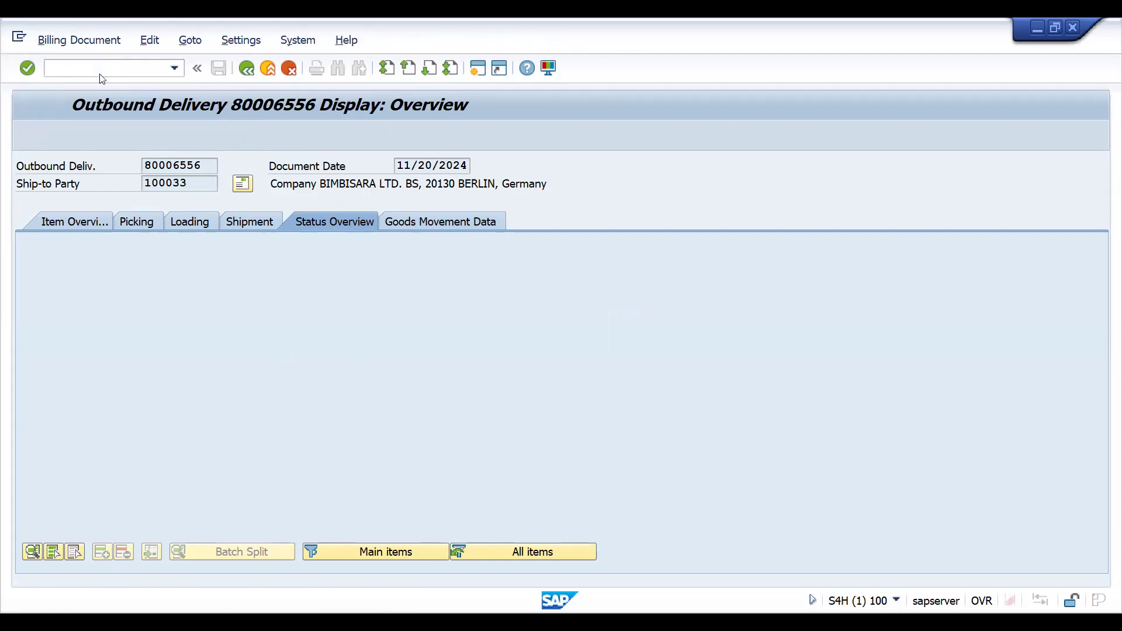
{"action": "key", "text": "Return"}
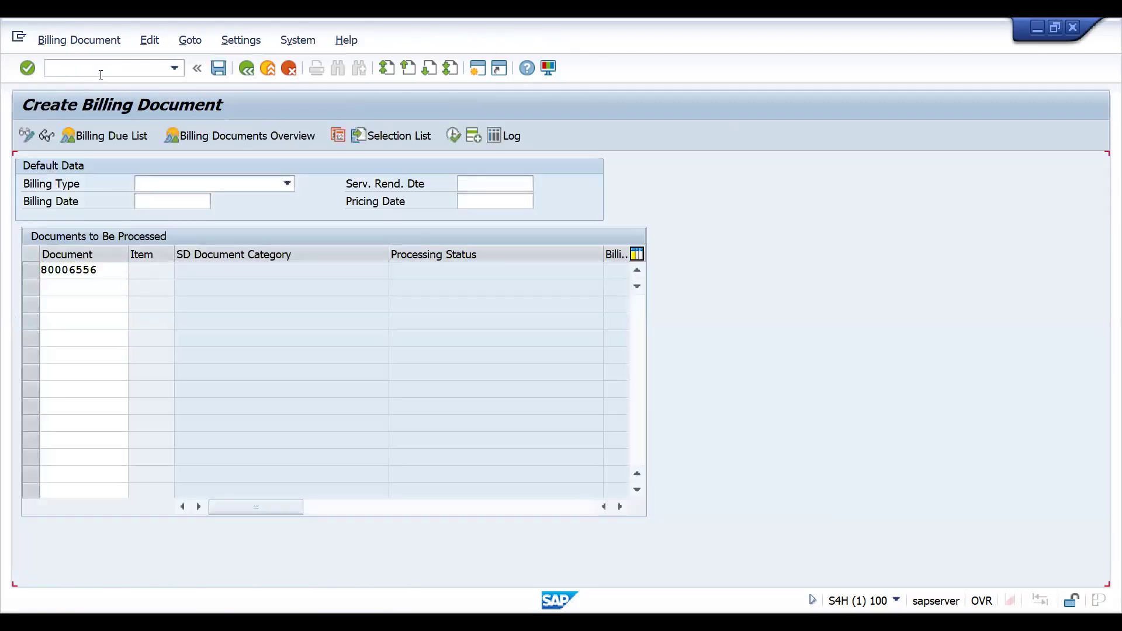
Step: Open the same delivery in VLPOD and examine the delivery quantity and POD quantity of item 10
{"action": "left_click", "coordinate": [76, 67]}
{"action": "type", "text": "/N"}
{"action": "type", "text": "VL02N"}
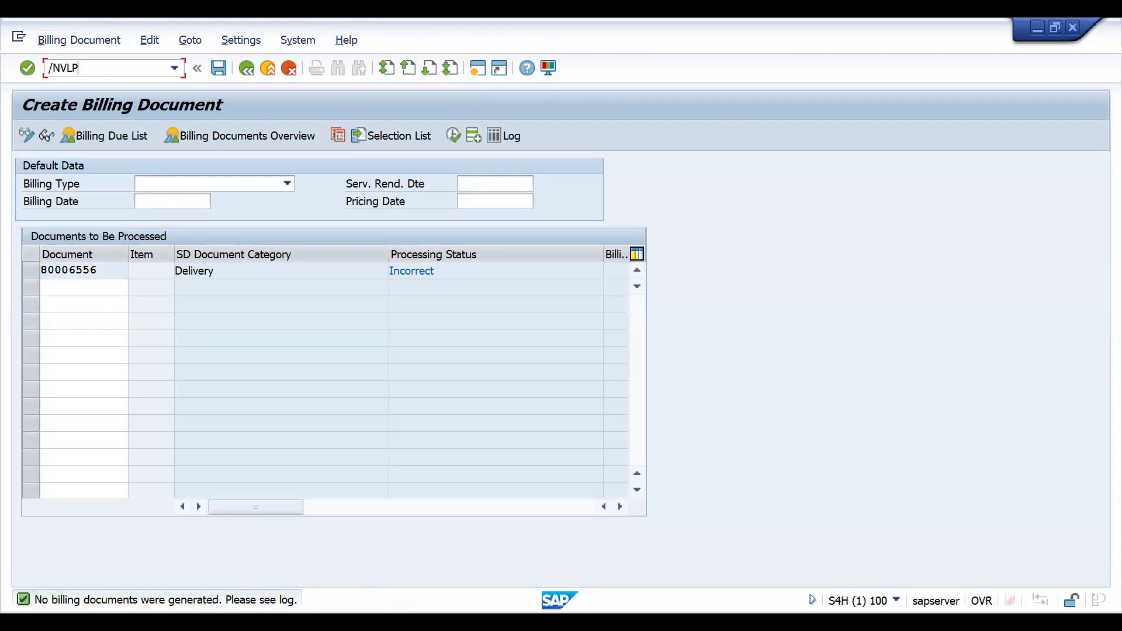
{"action": "key", "text": "Return"}
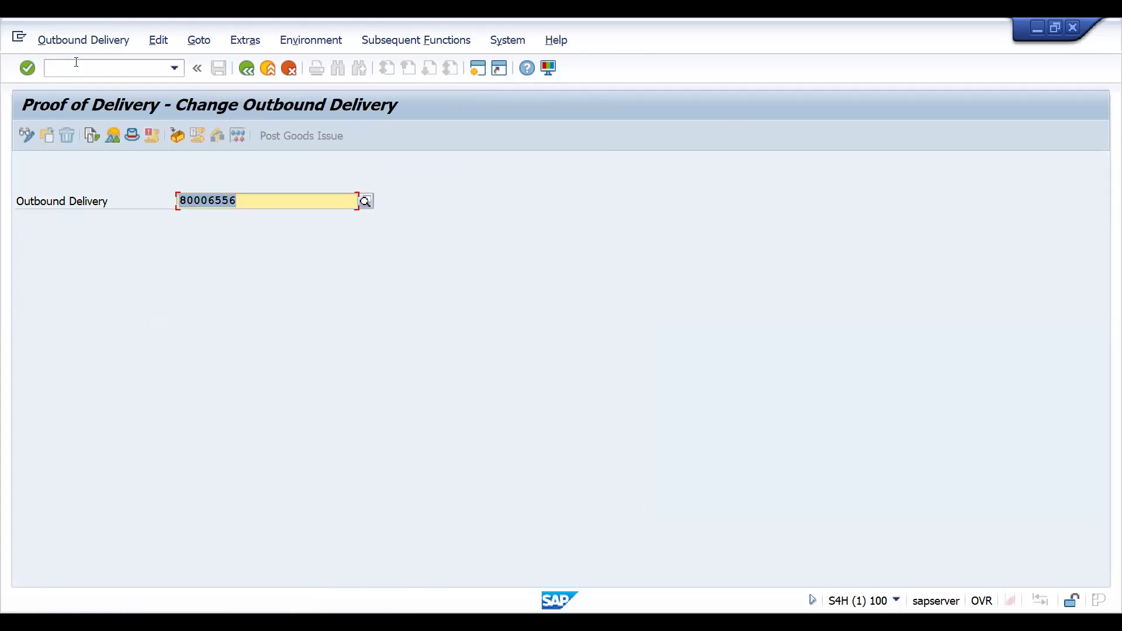
{"action": "key", "text": "Return"}
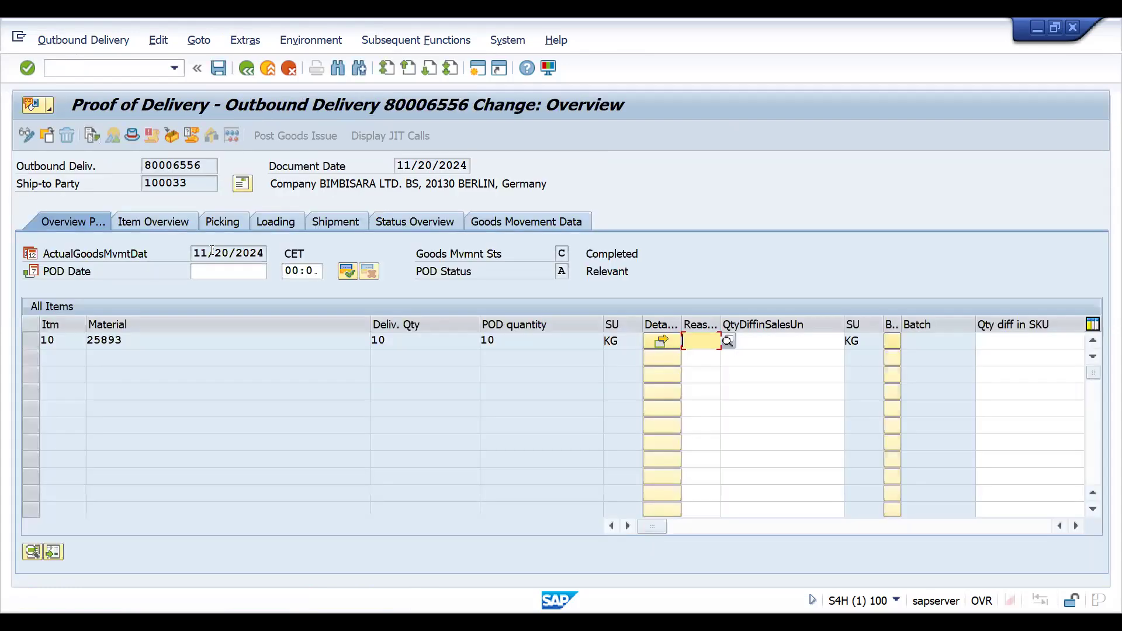
{"action": "left_click", "coordinate": [414, 349]}
{"action": "left_click", "coordinate": [504, 345]}
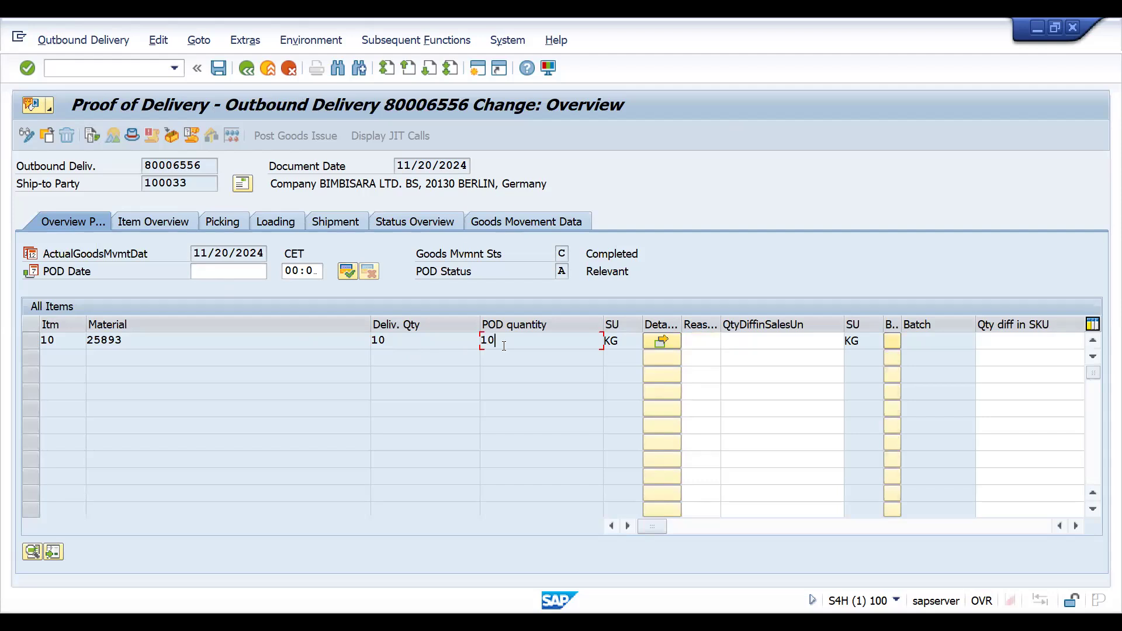
Step: Report a POD difference for item 10 with reason DFG2 and a quantity difference of 2 KG
{"action": "left_click", "coordinate": [424, 342]}
{"action": "left_click", "coordinate": [514, 341]}
{"action": "left_click", "coordinate": [690, 341]}
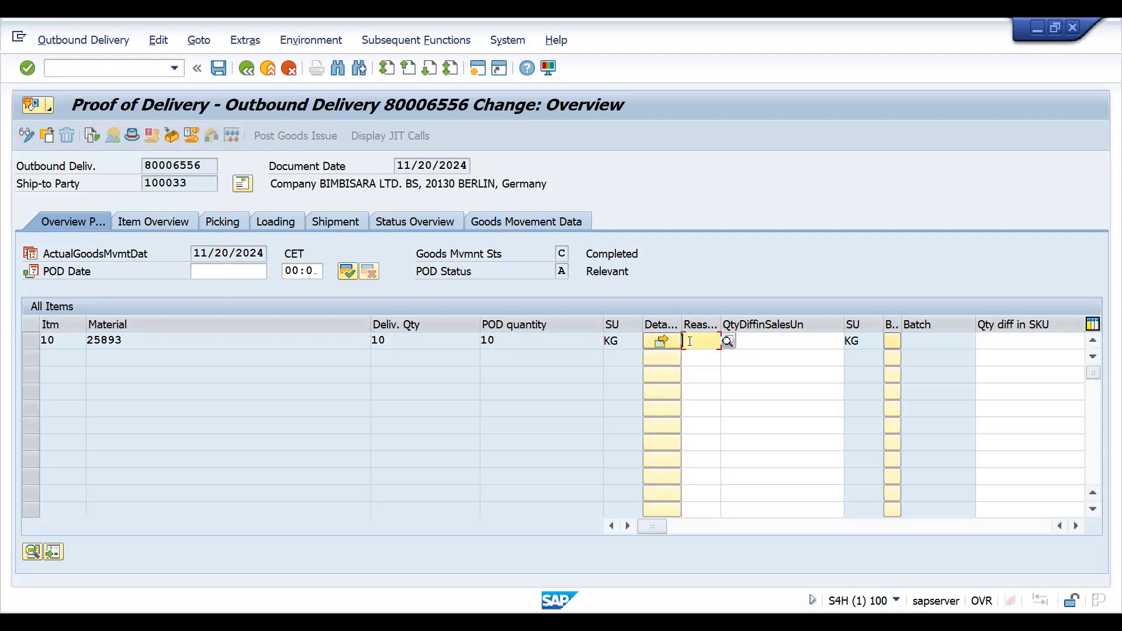
{"action": "left_click", "coordinate": [728, 345]}
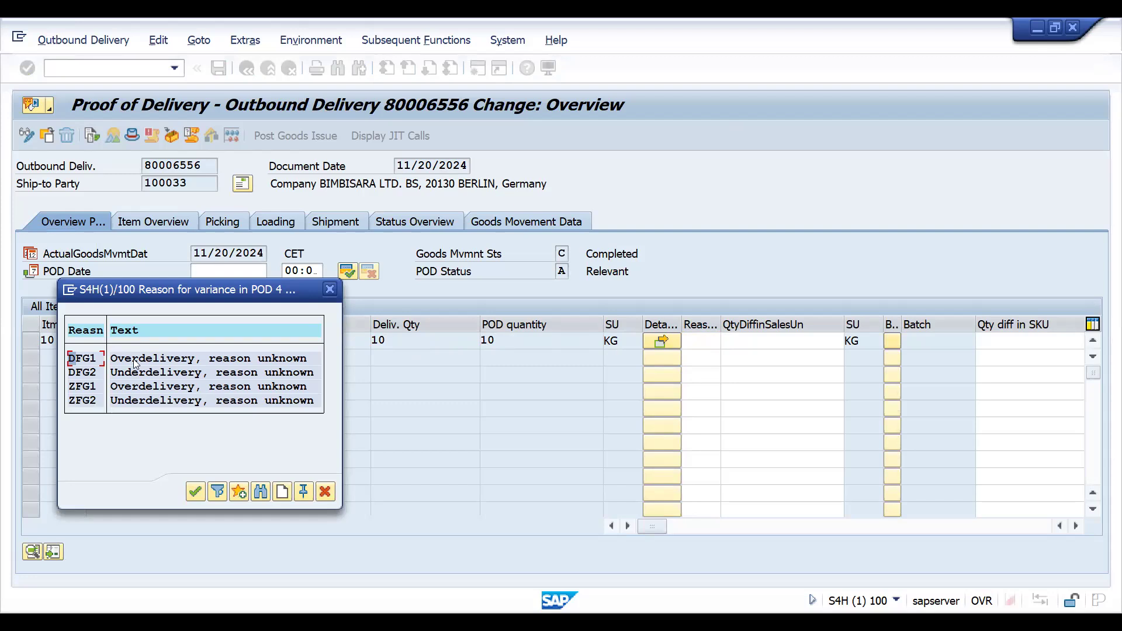
{"action": "double_click", "coordinate": [87, 372]}
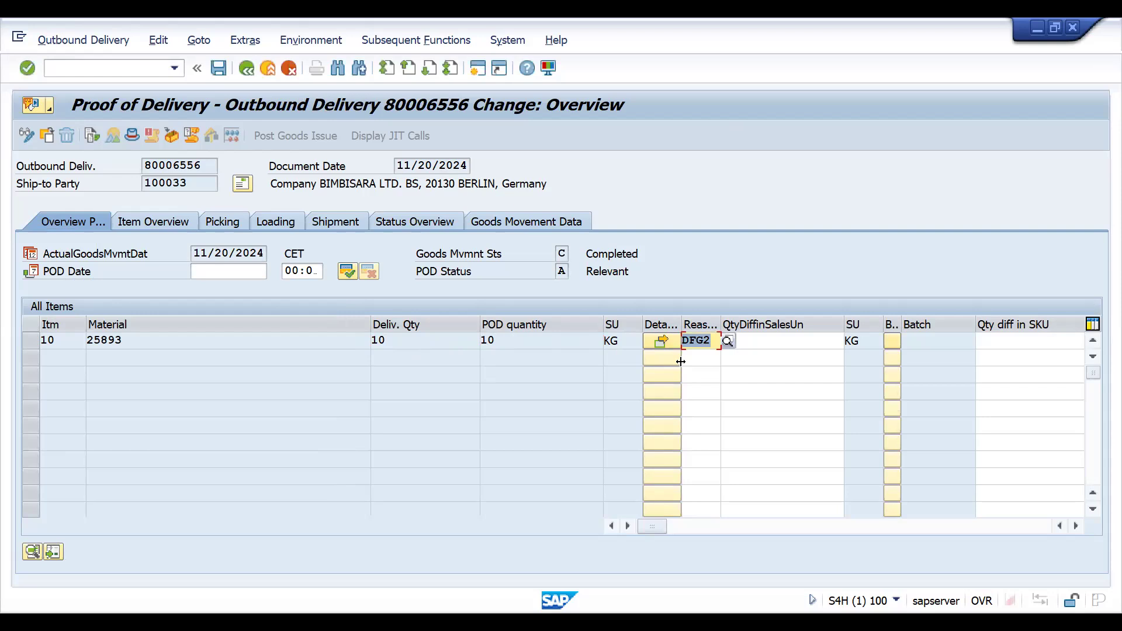
{"action": "left_click", "coordinate": [797, 341]}
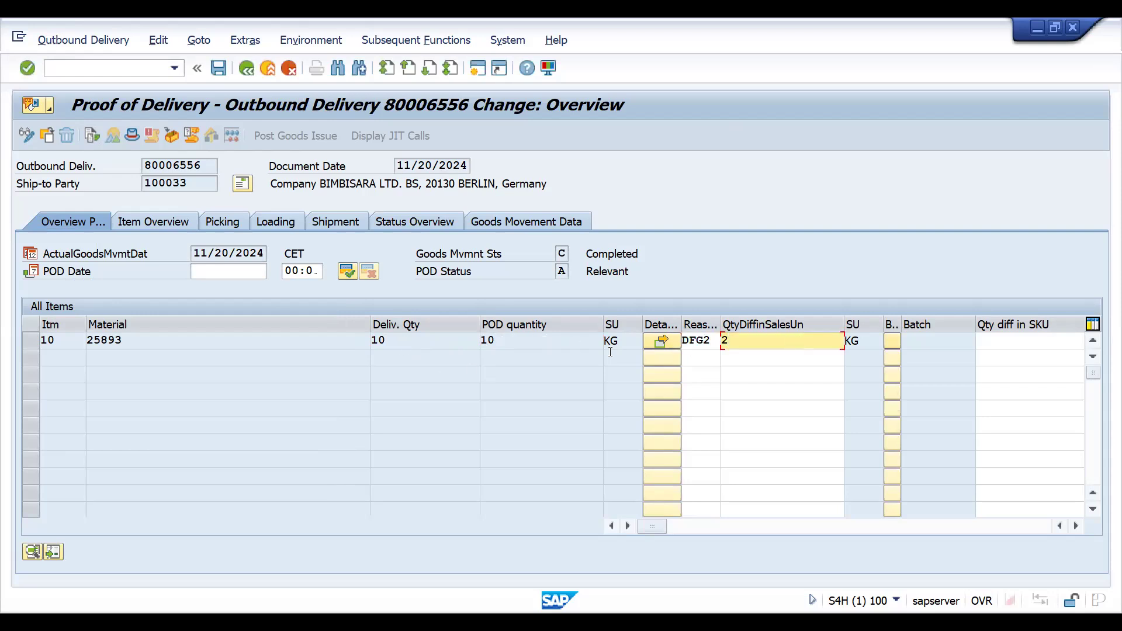
{"action": "key", "text": "Return"}
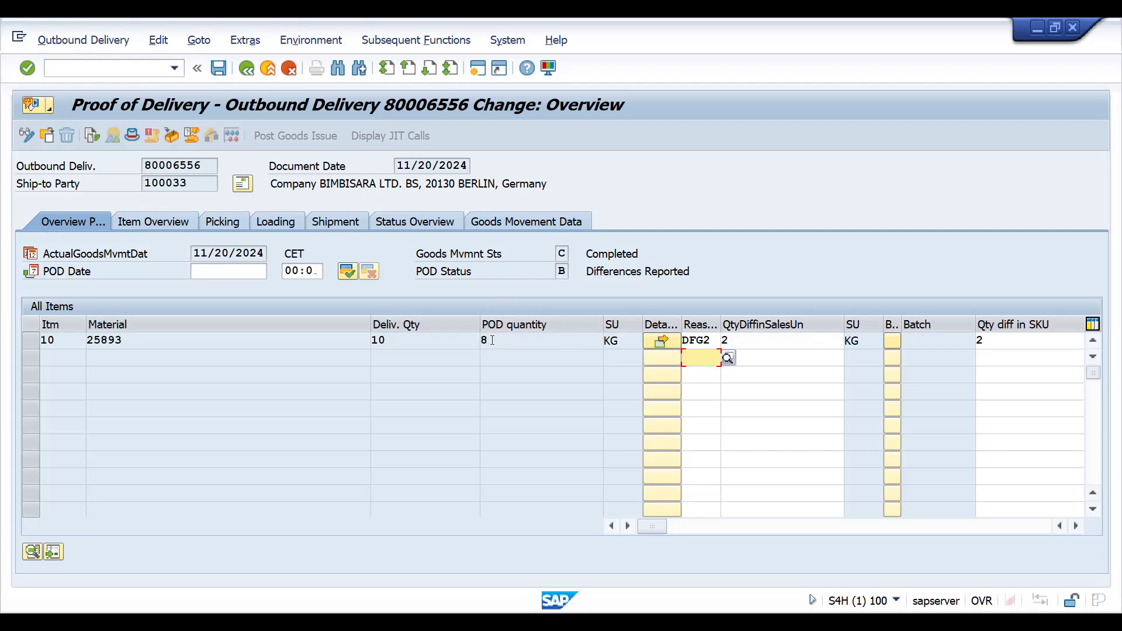
Step: Set the POD date to 11/21/2024 and confirm the proof of delivery
{"action": "left_click", "coordinate": [215, 270]}
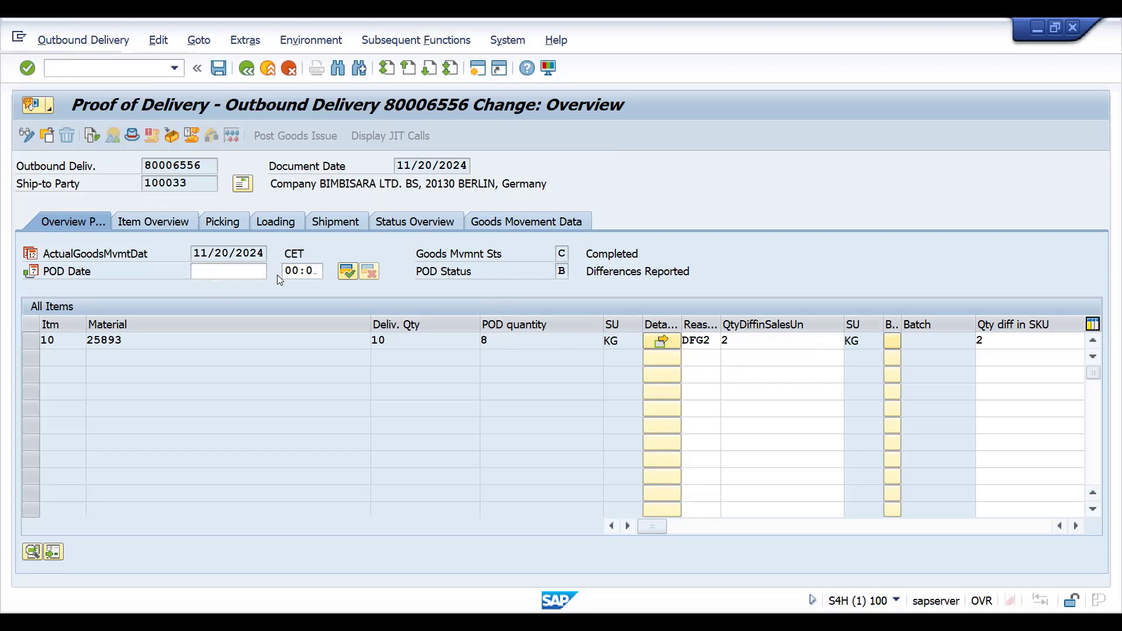
{"action": "key", "text": "F4"}
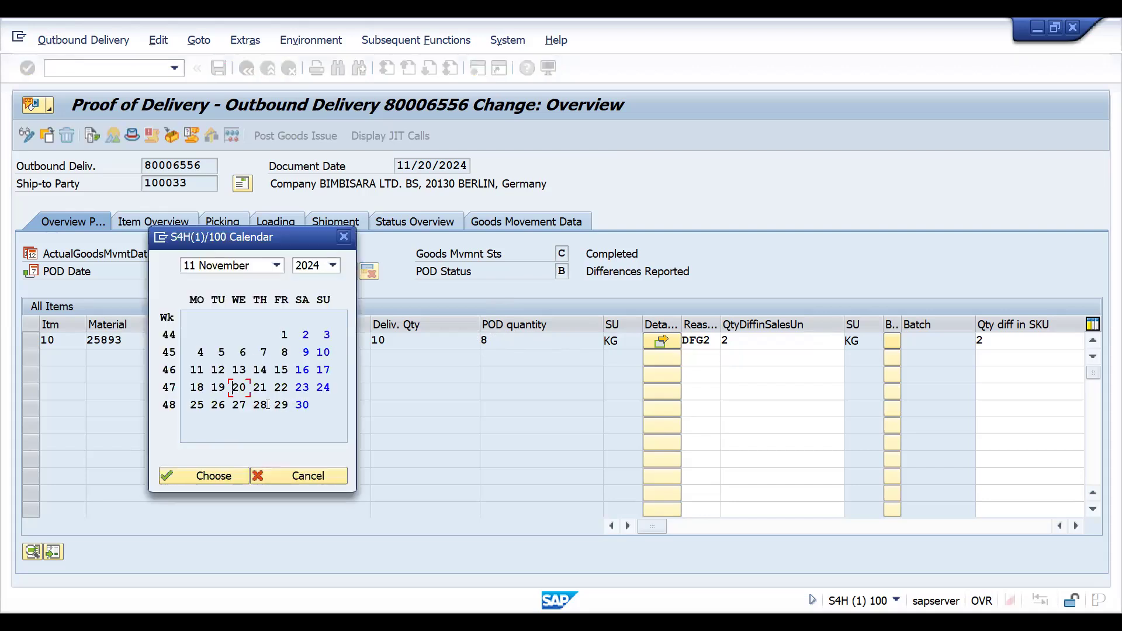
{"action": "double_click", "coordinate": [260, 387]}
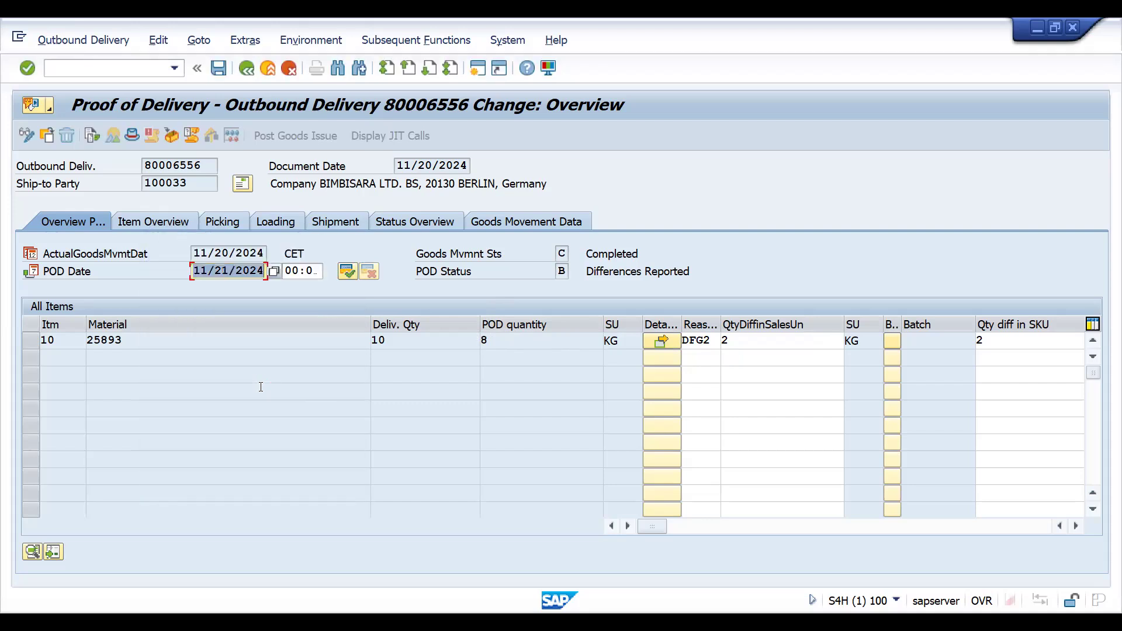
{"action": "key", "text": "Return"}
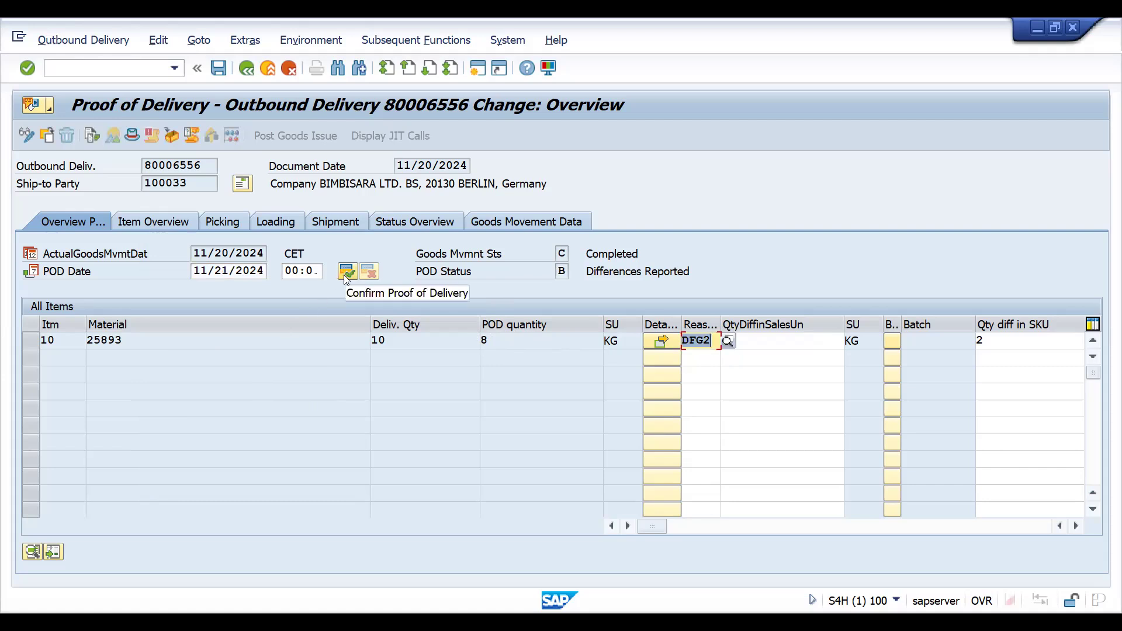
{"action": "left_click", "coordinate": [345, 273]}
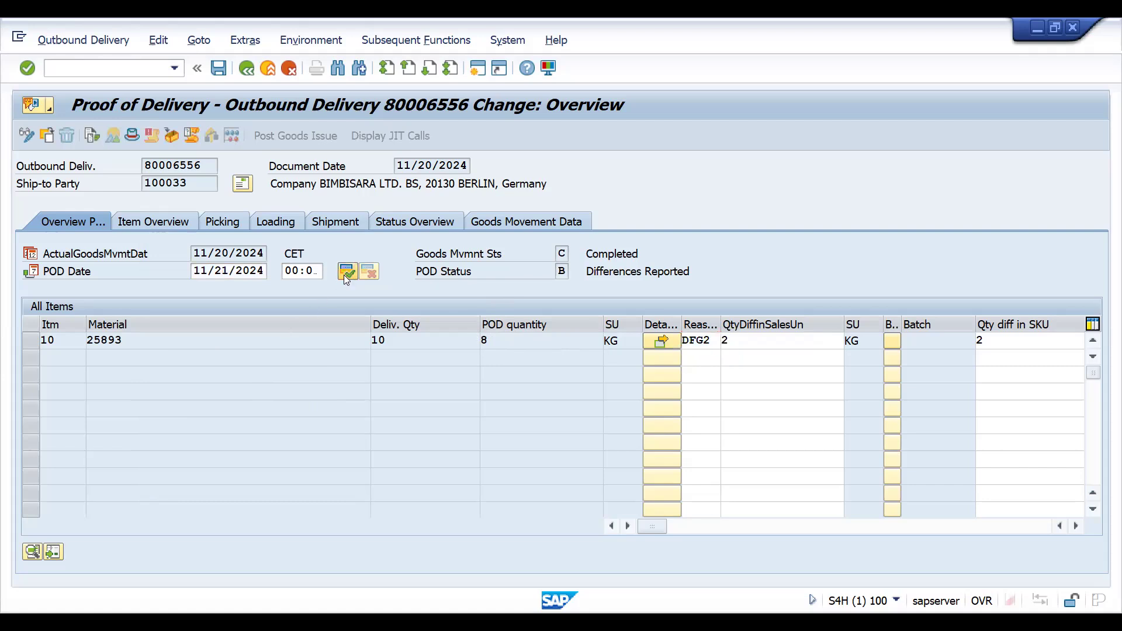
Step: Compare item 10's delivery, POD and difference quantities, and save the confirmed proof of delivery
{"action": "left_click", "coordinate": [754, 340]}
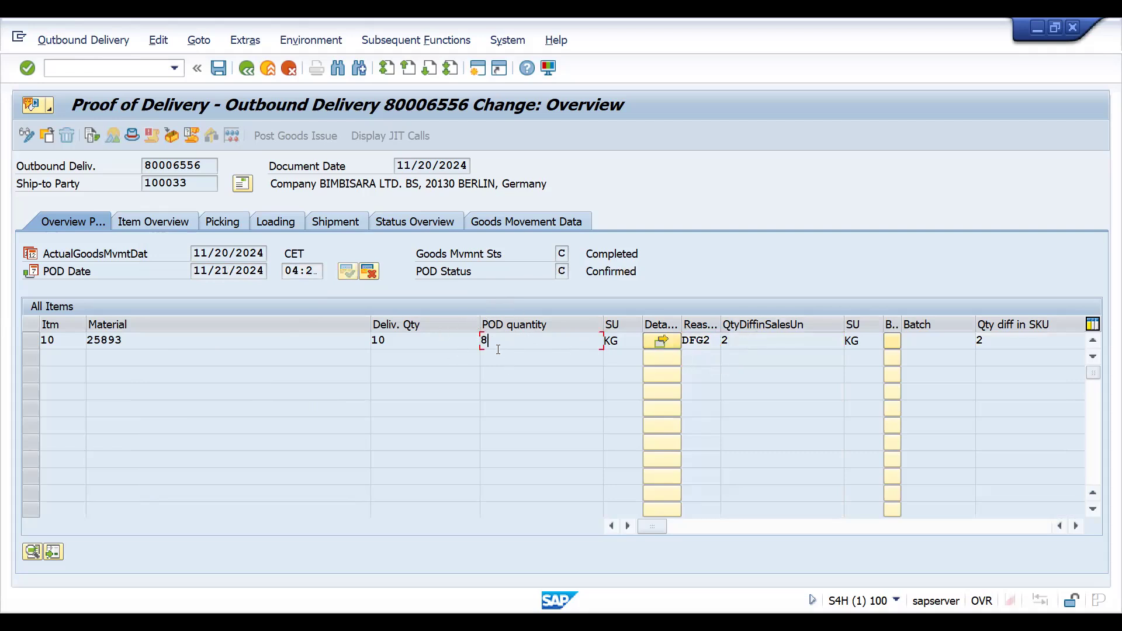
{"action": "left_click", "coordinate": [742, 336]}
{"action": "left_click", "coordinate": [397, 338]}
{"action": "left_click", "coordinate": [220, 69]}
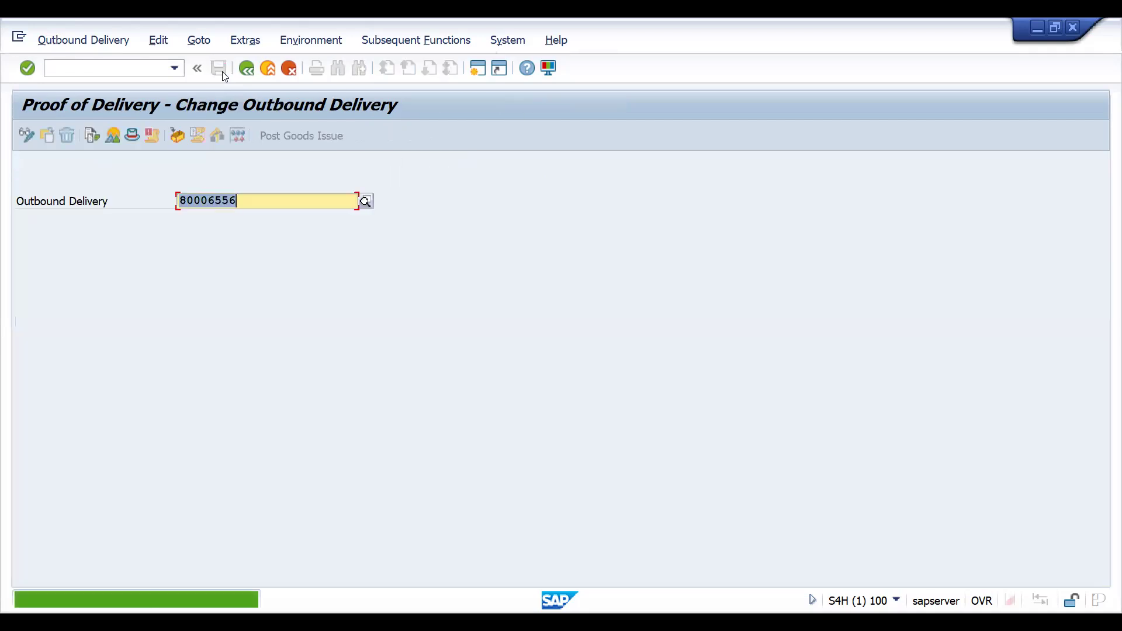
Step: Open the same delivery in VL02N and examine item 10's delivery quantity and picked quantity
{"action": "left_click", "coordinate": [82, 67]}
{"action": "type", "text": "/nVL02N"}
{"action": "key", "text": "Return"}
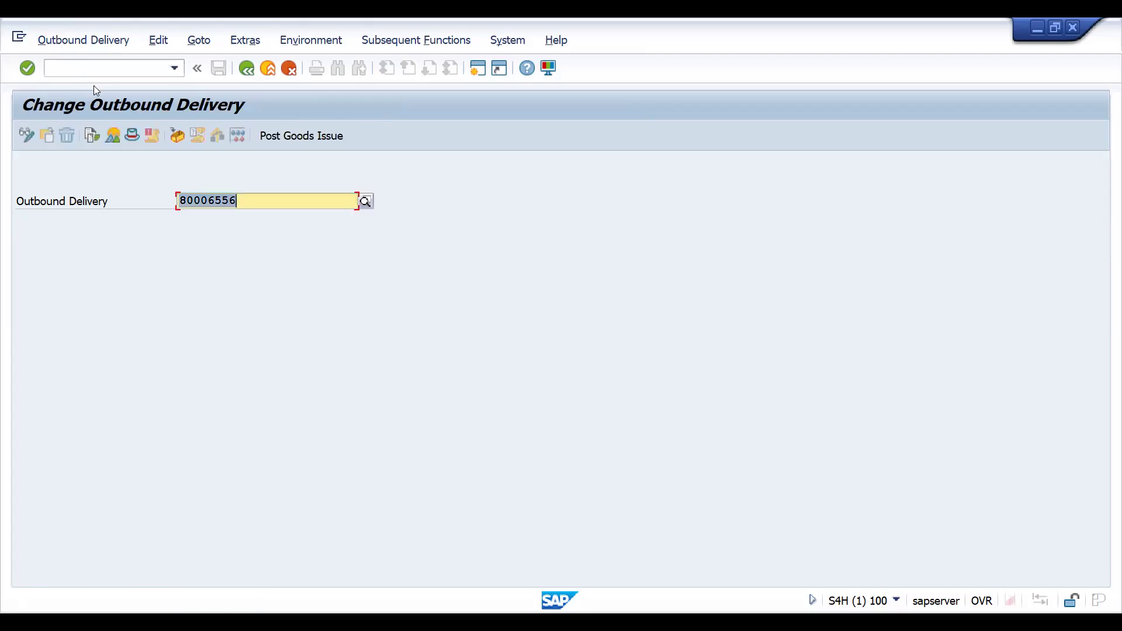
{"action": "key", "text": "Return"}
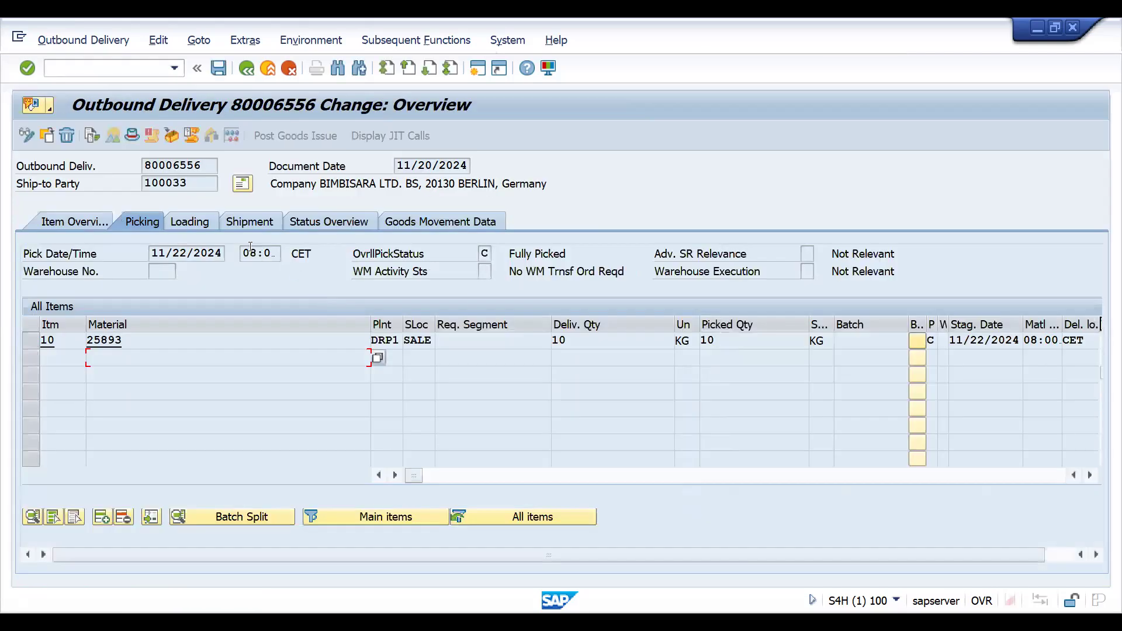
{"action": "left_click", "coordinate": [715, 341]}
Step: Create the F2 invoice for the POD-confirmed delivery in VF01, check its invoiced quantity and save it
{"action": "type", "text": "/nvf01"}
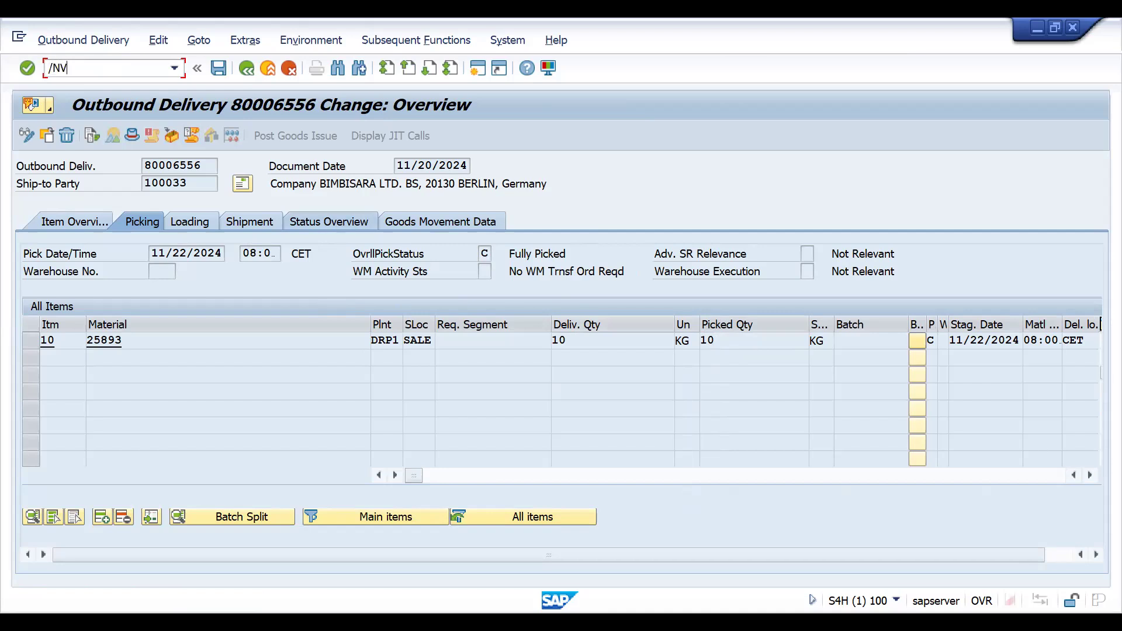
{"action": "key", "text": "Return"}
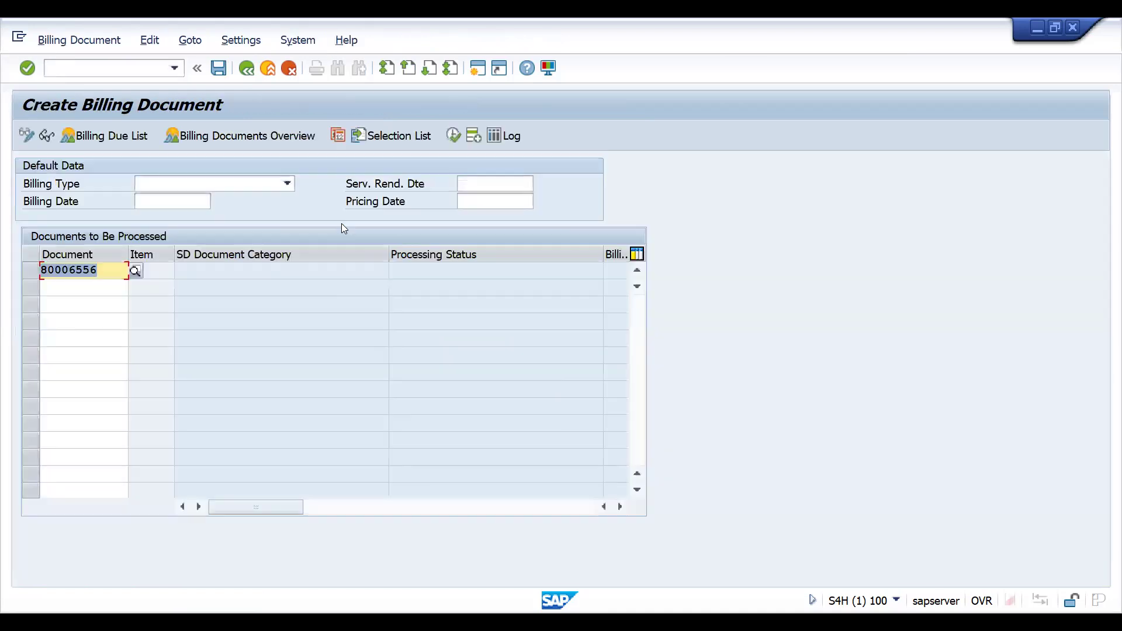
{"action": "key", "text": "Return"}
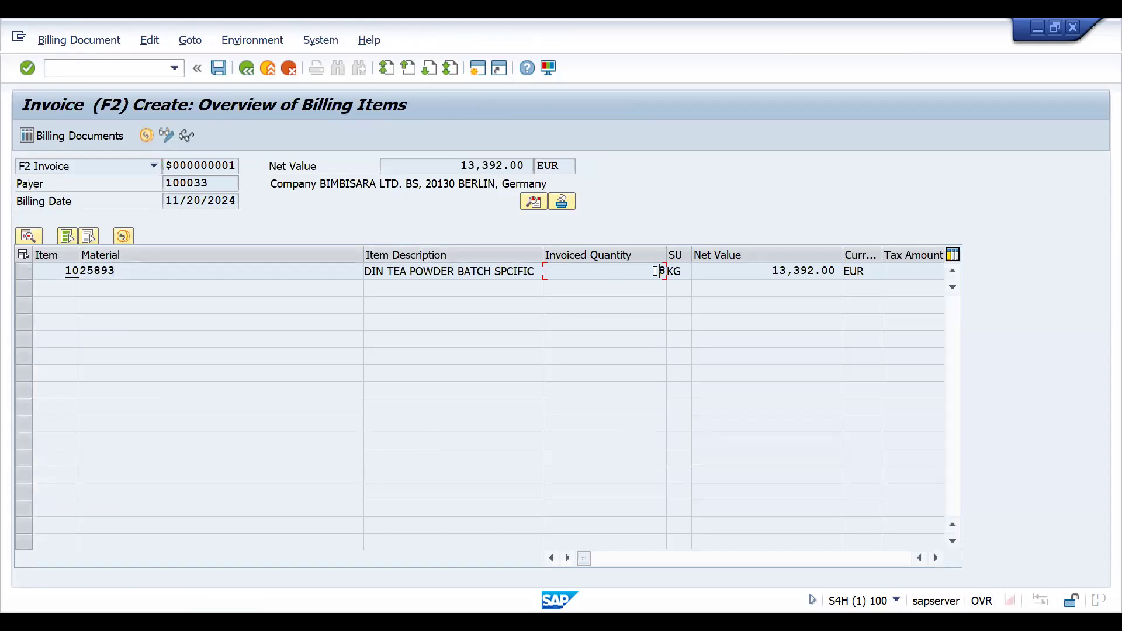
{"action": "left_click", "coordinate": [219, 69]}
Step: Start a new standard sales order with BIMBISARA LTD. as the sold-to party
{"action": "left_click", "coordinate": [119, 66]}
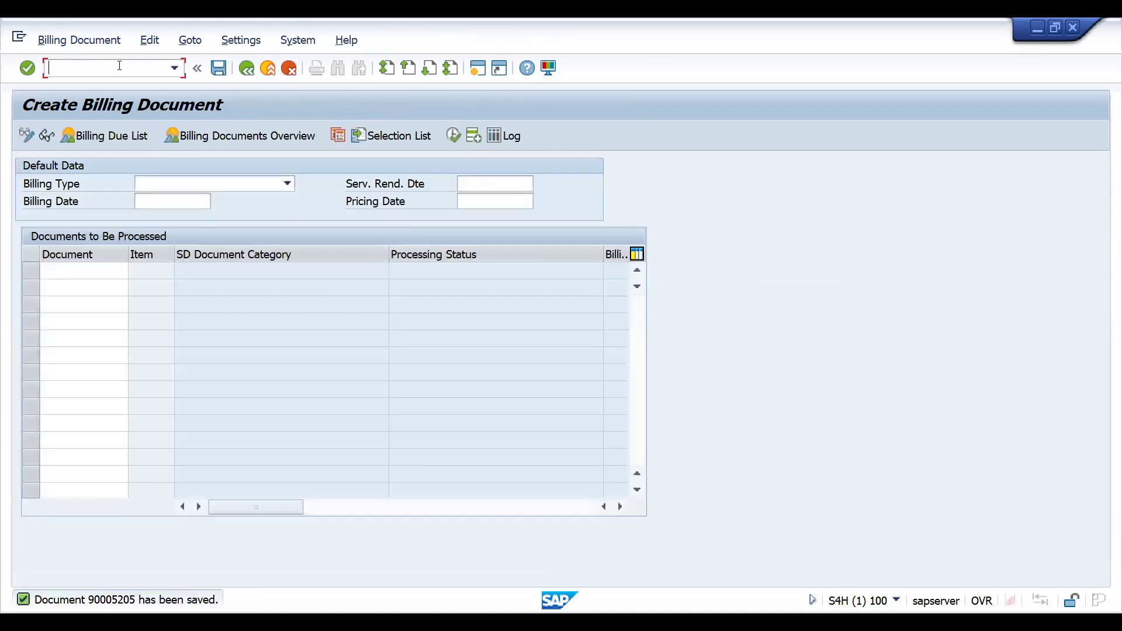
{"action": "type", "text": "/NVF03"}
{"action": "key", "text": "Return"}
{"action": "key", "text": "Return"}
{"action": "key", "text": "space"}
{"action": "key", "text": "Down"}
{"action": "key", "text": "Return"}
{"action": "key", "text": "space"}
{"action": "key", "text": "Down"}
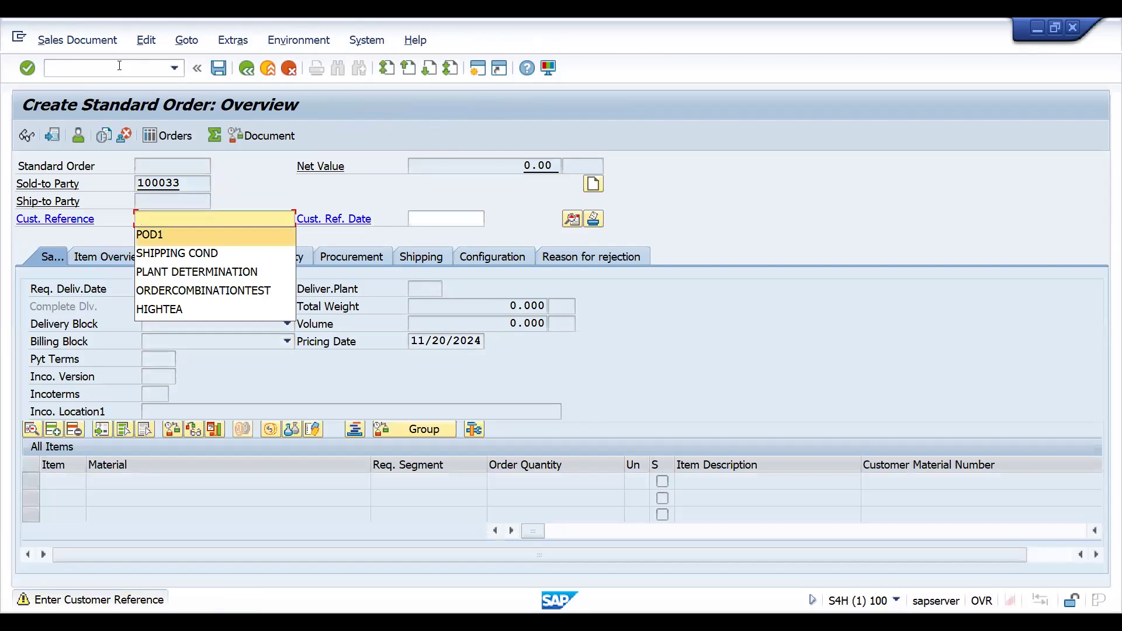
Step: Enter customer reference POD3 and an item for material 25893 with an order quantity of 10
{"action": "type", "text": "POD3"}
{"action": "key", "text": "Return"}
{"action": "key", "text": "space"}
{"action": "key", "text": "Down"}
{"action": "key", "text": "Return"}
{"action": "key", "text": "Tab"}
{"action": "type", "text": "1"}
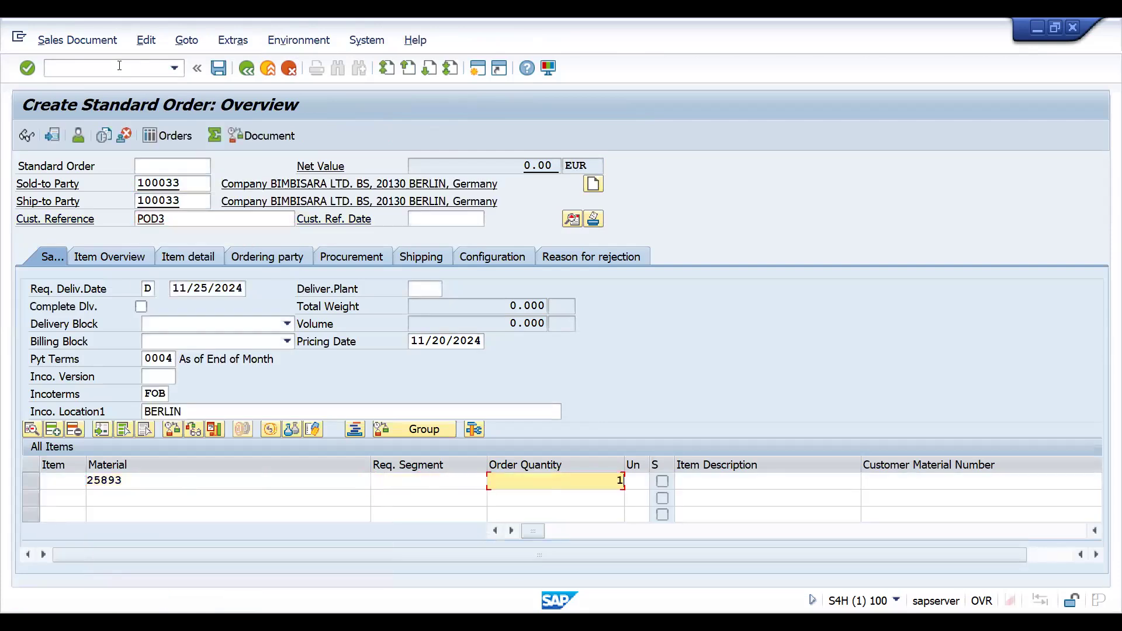
{"action": "type", "text": "0"}
{"action": "key", "text": "Return"}
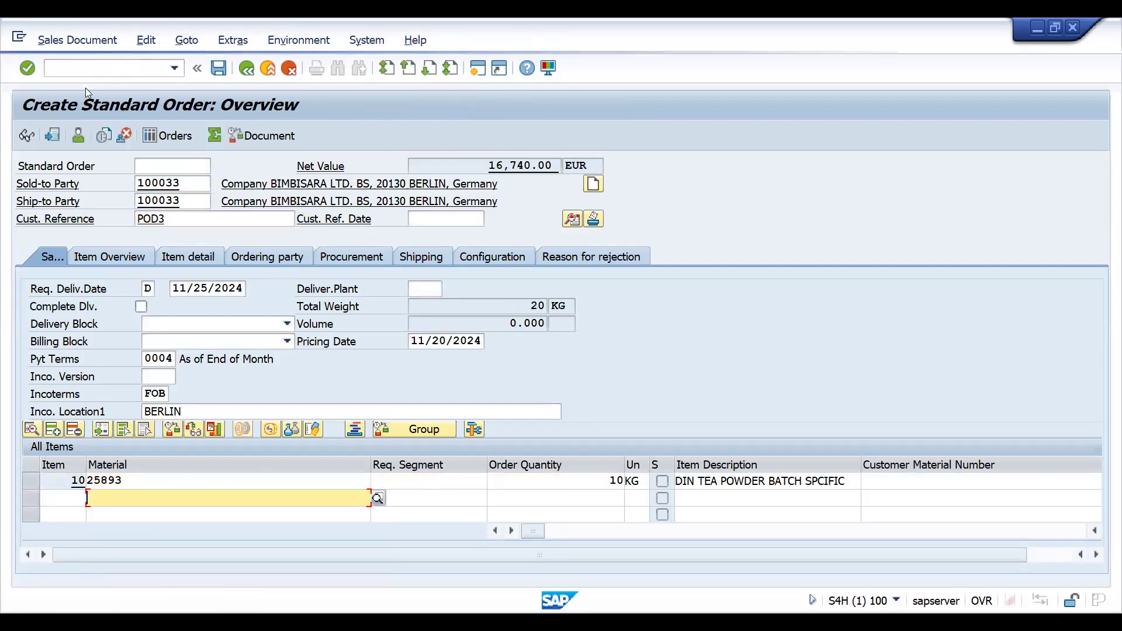
Step: Create the order's outbound delivery with a picked quantity of 10 KG for material 25893 and post its goods issue
{"action": "left_click", "coordinate": [56, 41]}
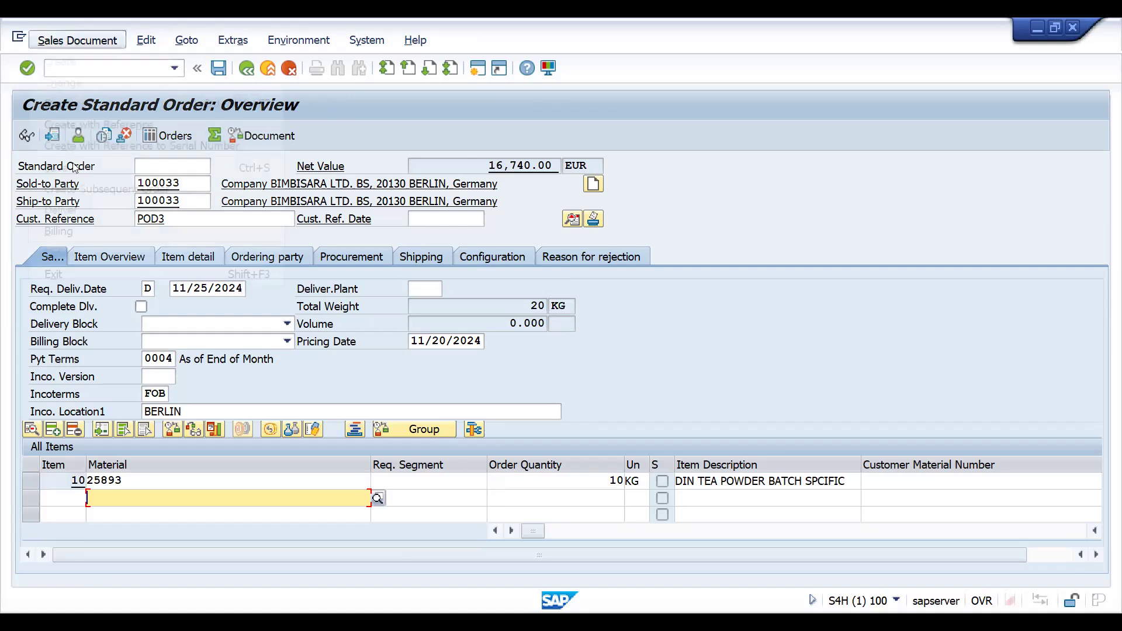
{"action": "left_click", "coordinate": [69, 210]}
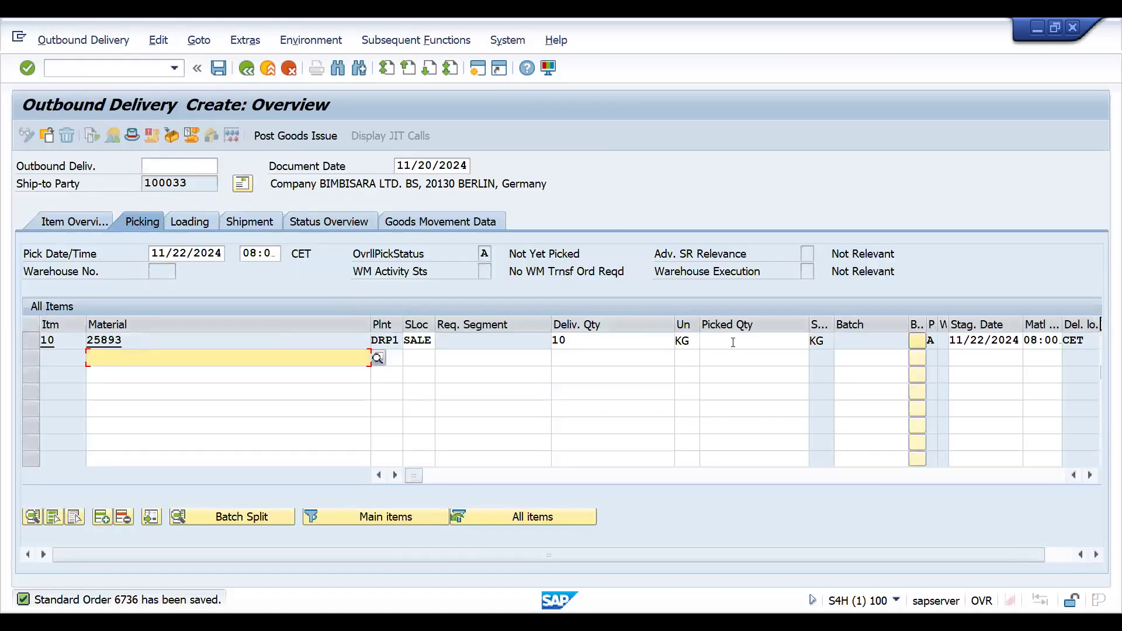
{"action": "left_click", "coordinate": [733, 341]}
{"action": "type", "text": "10"}
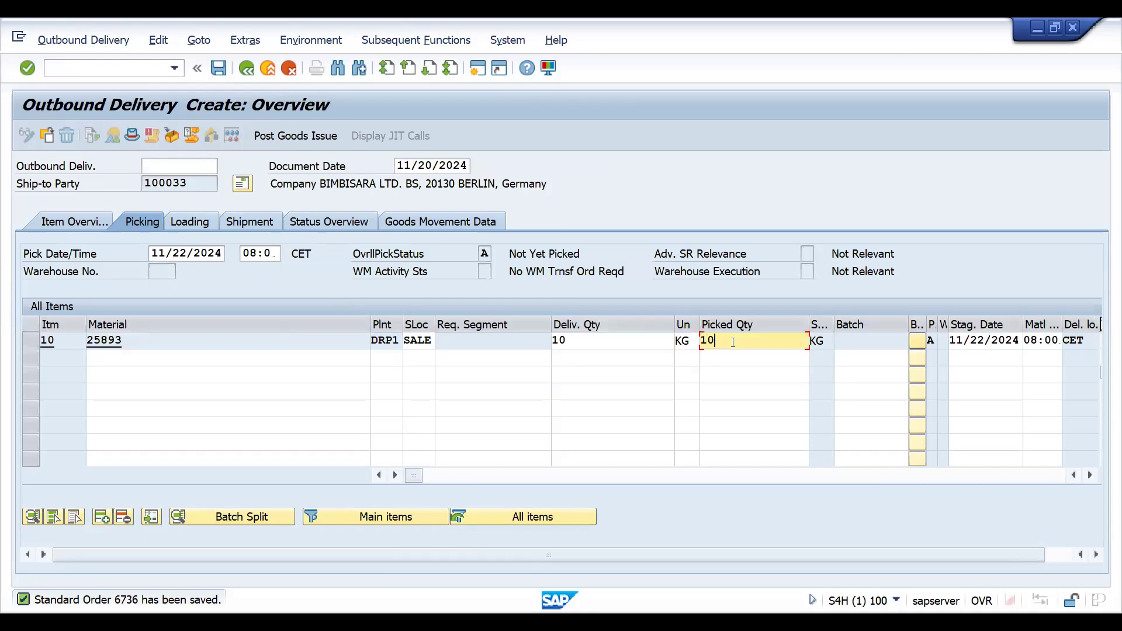
{"action": "key", "text": "Return"}
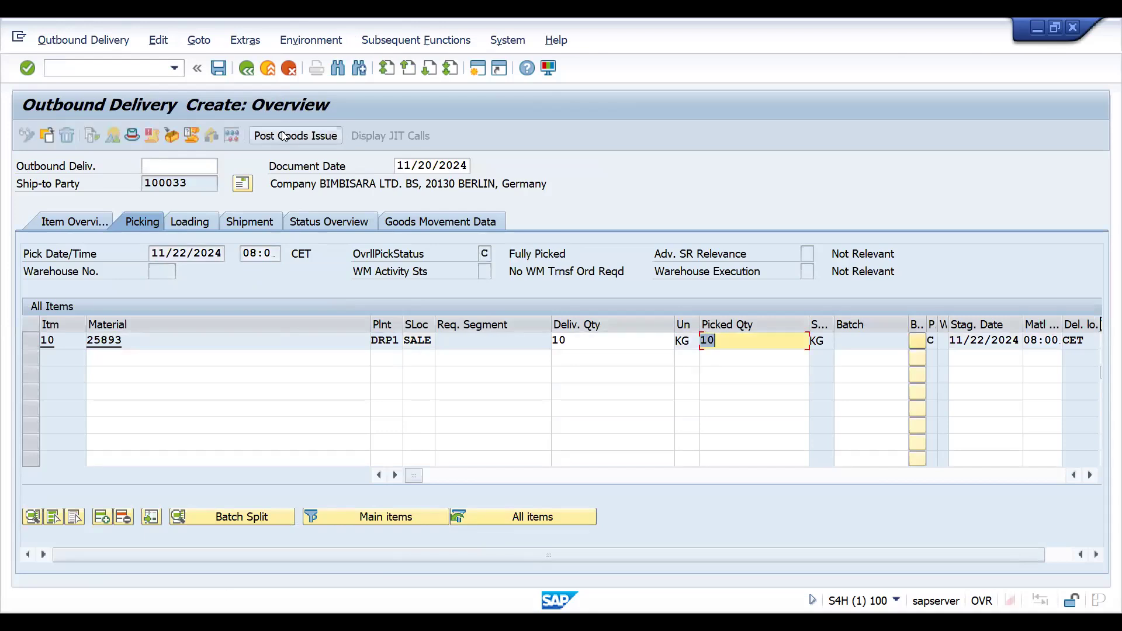
{"action": "left_click", "coordinate": [282, 137]}
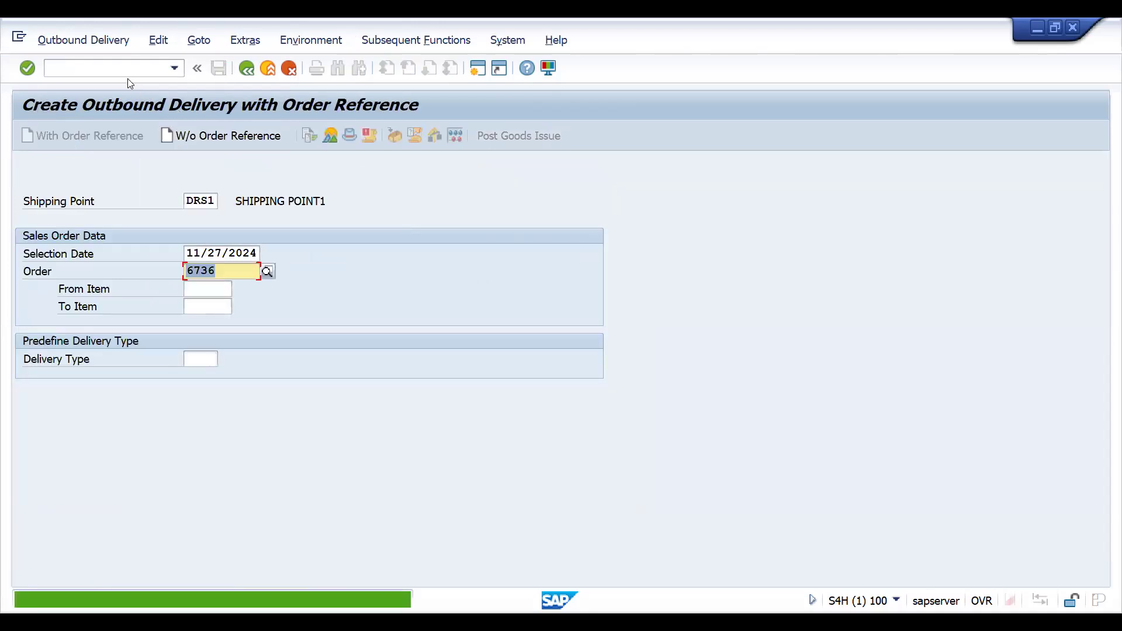
Step: Open the newly goods-issued delivery in VLPOD
{"action": "left_click", "coordinate": [119, 73]}
{"action": "type", "text": "/N"}
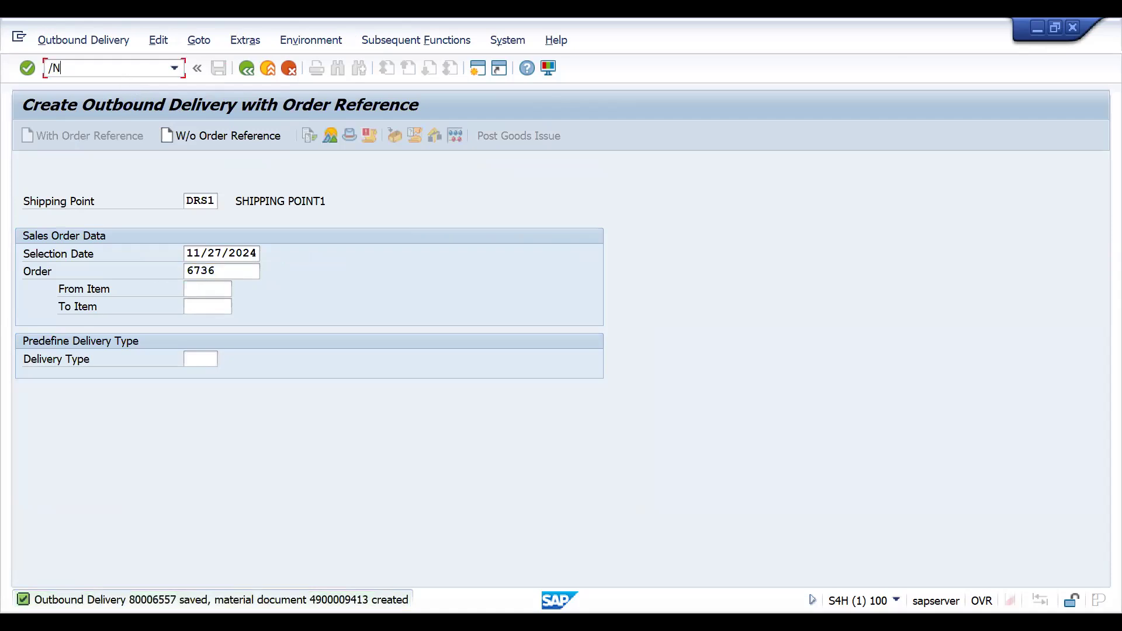
{"action": "type", "text": "VLPOD"}
{"action": "key", "text": "Return"}
{"action": "key", "text": "Return"}
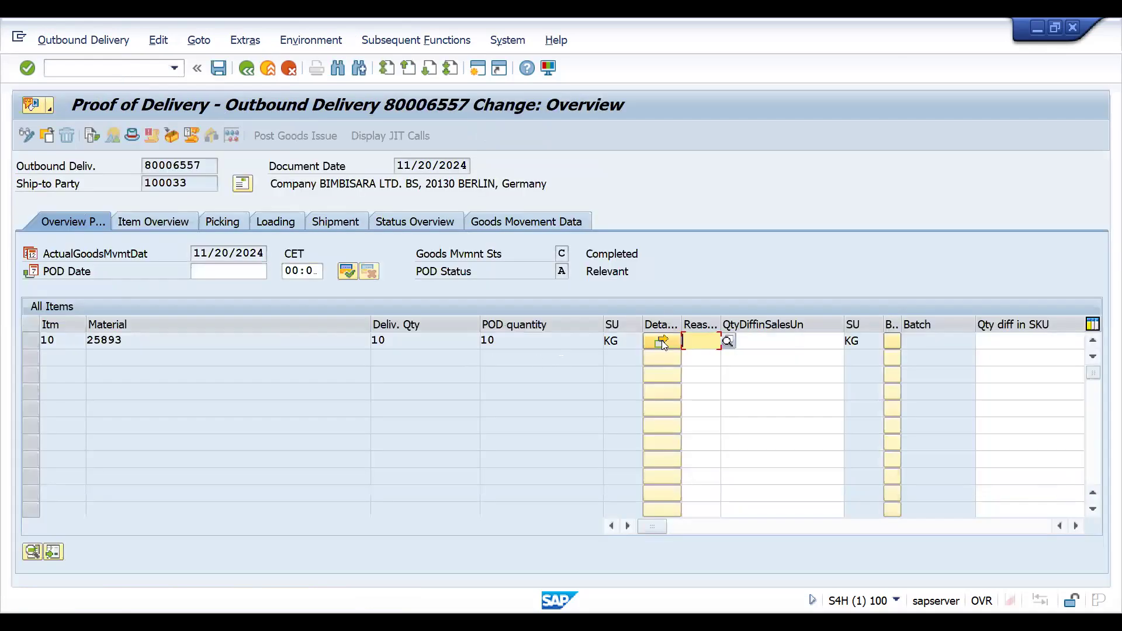
Step: Report a POD difference for item 10 with reason DFG2 and a quantity difference of 10 KG
{"action": "left_click", "coordinate": [728, 341]}
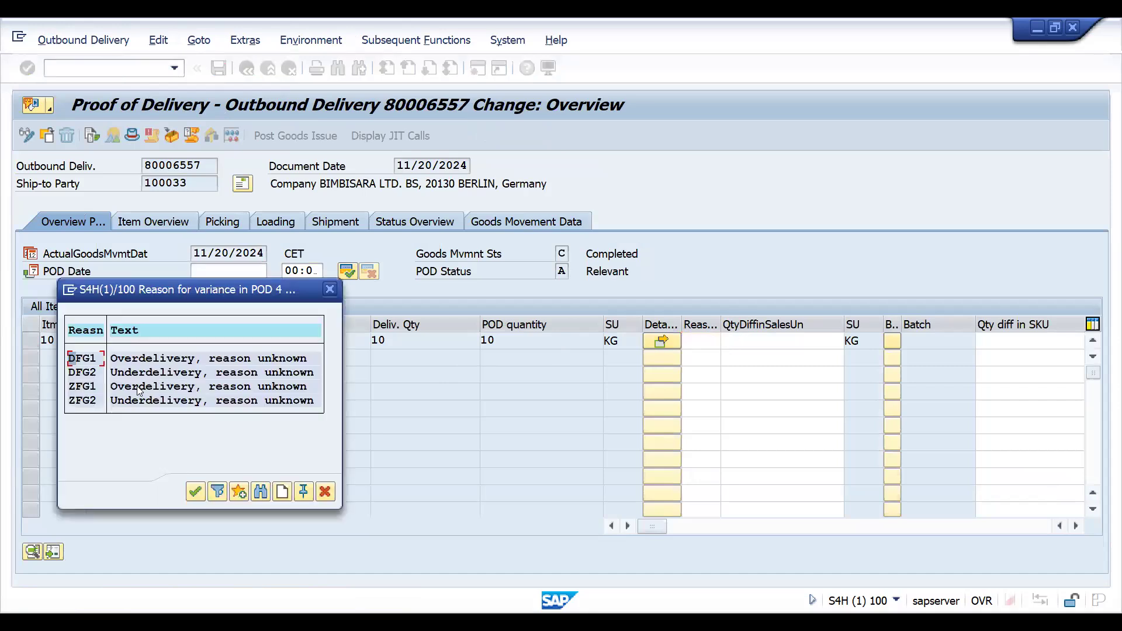
{"action": "double_click", "coordinate": [138, 373]}
{"action": "left_click", "coordinate": [755, 342]}
{"action": "type", "text": "10"}
{"action": "key", "text": "Return"}
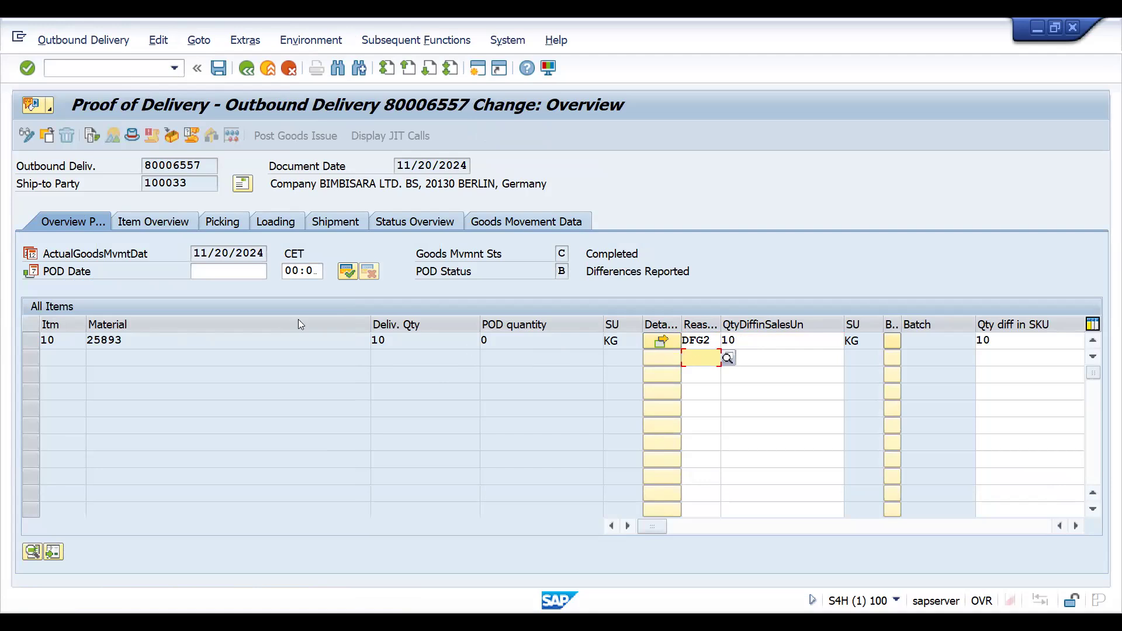
Step: Try to raise item 10's quantity difference to 20 KG
{"action": "left_click", "coordinate": [761, 339]}
{"action": "key", "text": "BackSpace"}
{"action": "key", "text": "BackSpace"}
{"action": "type", "text": "20"}
{"action": "key", "text": "Return"}
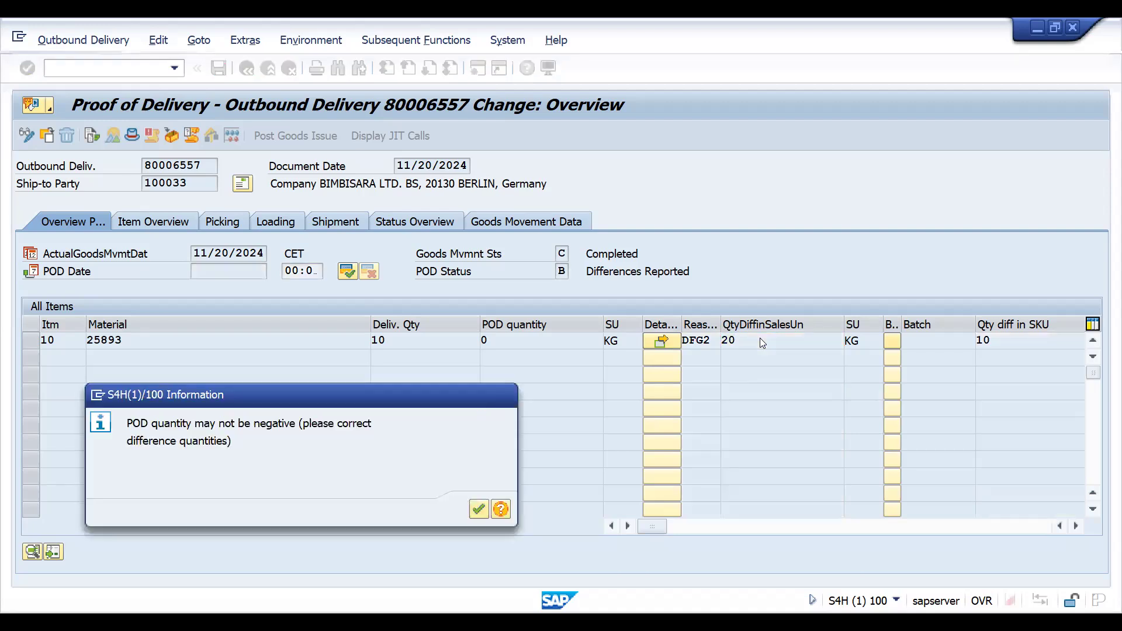
{"action": "key", "text": "Return"}
{"action": "left_click", "coordinate": [773, 338]}
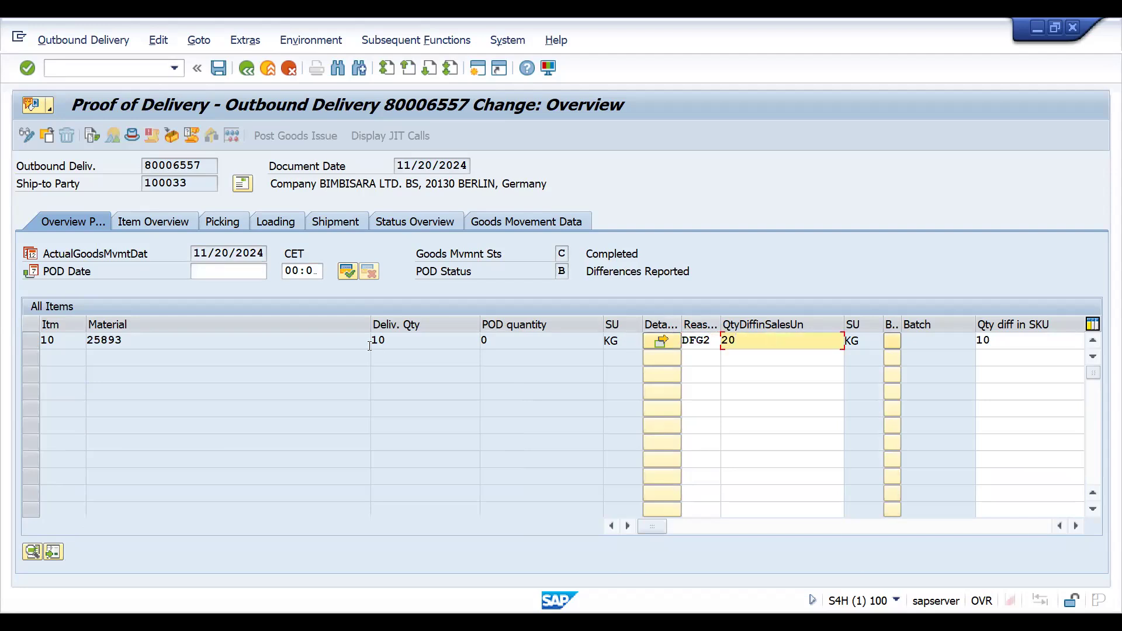
Step: Set the POD date to 11/20/2024 and try to confirm the proof of delivery with the 20 KG difference
{"action": "left_click", "coordinate": [233, 271]}
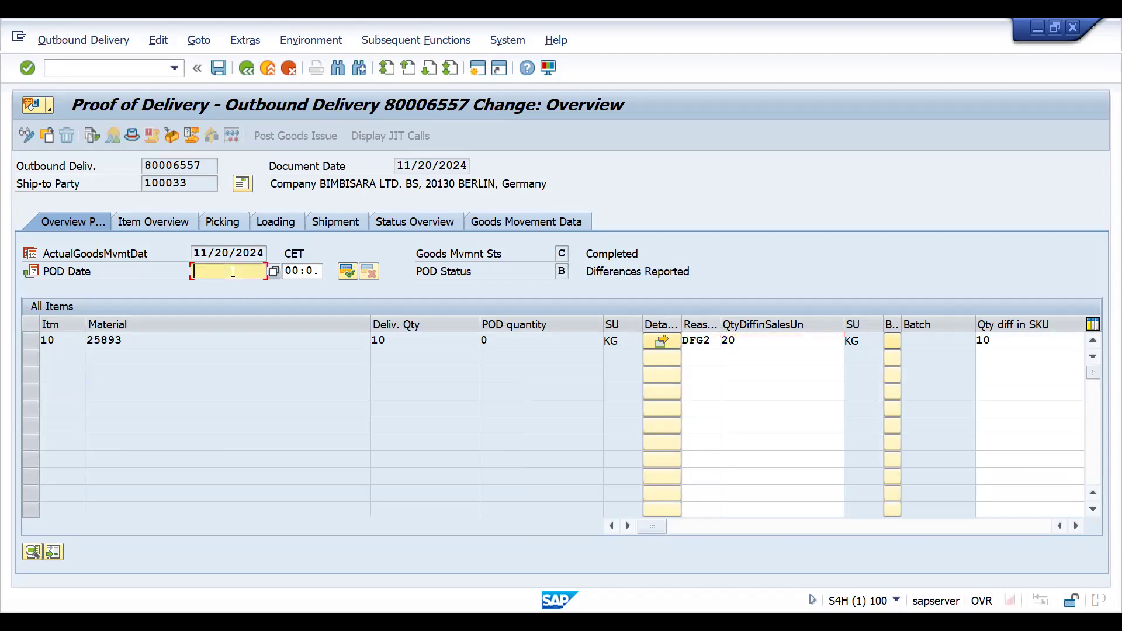
{"action": "left_click", "coordinate": [275, 271]}
{"action": "double_click", "coordinate": [242, 384]}
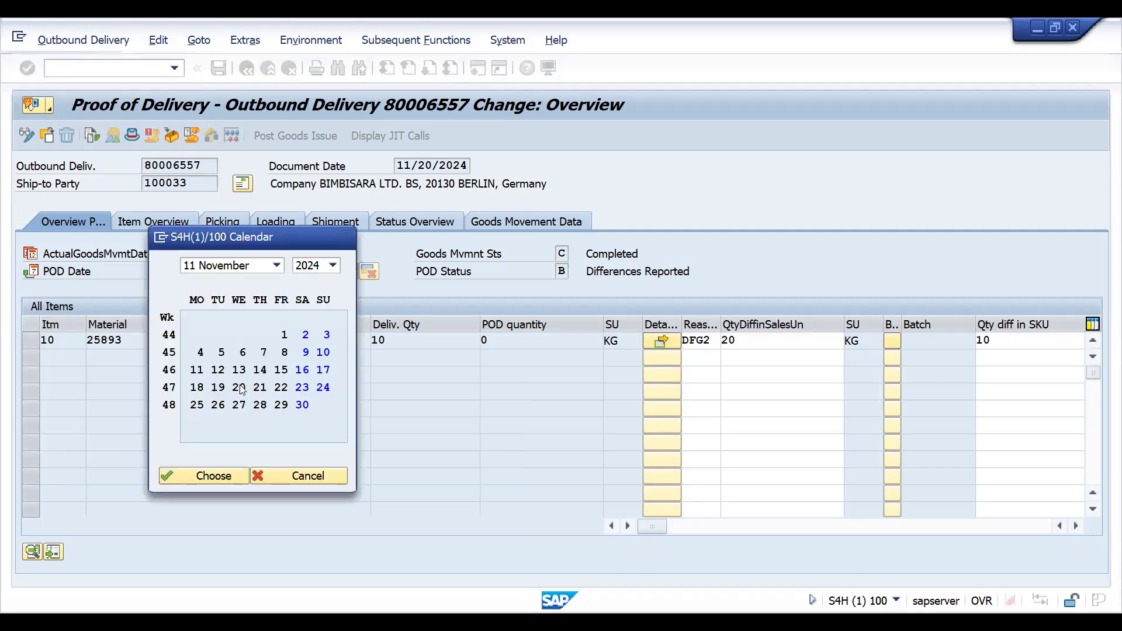
{"action": "left_click", "coordinate": [349, 276]}
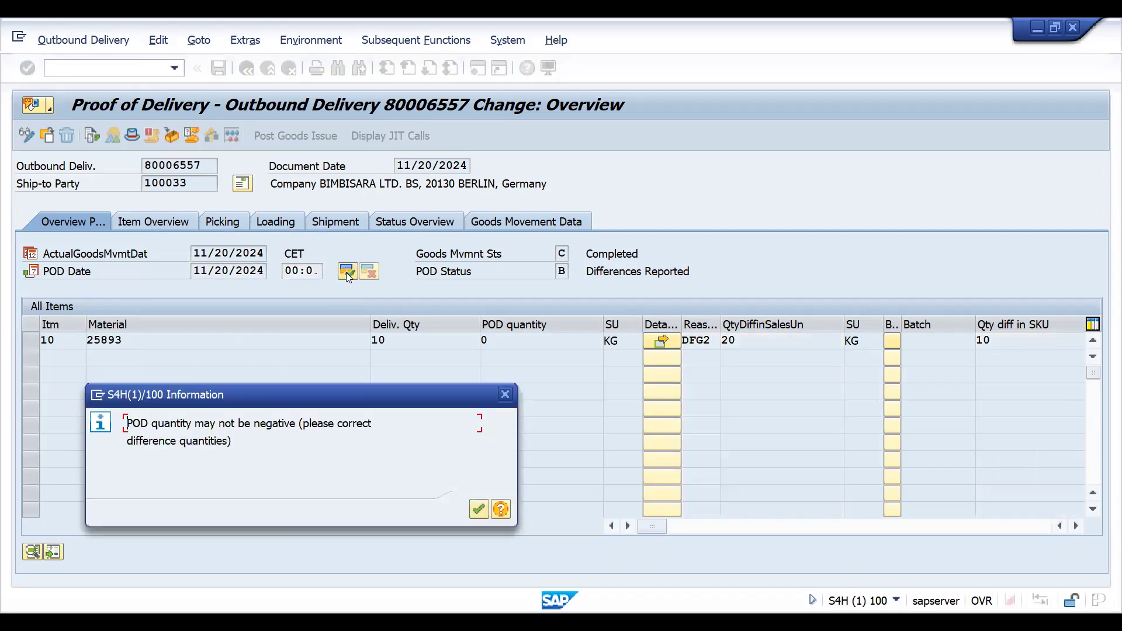
Step: Change item 10's POD difference reason to DFG1, overdelivery with unknown reason
{"action": "key", "text": "Return"}
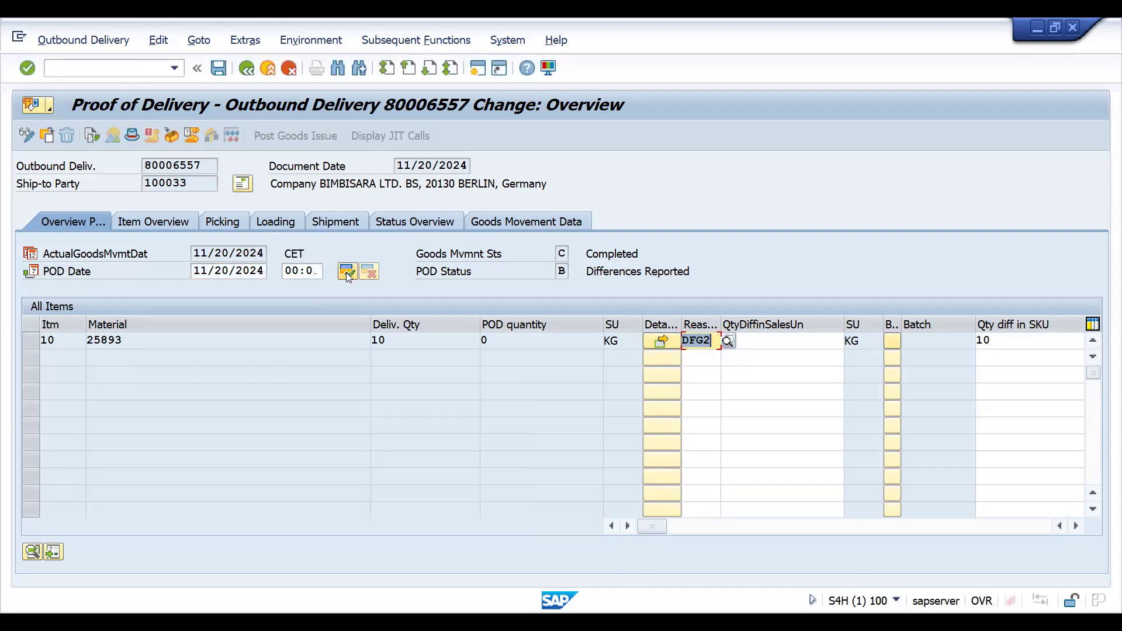
{"action": "left_click", "coordinate": [765, 341]}
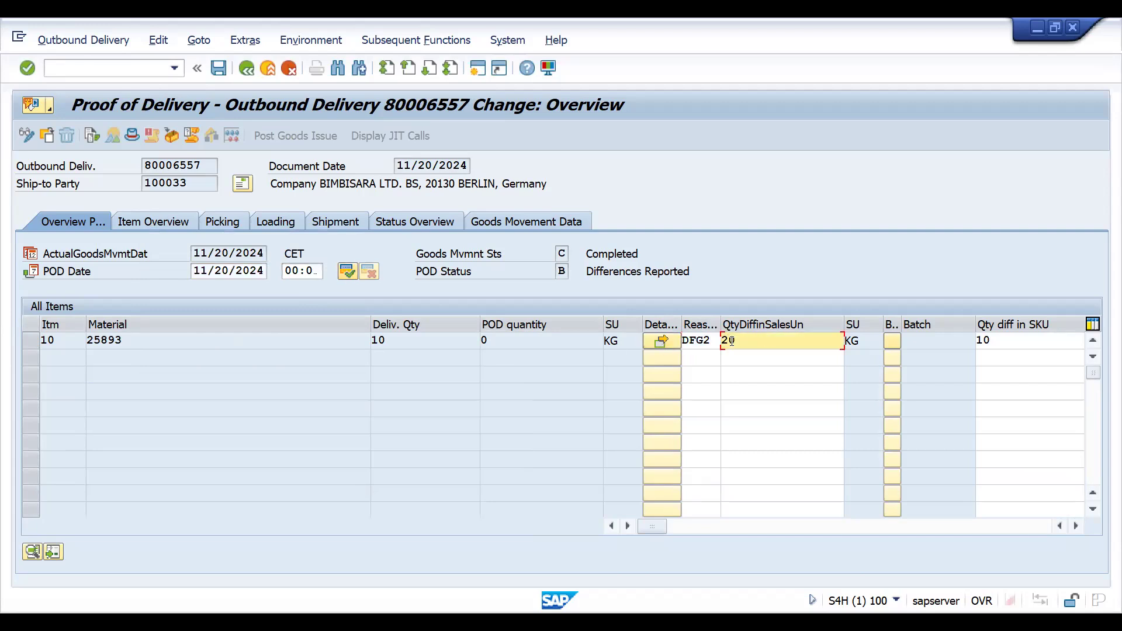
{"action": "left_click", "coordinate": [715, 340]}
{"action": "left_click", "coordinate": [734, 345]}
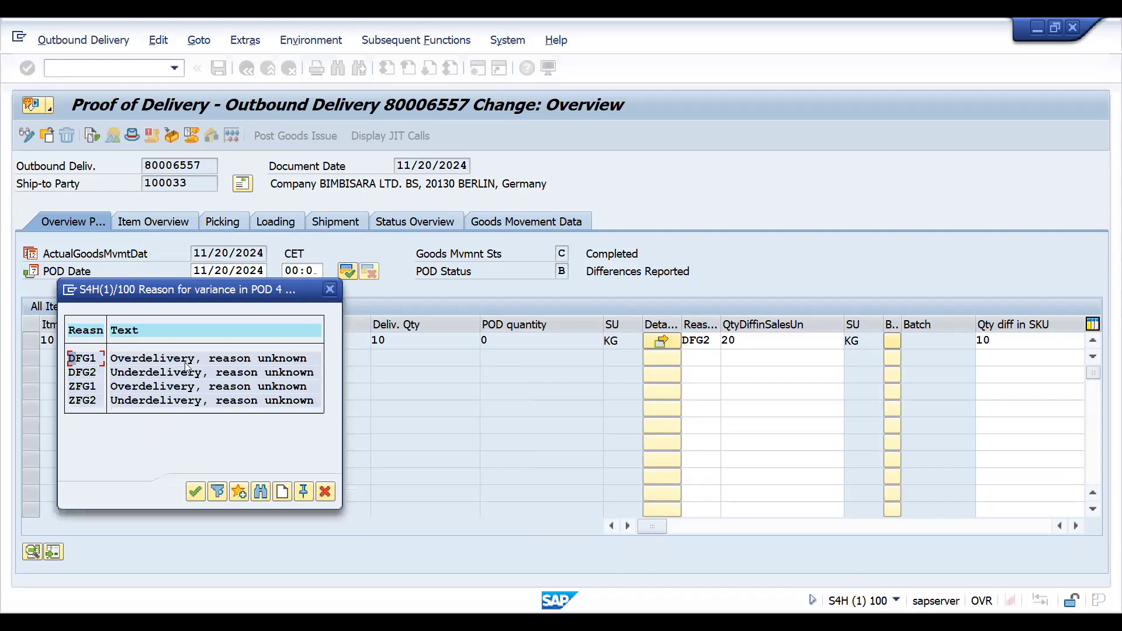
{"action": "left_click", "coordinate": [186, 361]}
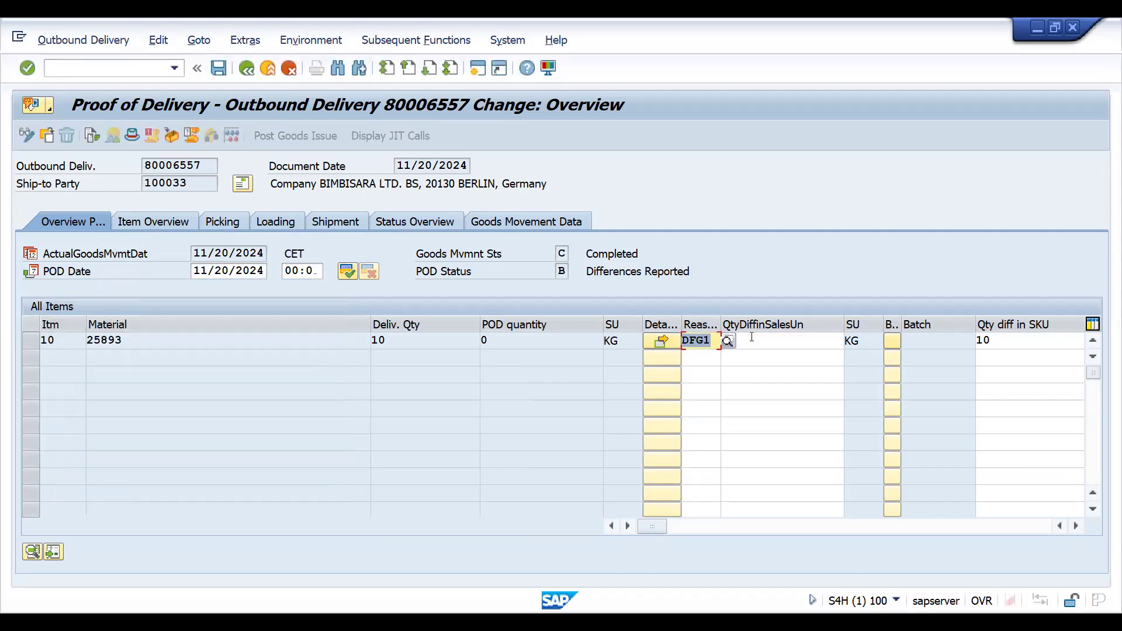
Step: Try a quantity difference of 20 KG for item 10 with the overdelivery reason
{"action": "left_click", "coordinate": [775, 339]}
{"action": "type", "text": "20"}
{"action": "key", "text": "Return"}
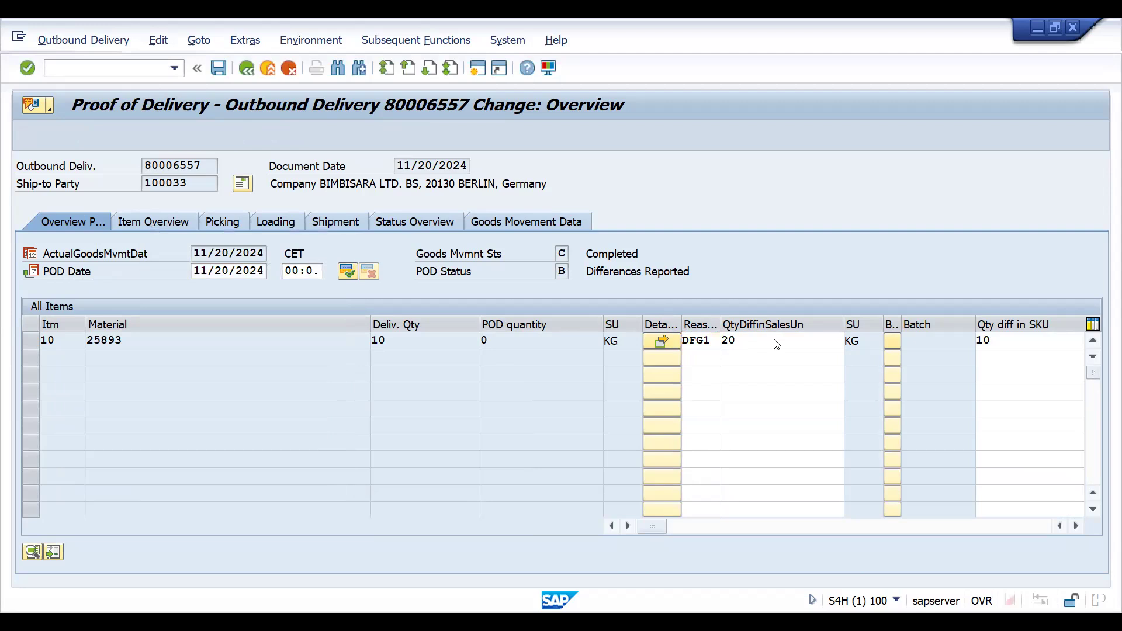
{"action": "key", "text": "Return"}
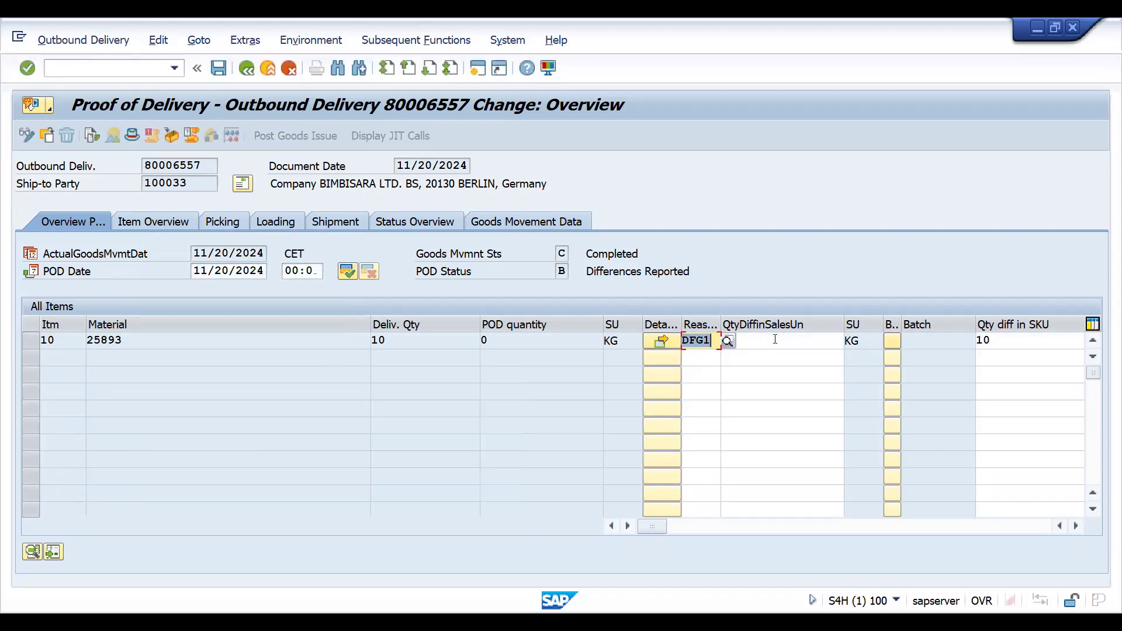
Step: Set item 10's POD quantity difference in sales units to 10 KG
{"action": "left_click", "coordinate": [764, 339]}
{"action": "type", "text": "10"}
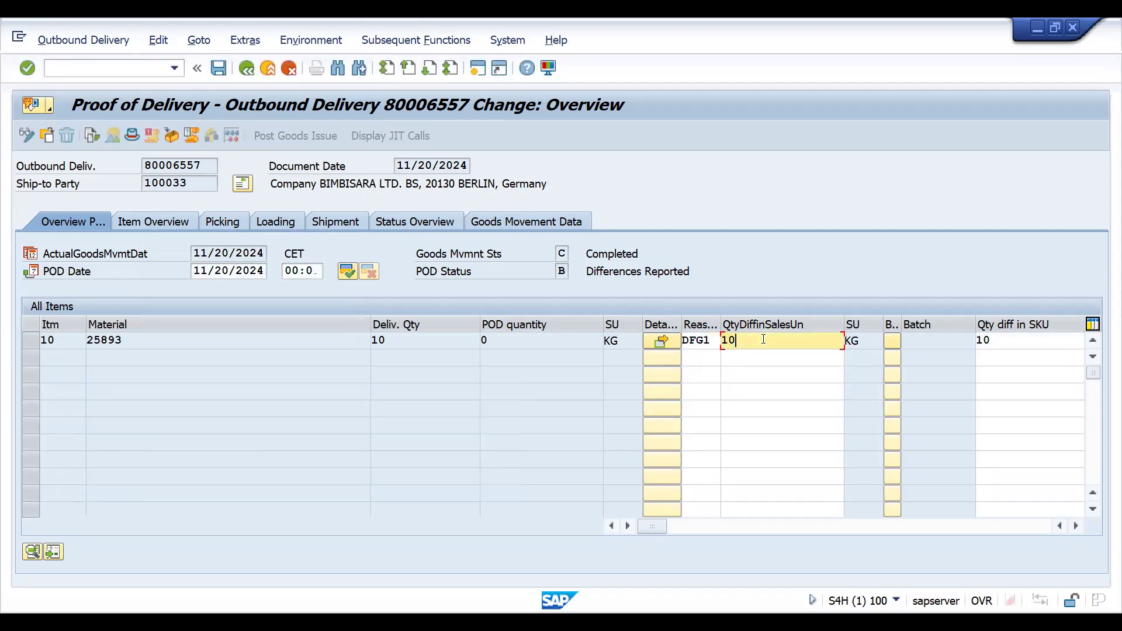
{"action": "key", "text": "Return"}
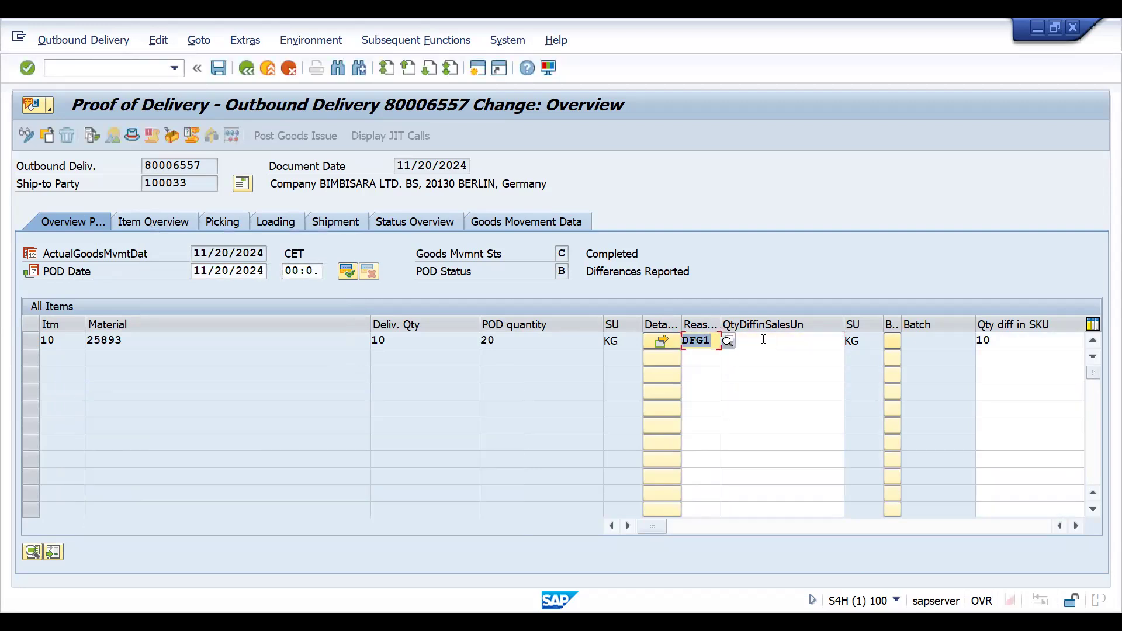
{"action": "left_click", "coordinate": [787, 342]}
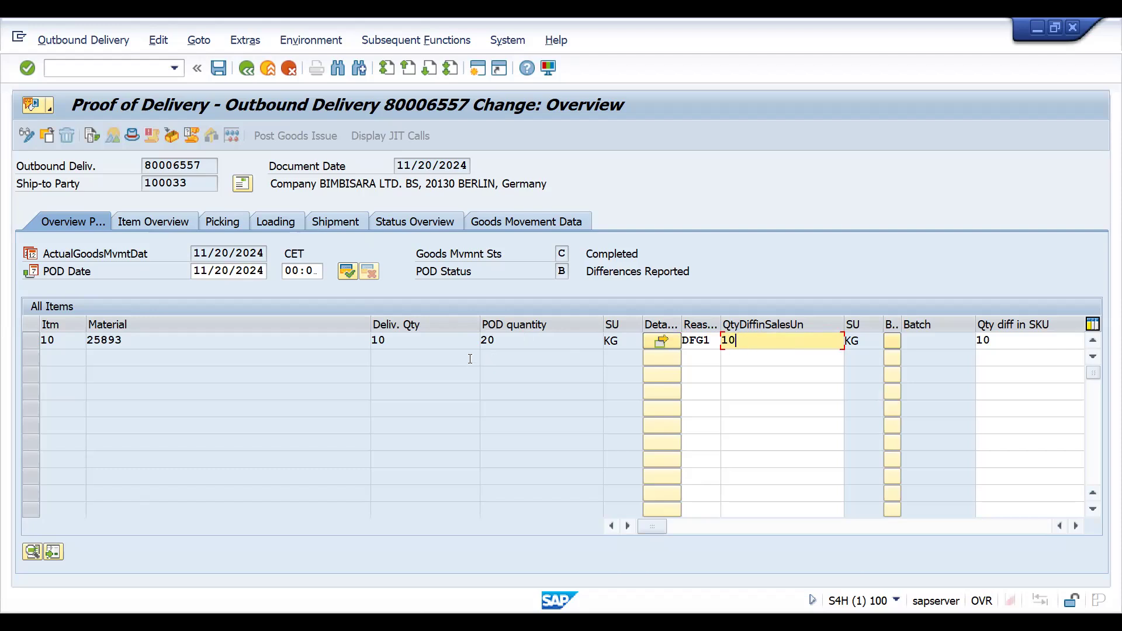
Step: Confirm the proof of delivery with the overdelivery difference and save the outbound delivery
{"action": "left_click", "coordinate": [347, 272]}
{"action": "left_click", "coordinate": [564, 271]}
{"action": "left_click", "coordinate": [523, 339]}
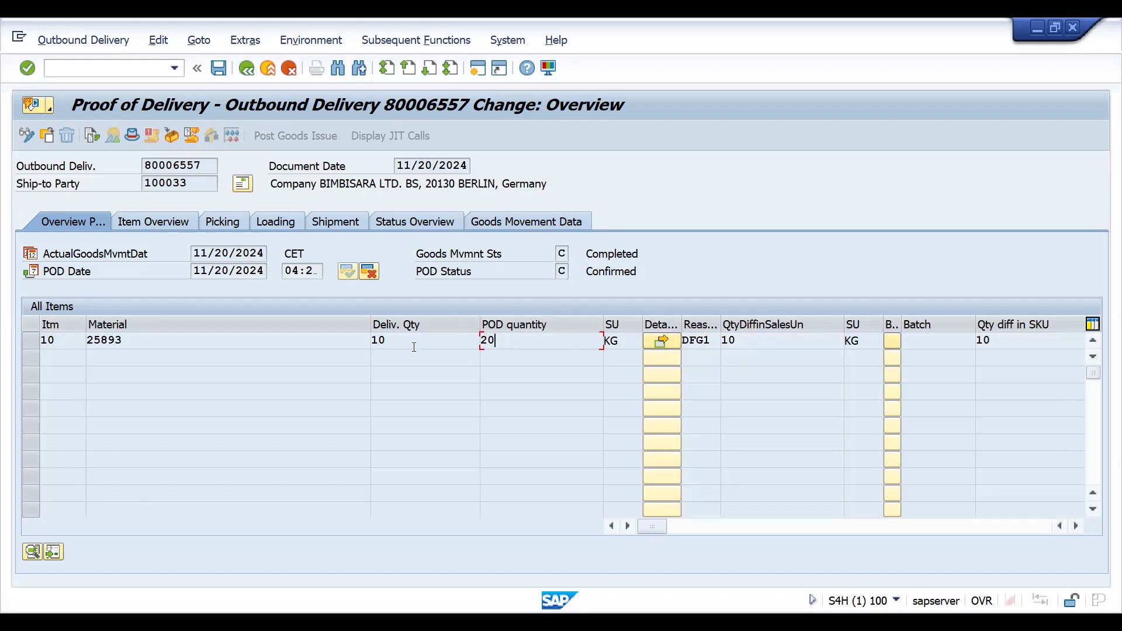
{"action": "left_click", "coordinate": [524, 341]}
{"action": "left_click", "coordinate": [219, 69]}
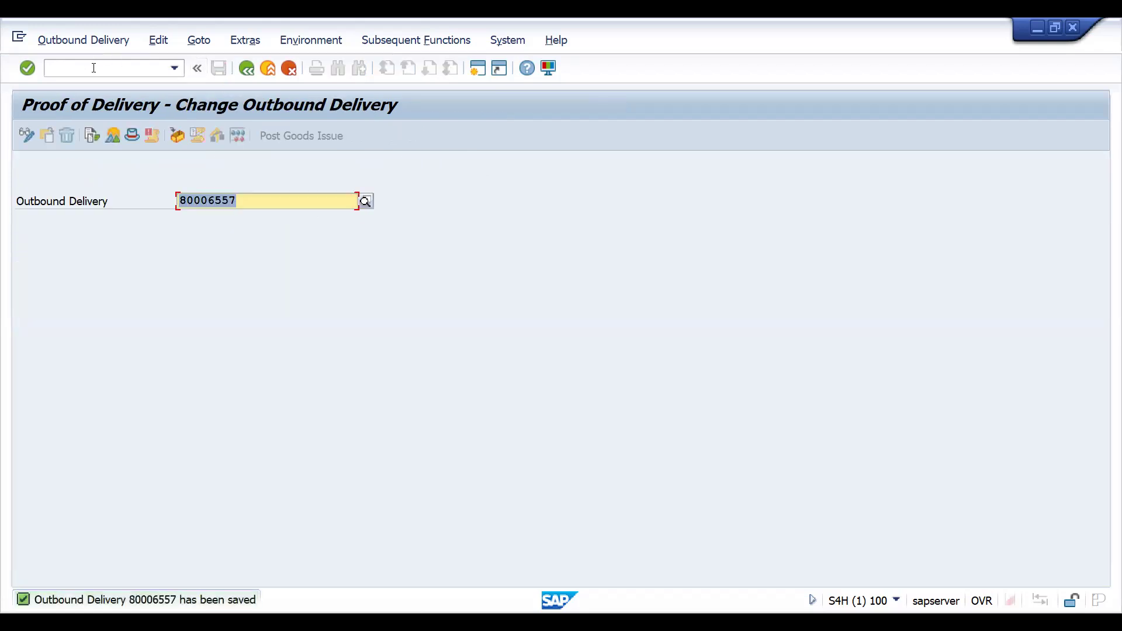
Step: Create and save the F2 invoice for the confirmed delivery in VF01
{"action": "left_click", "coordinate": [94, 68]}
{"action": "type", "text": "/nVF01"}
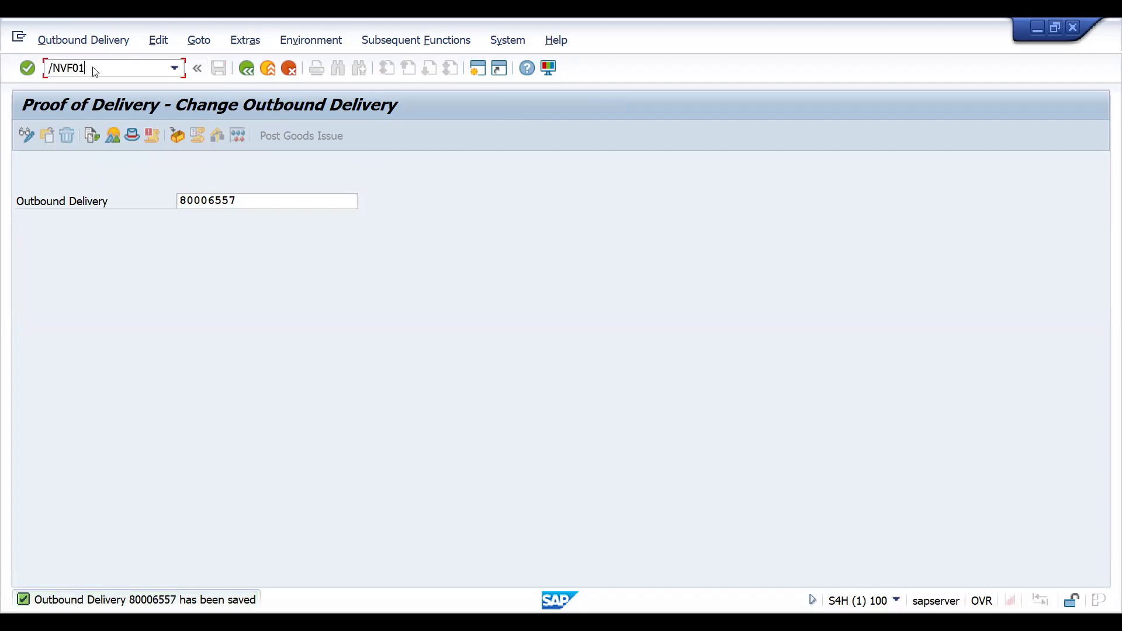
{"action": "key", "text": "Return"}
{"action": "key", "text": "Return"}
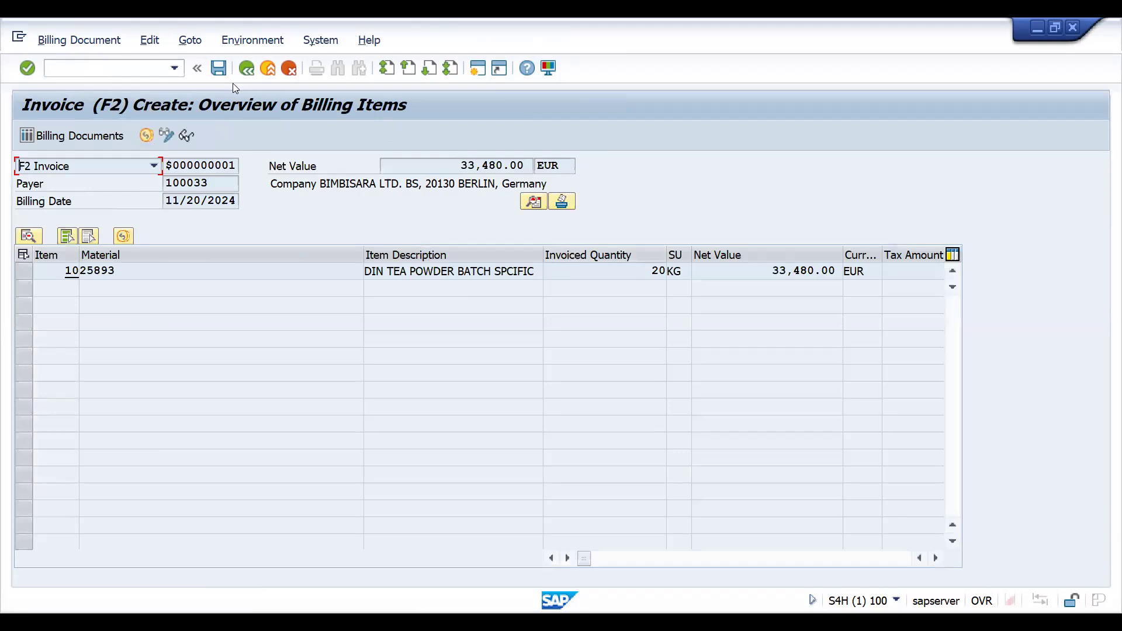
{"action": "left_click", "coordinate": [218, 69]}
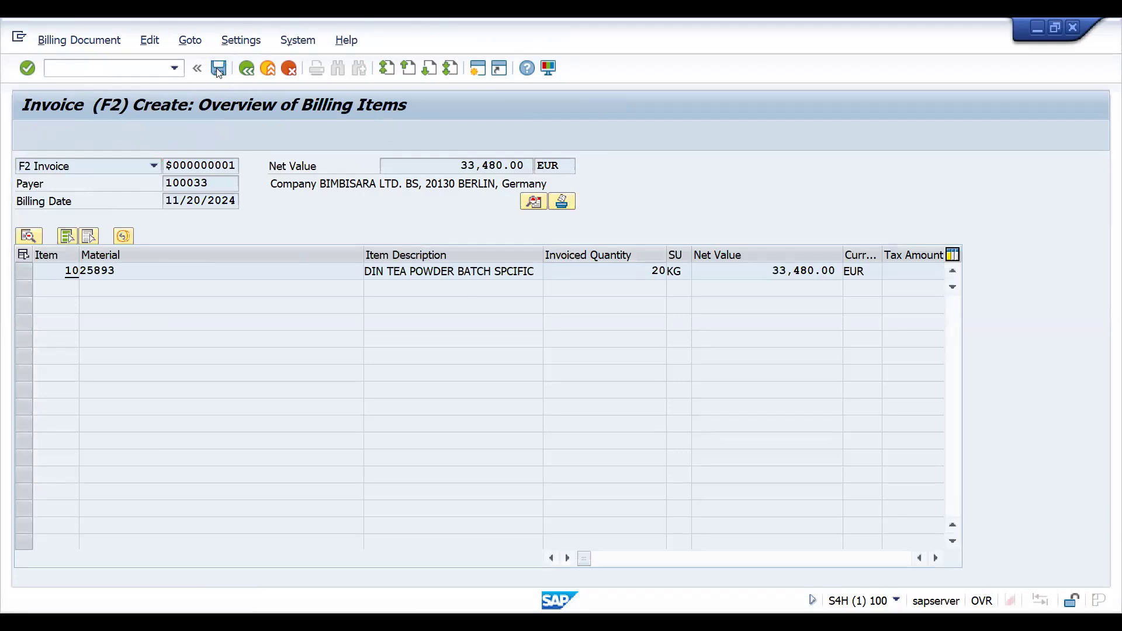
Step: Clear the POD-Relevant flag in the shipping data of business partner BIMBISARA LTD. using transaction BP, and save the change
{"action": "left_click", "coordinate": [92, 68]}
{"action": "type", "text": "/N"}
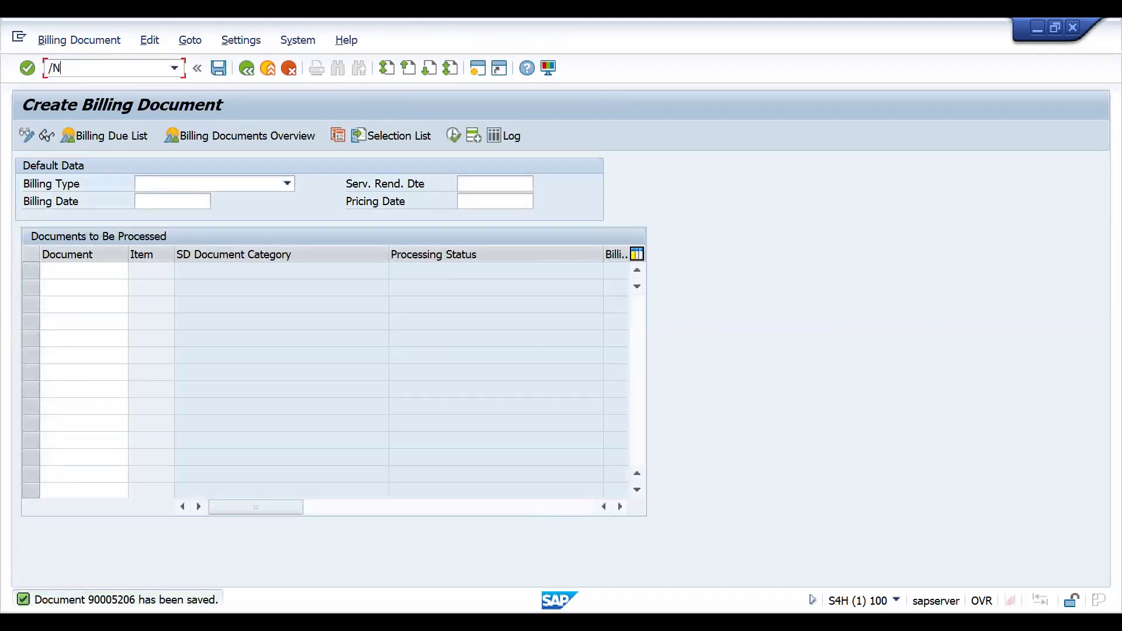
{"action": "type", "text": "BP"}
{"action": "key", "text": "Return"}
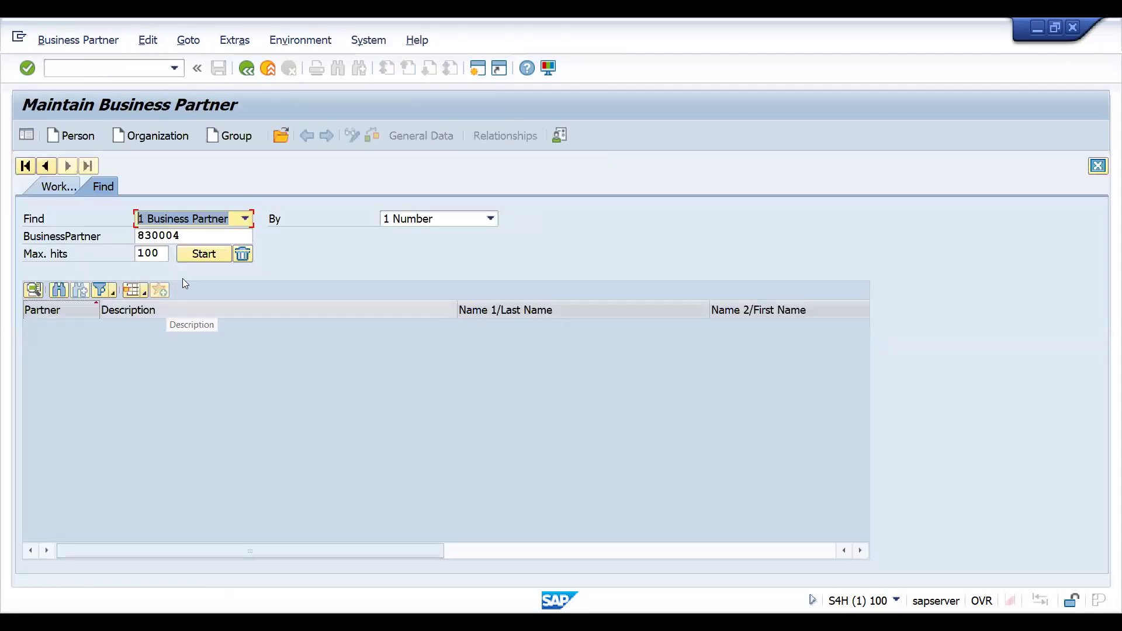
{"action": "left_click", "coordinate": [201, 254]}
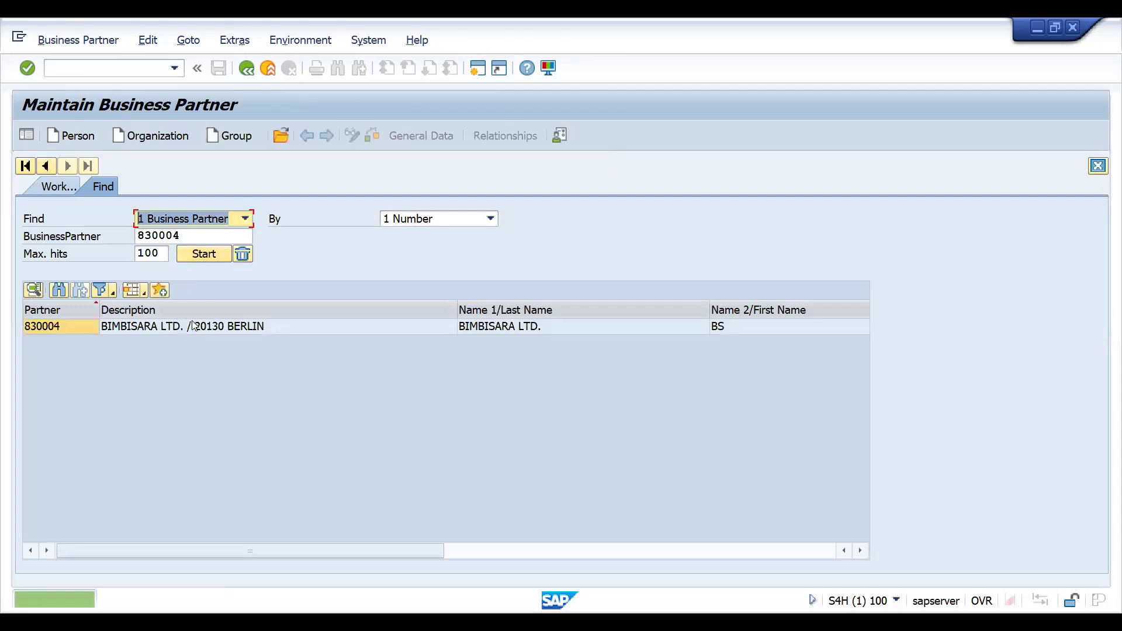
{"action": "double_click", "coordinate": [192, 326]}
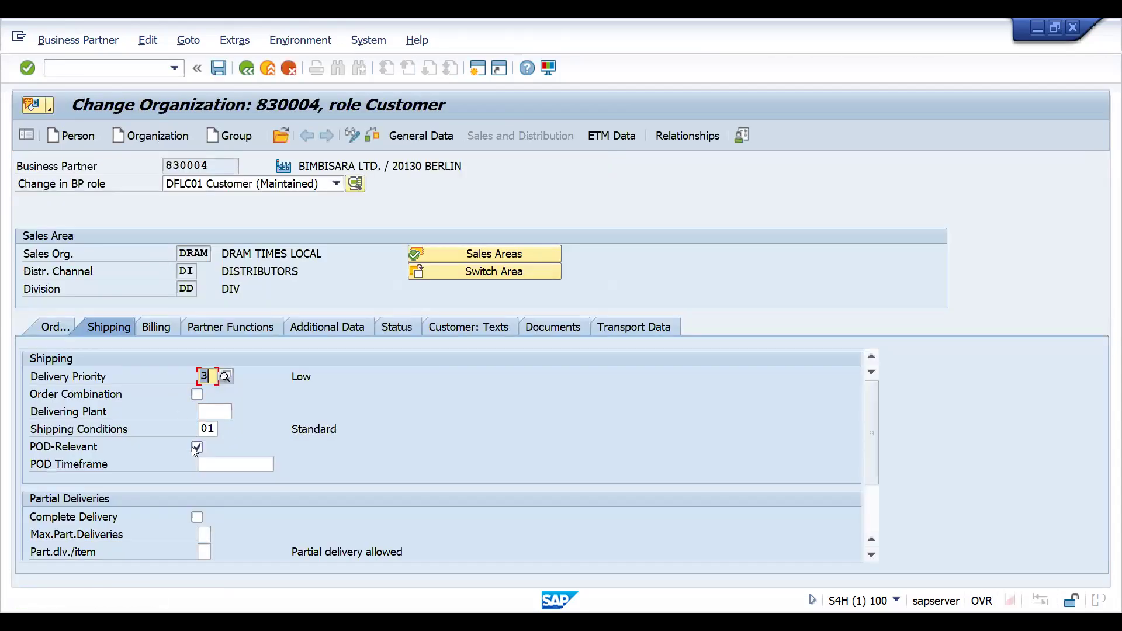
{"action": "left_click", "coordinate": [196, 448]}
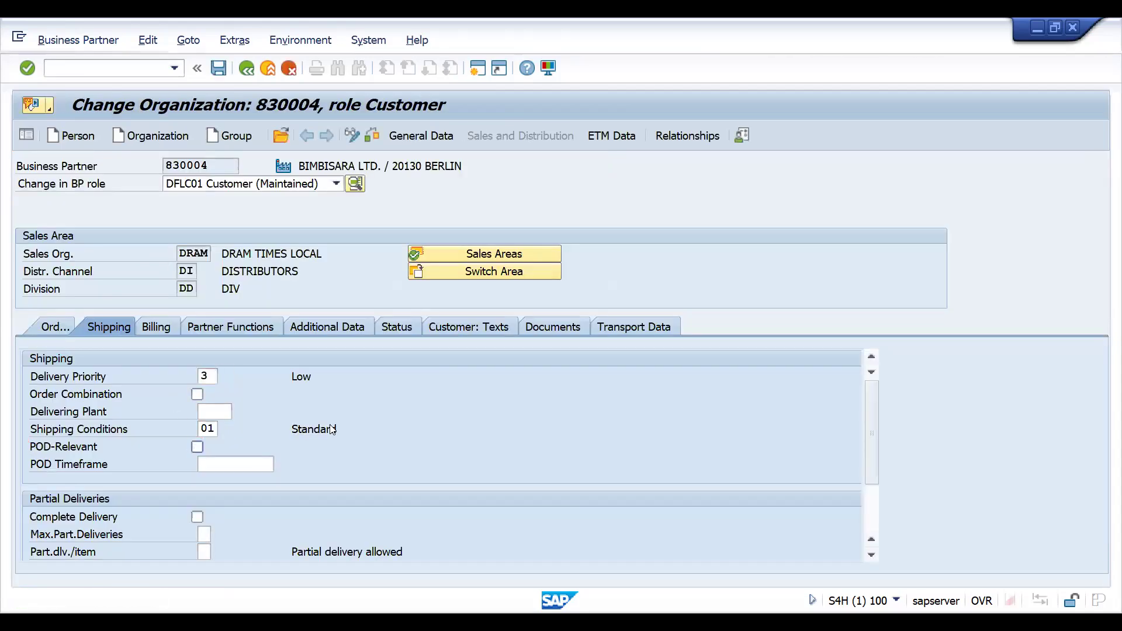
{"action": "key", "text": "ctrl+s"}
Step: Start a new standard order of type DOR1 in VA01 for sales area DRAM, DI, DD
{"action": "left_click", "coordinate": [75, 71]}
{"action": "type", "text": "/nva02"}
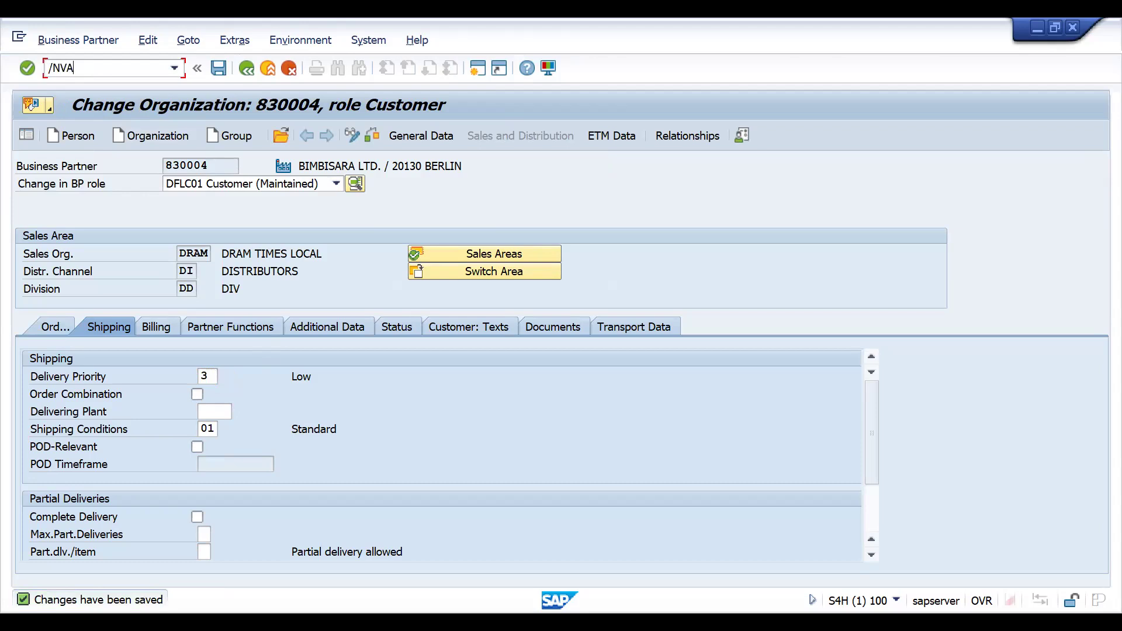
{"action": "key", "text": "Return"}
{"action": "key", "text": "Return"}
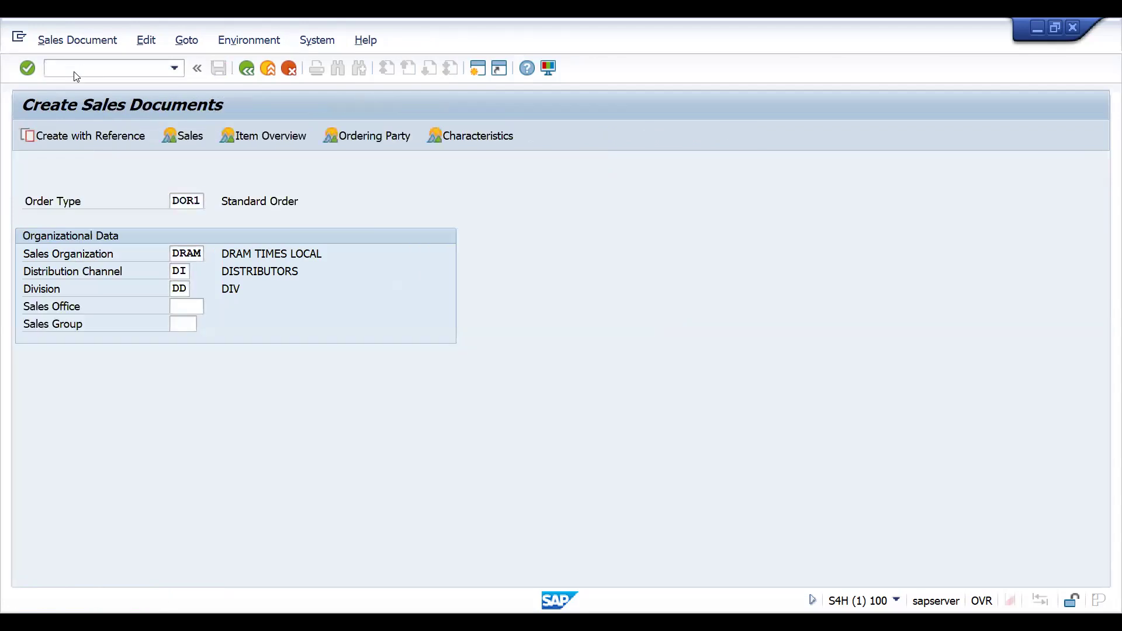
{"action": "key", "text": "space"}
{"action": "key", "text": "Down"}
{"action": "key", "text": "Return"}
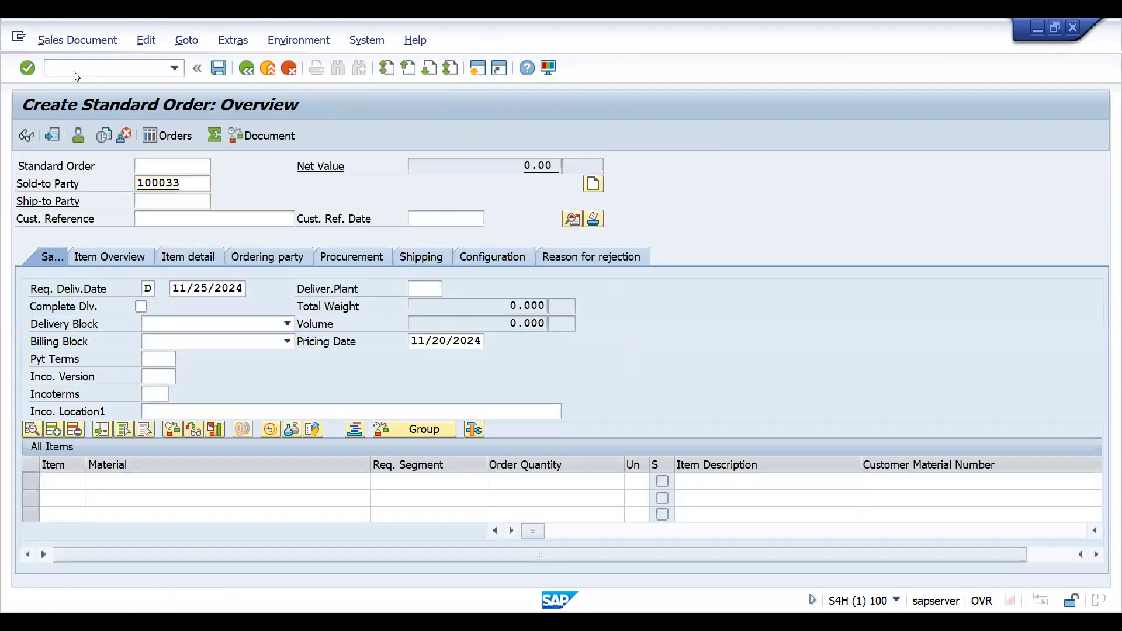
Step: Enter customer reference POD4 in the standard order and add an item for material 25893 with order quantity 10
{"action": "key", "text": "space"}
{"action": "type", "text": "POD4"}
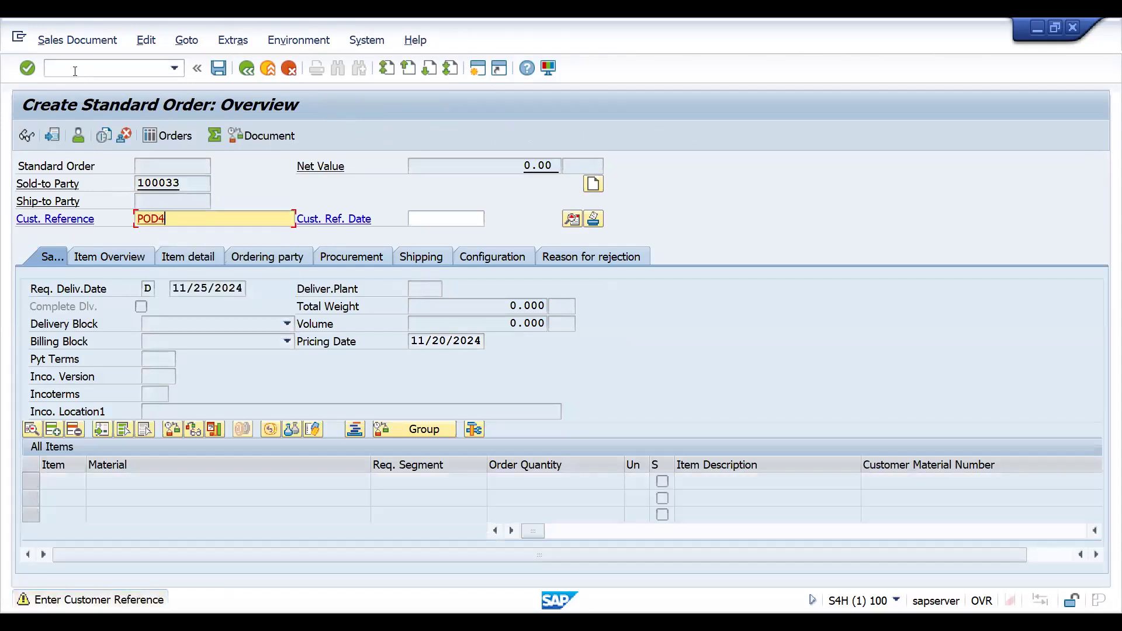
{"action": "key", "text": "Return"}
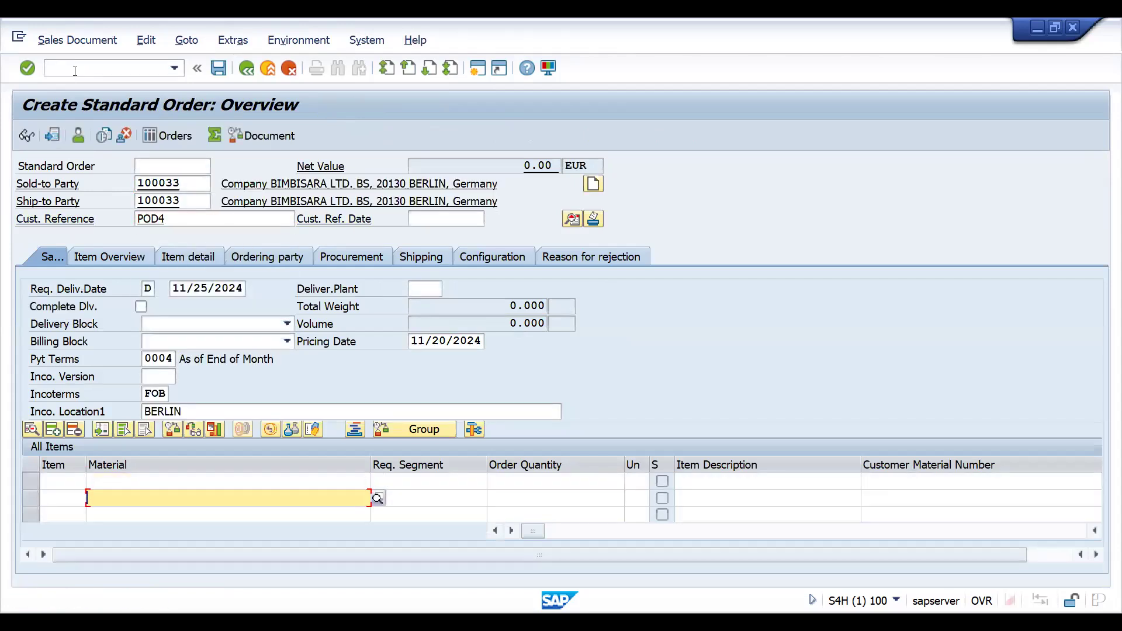
{"action": "key", "text": "space"}
{"action": "key", "text": "Return"}
{"action": "key", "text": "Tab"}
{"action": "key", "text": "Tab"}
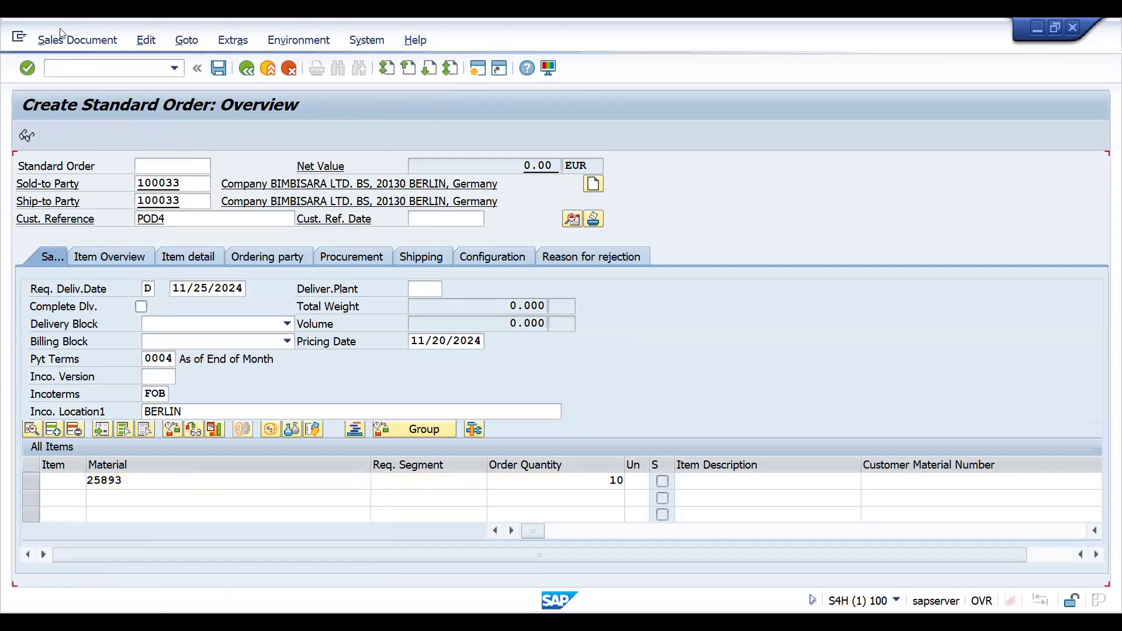
{"action": "key", "text": "Return"}
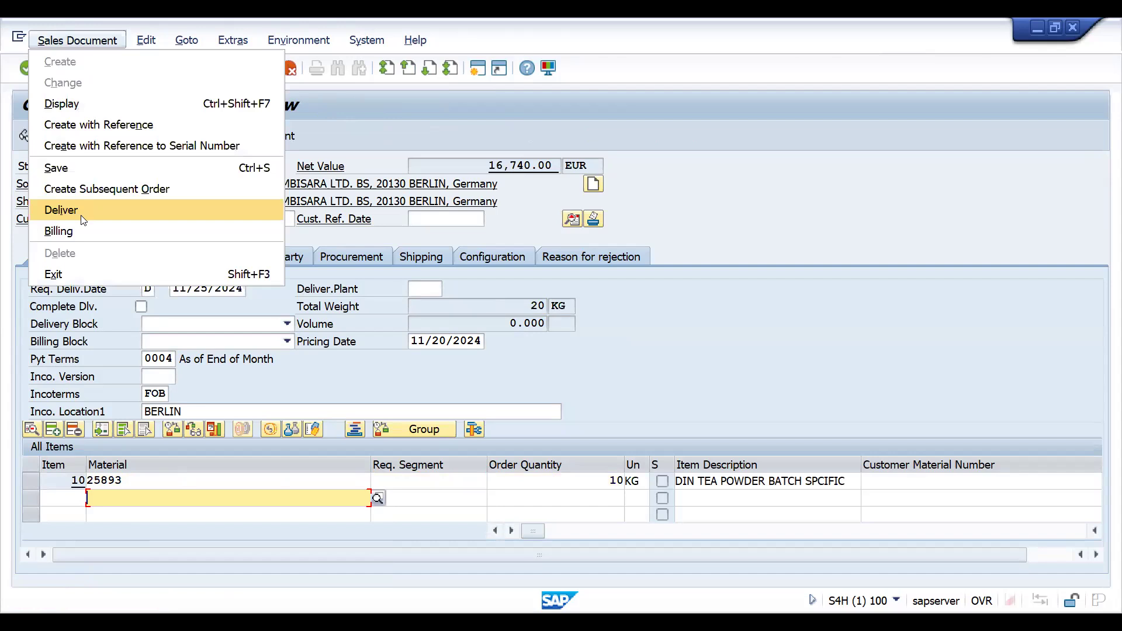
Step: Create the outbound delivery from the sales order with a picked quantity of 10 KG and post the goods issue
{"action": "left_click", "coordinate": [82, 208]}
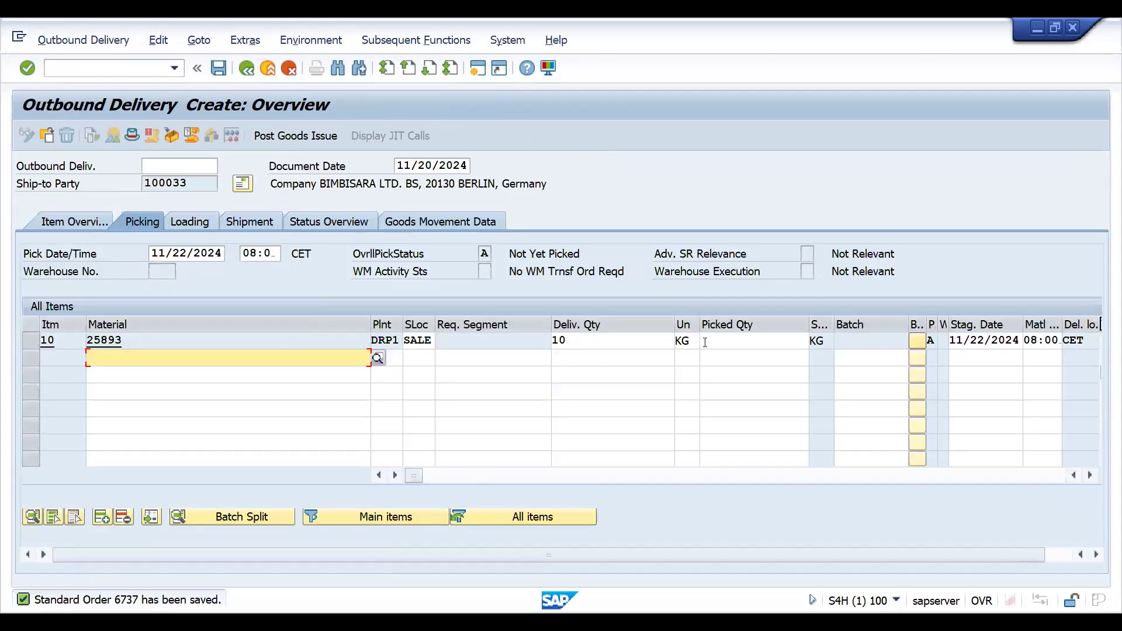
{"action": "left_click", "coordinate": [705, 342]}
{"action": "type", "text": "10"}
{"action": "key", "text": "Return"}
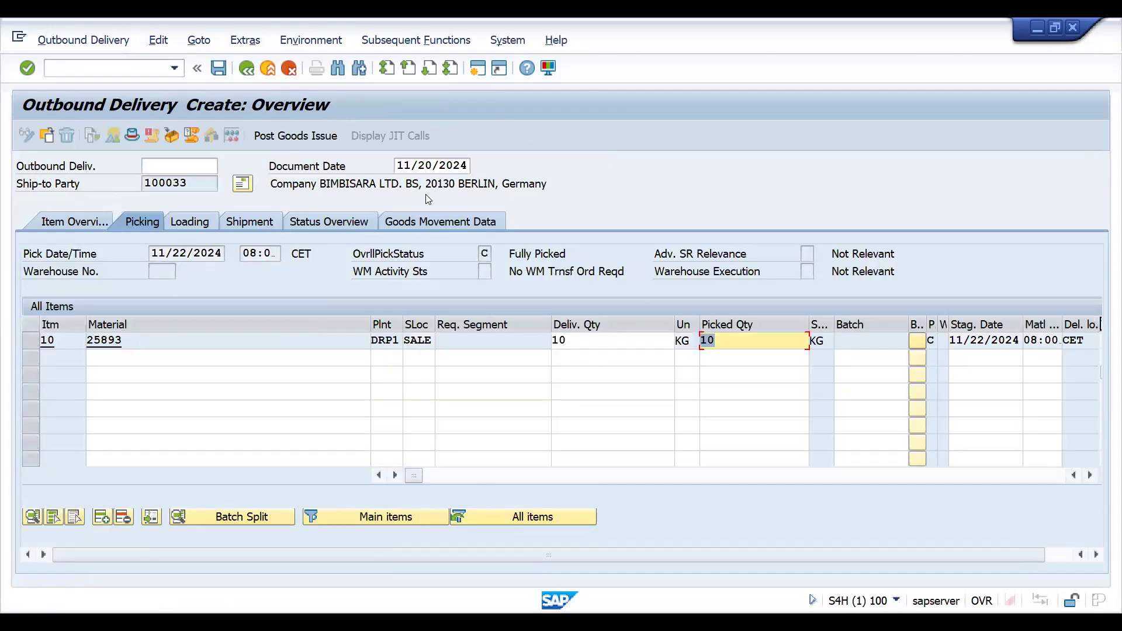
{"action": "left_click", "coordinate": [297, 137]}
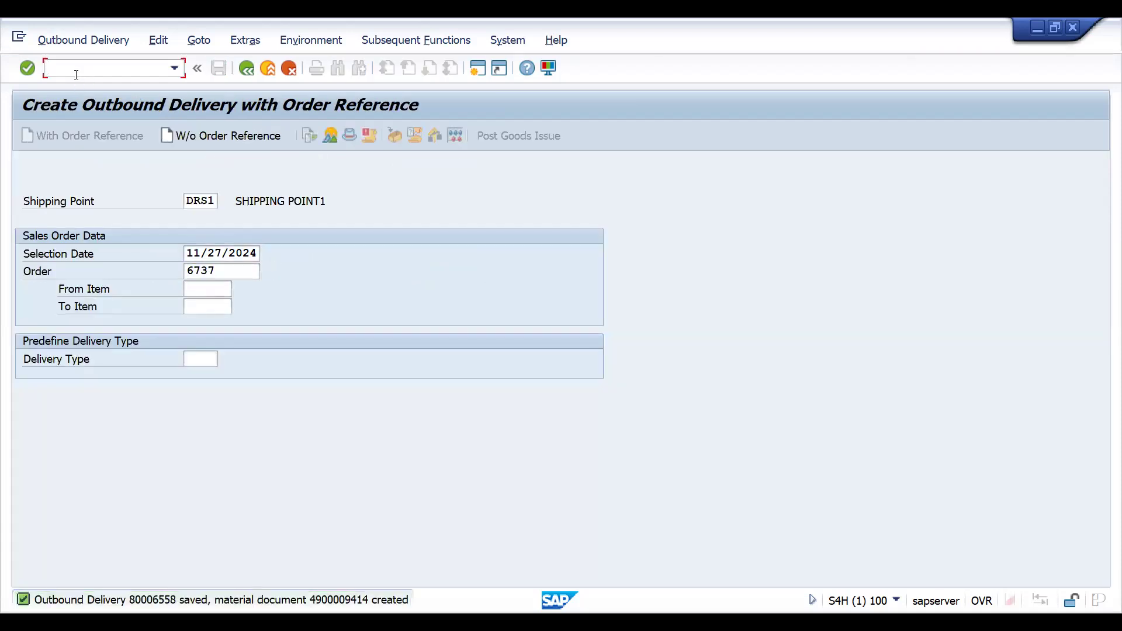
Step: Open the new outbound delivery for change with transaction VL02 and check the proof of delivery status in its status overview
{"action": "type", "text": "/NVL02"}
{"action": "key", "text": "Return"}
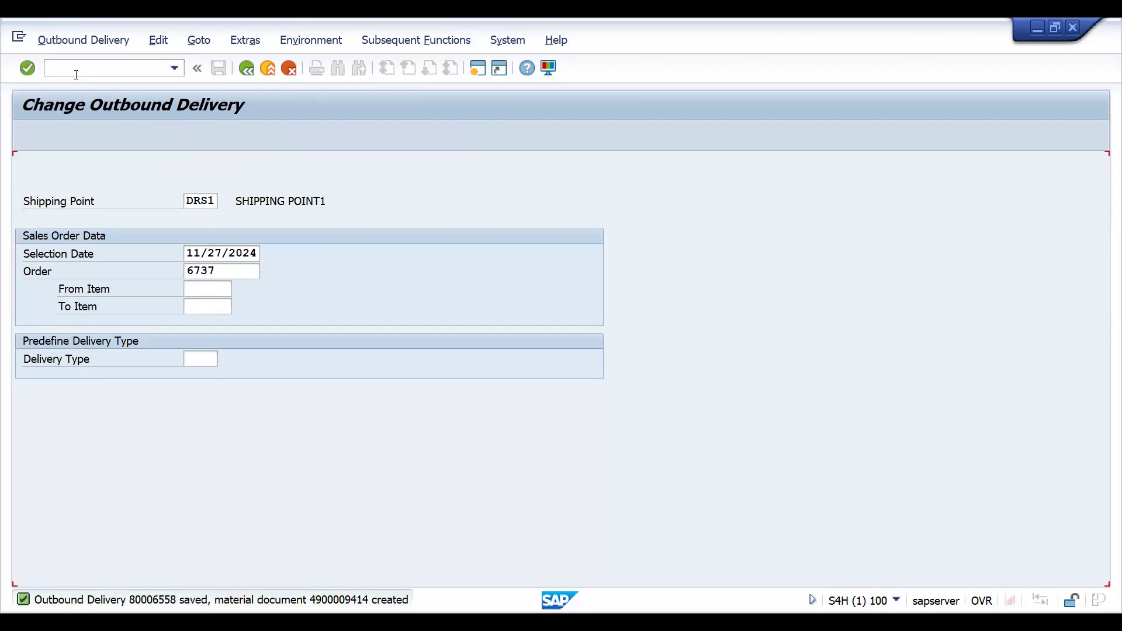
{"action": "key", "text": "Return"}
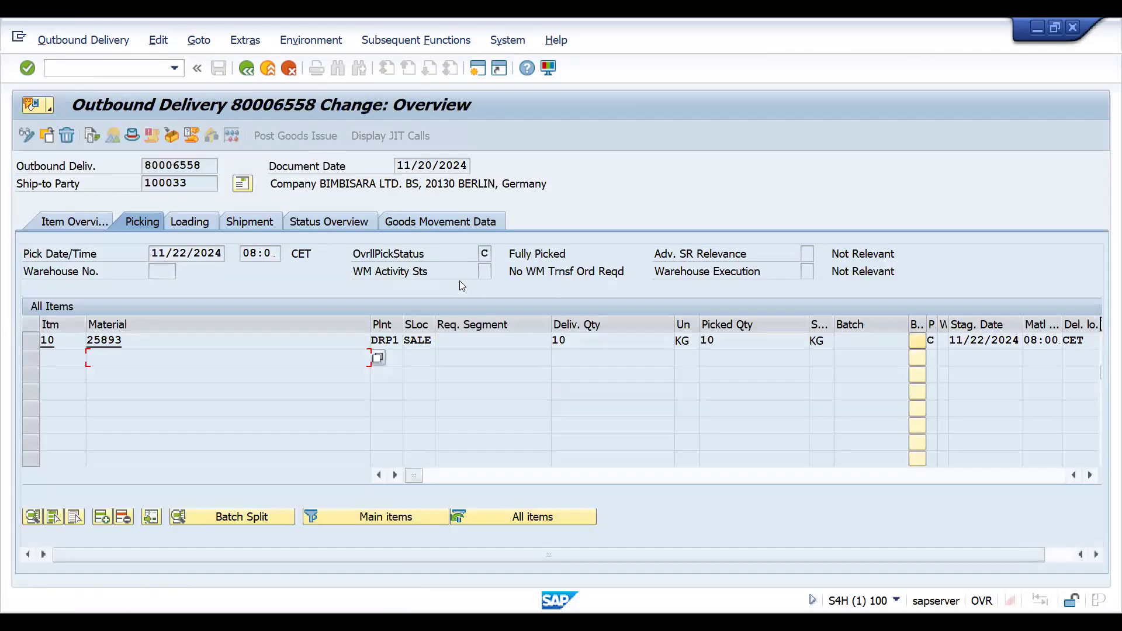
{"action": "left_click", "coordinate": [325, 219]}
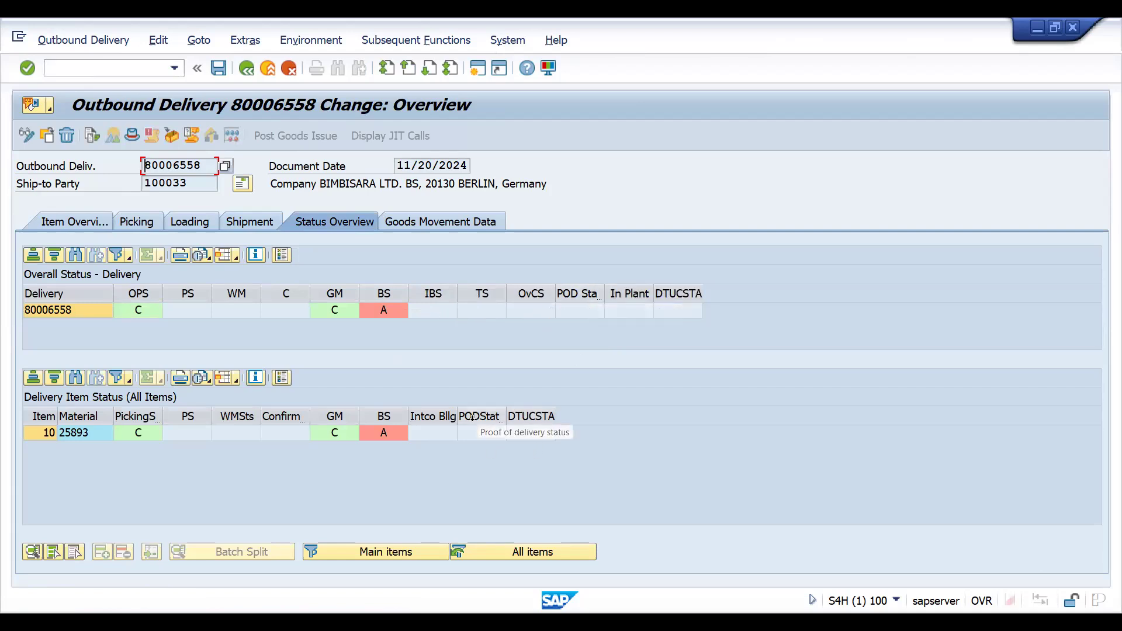
Step: Create an F2 invoice for the outbound delivery with transaction VF01 and save the billing document
{"action": "left_click", "coordinate": [111, 71]}
{"action": "type", "text": "/NVF01"}
{"action": "key", "text": "Return"}
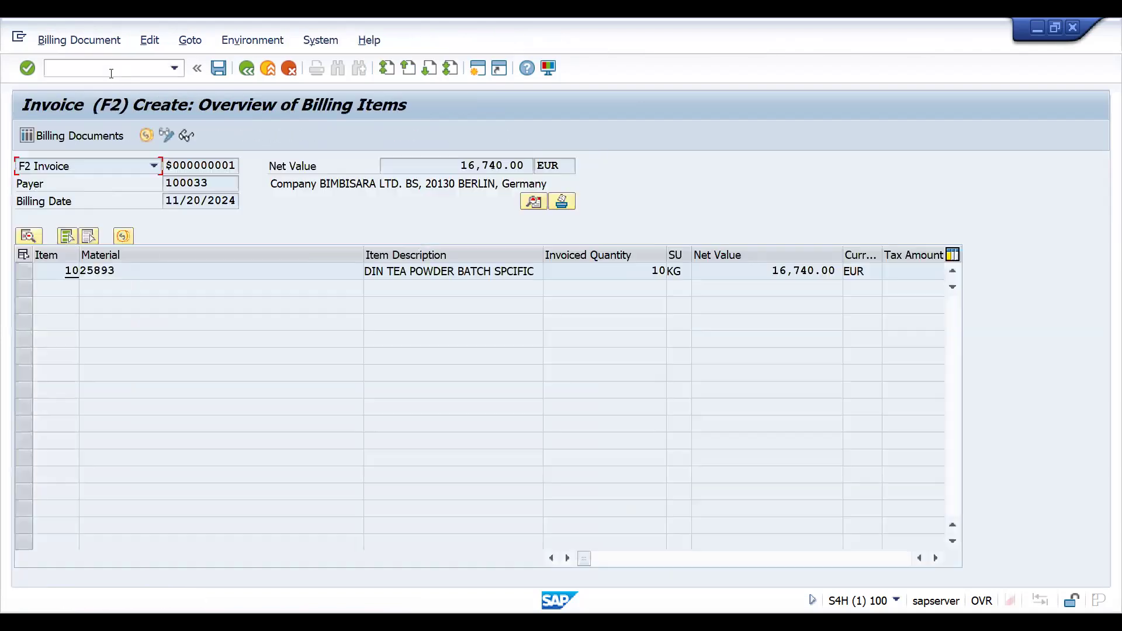
{"action": "left_click", "coordinate": [218, 68]}
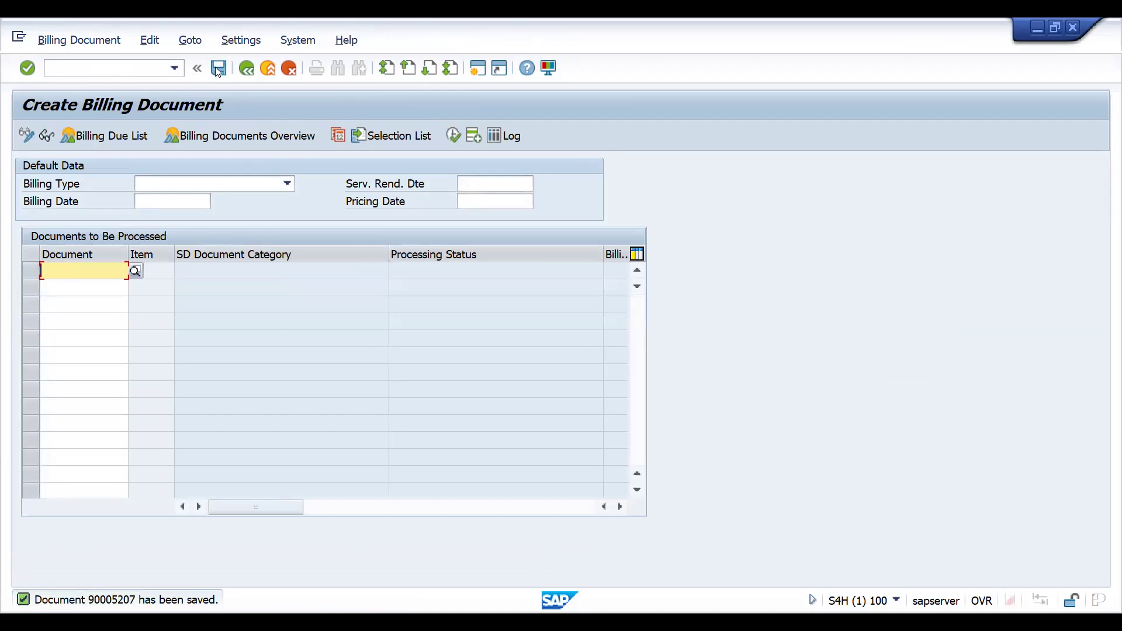
Step: Run transaction SPRO and open the SAP Reference IMG
{"action": "left_click", "coordinate": [147, 70]}
{"action": "type", "text": "/NSPRO"}
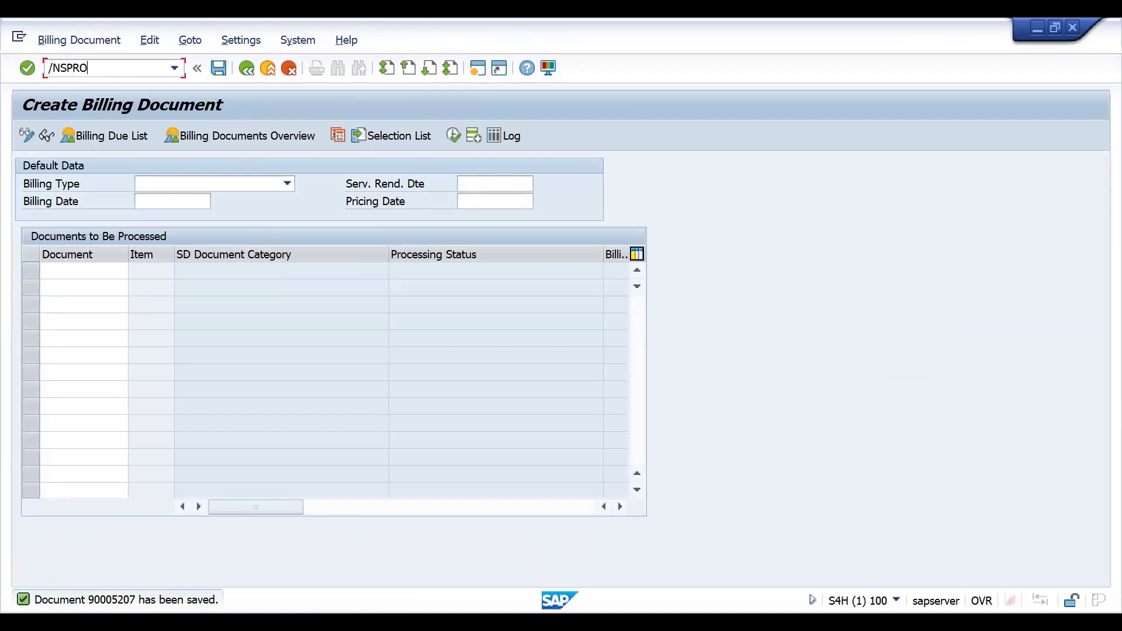
{"action": "key", "text": "Return"}
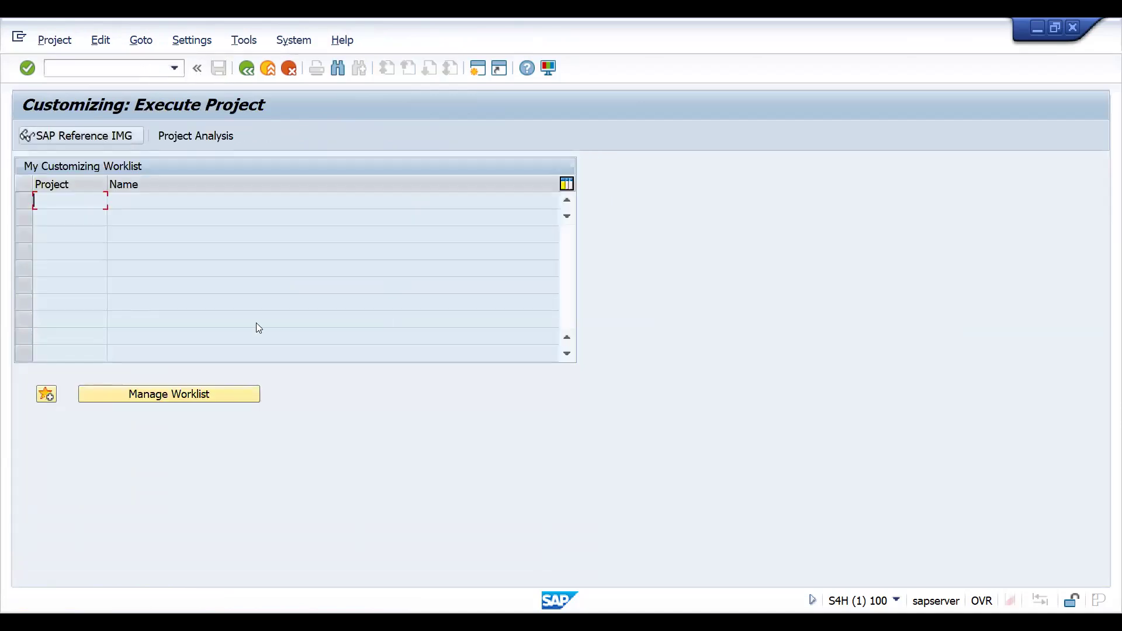
{"action": "key", "text": "F5"}
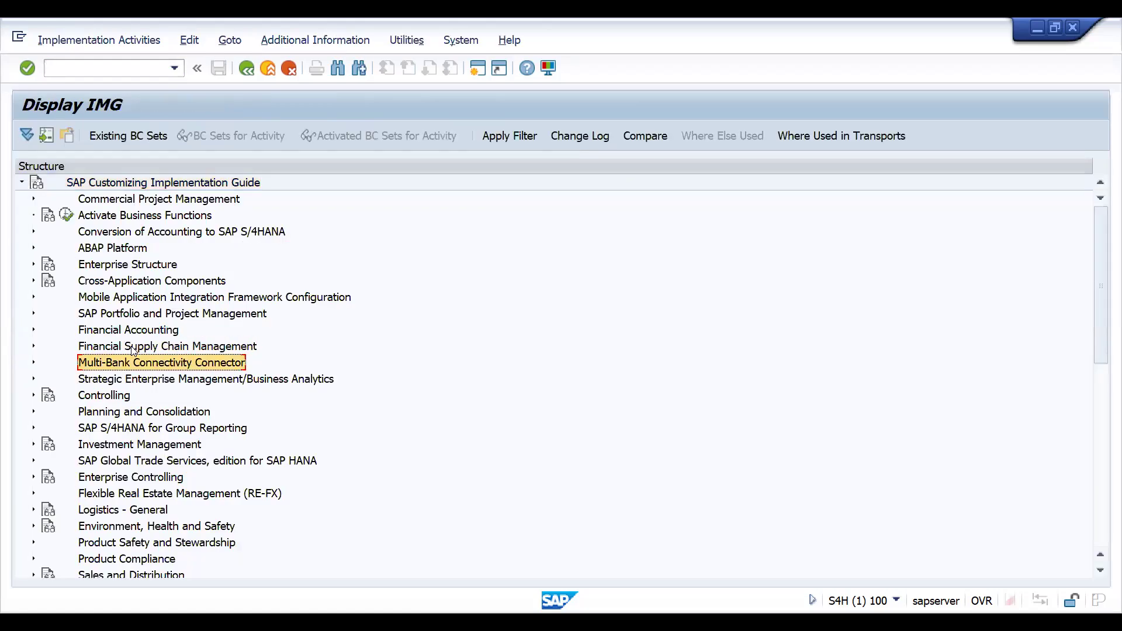
Step: Expand the Logistics Execution node in the customizing implementation guide
{"action": "key", "text": "Down"}
{"action": "key", "text": "Down"}
{"action": "key", "text": "Down"}
{"action": "key", "text": "Down"}
{"action": "key", "text": "Down"}
{"action": "key", "text": "Down"}
{"action": "key", "text": "Down"}
{"action": "key", "text": "Down"}
{"action": "key", "text": "Down"}
{"action": "key", "text": "Down"}
{"action": "key", "text": "Down"}
{"action": "key", "text": "Down"}
{"action": "key", "text": "Down"}
{"action": "key", "text": "Down"}
{"action": "key", "text": "Down"}
{"action": "key", "text": "Down"}
{"action": "key", "text": "Down"}
{"action": "key", "text": "Down"}
{"action": "key", "text": "Down"}
{"action": "key", "text": "Up"}
{"action": "key", "text": "Down"}
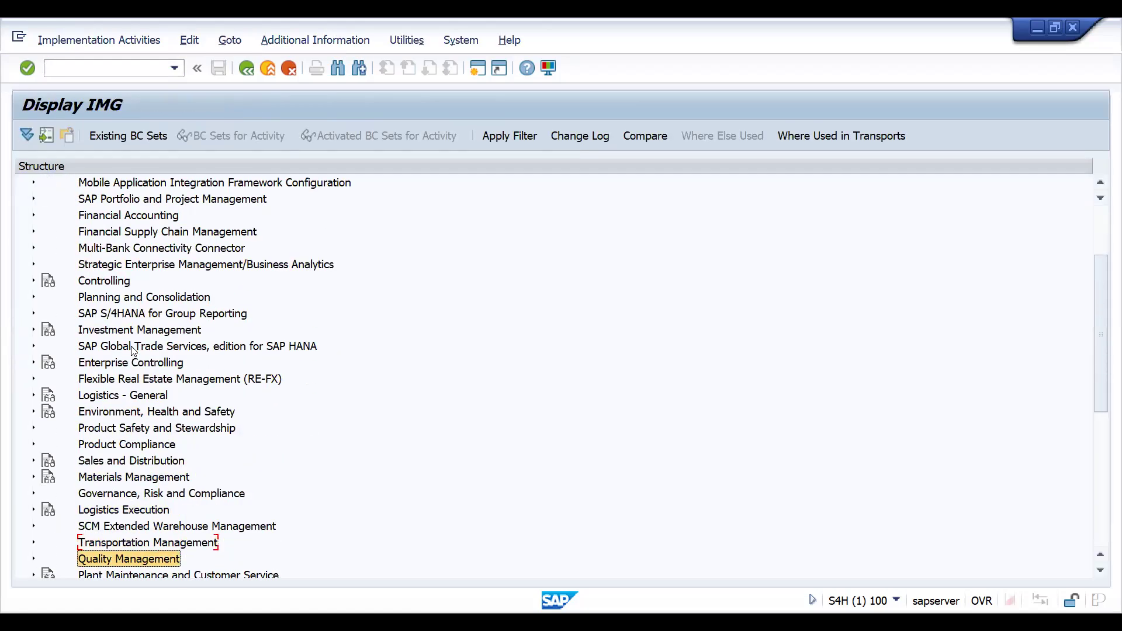
{"action": "key", "text": "Down"}
{"action": "key", "text": "Down"}
{"action": "key", "text": "Up"}
{"action": "key", "text": "Up"}
{"action": "key", "text": "Up"}
{"action": "key", "text": "Up"}
{"action": "key", "text": "Up"}
{"action": "key", "text": "Right"}
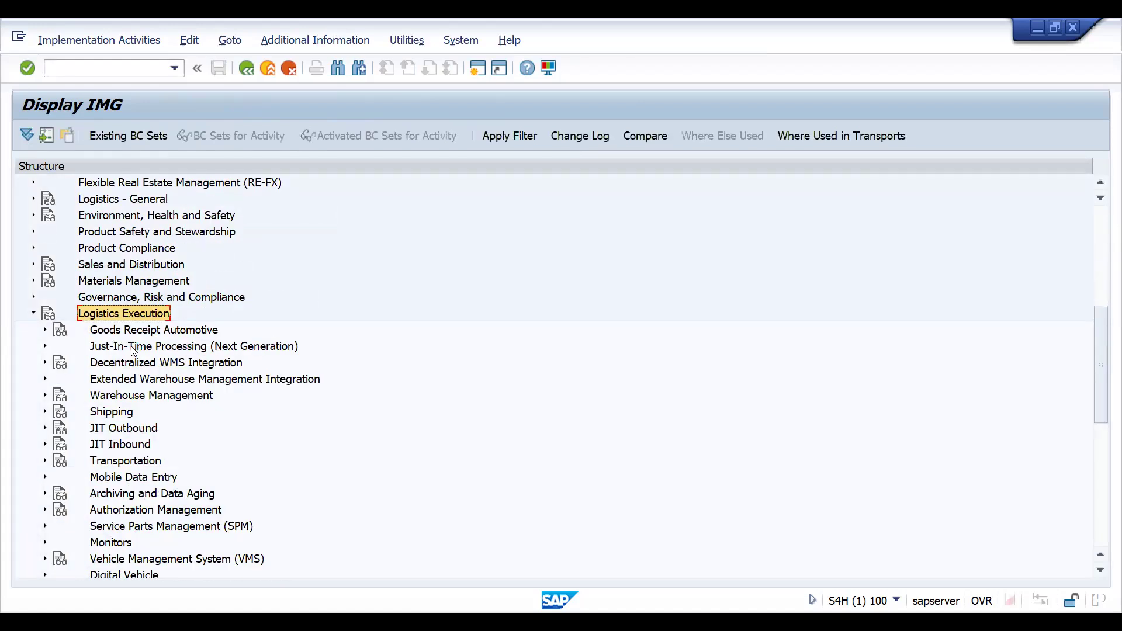
Step: Expand the Shipping node under Logistics Execution
{"action": "key", "text": "Down"}
{"action": "key", "text": "Down"}
{"action": "key", "text": "Down"}
{"action": "key", "text": "Down"}
{"action": "key", "text": "Down"}
{"action": "key", "text": "Down"}
{"action": "key", "text": "Down"}
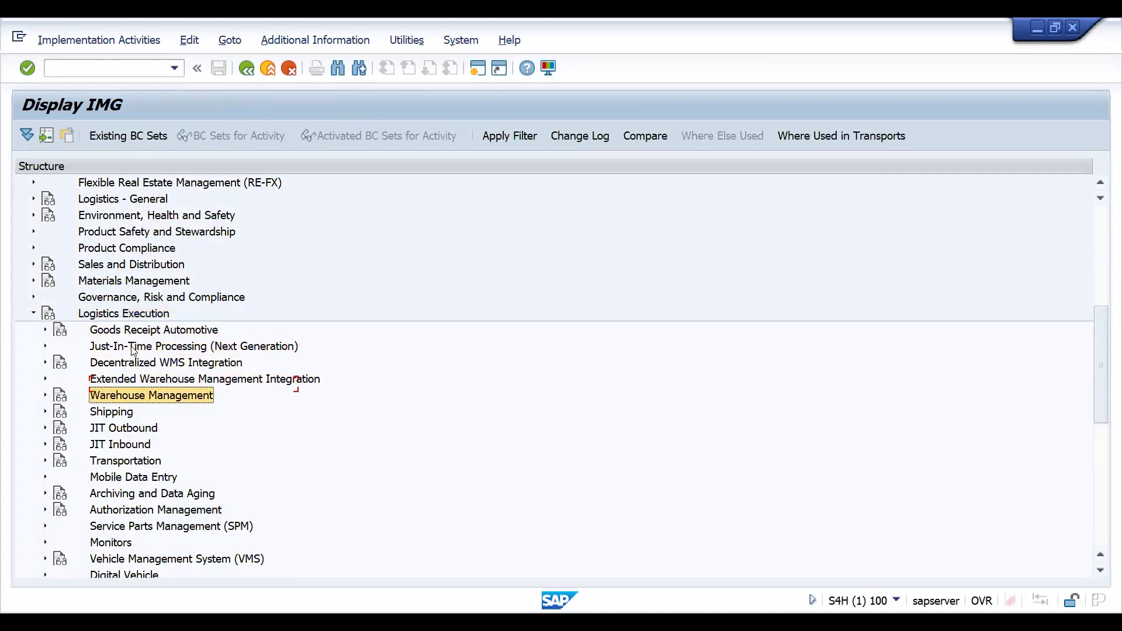
{"action": "key", "text": "Down"}
{"action": "key", "text": "Down"}
{"action": "key", "text": "Up"}
{"action": "key", "text": "Up"}
{"action": "key", "text": "Up"}
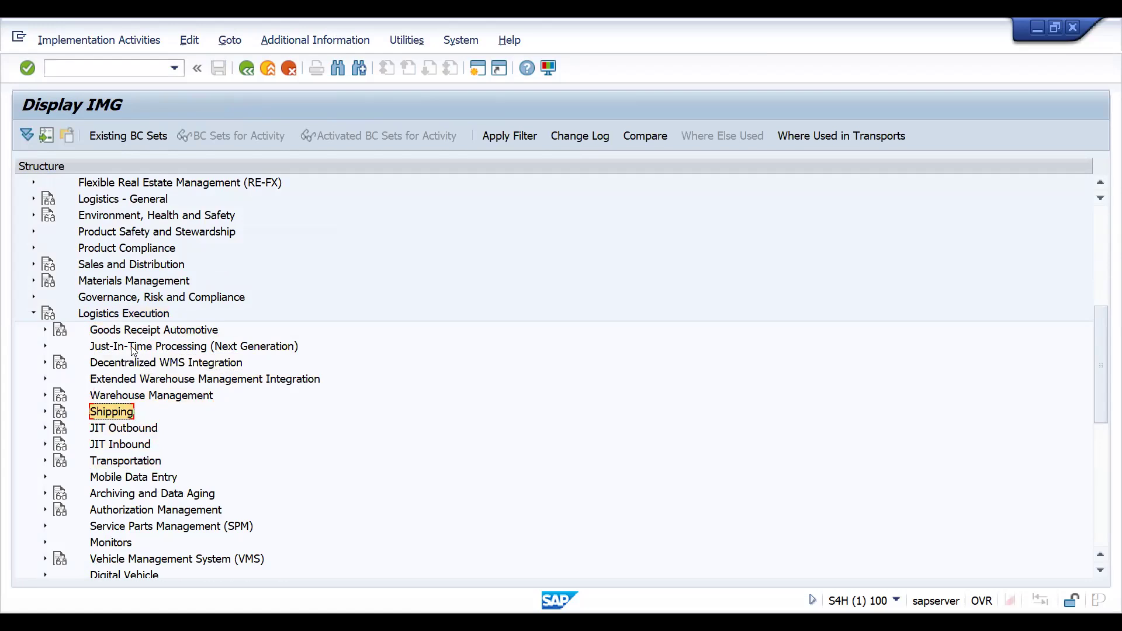
{"action": "key", "text": "Right"}
Step: Expand the Deliveries node under Shipping
{"action": "key", "text": "Down"}
{"action": "key", "text": "Down"}
{"action": "key", "text": "Down"}
{"action": "key", "text": "Down"}
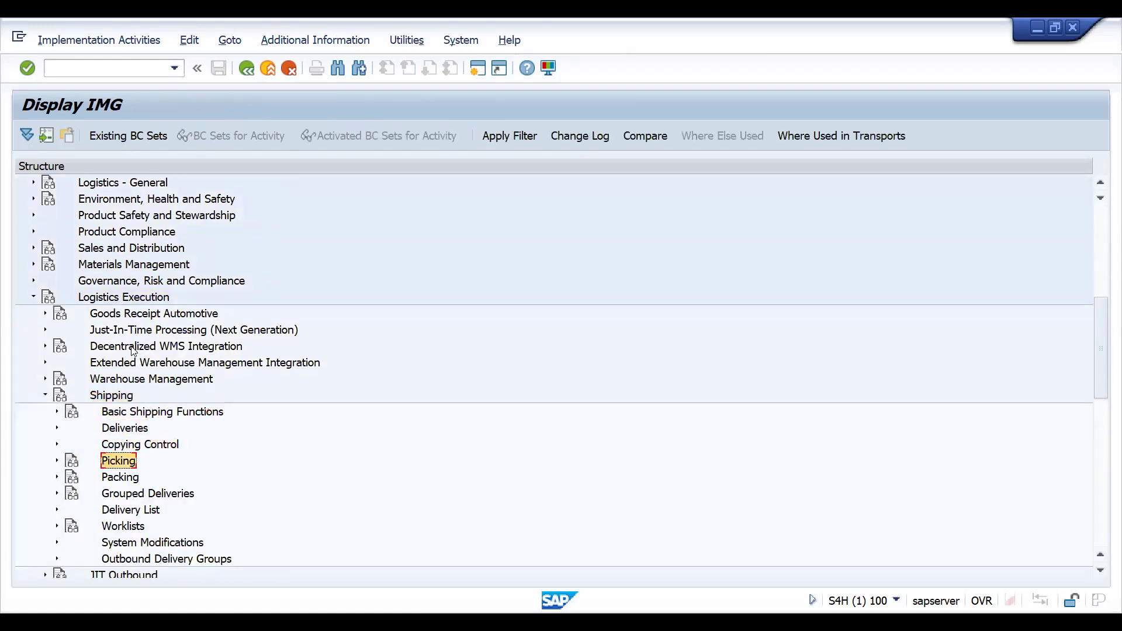
{"action": "key", "text": "Up"}
{"action": "key", "text": "Up"}
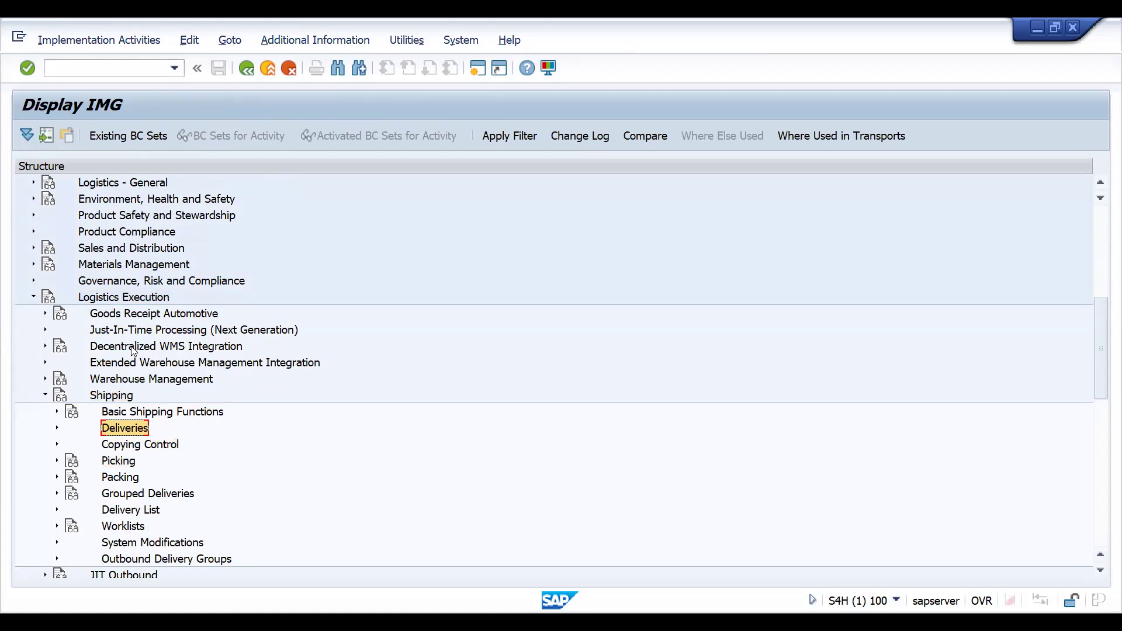
{"action": "key", "text": "Right"}
Step: Expand the Proof of Delivery node under Deliveries to reach its customizing activities
{"action": "key", "text": "Down"}
{"action": "key", "text": "Down"}
{"action": "key", "text": "Down"}
{"action": "key", "text": "Down"}
{"action": "key", "text": "Down"}
{"action": "key", "text": "Down"}
{"action": "key", "text": "Down"}
{"action": "key", "text": "Down"}
{"action": "key", "text": "Down"}
{"action": "key", "text": "Down"}
{"action": "key", "text": "Down"}
{"action": "key", "text": "Down"}
{"action": "key", "text": "Down"}
{"action": "key", "text": "Down"}
{"action": "key", "text": "Down"}
{"action": "key", "text": "Down"}
{"action": "key", "text": "Down"}
{"action": "key", "text": "Down"}
{"action": "key", "text": "Down"}
{"action": "key", "text": "Up"}
{"action": "key", "text": "Up"}
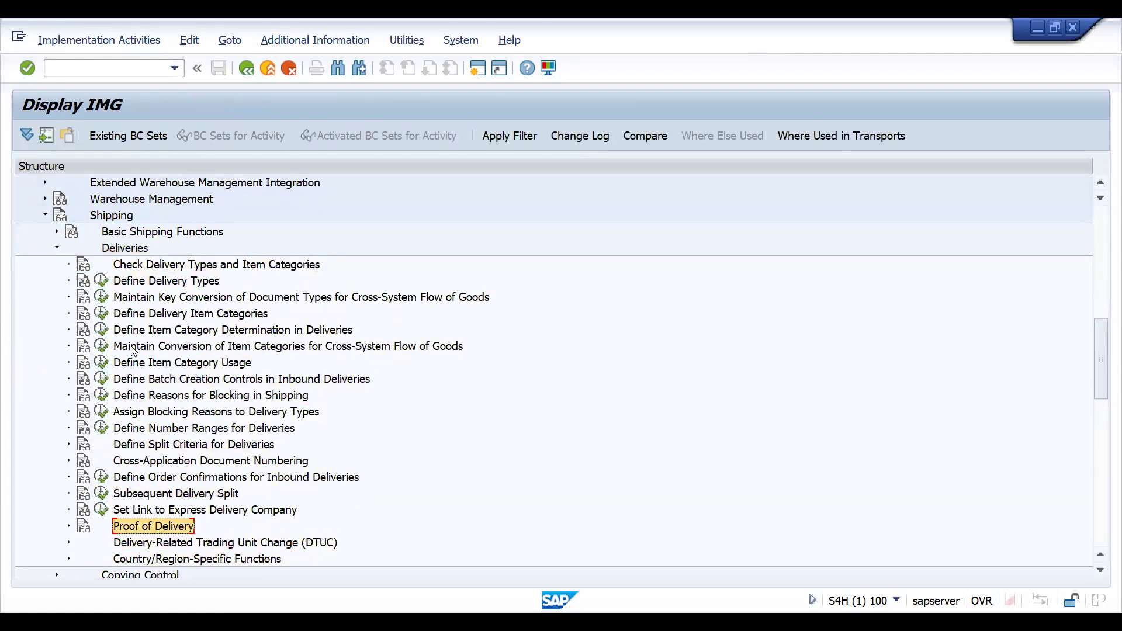
{"action": "key", "text": "Right"}
{"action": "key", "text": "Down"}
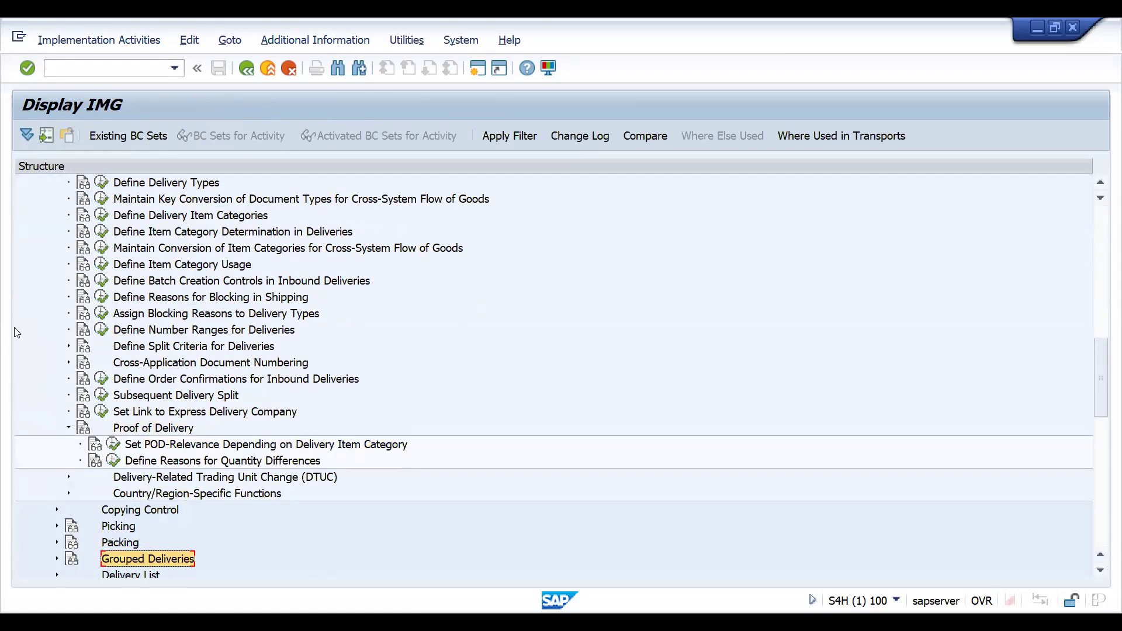
Step: Look up item category TAN in the POD relevance settings per delivery item category, and return to the guide
{"action": "left_click", "coordinate": [112, 444]}
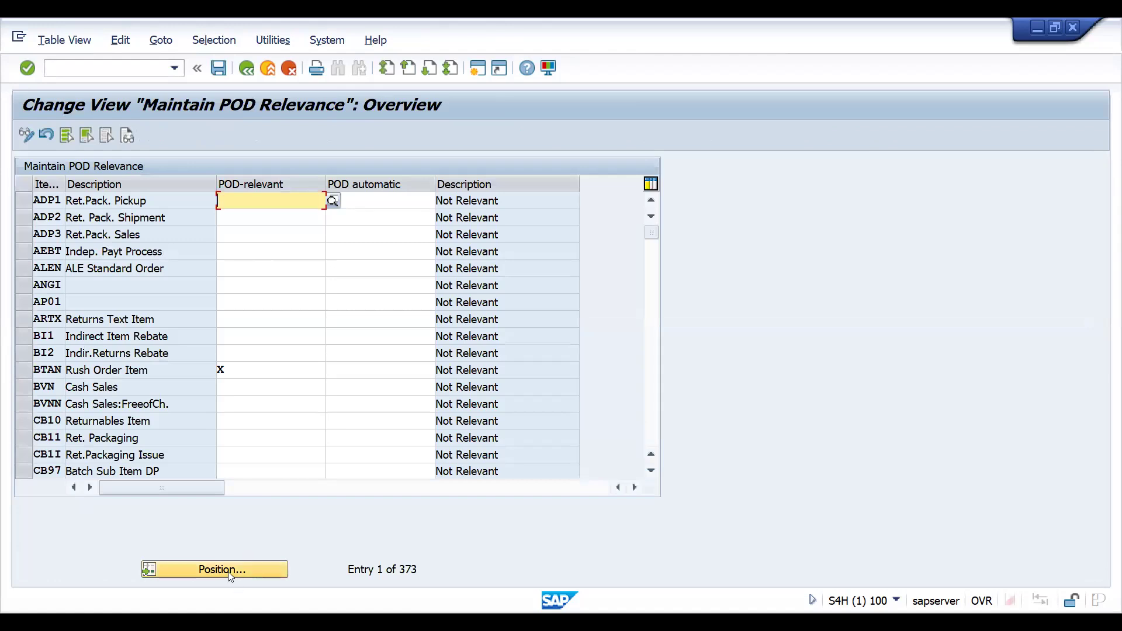
{"action": "left_click", "coordinate": [230, 576]}
{"action": "type", "text": "TAN"}
{"action": "key", "text": "Return"}
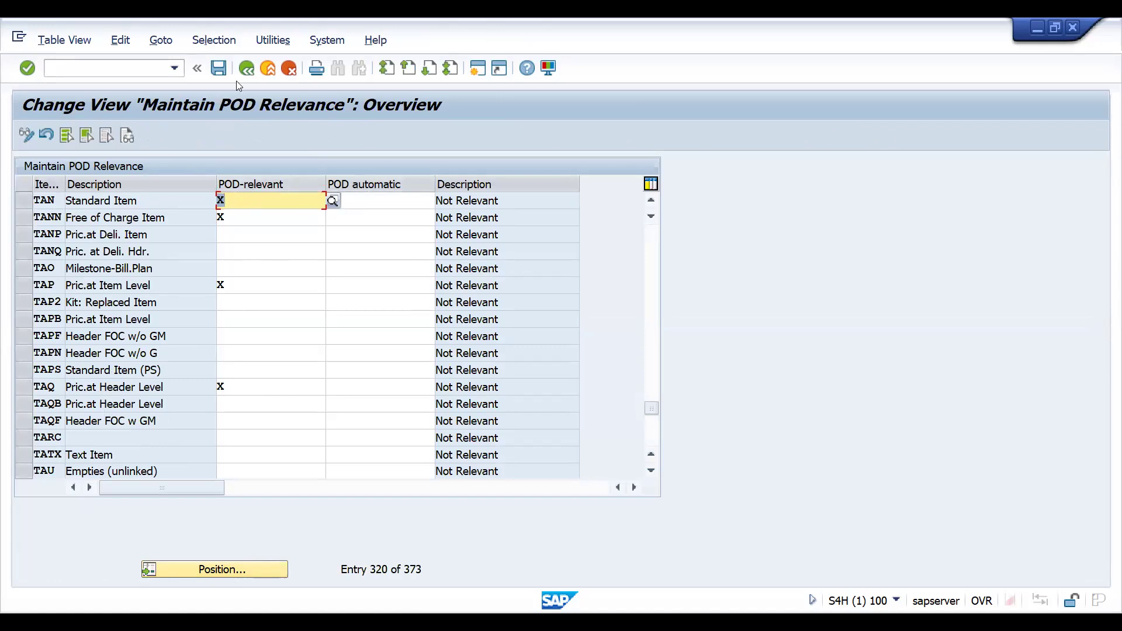
{"action": "left_click", "coordinate": [247, 69]}
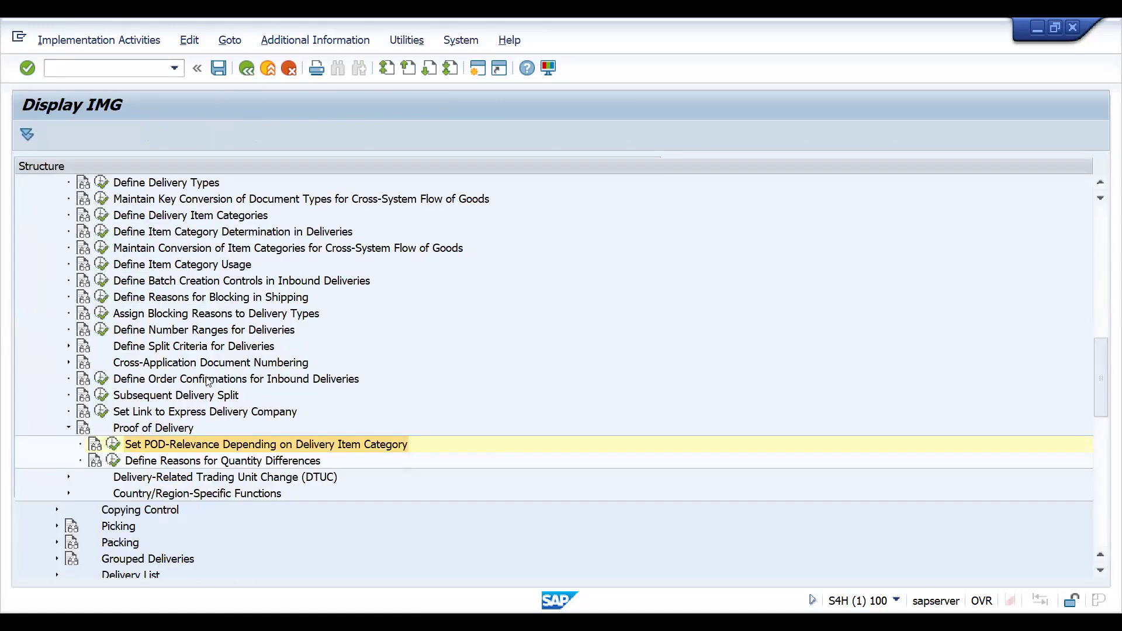
{"action": "left_click", "coordinate": [113, 444]}
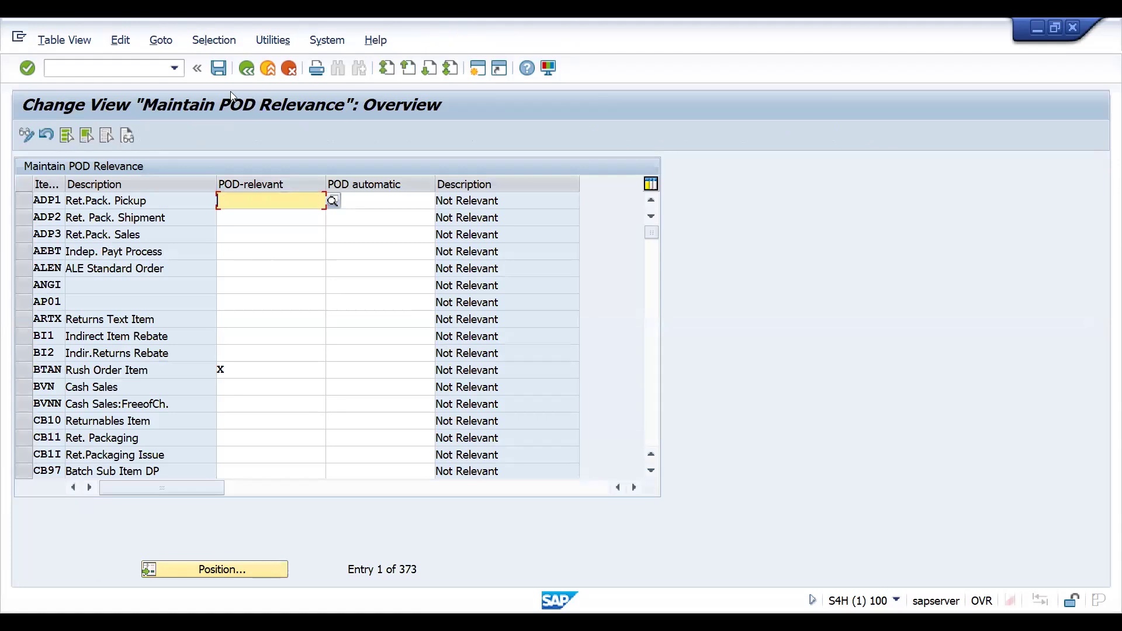
{"action": "left_click", "coordinate": [243, 70]}
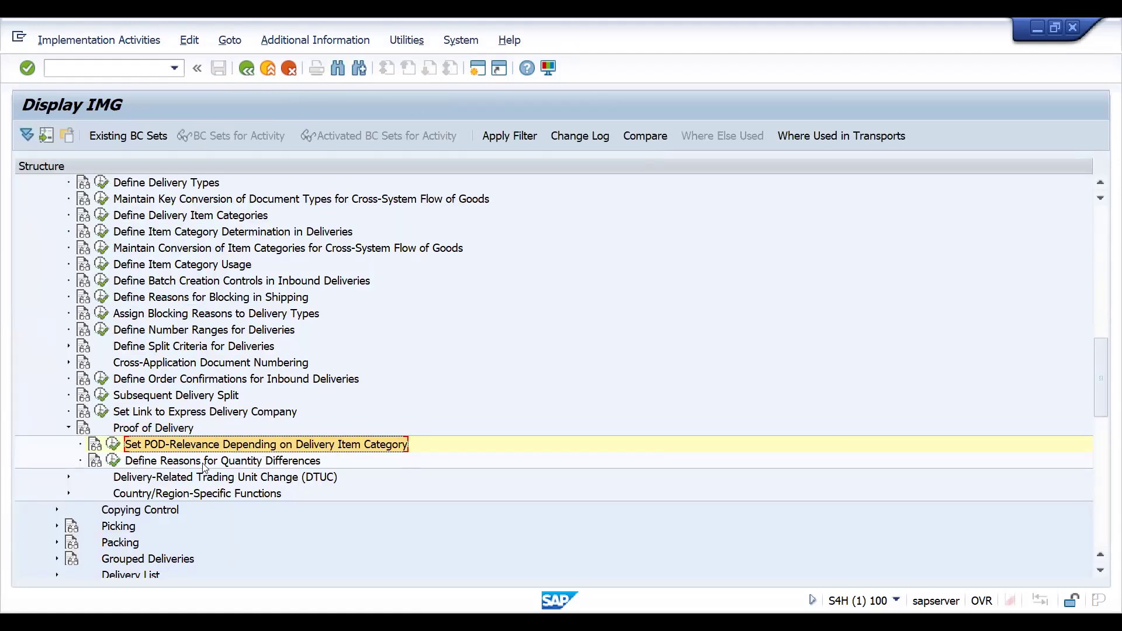
Step: Review the POD variance reasons for overdelivery and underdelivery in Define Reasons for Quantity Differences, and return to the guide
{"action": "left_click", "coordinate": [113, 461]}
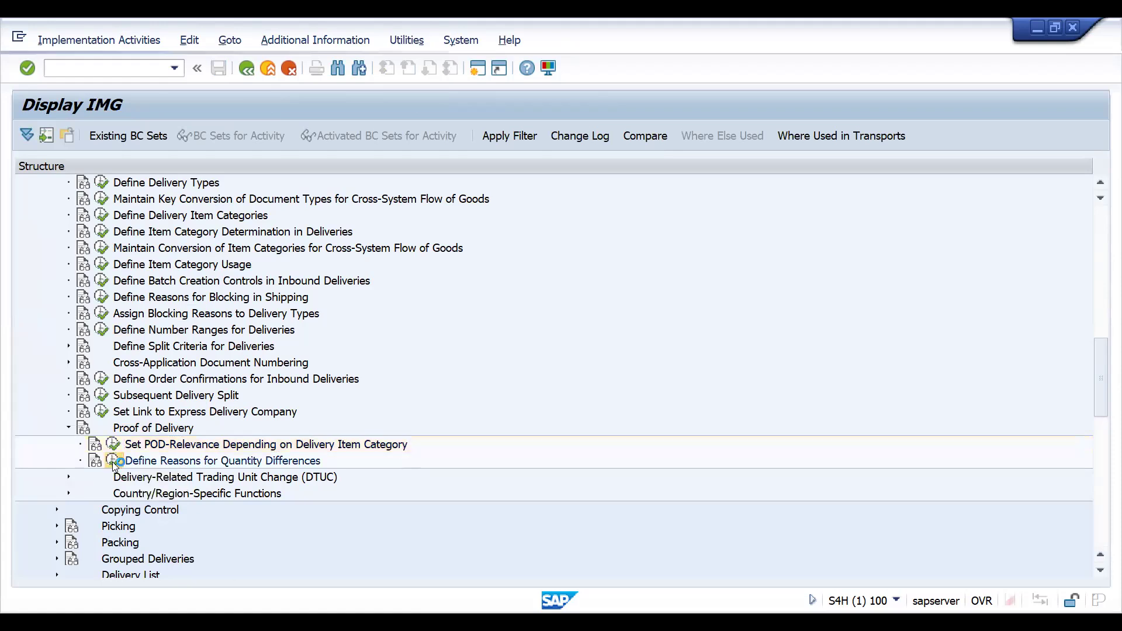
{"action": "left_click", "coordinate": [184, 220]}
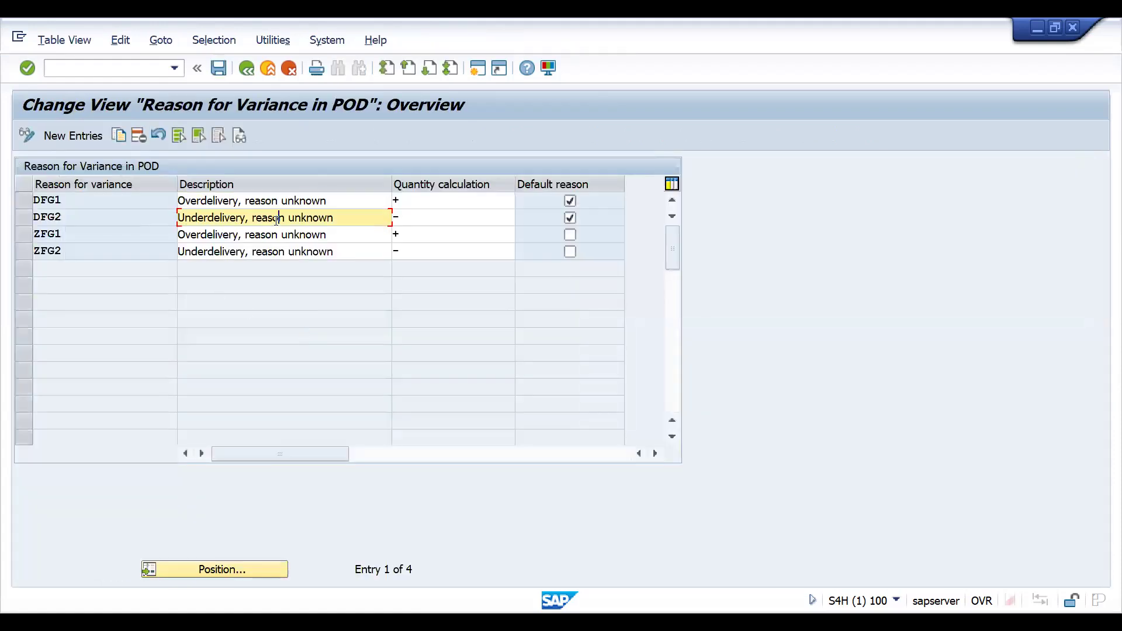
{"action": "left_click", "coordinate": [281, 200]}
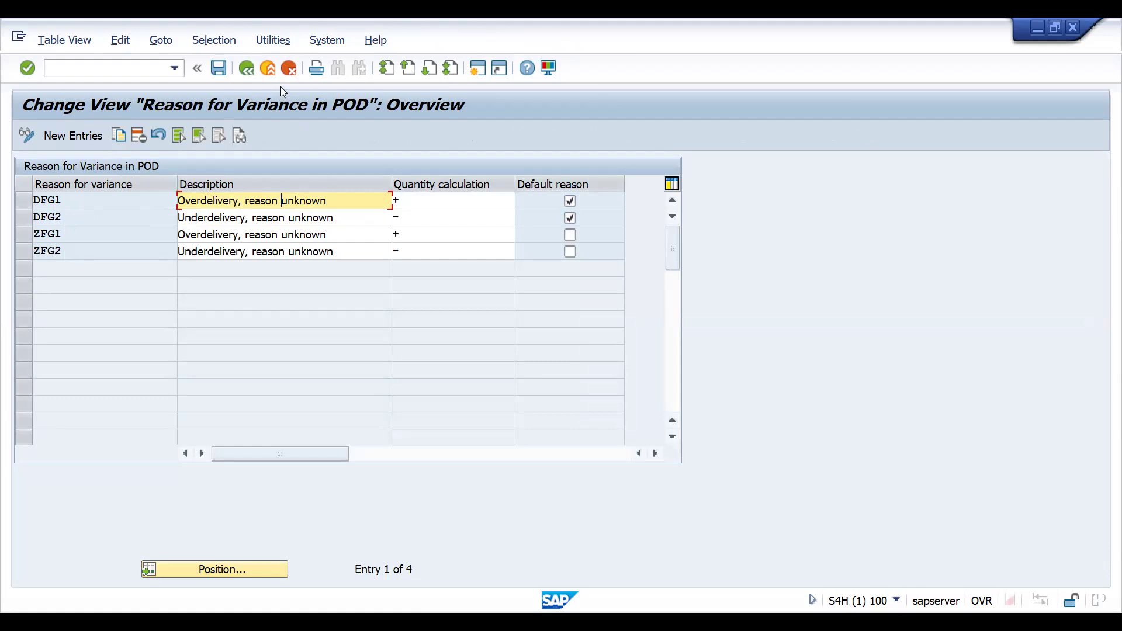
{"action": "left_click", "coordinate": [246, 69]}
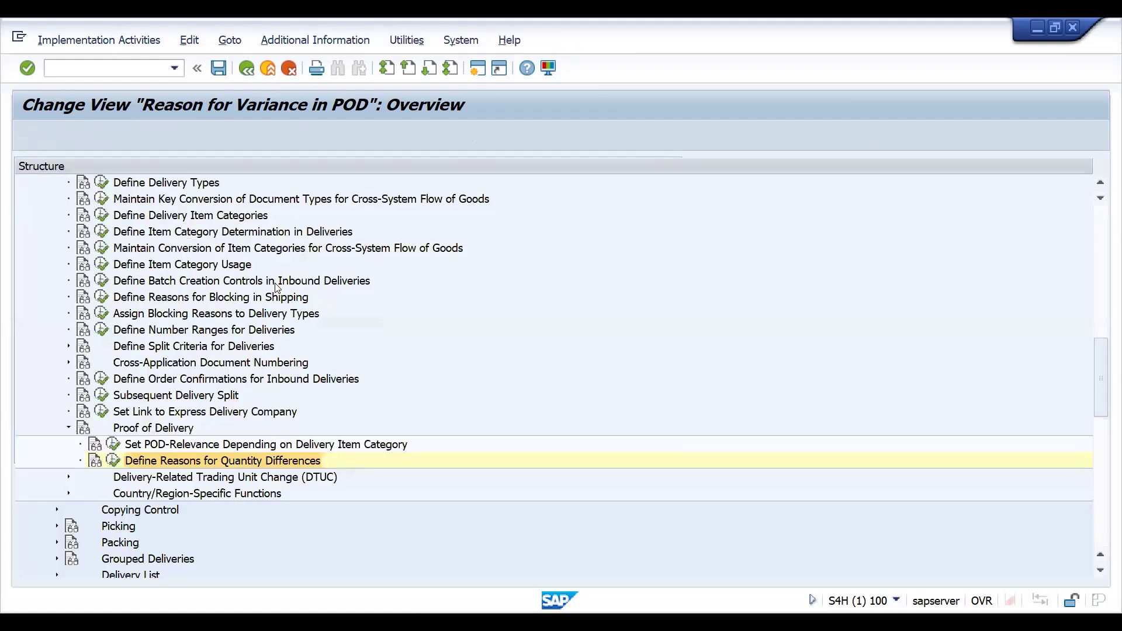
Step: Switch to the Excel POD sheet and note SETTING1 with BP LEVEL POD RELEVANT in cells C7 and D7
{"action": "left_click", "coordinate": [182, 365]}
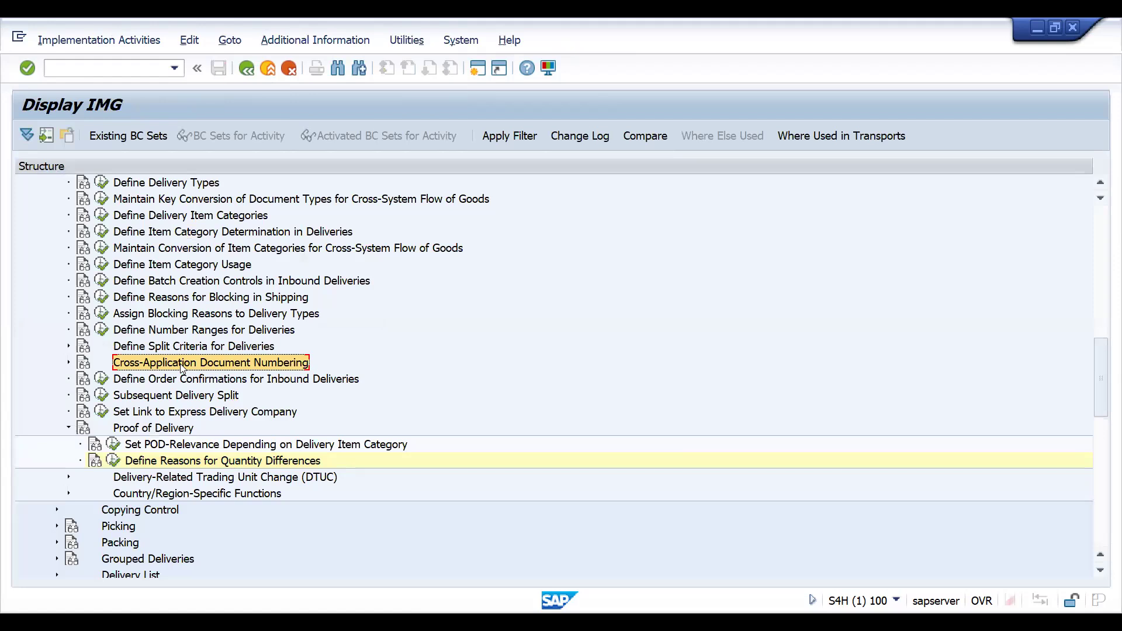
{"action": "left_click", "coordinate": [79, 63]}
{"action": "key", "text": "alt+Tab"}
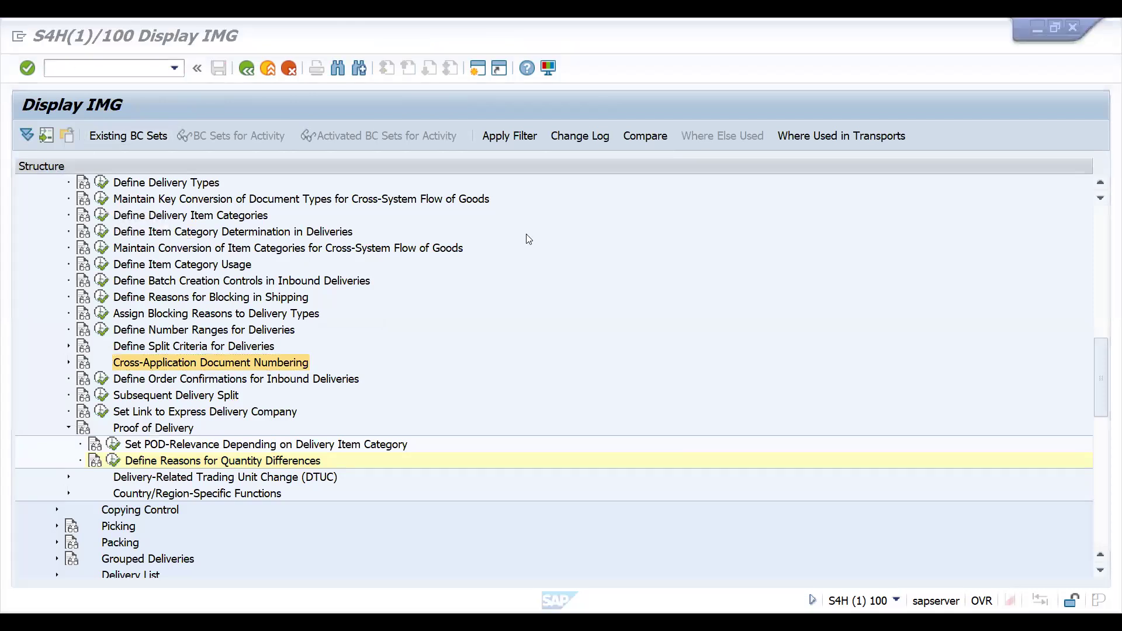
{"action": "key", "text": "alt+Tab"}
{"action": "type", "text": "SETTING1"}
{"action": "key", "text": "Tab"}
{"action": "type", "text": "BP LEVEL POD RELEVANT"}
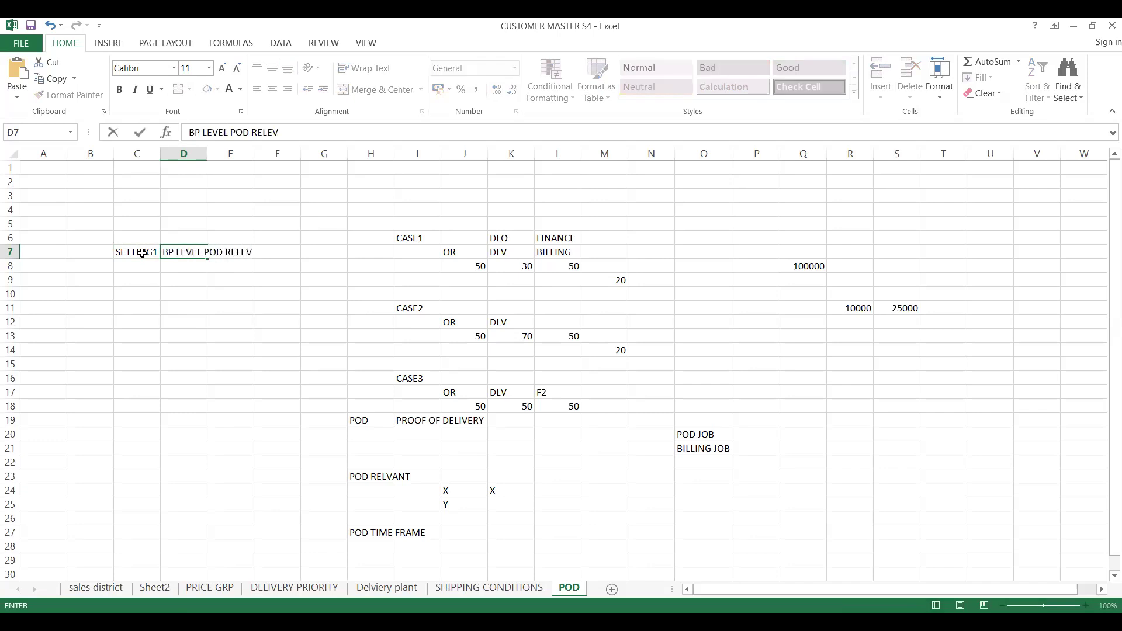
Step: Note SETTING2 with ITEM LEVEL, ITEMCATEGORY POD RELVANT OR NOT in cells C8 and D8
{"action": "left_click", "coordinate": [126, 270]}
{"action": "type", "text": "SETTING"}
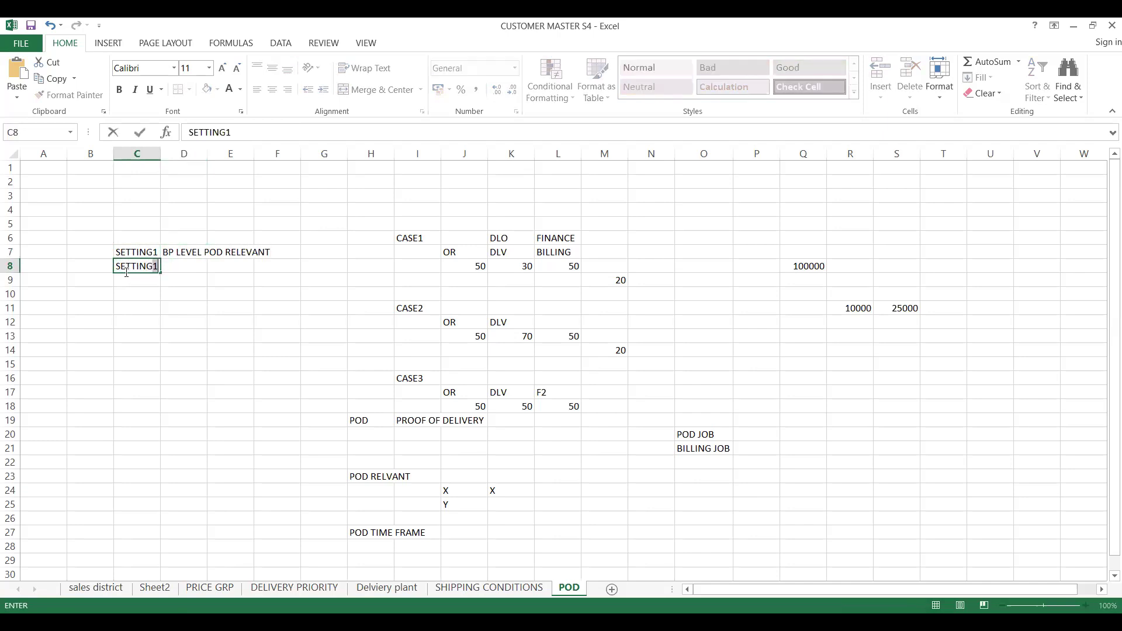
{"action": "type", "text": "2"}
{"action": "key", "text": "Tab"}
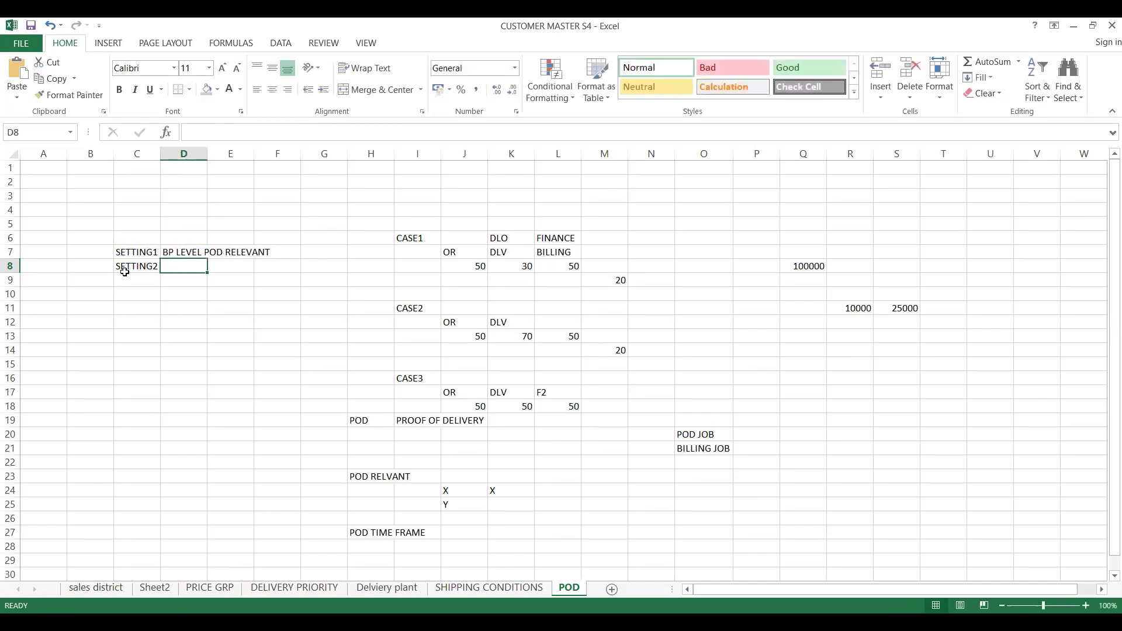
{"action": "type", "text": "ITEM LE"}
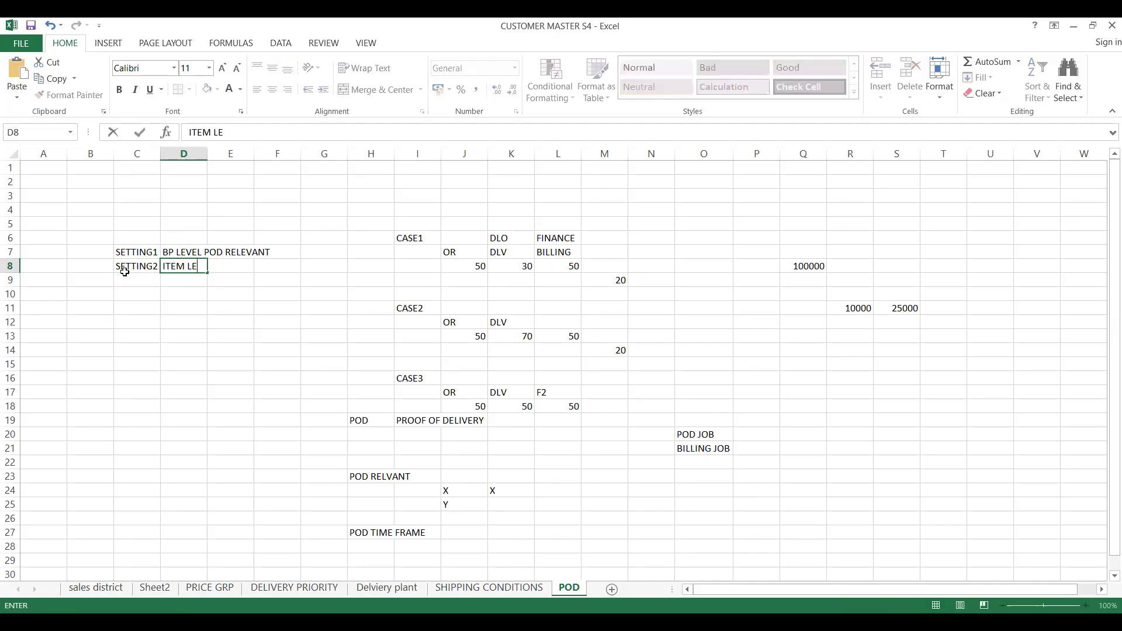
{"action": "type", "text": "VEL,"}
{"action": "type", "text": "ITEMCAT"}
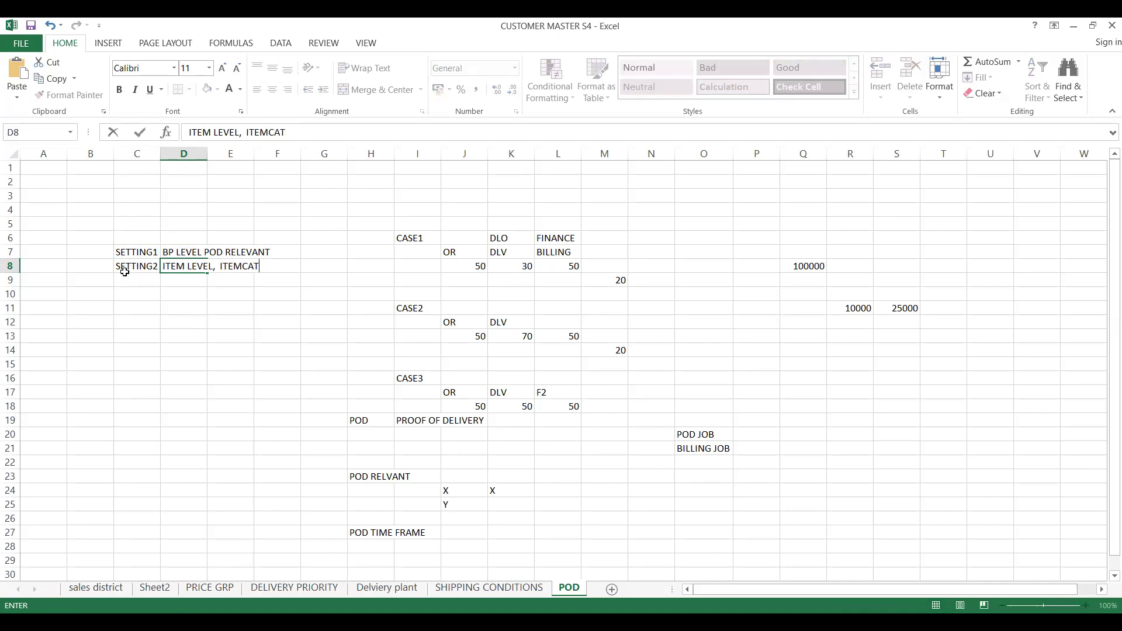
{"action": "type", "text": "EGORY POD RELVANT OR NTO"}
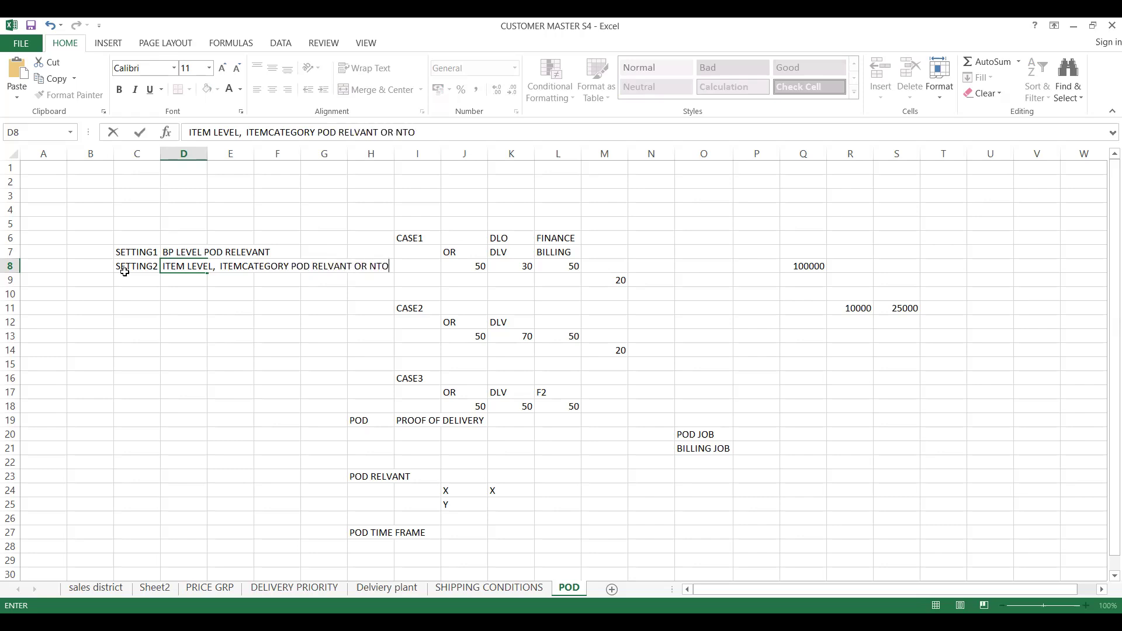
{"action": "key", "text": "BackSpace"}
{"action": "key", "text": "BackSpace"}
{"action": "key", "text": "BackSpace"}
{"action": "type", "text": "NOTR"}
{"action": "key", "text": "BackSpace"}
{"action": "key", "text": "BackSpace"}
{"action": "type", "text": "T"}
Step: Note SETTING3 with REASONS FOR QTY DIFFERENCE in cells C9 and D9
{"action": "left_click", "coordinate": [127, 279]}
{"action": "type", "text": "SETTING3"}
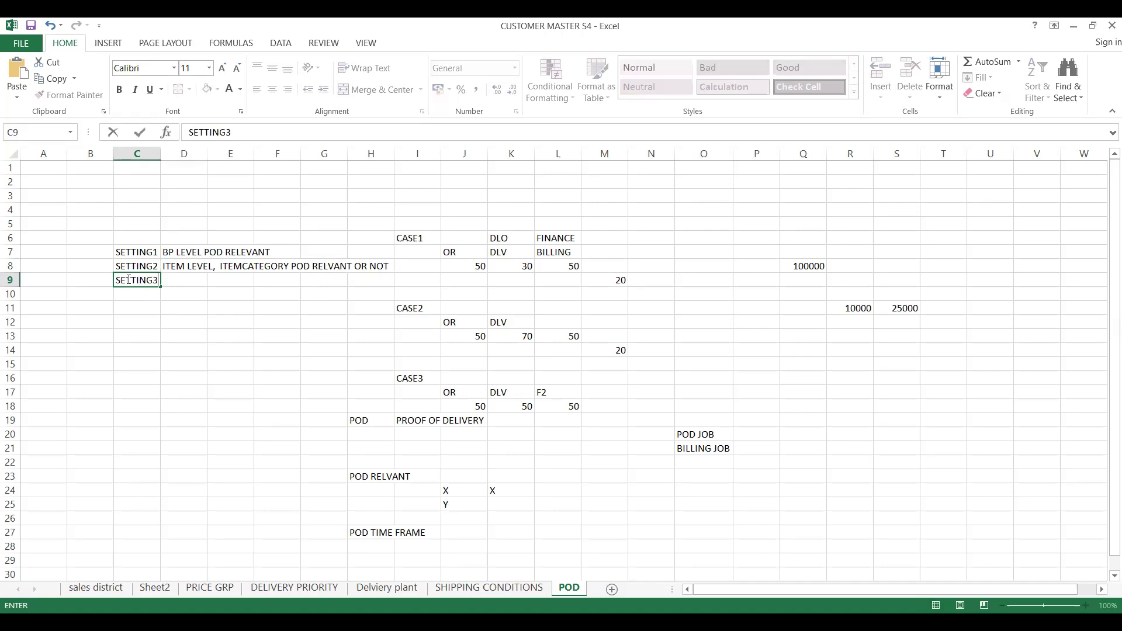
{"action": "key", "text": "Tab"}
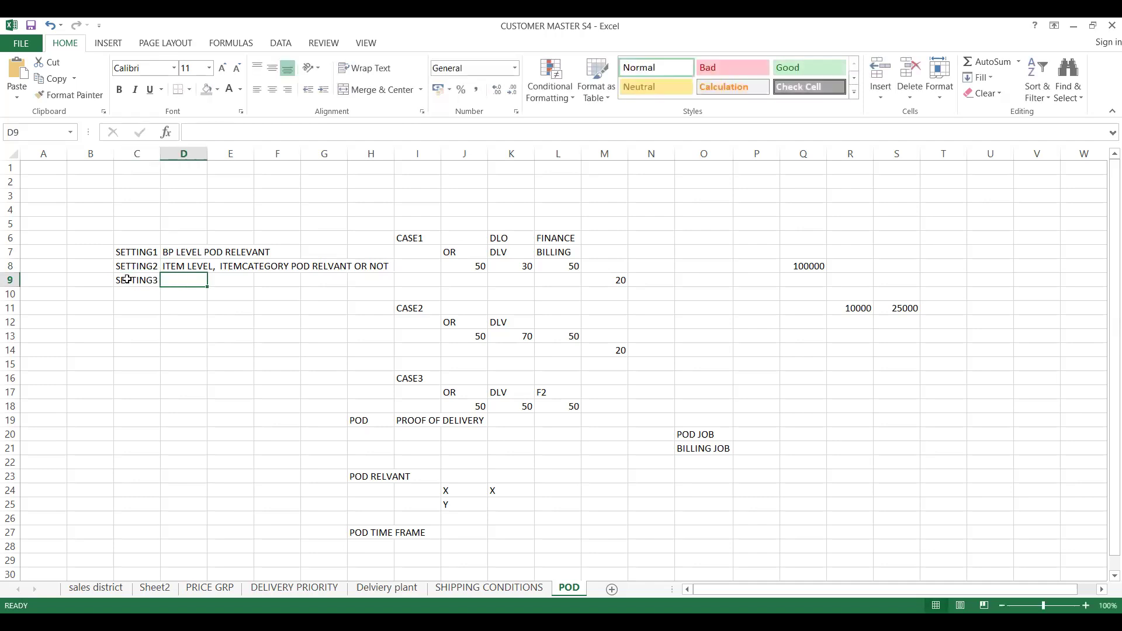
{"action": "type", "text": "REASONS FOR"}
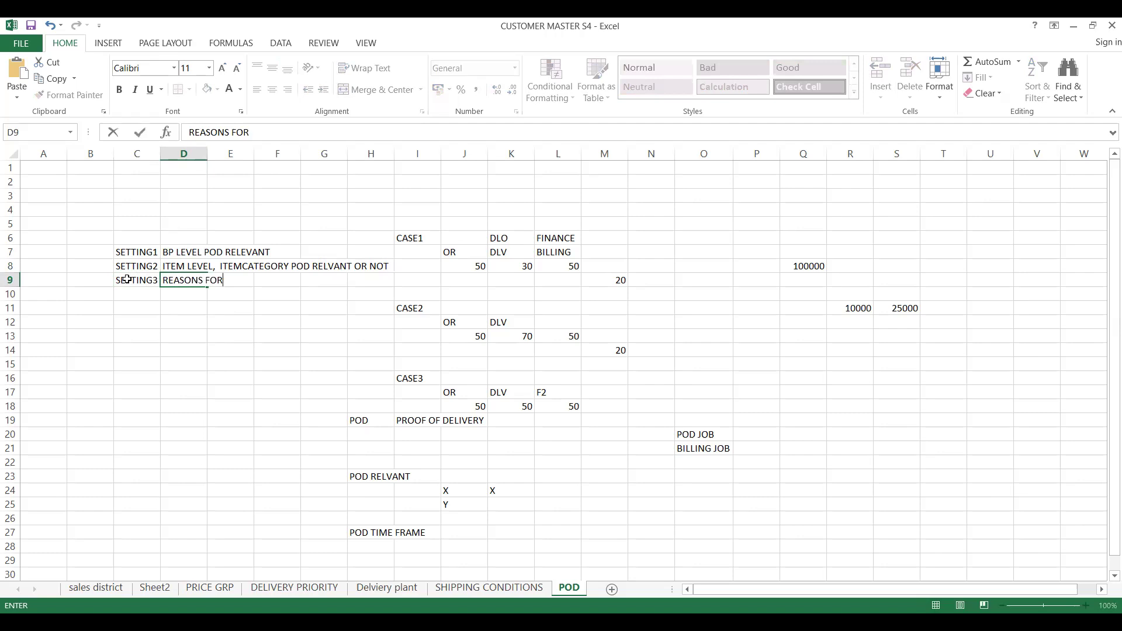
{"action": "type", "text": " QTY DIFFERENCE"}
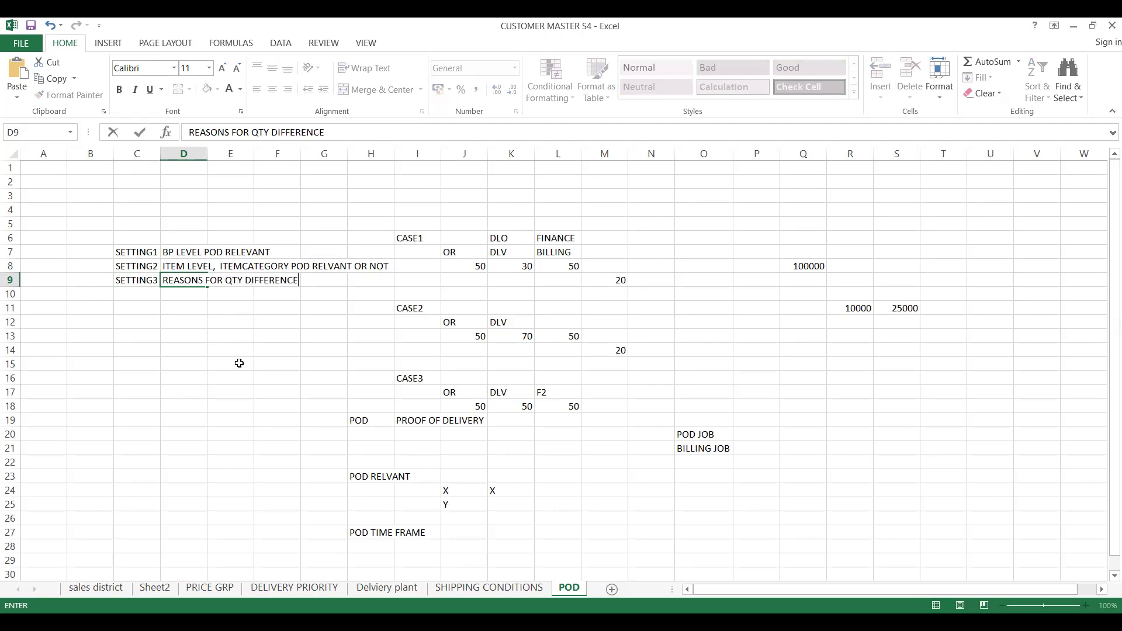
{"action": "left_click", "coordinate": [312, 453]}
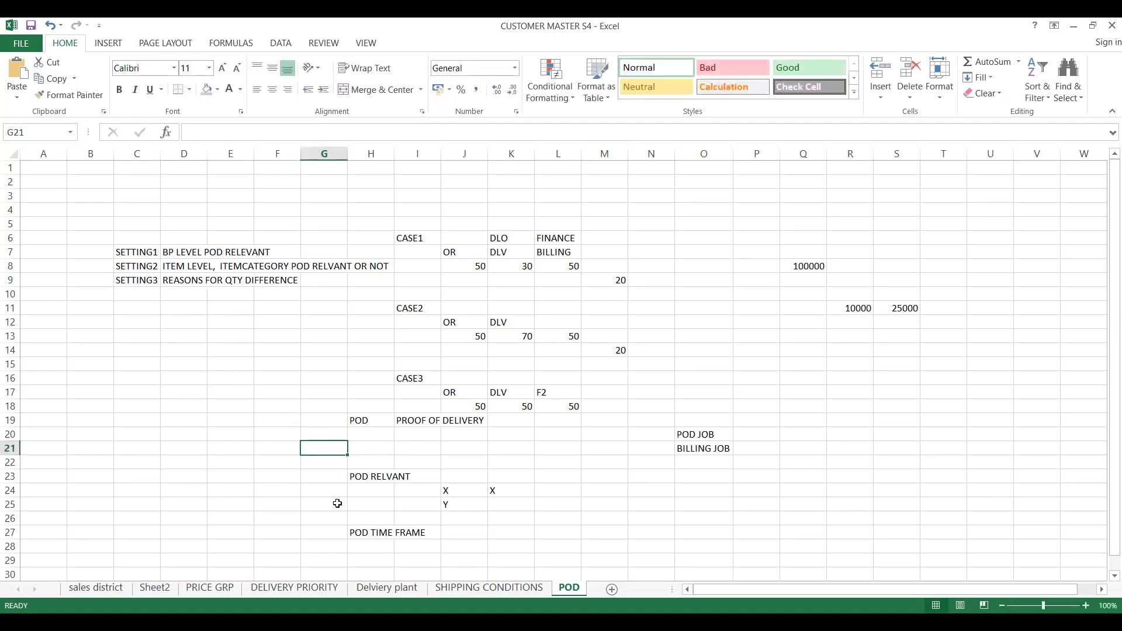
{"action": "left_click", "coordinate": [358, 532]}
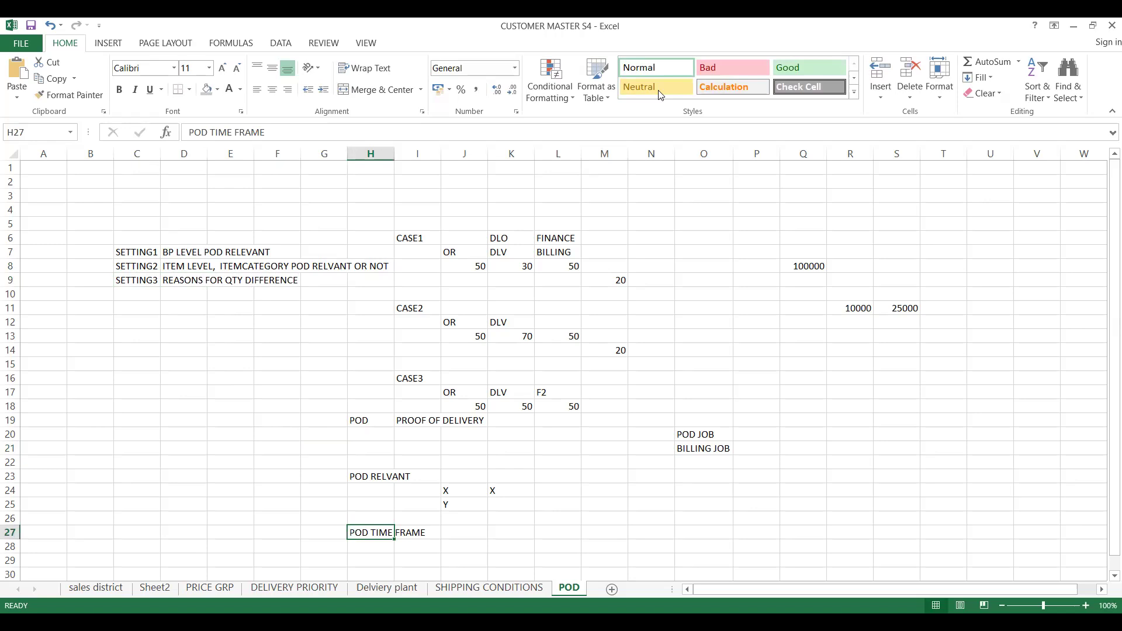
Step: Switch to SAP, start transaction BP, and find and open the business partner whose number is prefilled in the search
{"action": "key", "text": "alt+Tab"}
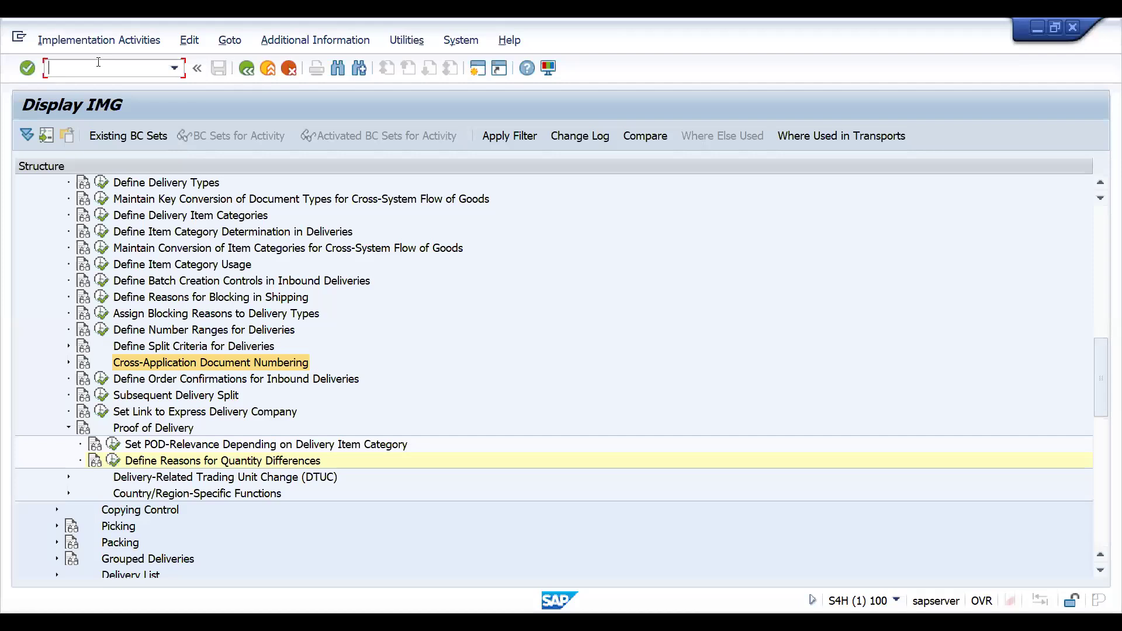
{"action": "type", "text": "/nbp"}
{"action": "key", "text": "Return"}
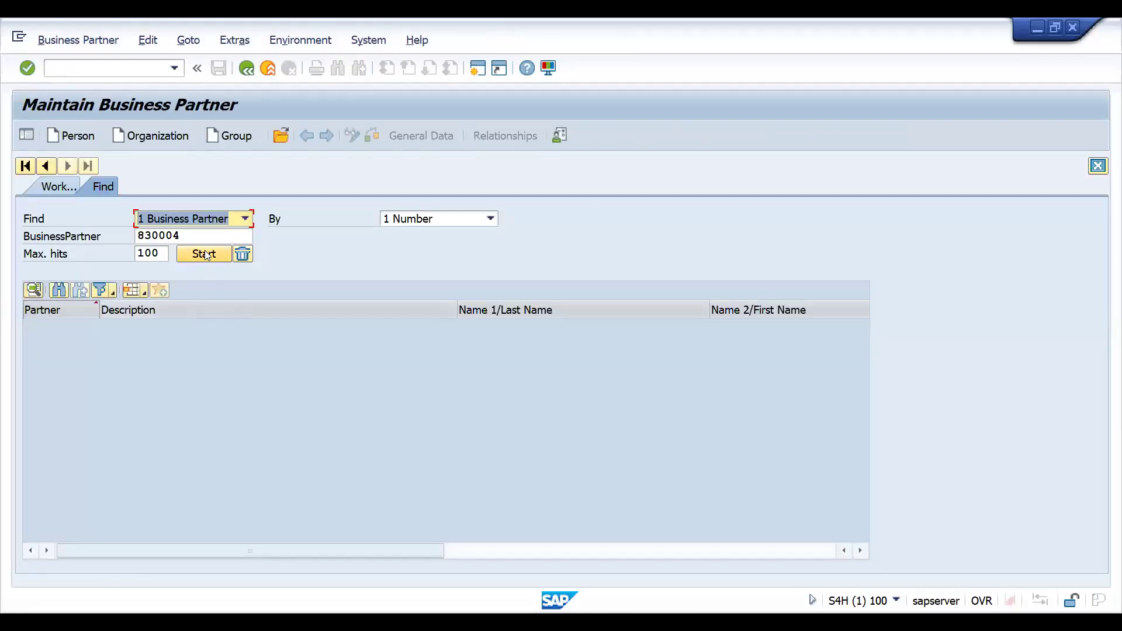
{"action": "left_click", "coordinate": [204, 253]}
{"action": "double_click", "coordinate": [213, 328]}
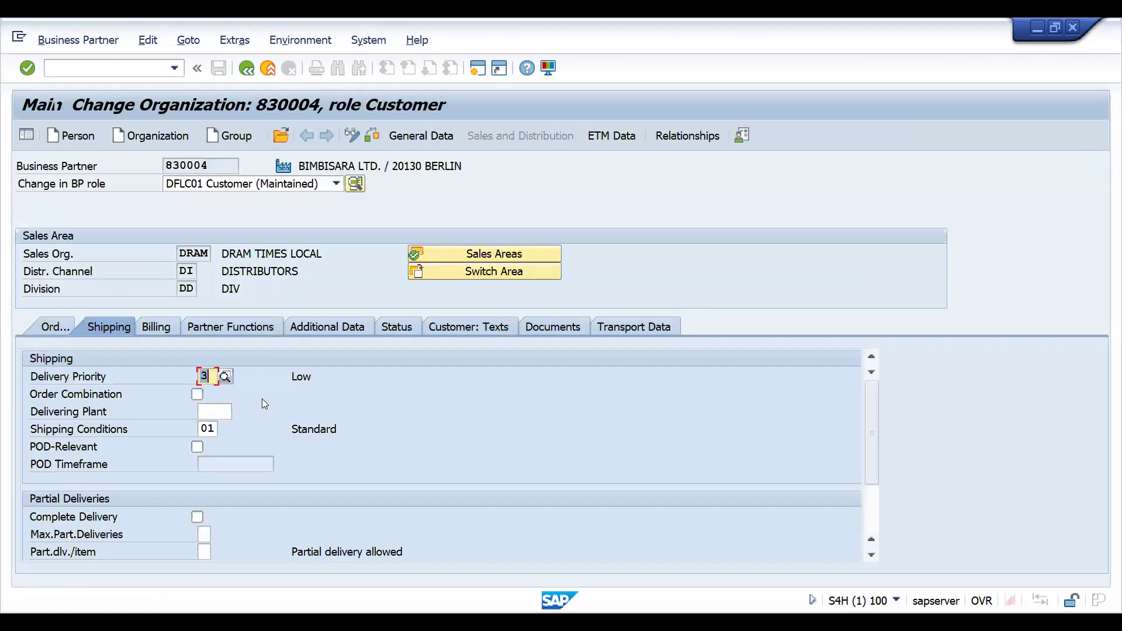
Step: Mark the customer as POD-Relevant in the shipping data with a POD Timeframe of 3, and save the changes
{"action": "left_click", "coordinate": [196, 448]}
{"action": "left_click", "coordinate": [197, 447]}
{"action": "left_click", "coordinate": [246, 468]}
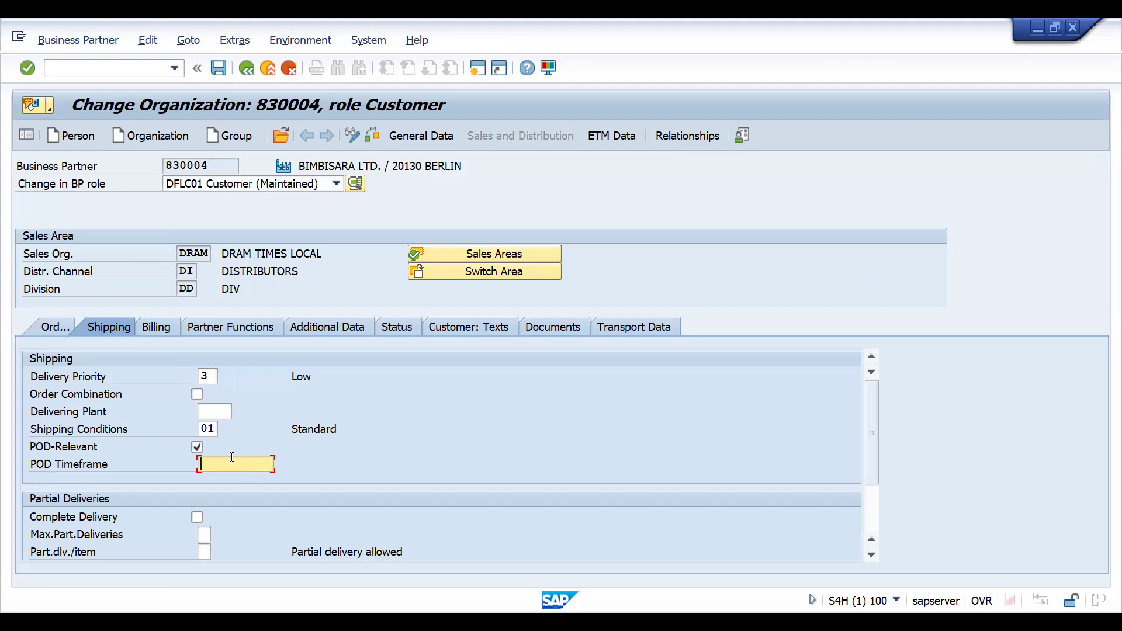
{"action": "type", "text": "3"}
{"action": "key", "text": "Return"}
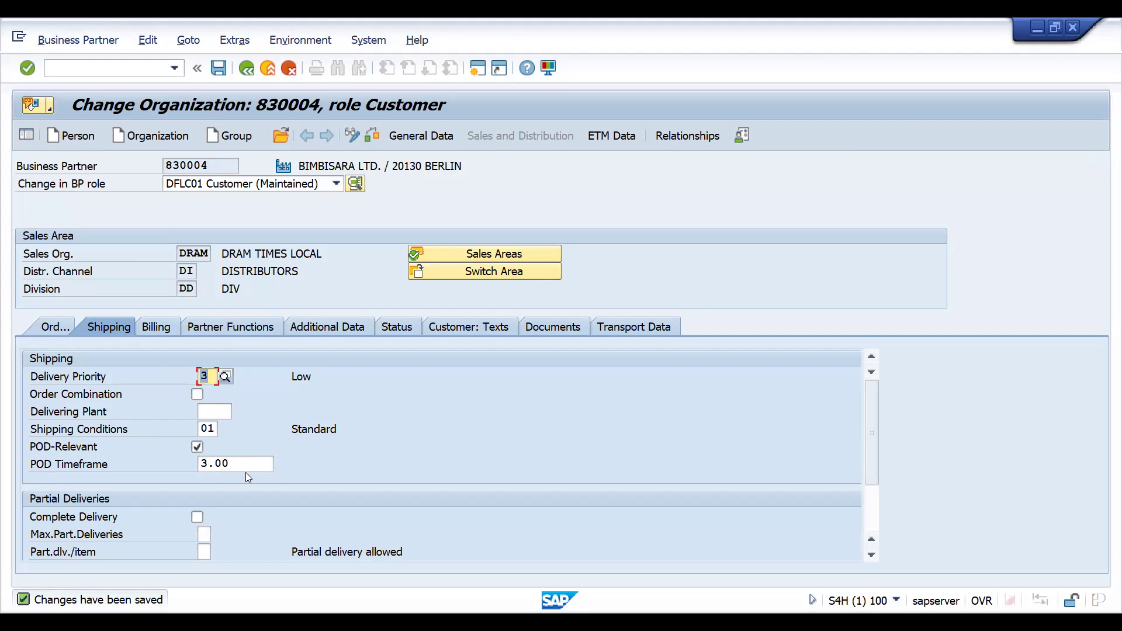
{"action": "left_click", "coordinate": [244, 462]}
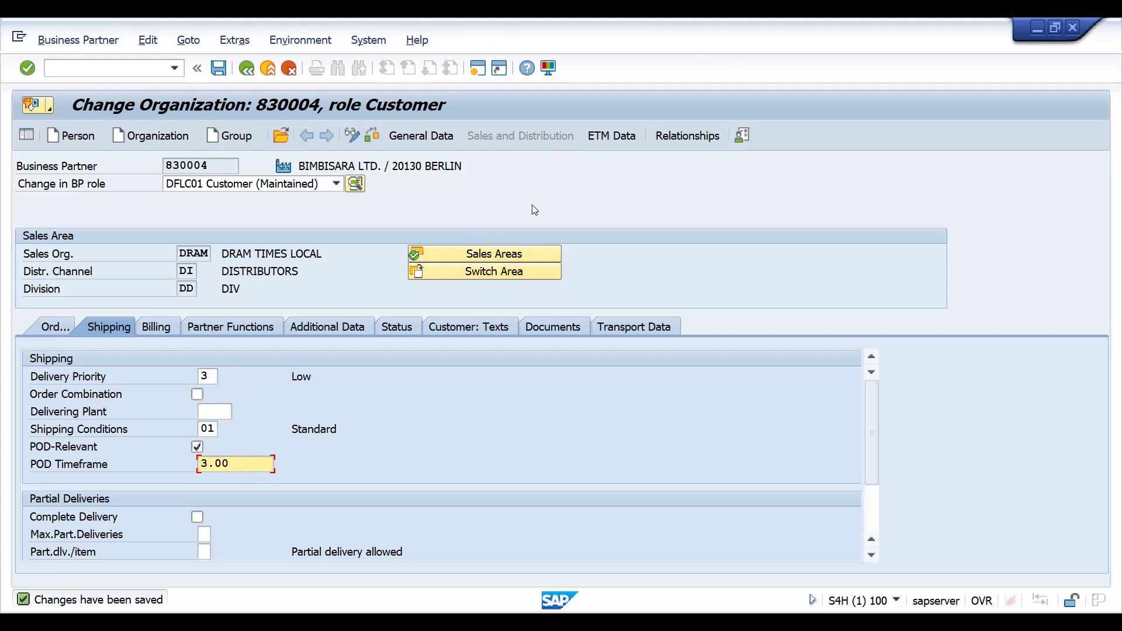
Step: Switch to the Excel POD sheet and enter OR, 50 and 20.11.2024 in cells H30 to H32
{"action": "key", "text": "alt+Tab"}
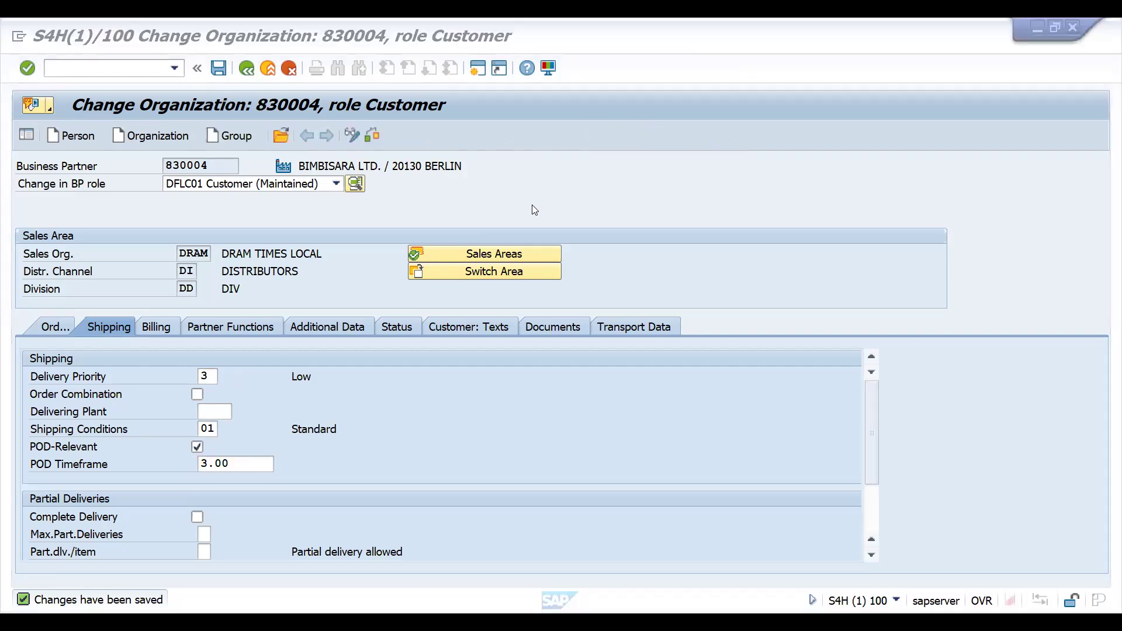
{"action": "key", "text": "alt+Tab"}
{"action": "scroll", "coordinate": [242, 433], "scroll_direction": "down", "scroll_amount": 3}
{"action": "left_click", "coordinate": [357, 462]}
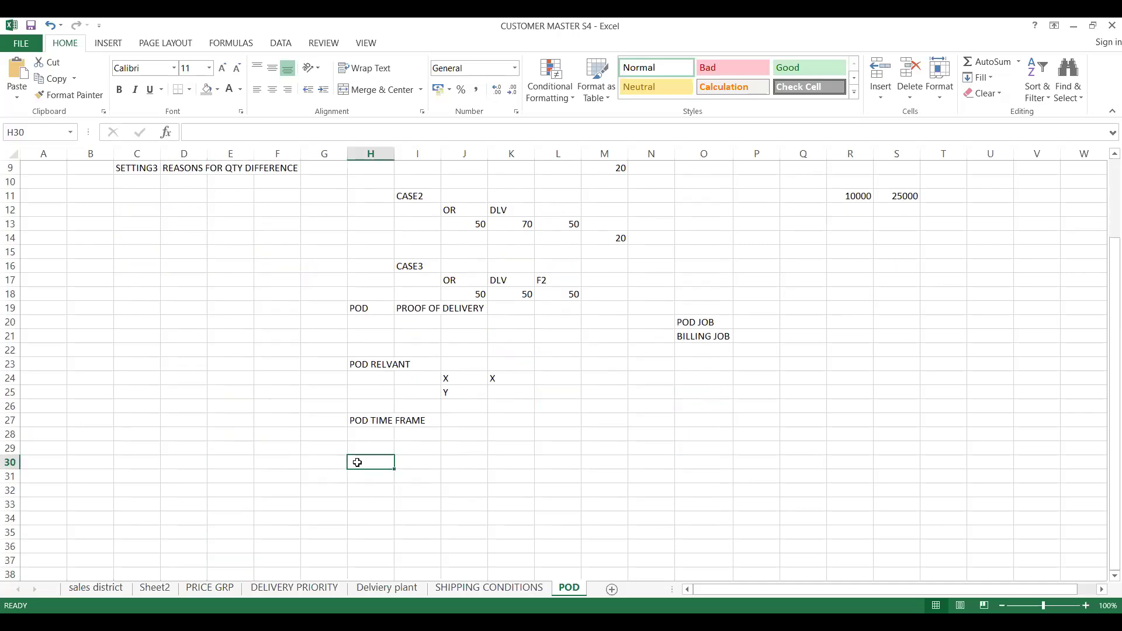
{"action": "type", "text": "OR"}
{"action": "key", "text": "Return"}
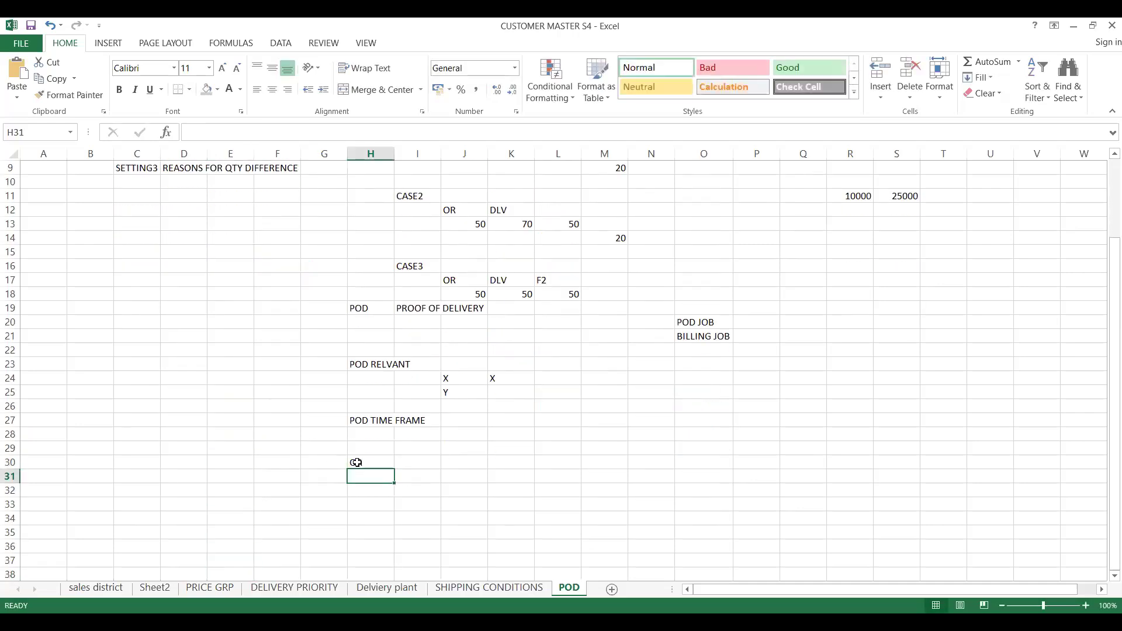
{"action": "type", "text": "50"}
{"action": "key", "text": "Return"}
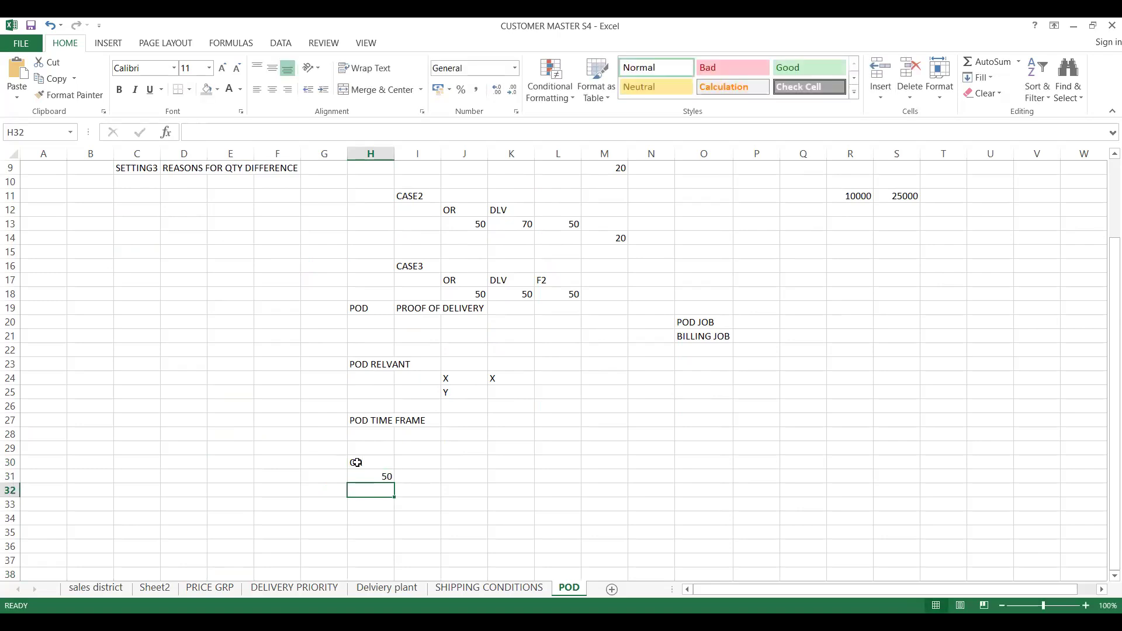
{"action": "type", "text": "20."}
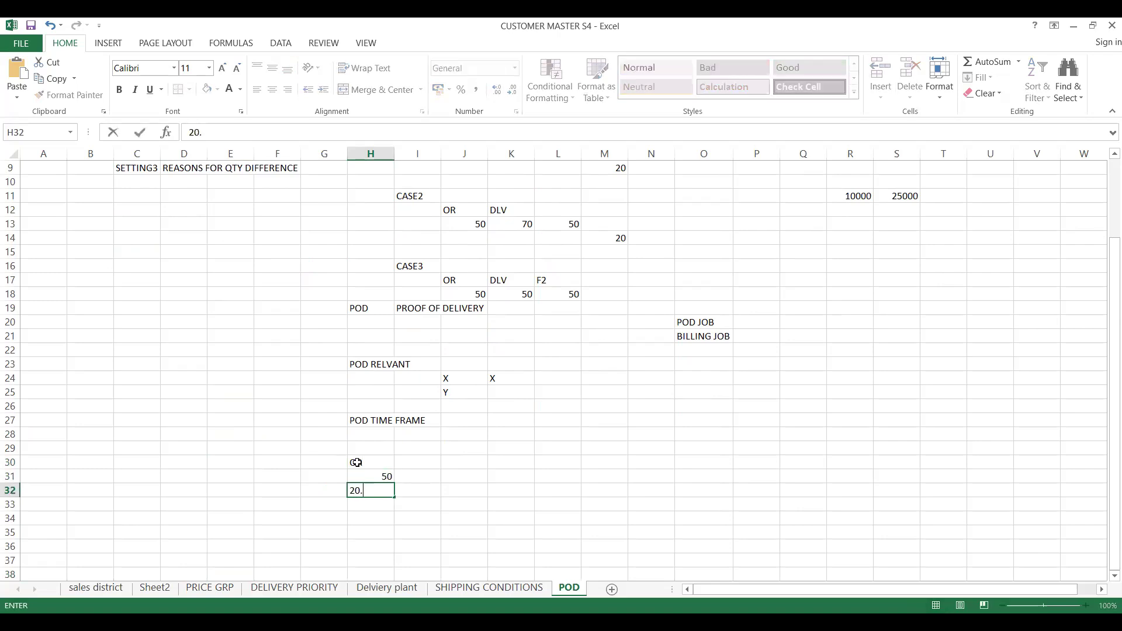
{"action": "type", "text": "11.2024"}
Step: Enter DLV&PG and 50 in I30 and I31, copy the date from H32 into I32, and widen column I
{"action": "left_click", "coordinate": [420, 478]}
{"action": "left_click", "coordinate": [418, 462]}
{"action": "type", "text": "D"}
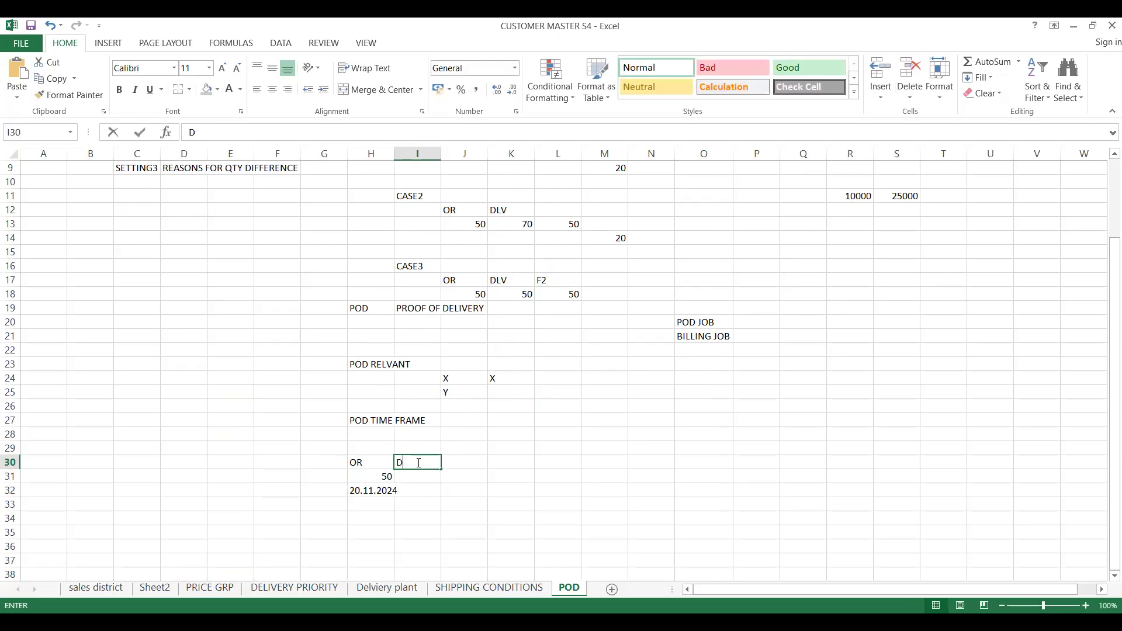
{"action": "type", "text": "LV"}
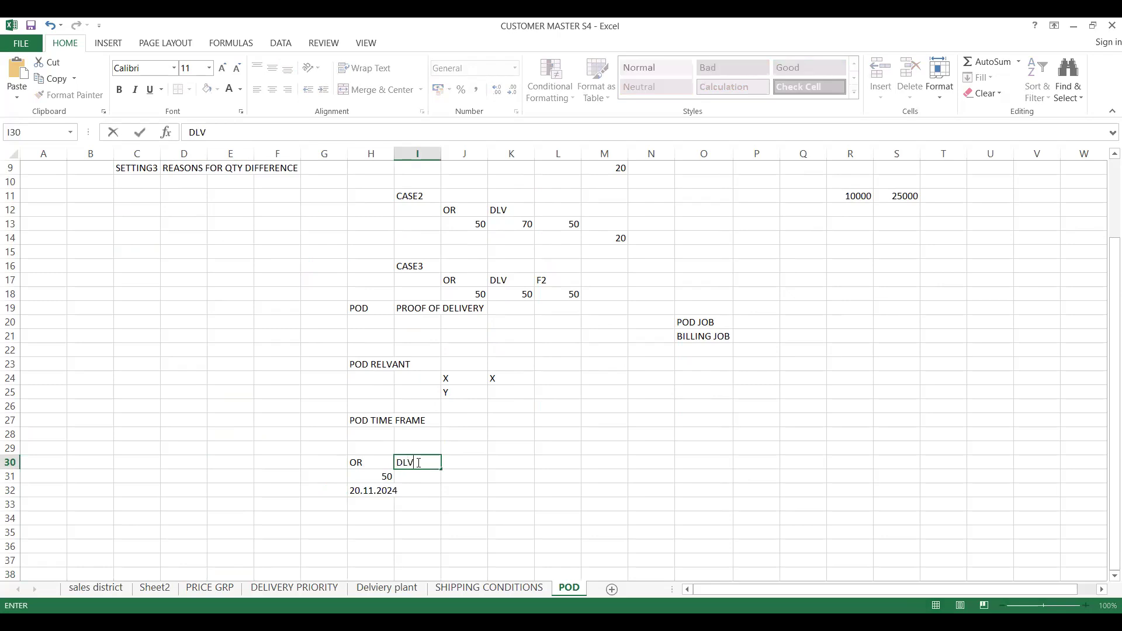
{"action": "type", "text": "&PG"}
{"action": "key", "text": "Return"}
{"action": "type", "text": "50"}
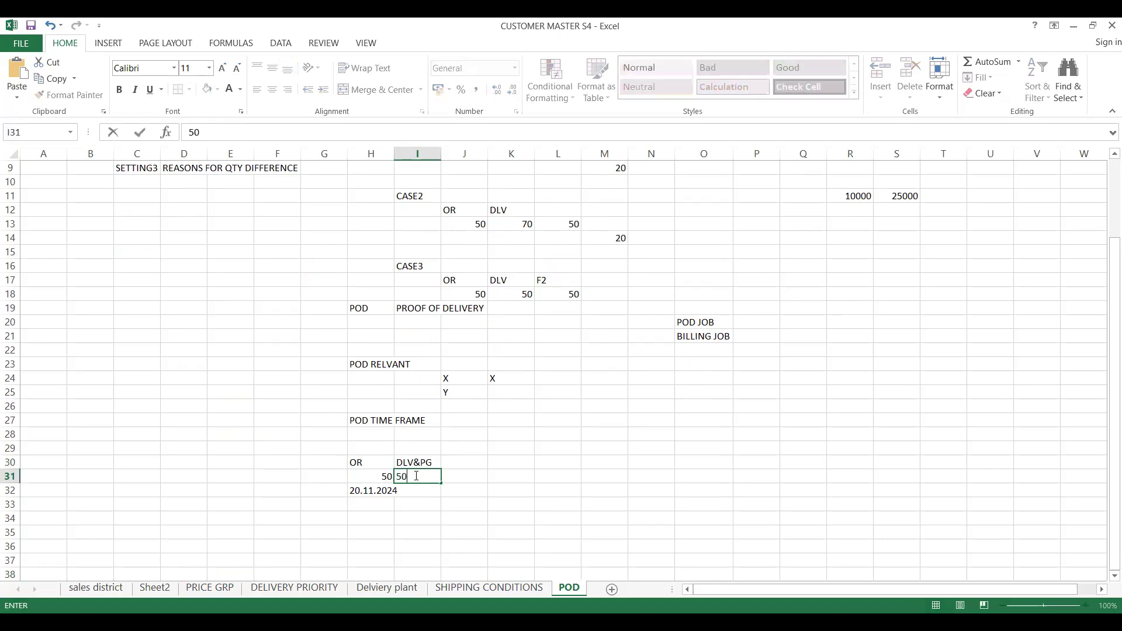
{"action": "left_click", "coordinate": [365, 491]}
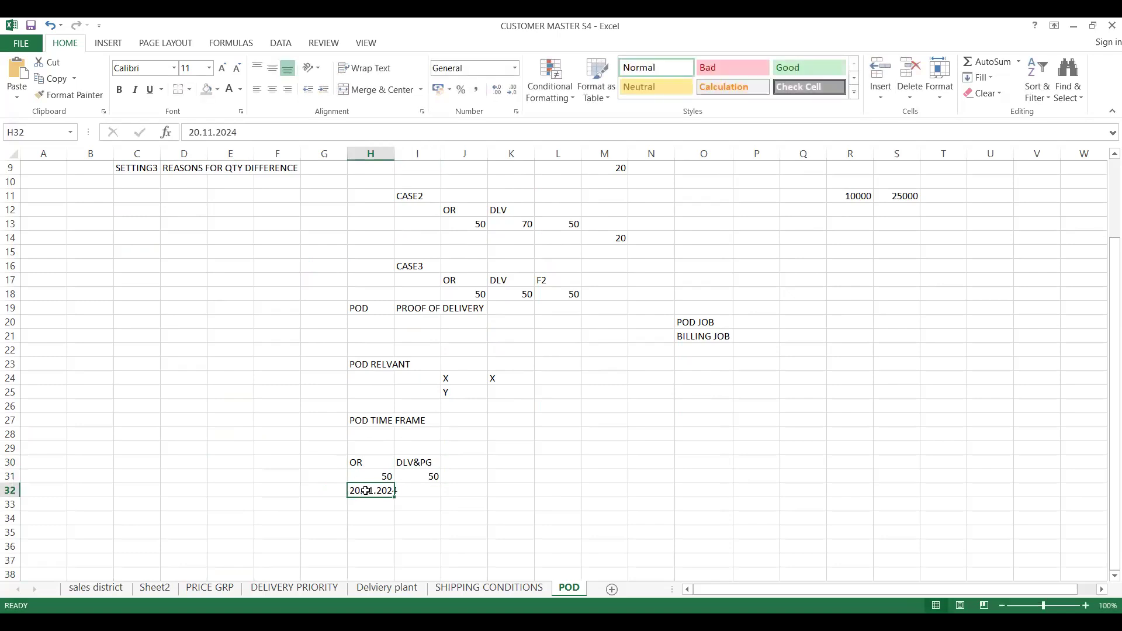
{"action": "key", "text": "ctrl+c"}
{"action": "left_click", "coordinate": [435, 491]}
{"action": "key", "text": "ctrl+v"}
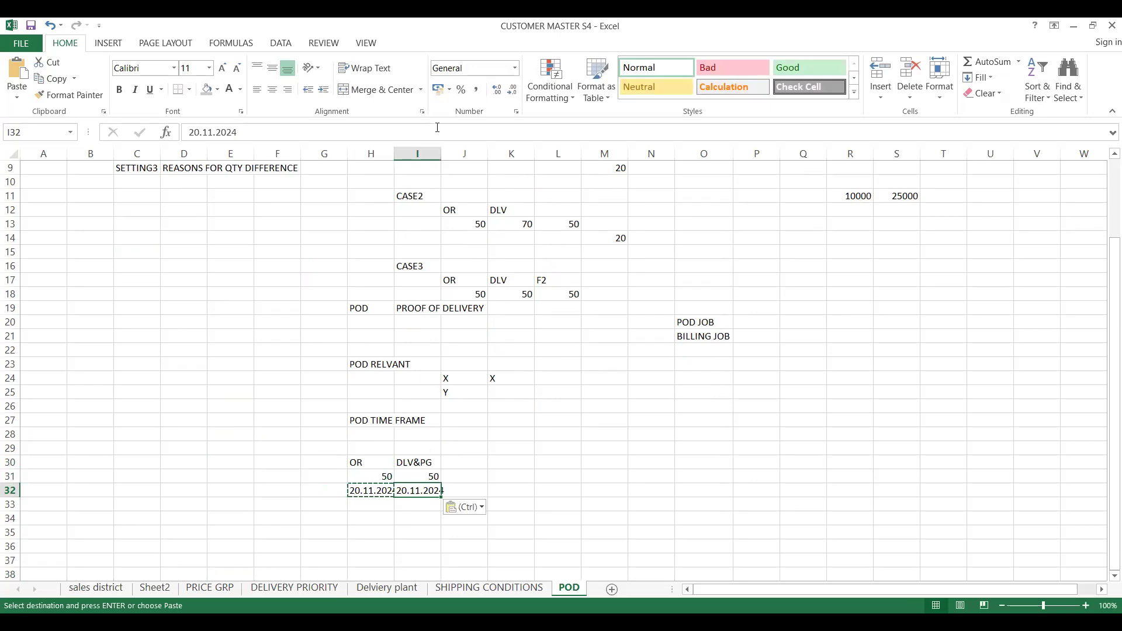
{"action": "double_click", "coordinate": [441, 154]}
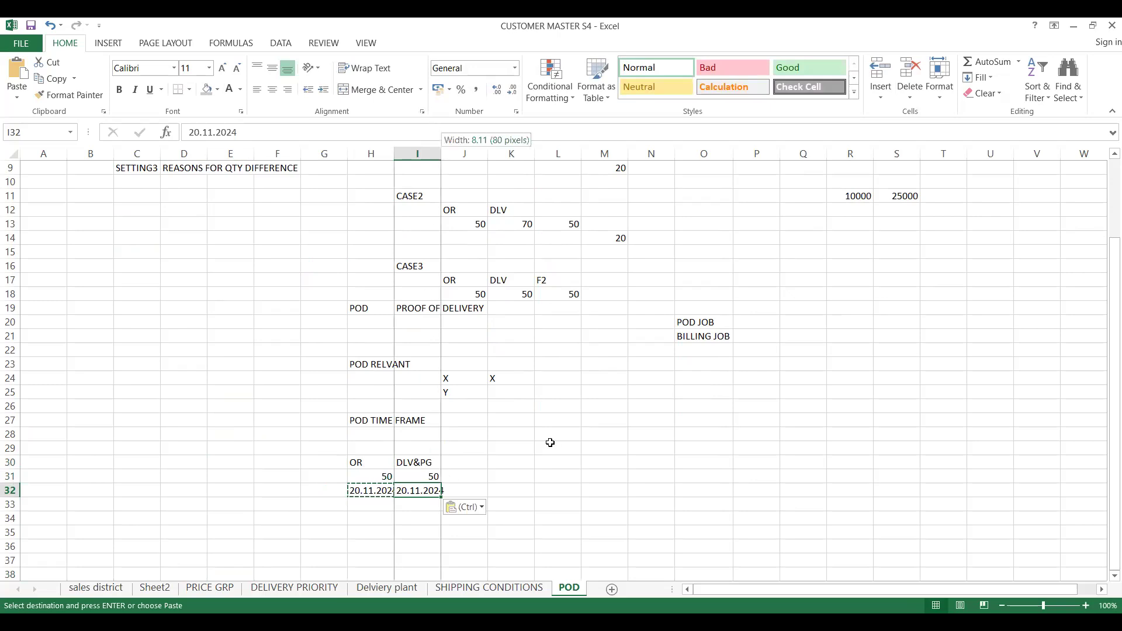
Step: Add the heading POD CONFIRMATION in cell J30 beside DLV&PG
{"action": "left_click", "coordinate": [514, 461]}
{"action": "type", "text": "POD"}
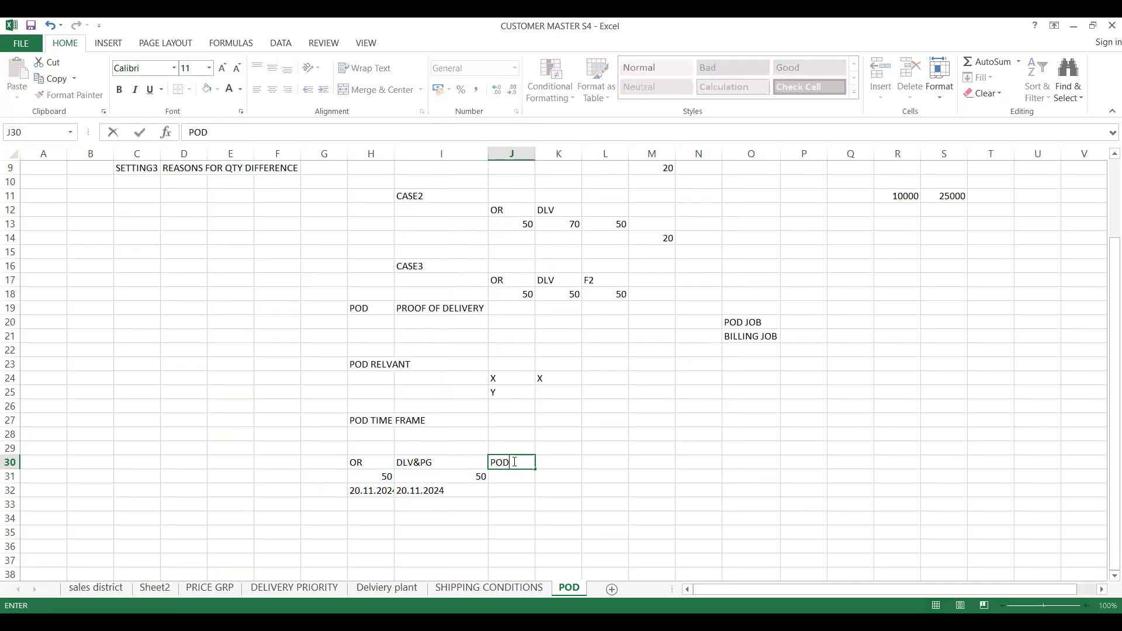
{"action": "type", "text": " CONFIRMATION"}
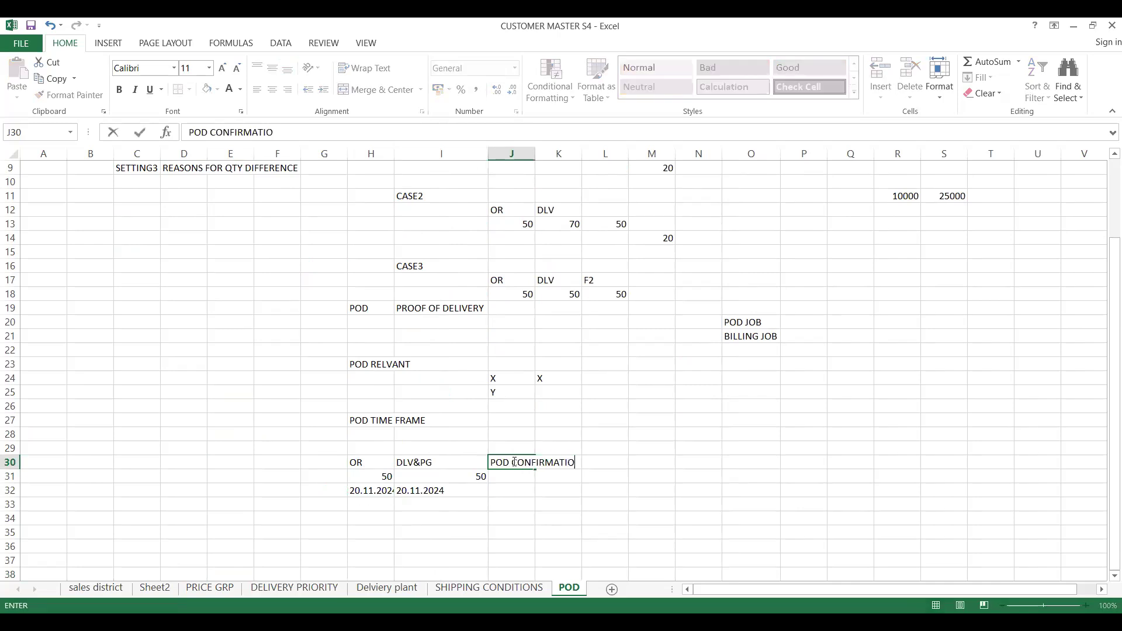
{"action": "left_click", "coordinate": [507, 474]}
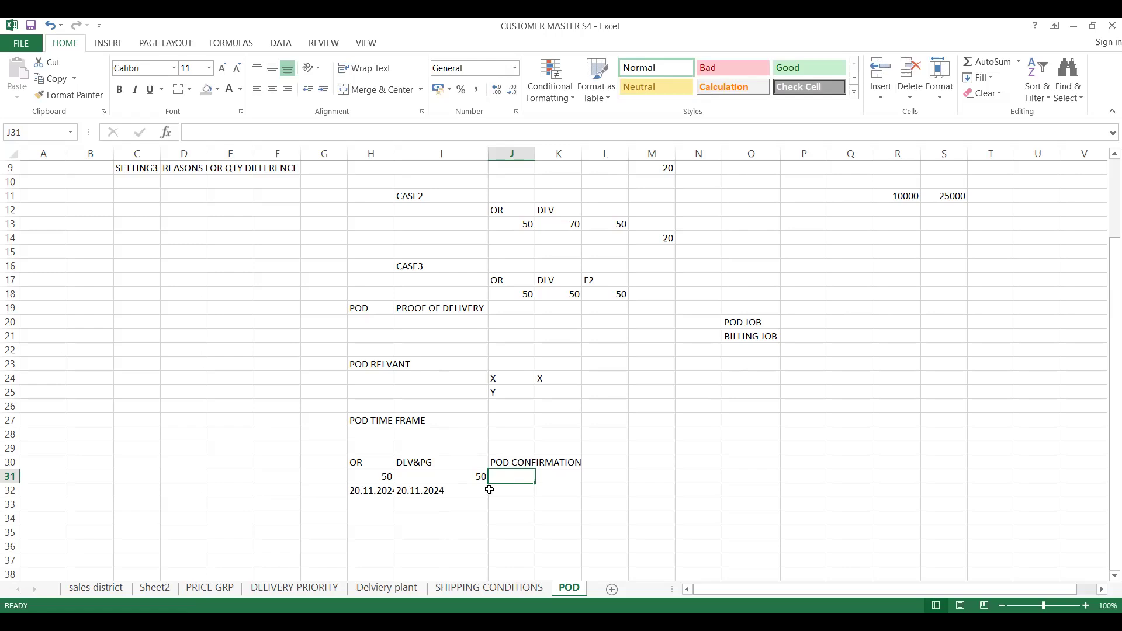
{"action": "left_click", "coordinate": [503, 489]}
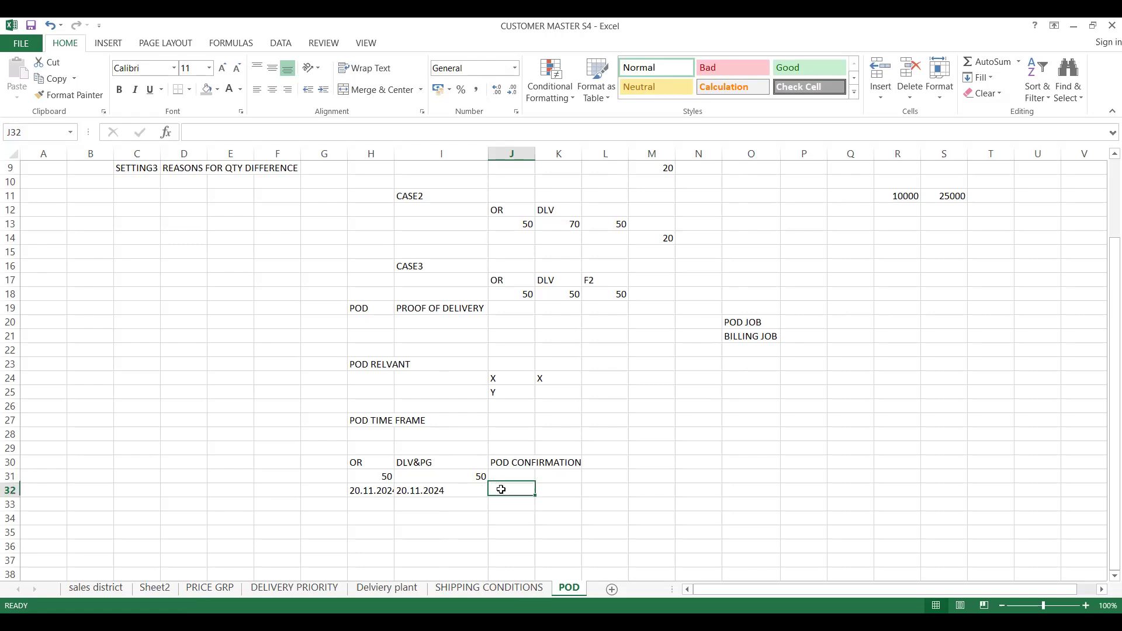
Step: Enter 5 in J27 beside POD TIME FRAME and the date 25.11.2024 in J32 under POD CONFIRMATION
{"action": "left_click_drag", "start_coordinate": [497, 477], "coordinate": [417, 496]}
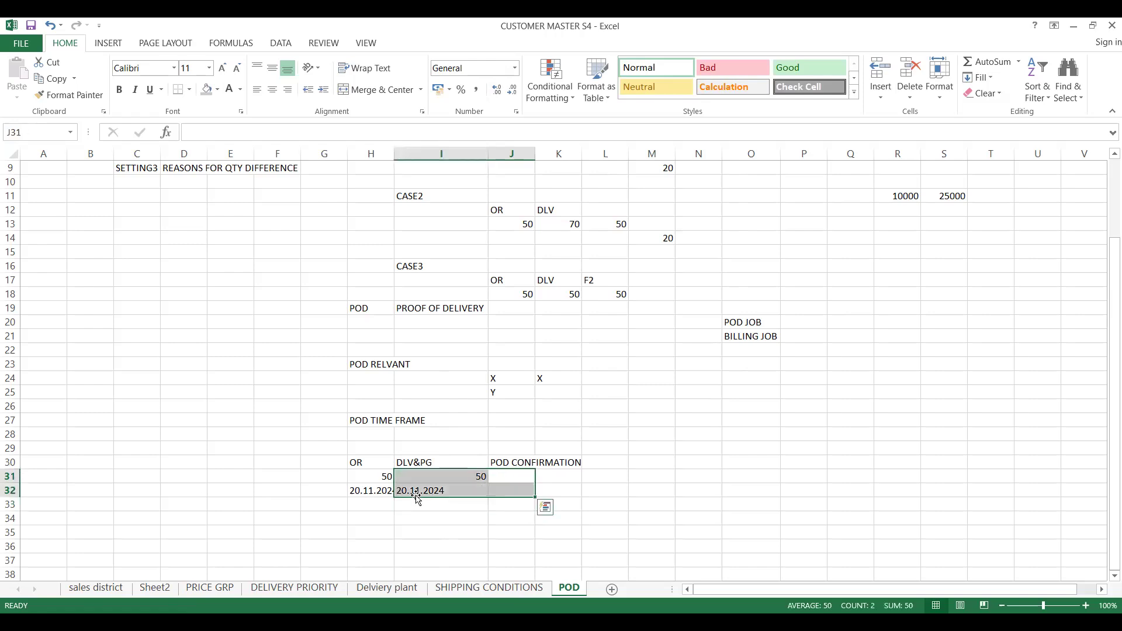
{"action": "left_click", "coordinate": [417, 496]}
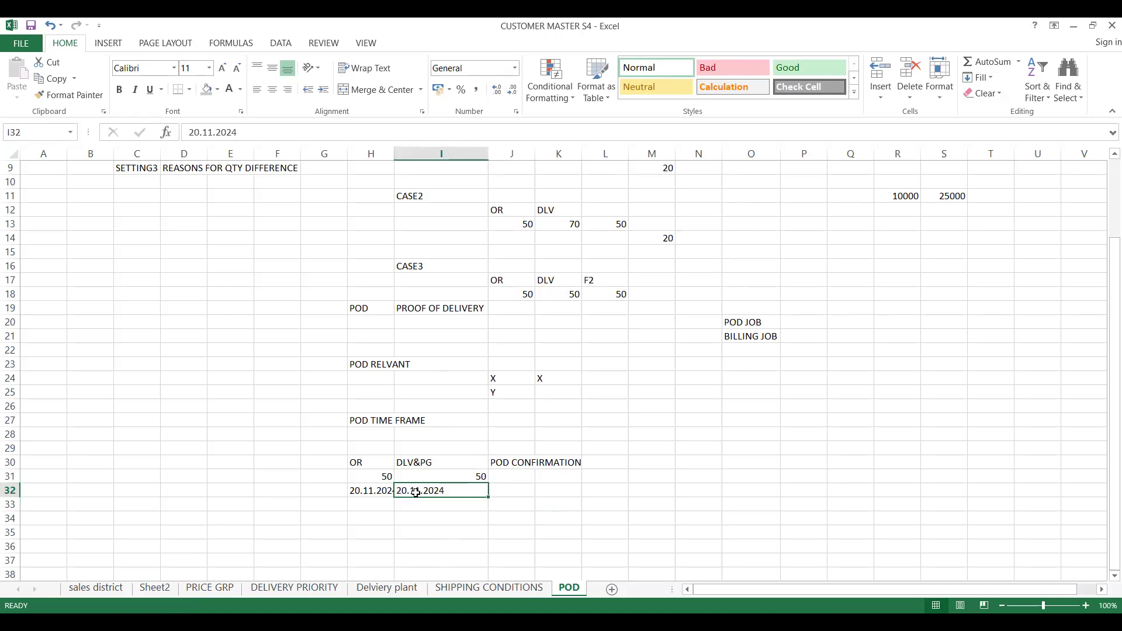
{"action": "left_click", "coordinate": [526, 492]}
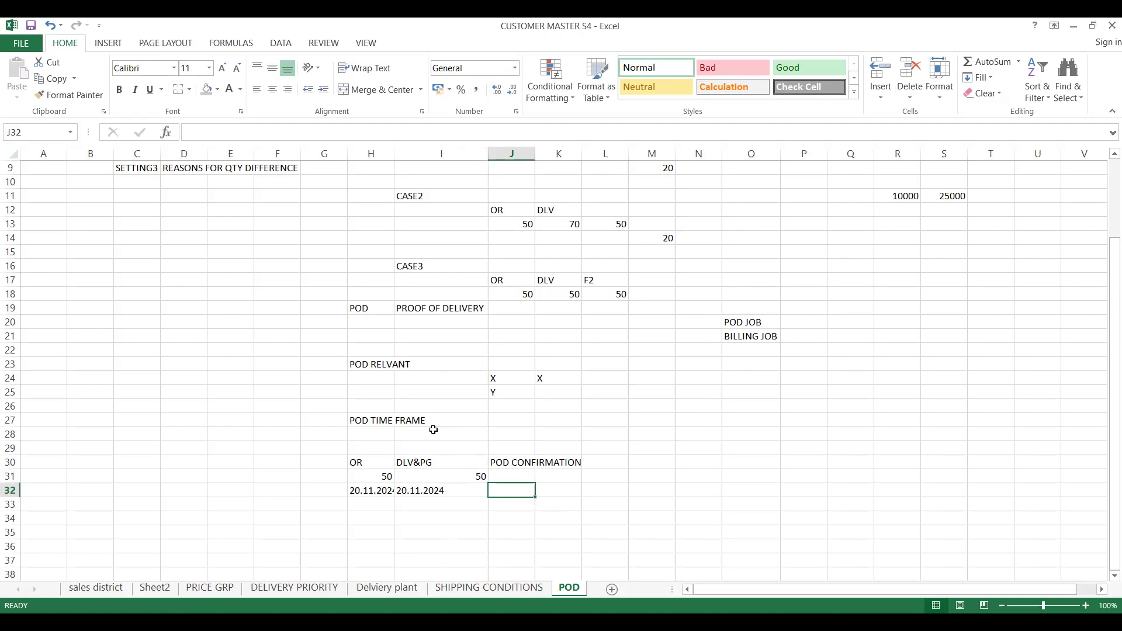
{"action": "left_click", "coordinate": [505, 421]}
{"action": "type", "text": "5"}
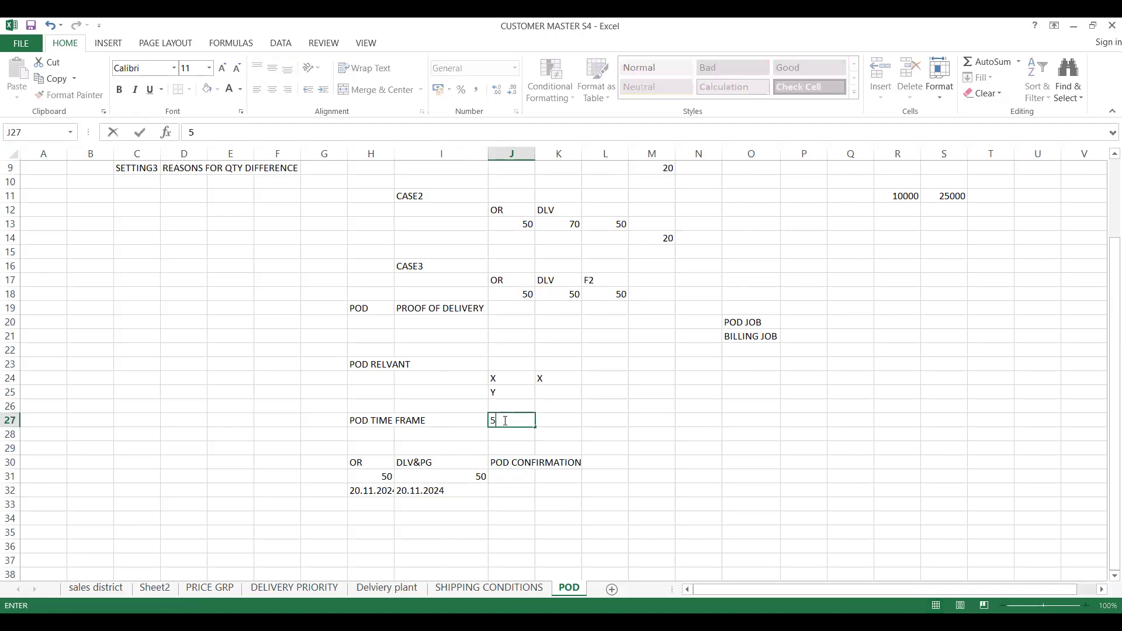
{"action": "left_click", "coordinate": [502, 489]}
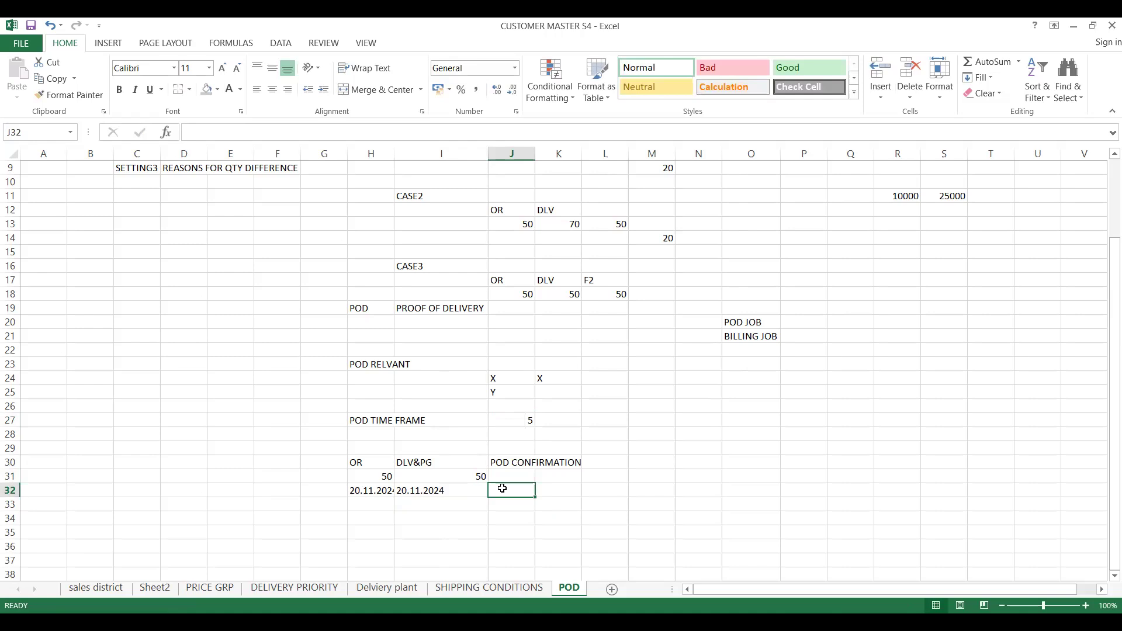
{"action": "type", "text": "25.11.2024"}
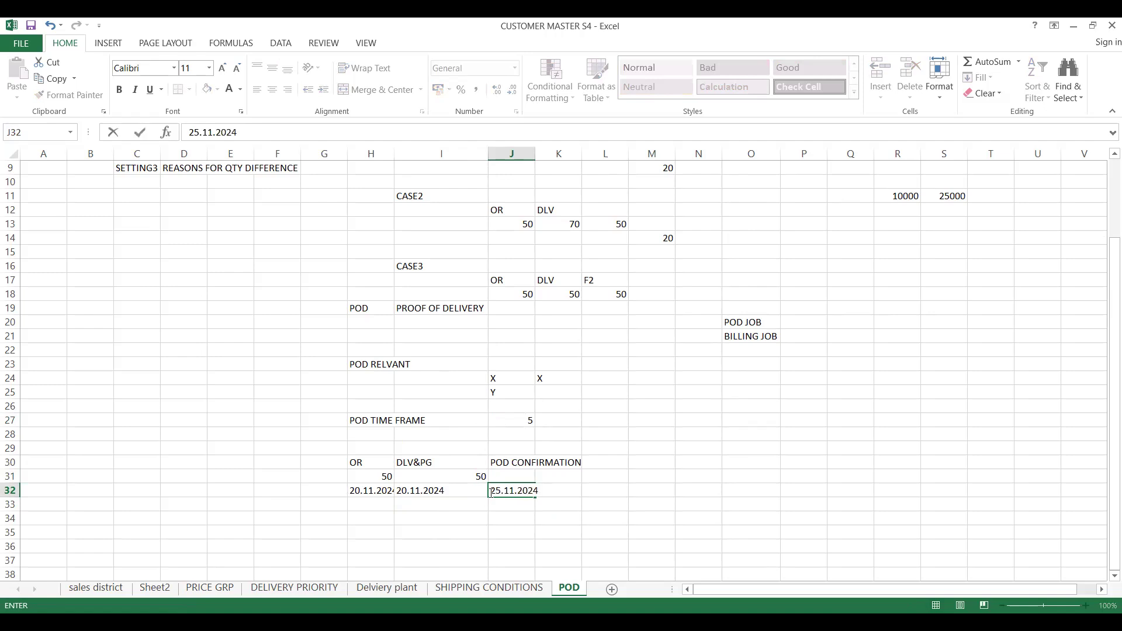
{"action": "left_click", "coordinate": [471, 492]}
{"action": "left_click", "coordinate": [442, 474]}
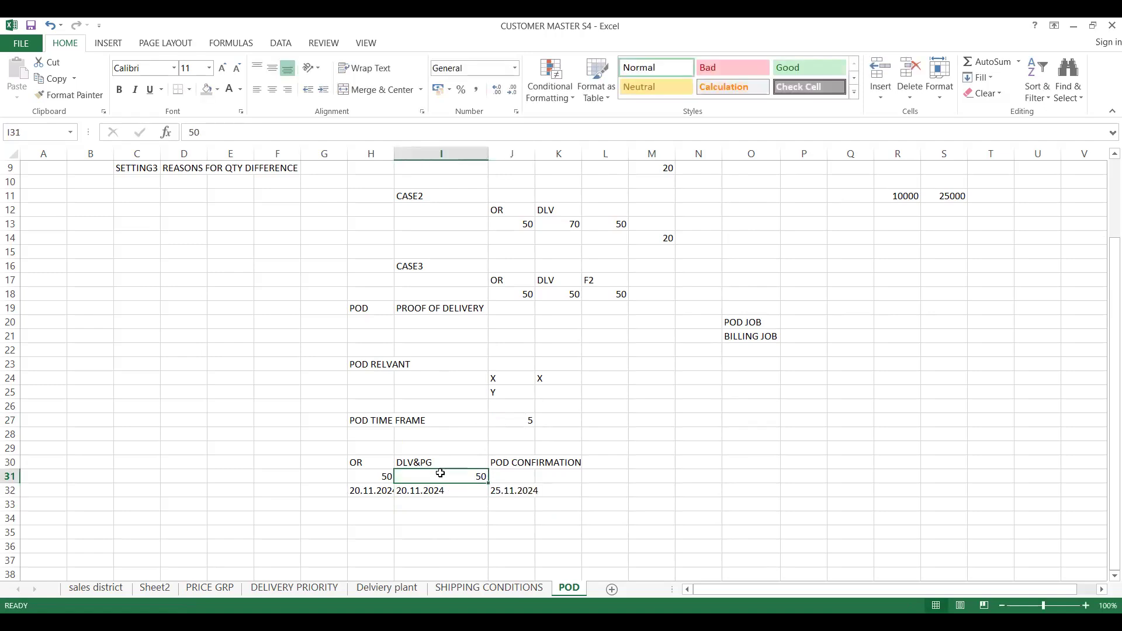
{"action": "left_click", "coordinate": [518, 464]}
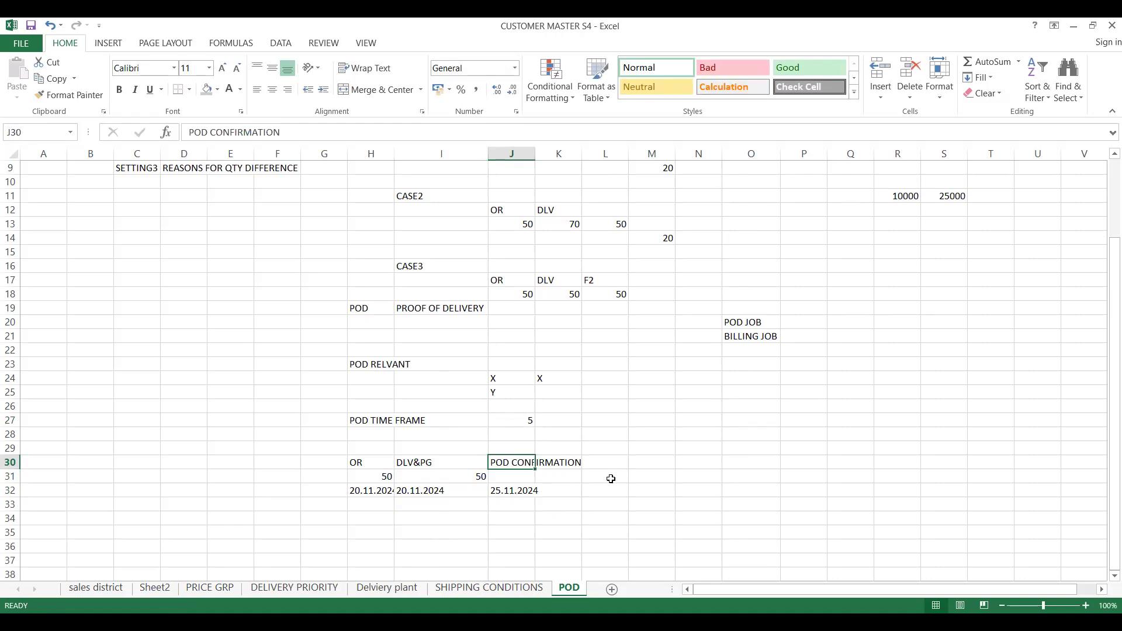
{"action": "left_click", "coordinate": [515, 490]}
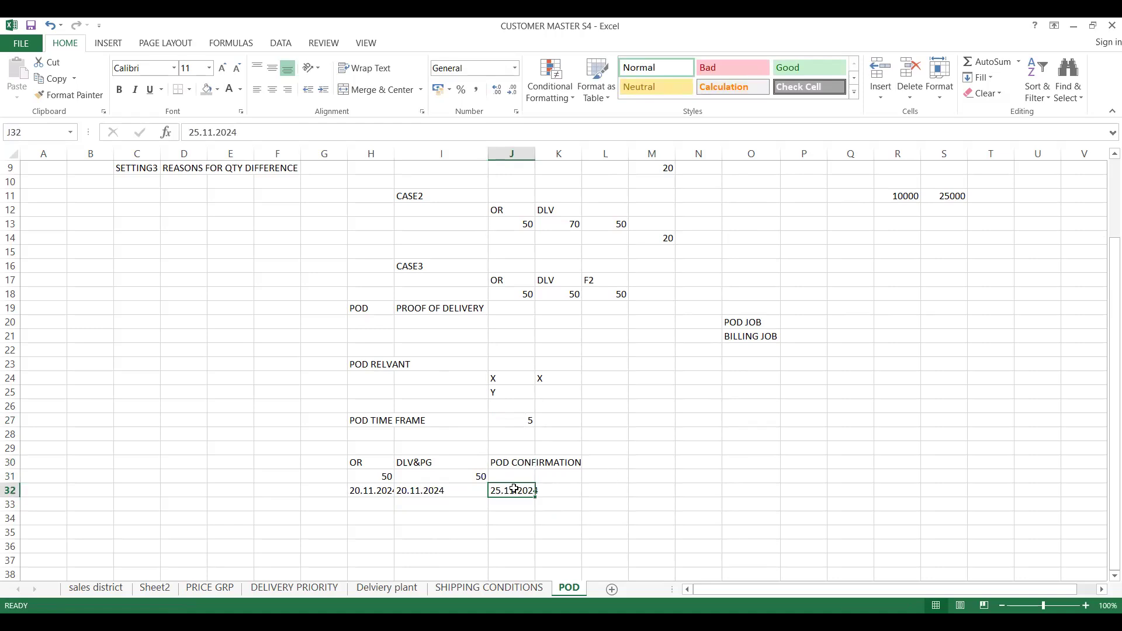
Step: Enter VLPOD in J29 above POD CONFIRMATION and F2 in the neighbouring cell K29
{"action": "left_click", "coordinate": [600, 464]}
{"action": "left_click", "coordinate": [507, 448]}
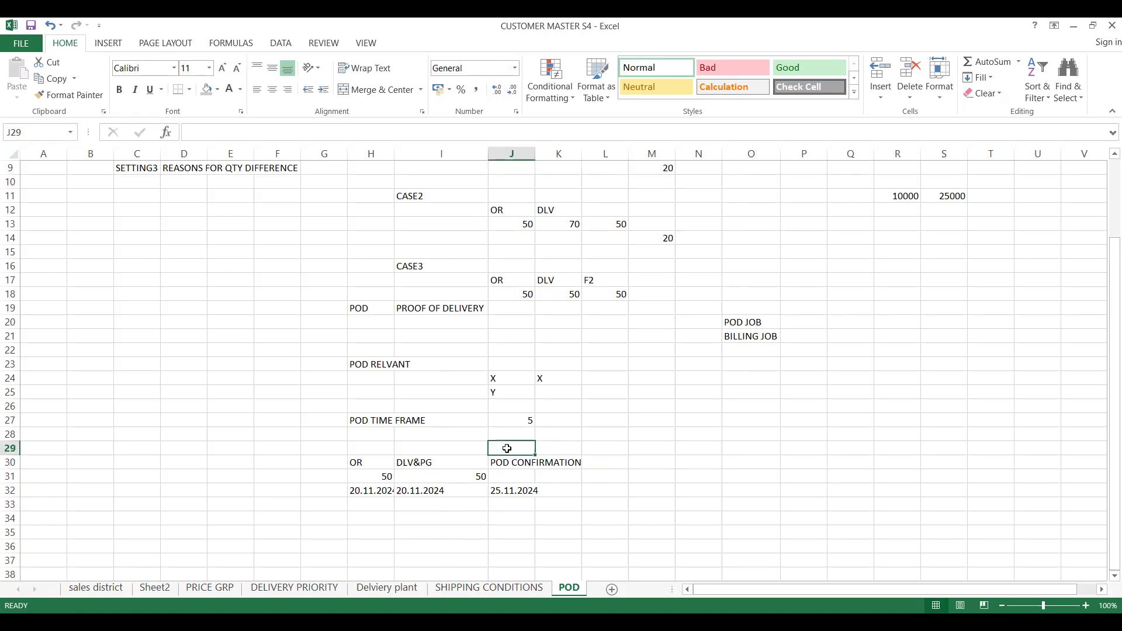
{"action": "type", "text": "VLOPD"}
{"action": "key", "text": "BackSpace"}
{"action": "key", "text": "BackSpace"}
{"action": "key", "text": "BackSpace"}
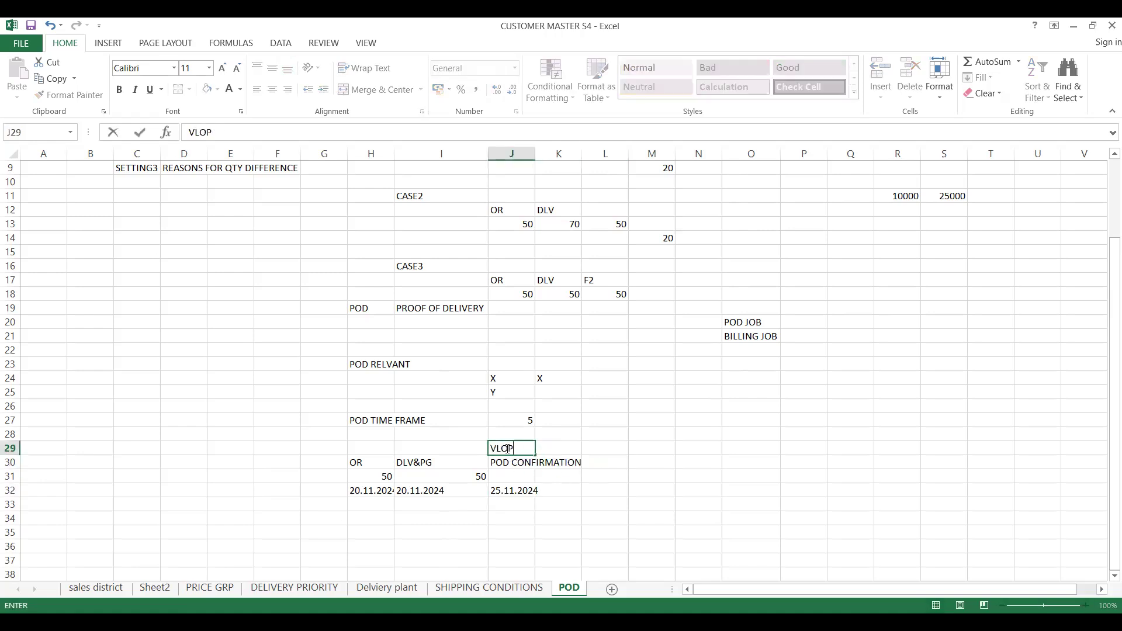
{"action": "type", "text": "POD"}
{"action": "left_click", "coordinate": [509, 478]}
{"action": "left_click", "coordinate": [554, 450]}
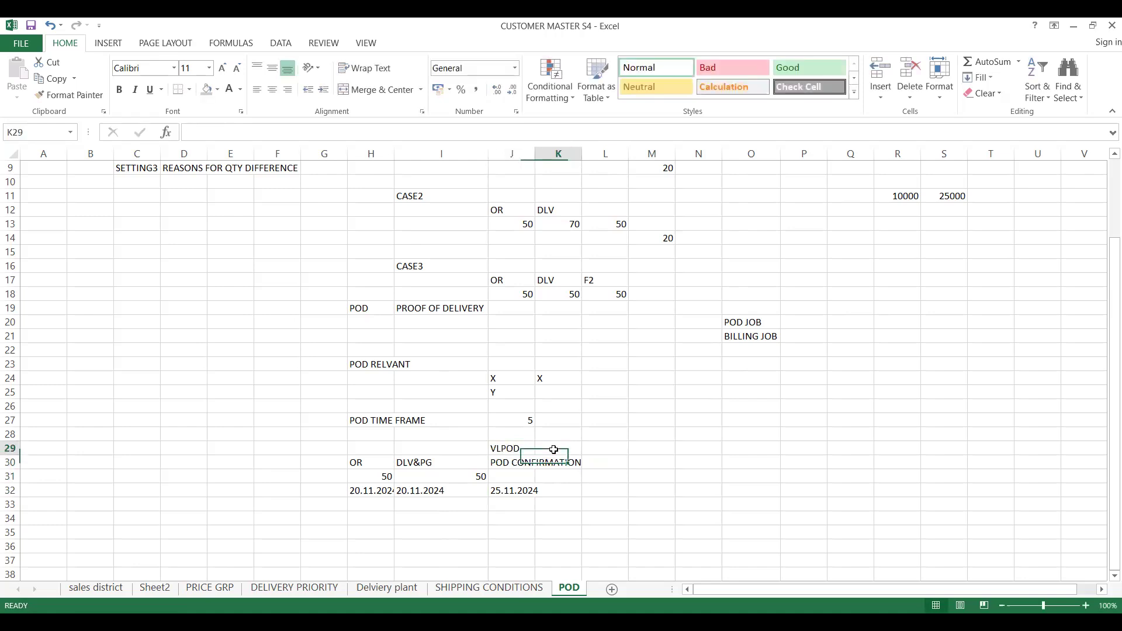
{"action": "type", "text": "V"}
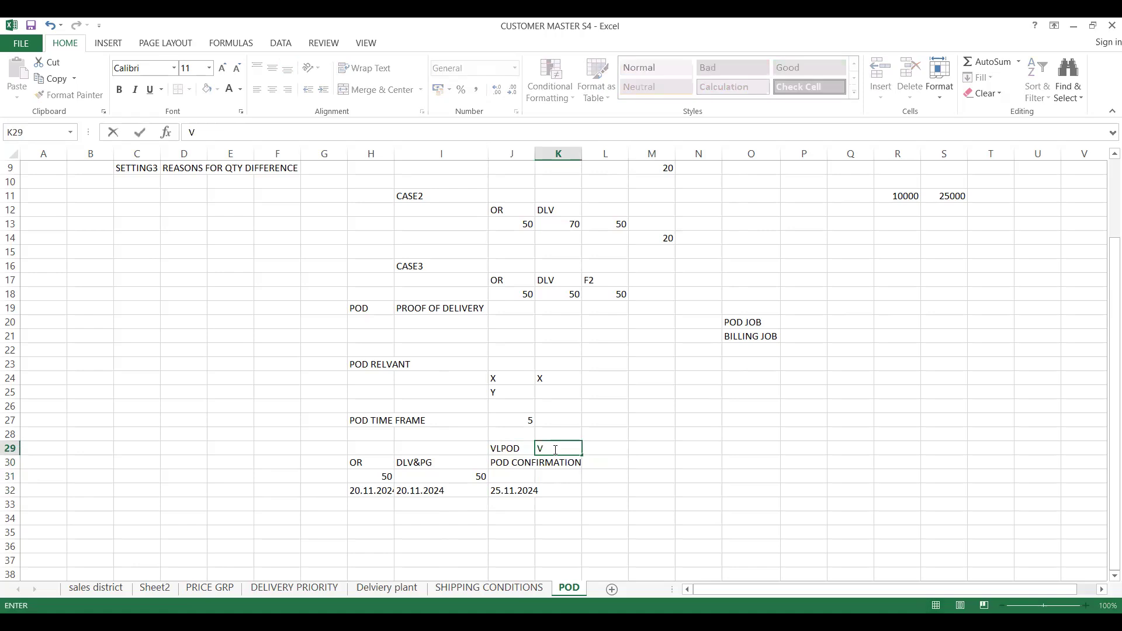
{"action": "key", "text": "BackSpace"}
{"action": "key", "text": "BackSpace"}
{"action": "type", "text": "F2"}
{"action": "left_click", "coordinate": [508, 487]}
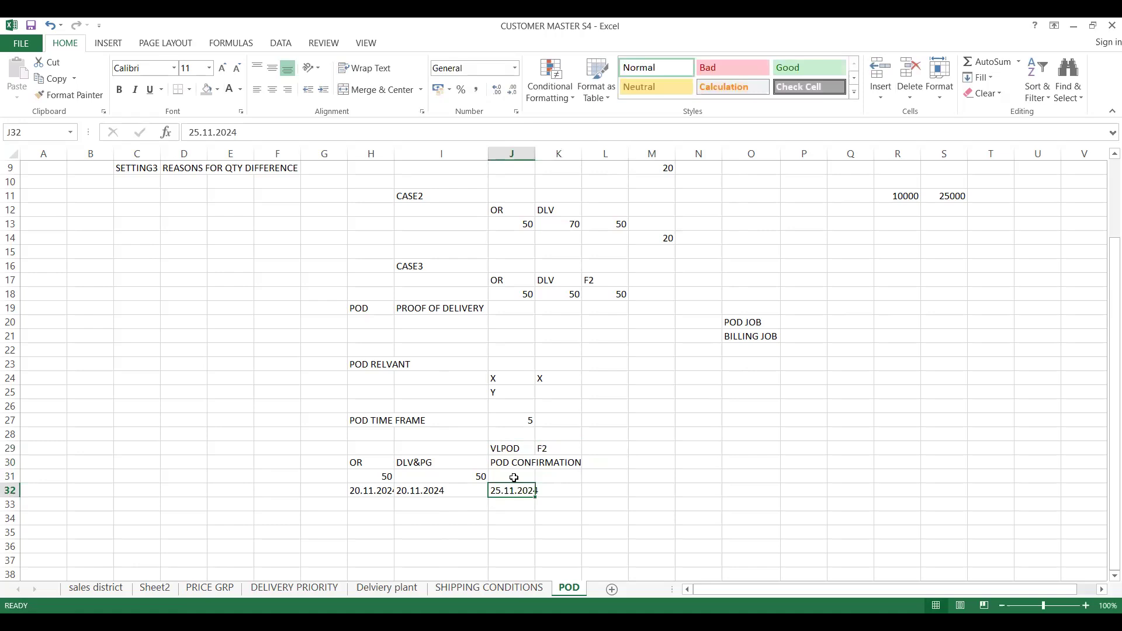
Step: Enter 30 in cell I34, two rows below the DLV&PG date
{"action": "left_click", "coordinate": [458, 477]}
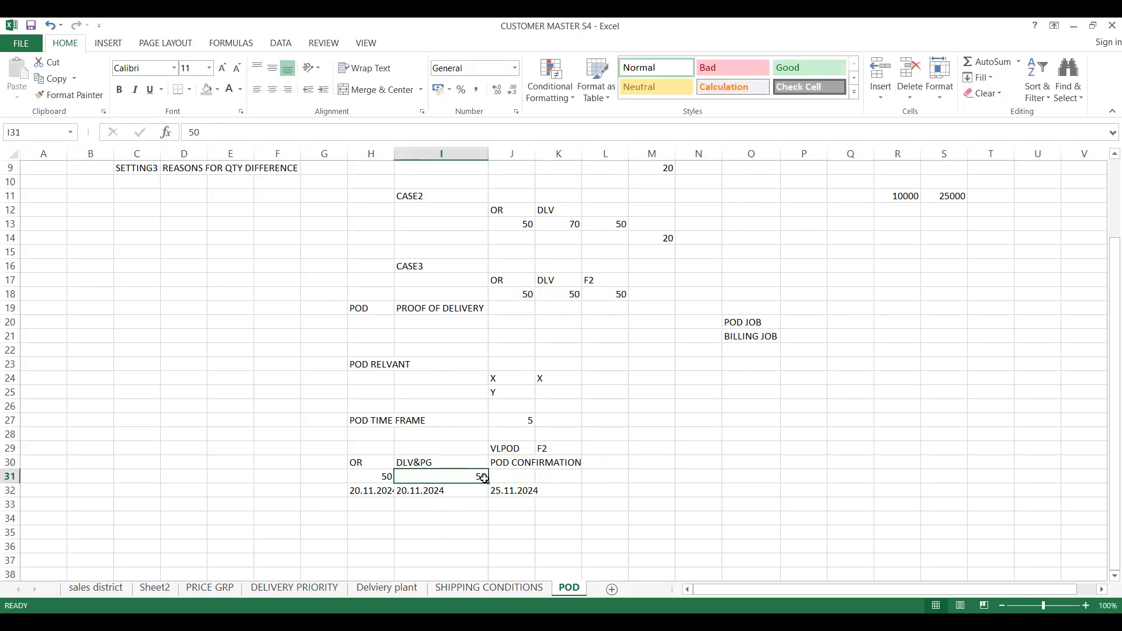
{"action": "left_click", "coordinate": [502, 478]}
{"action": "left_click", "coordinate": [470, 480]}
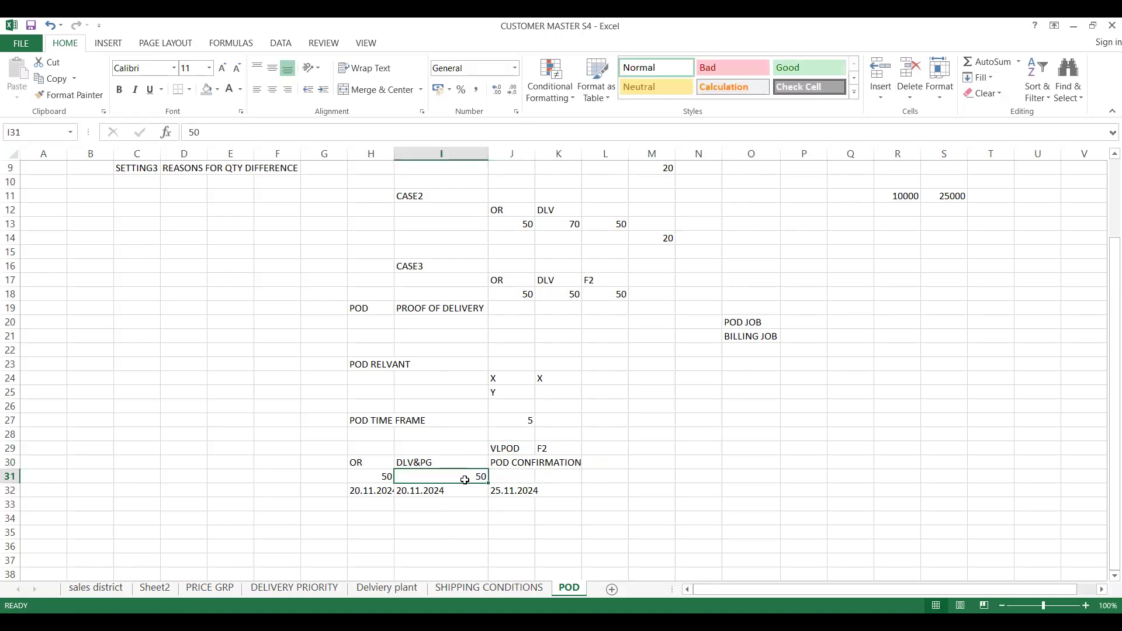
{"action": "left_click", "coordinate": [460, 515]}
{"action": "type", "text": "30"}
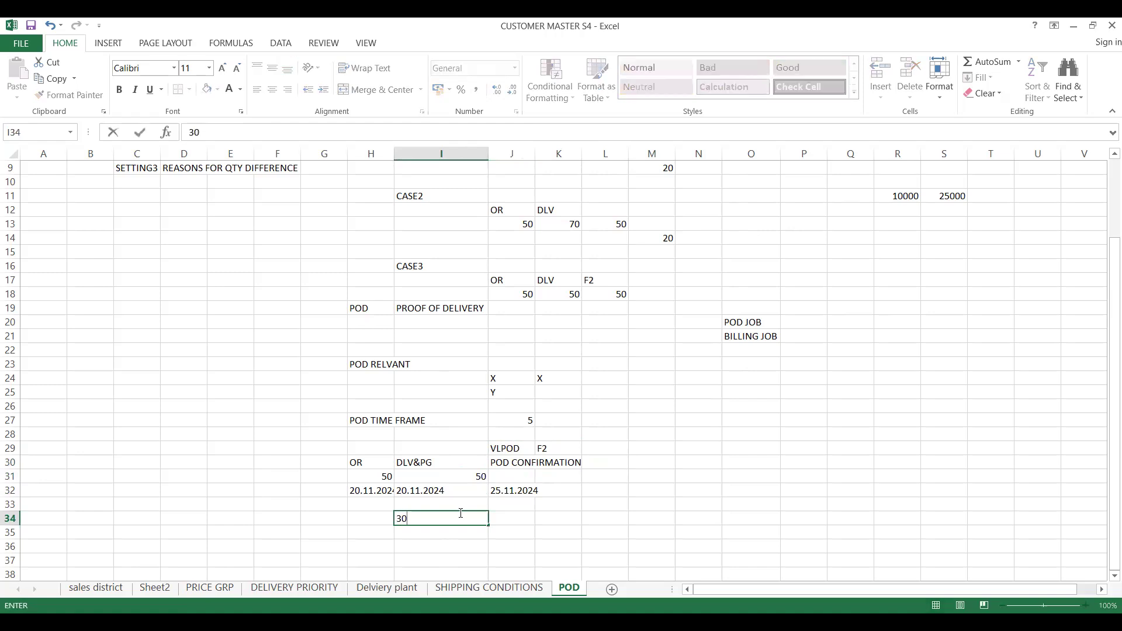
{"action": "left_click", "coordinate": [441, 547]}
{"action": "left_click", "coordinate": [443, 520]}
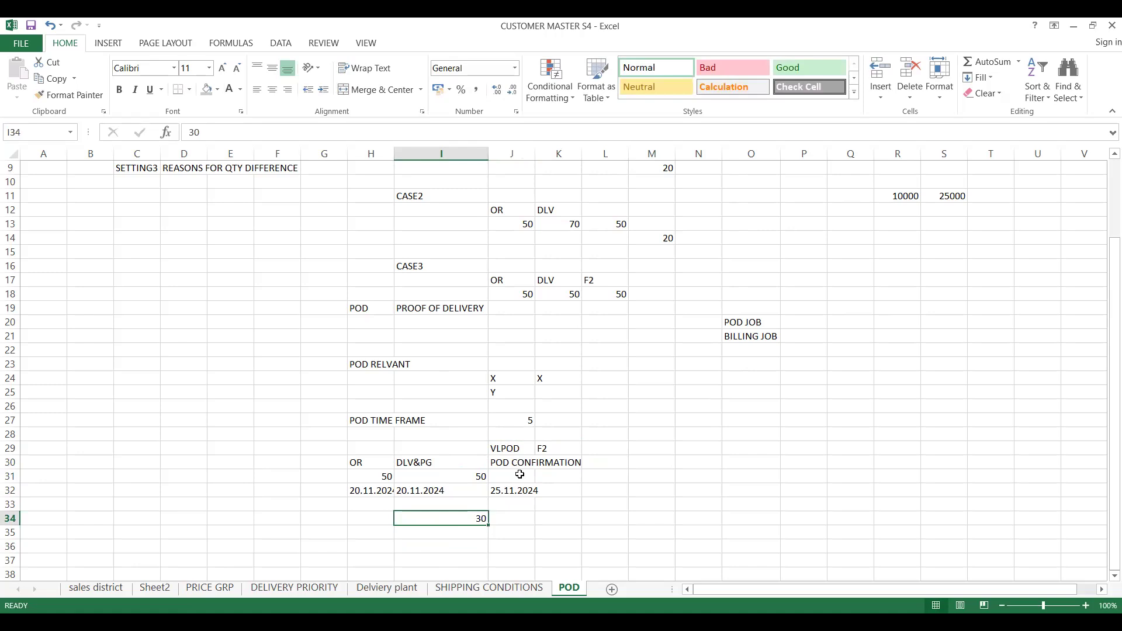
Step: Enter VF01 in K31 and 50 in K32 under F2, and autofit the width of column J
{"action": "left_click", "coordinate": [484, 478]}
{"action": "left_click", "coordinate": [548, 477]}
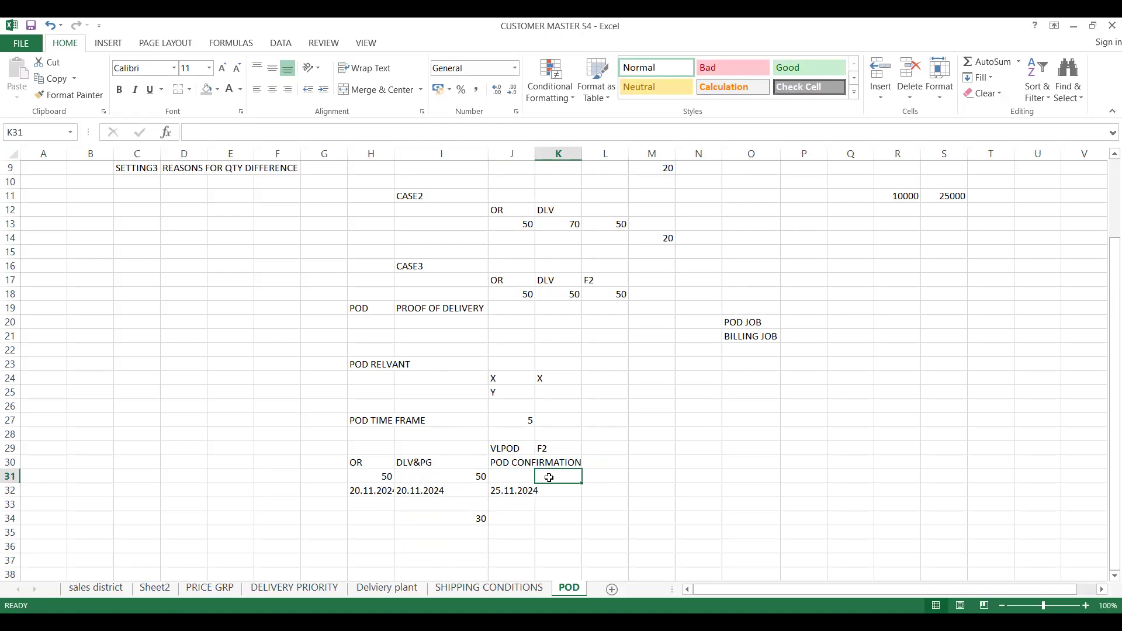
{"action": "type", "text": "VF01"}
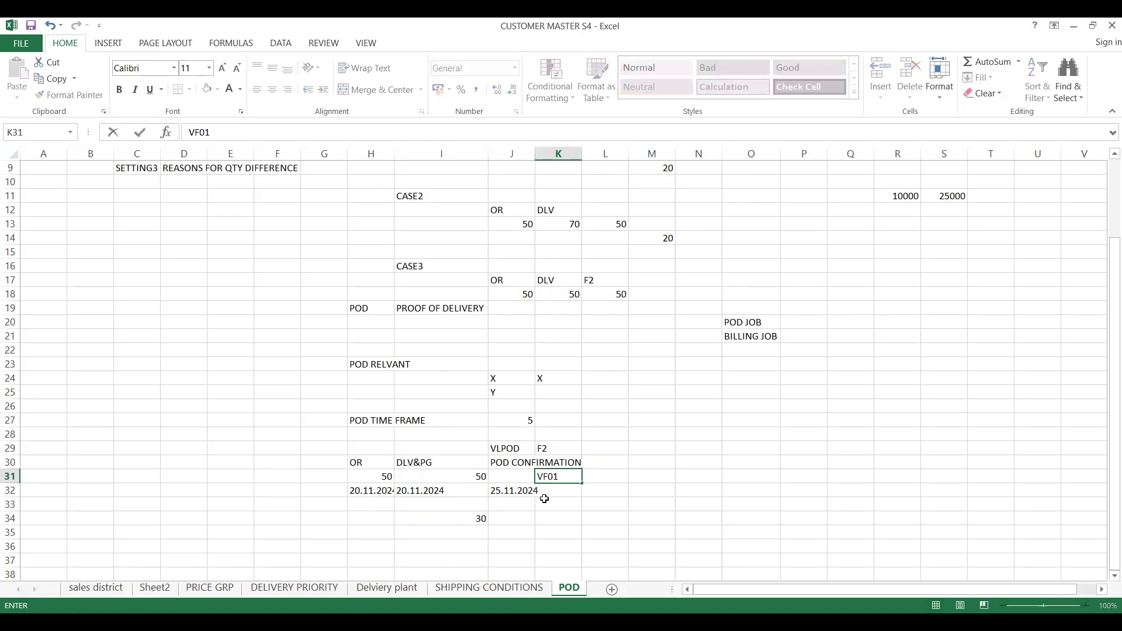
{"action": "left_click", "coordinate": [557, 492]}
{"action": "type", "text": "50"}
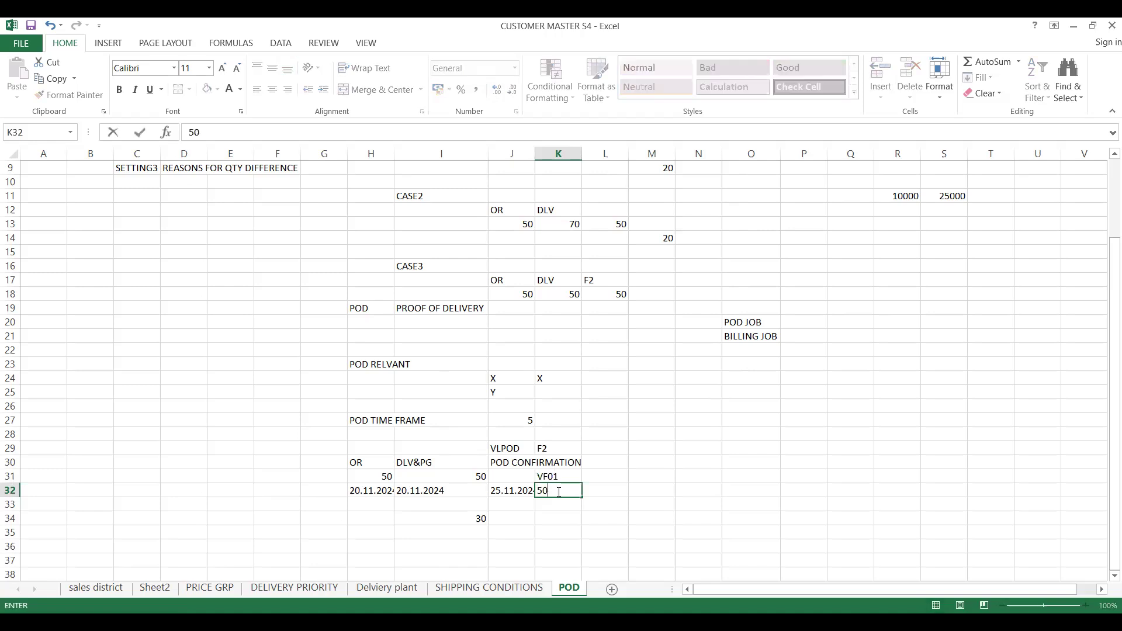
{"action": "left_click", "coordinate": [469, 493]}
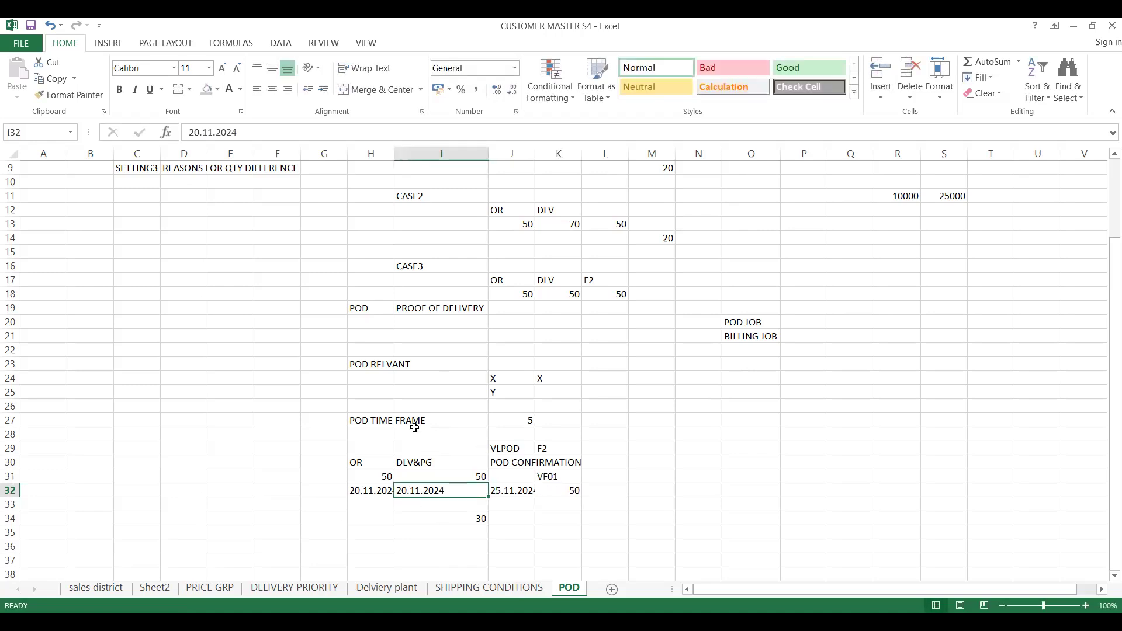
{"action": "double_click", "coordinate": [535, 159]}
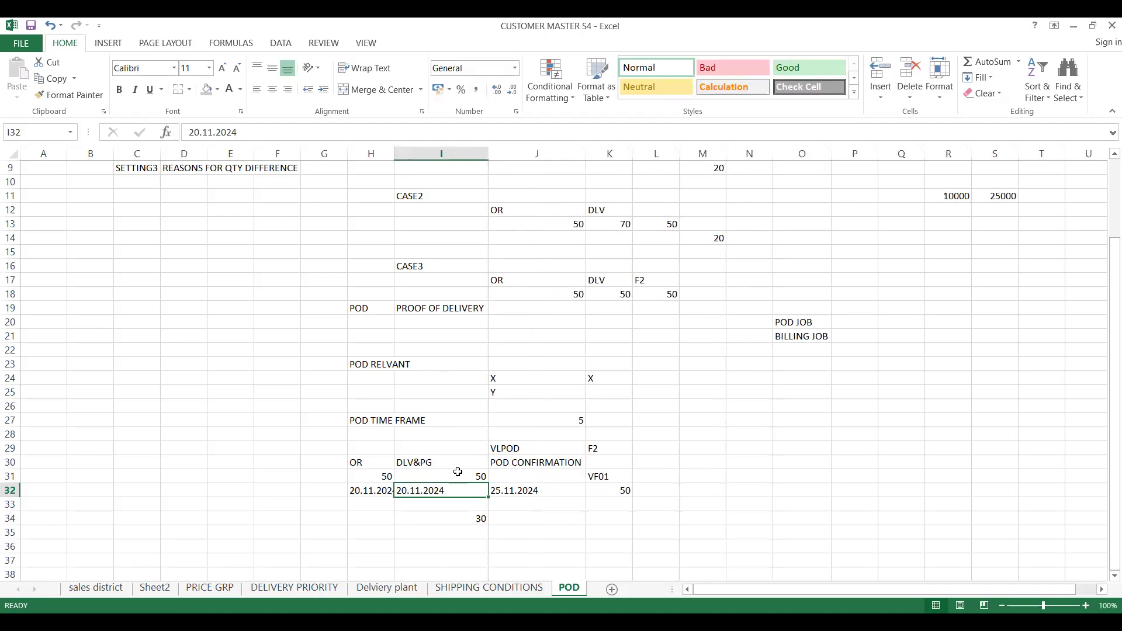
Step: Examine the POD CONFIRMATION heading, its date in J32 and the surrounding cells of the timeframe example
{"action": "left_click", "coordinate": [559, 522]}
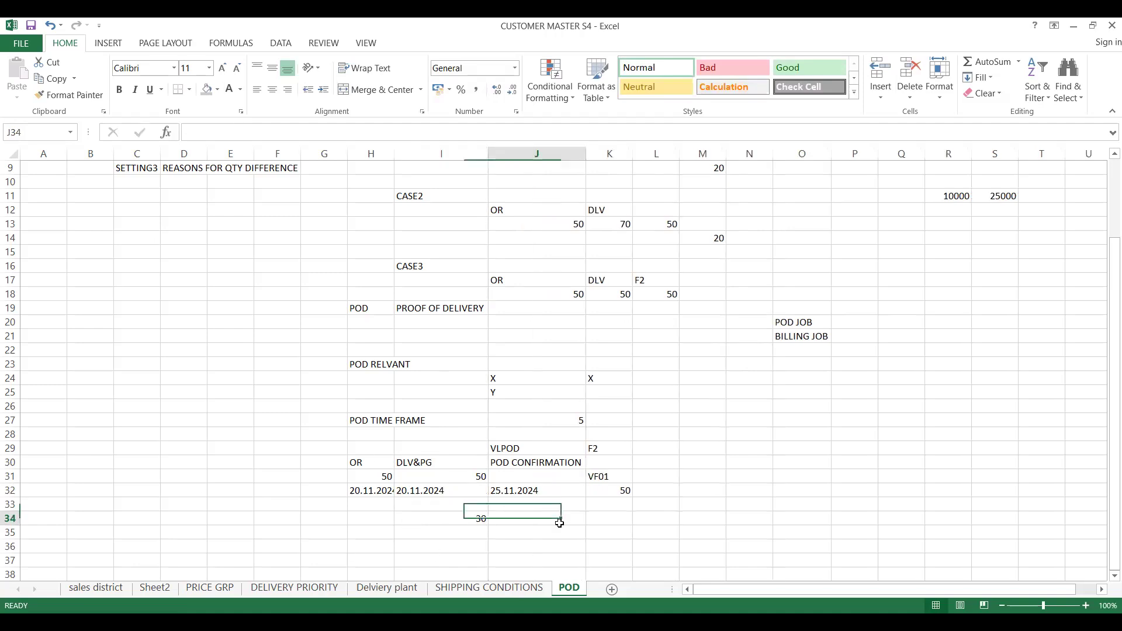
{"action": "left_click", "coordinate": [540, 492]}
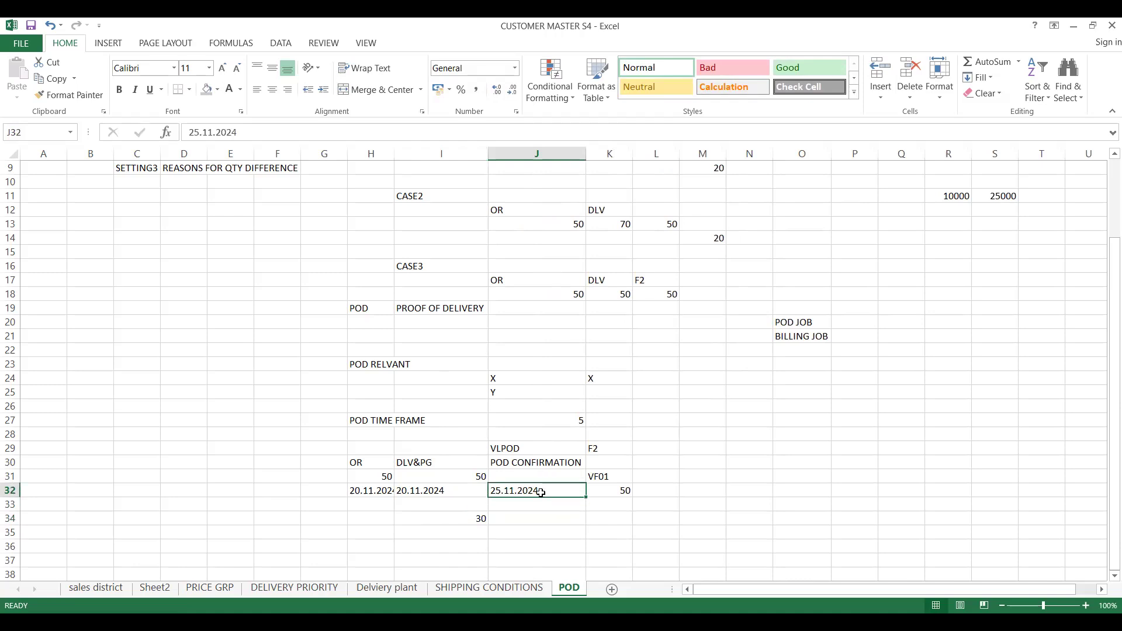
{"action": "left_click", "coordinate": [537, 467]}
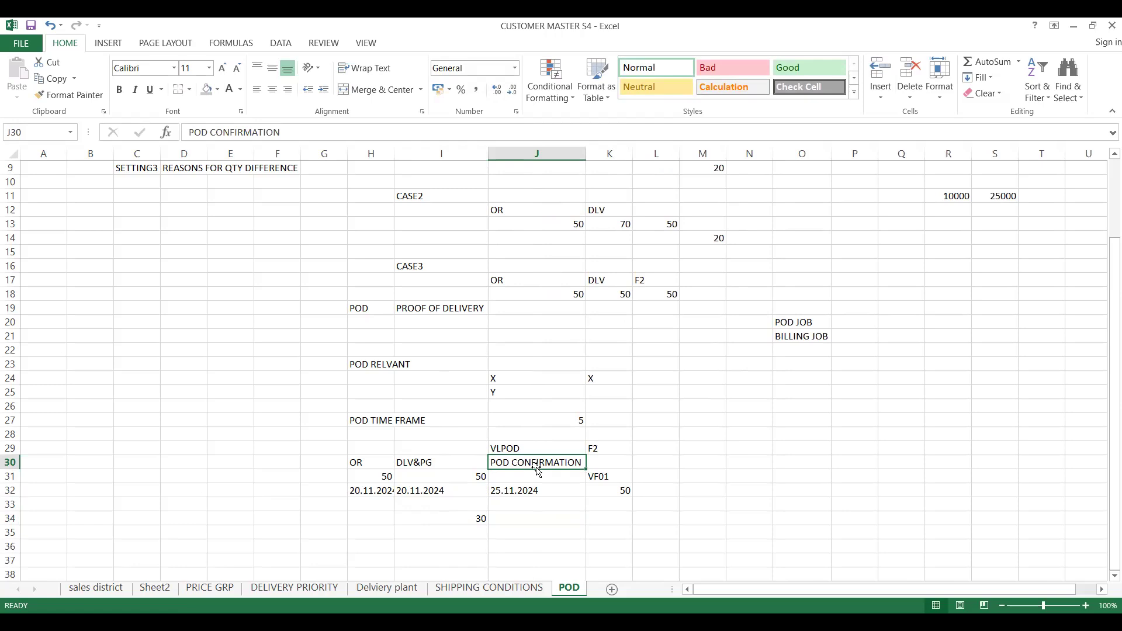
{"action": "left_click", "coordinate": [504, 507]}
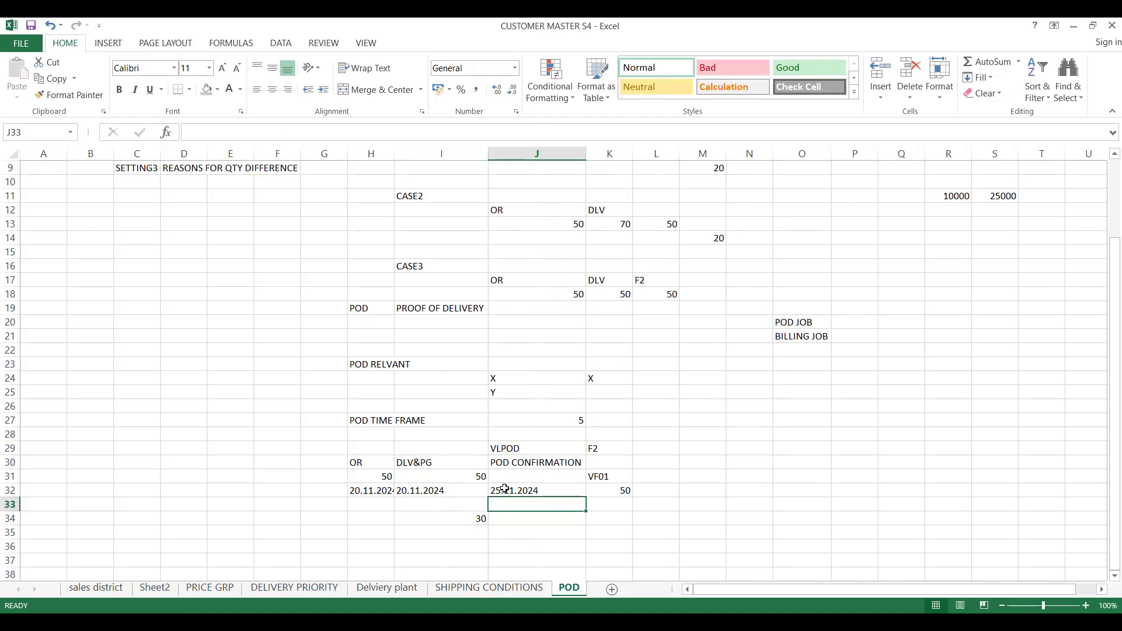
{"action": "left_click", "coordinate": [505, 490]}
{"action": "left_click", "coordinate": [545, 503]}
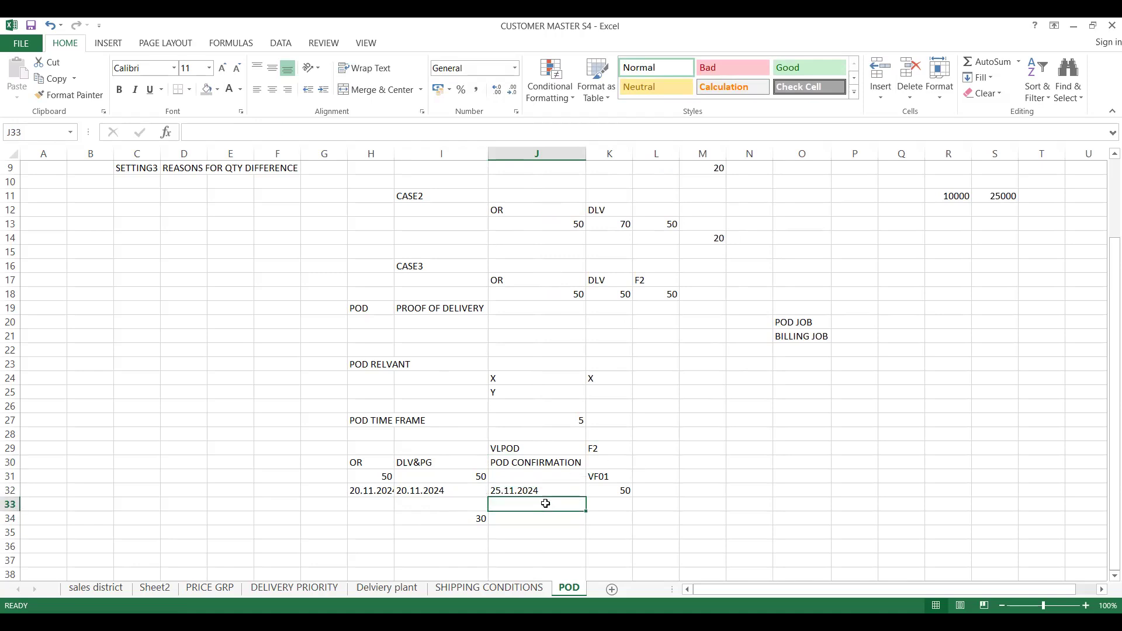
{"action": "left_click", "coordinate": [464, 517]}
{"action": "left_click", "coordinate": [520, 504]}
Step: Examine the POD JOB and BILLING JOB entries in cells O20 and O21
{"action": "left_click", "coordinate": [791, 349]}
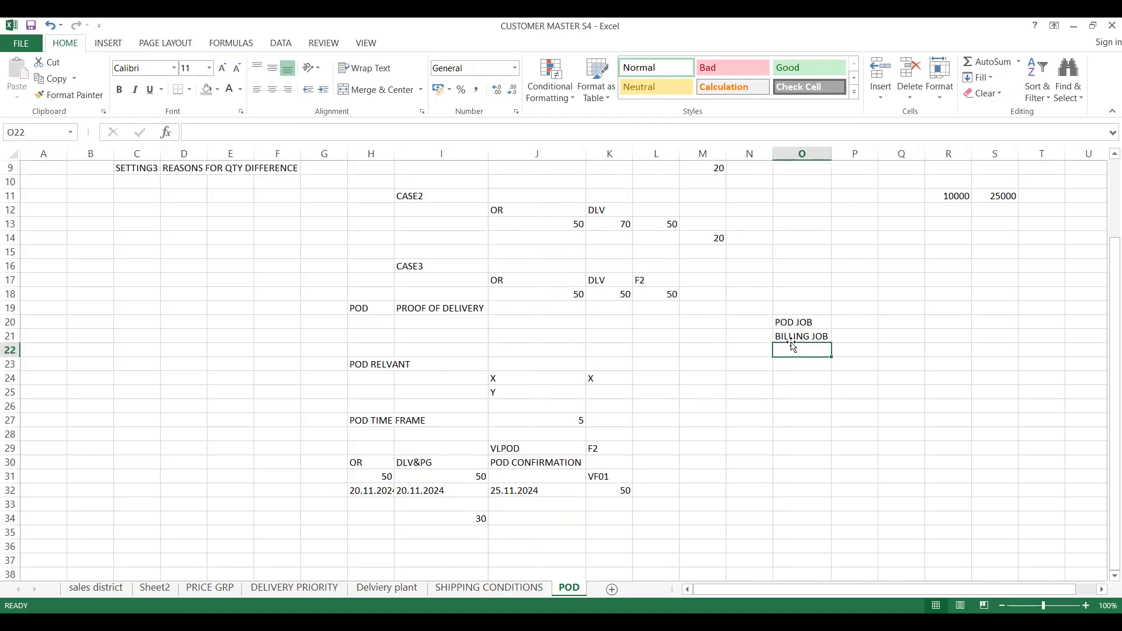
{"action": "left_click", "coordinate": [787, 322]}
{"action": "left_click", "coordinate": [791, 338]}
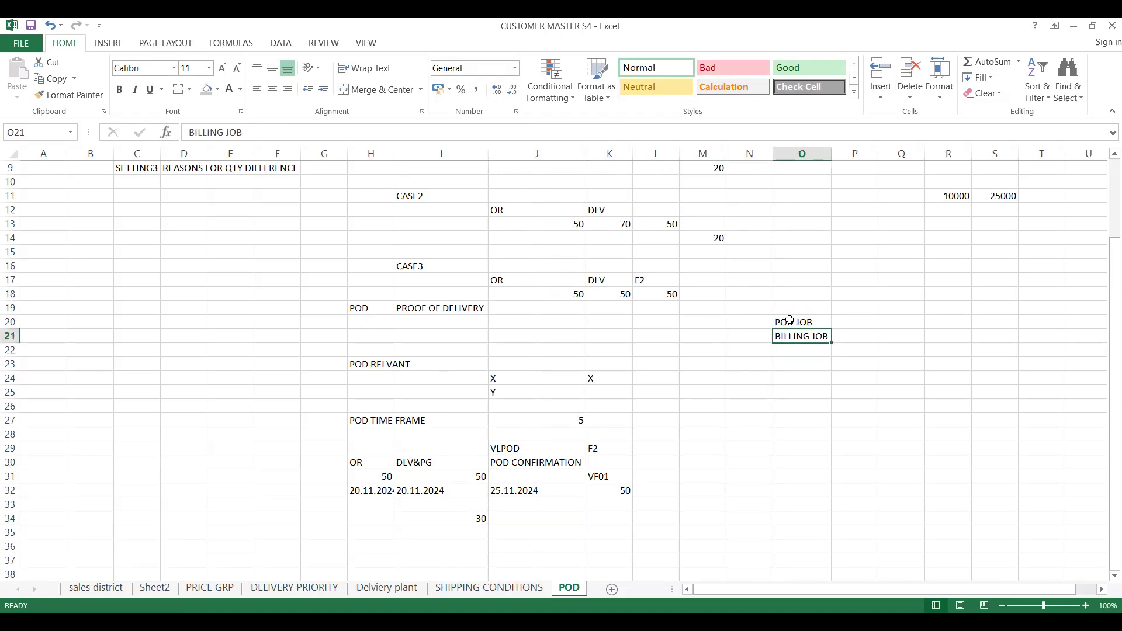
{"action": "left_click", "coordinate": [789, 323]}
{"action": "left_click", "coordinate": [871, 321]}
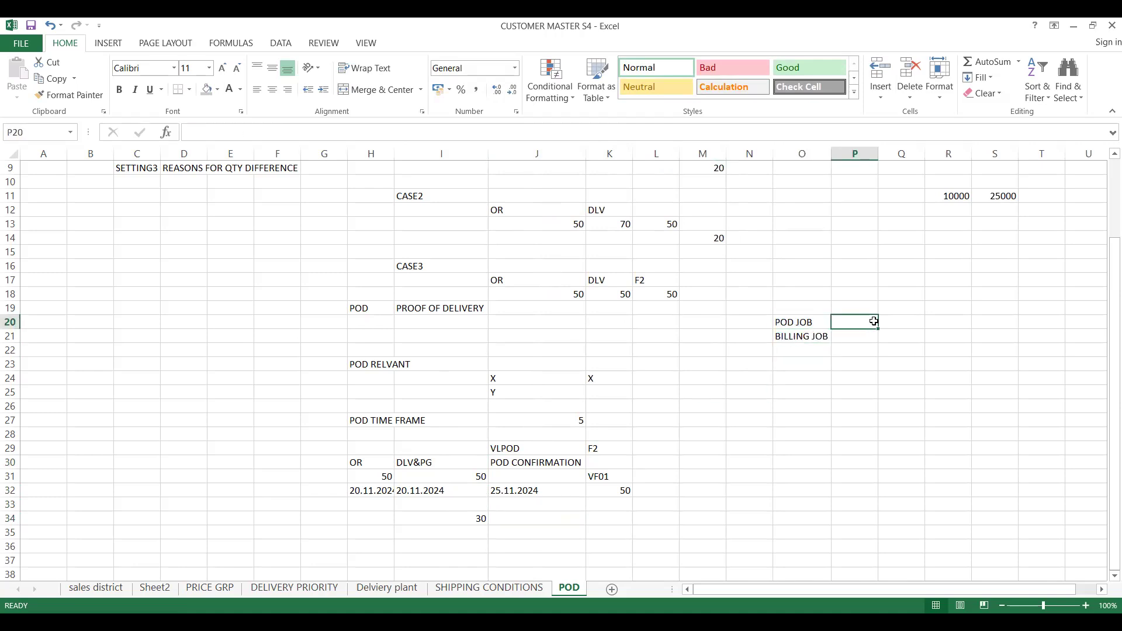
{"action": "left_click", "coordinate": [820, 322]}
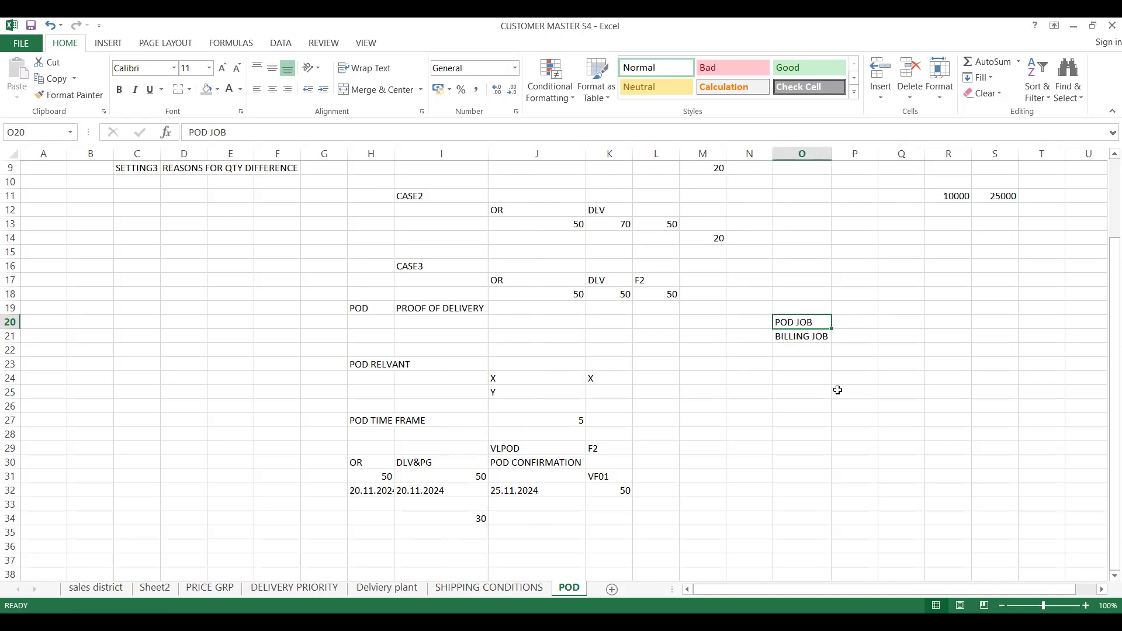
{"action": "left_click", "coordinate": [827, 336]}
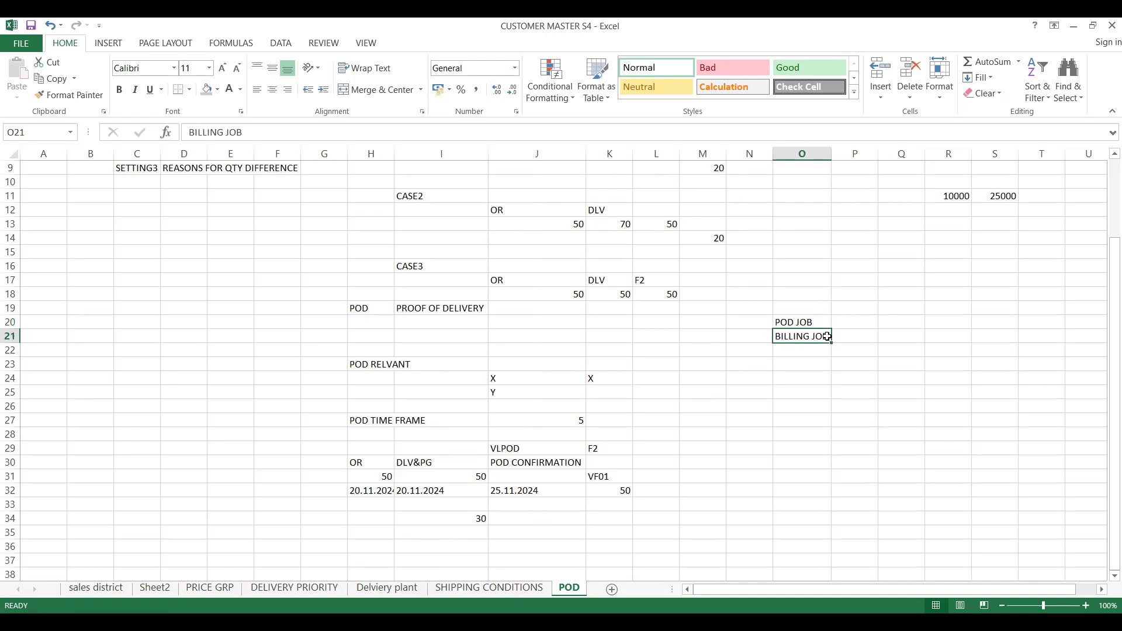
{"action": "left_click", "coordinate": [799, 322]}
{"action": "left_click", "coordinate": [871, 322]}
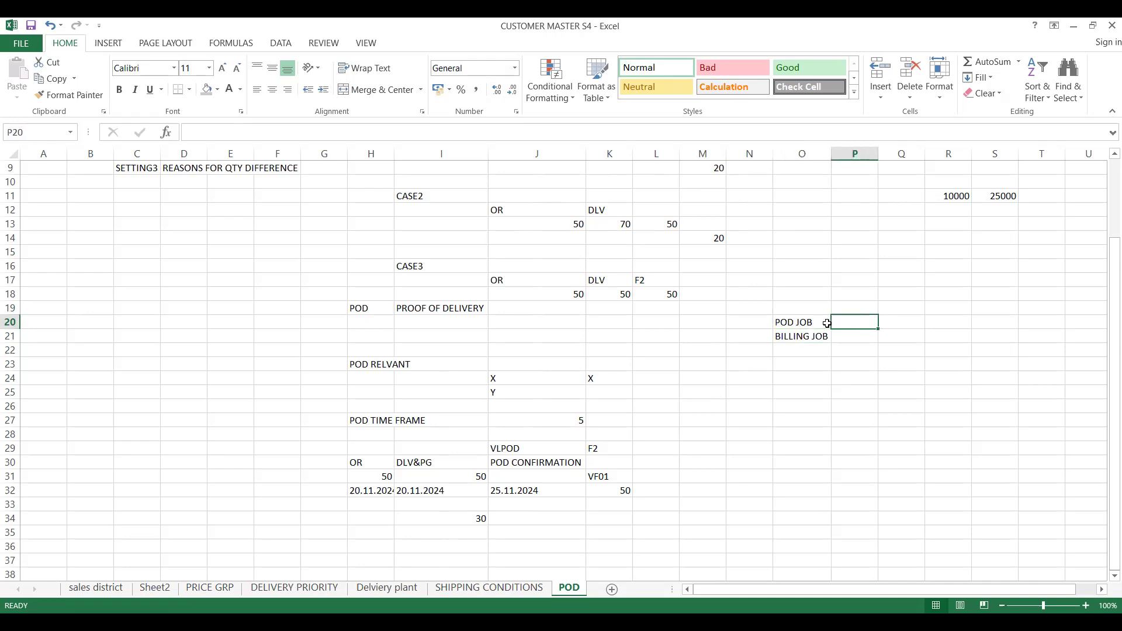
{"action": "left_click", "coordinate": [794, 322]}
{"action": "left_click", "coordinate": [838, 322]}
{"action": "left_click", "coordinate": [791, 322]}
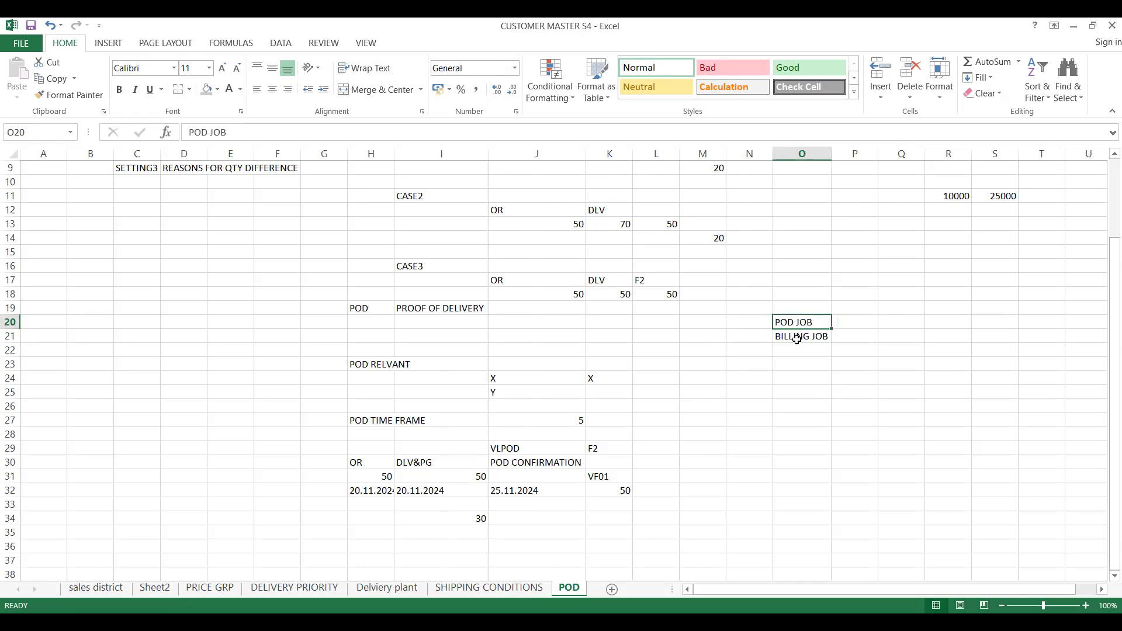
Step: Compare the POD JOB entry in O20 with the BILLING JOB entry directly below it
{"action": "left_click", "coordinate": [821, 339]}
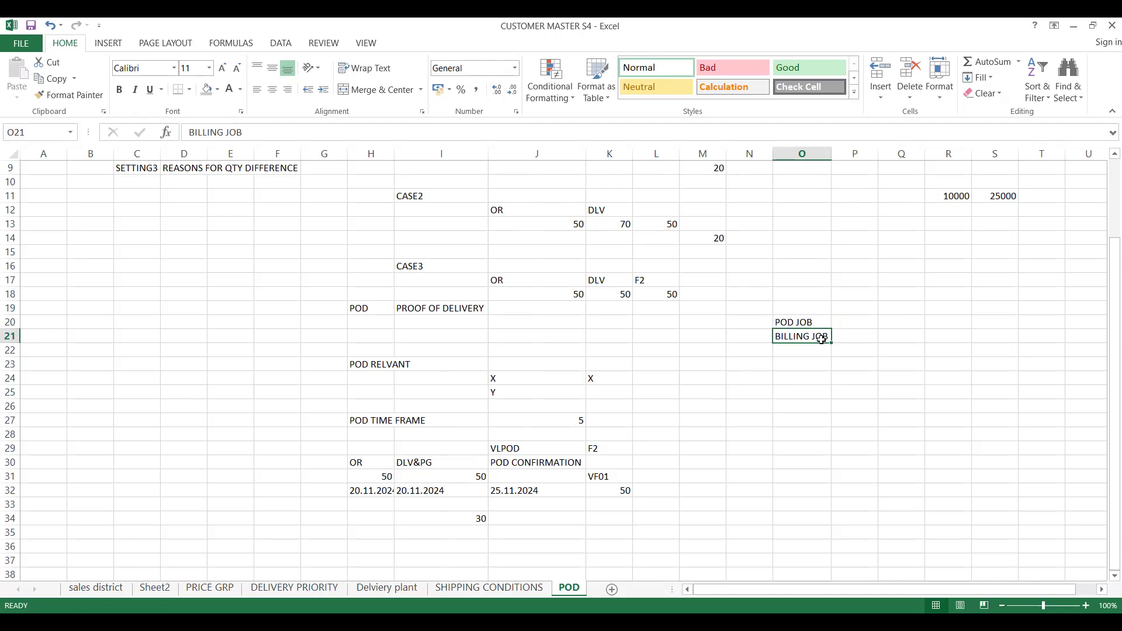
{"action": "left_click", "coordinate": [785, 361]}
{"action": "left_click", "coordinate": [786, 325]}
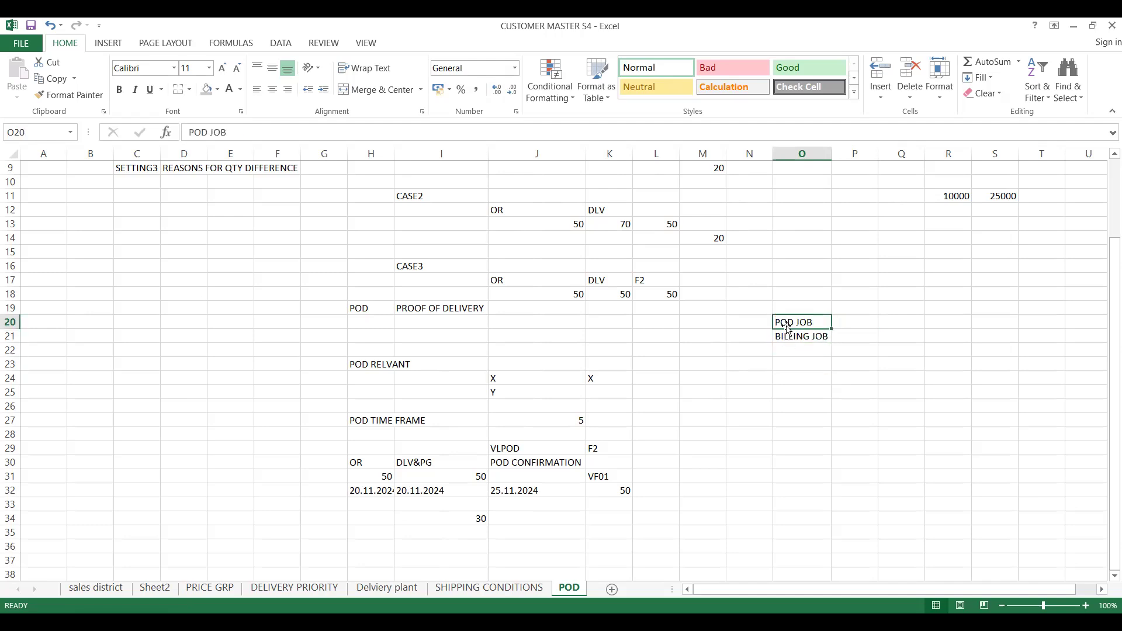
{"action": "left_click", "coordinate": [786, 336]}
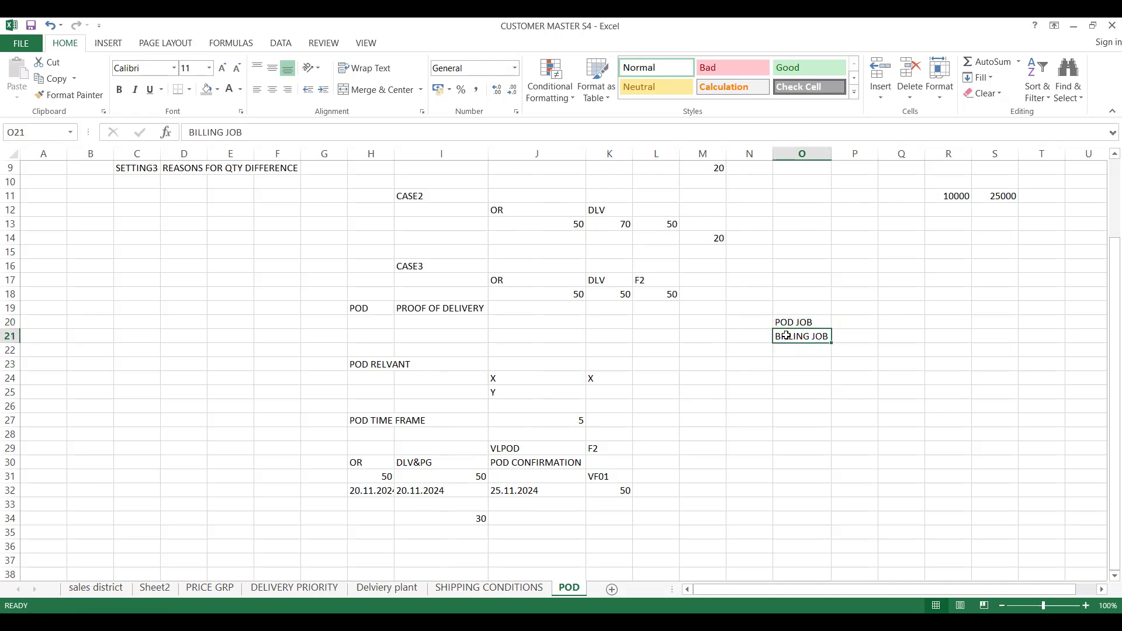
{"action": "left_click", "coordinate": [787, 321]}
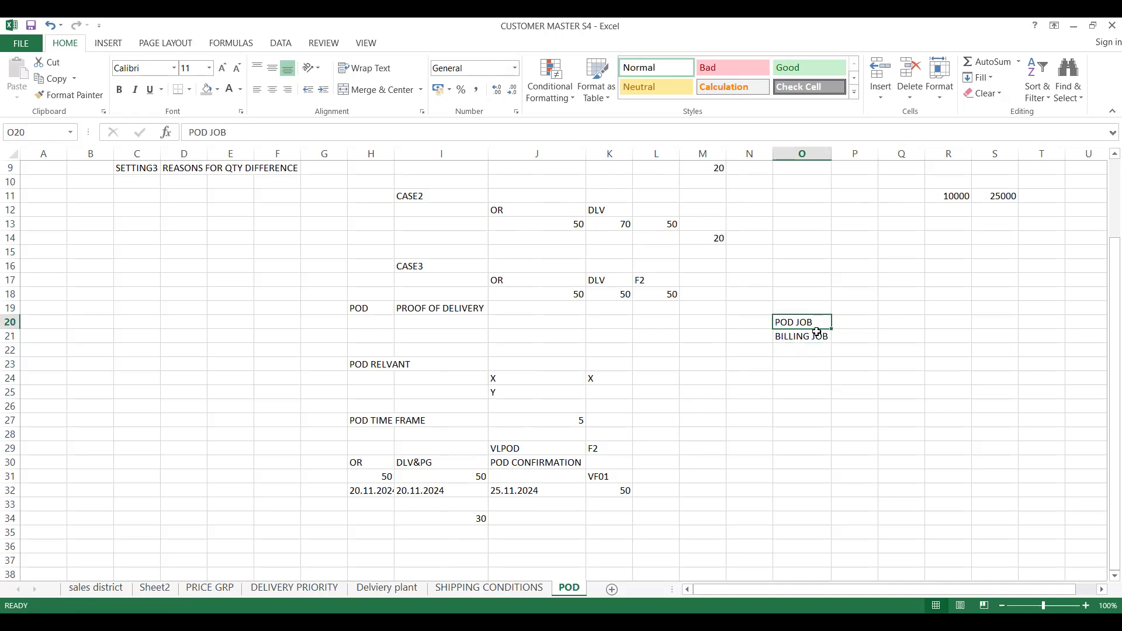
{"action": "left_click", "coordinate": [799, 338]}
{"action": "left_click", "coordinate": [792, 362]}
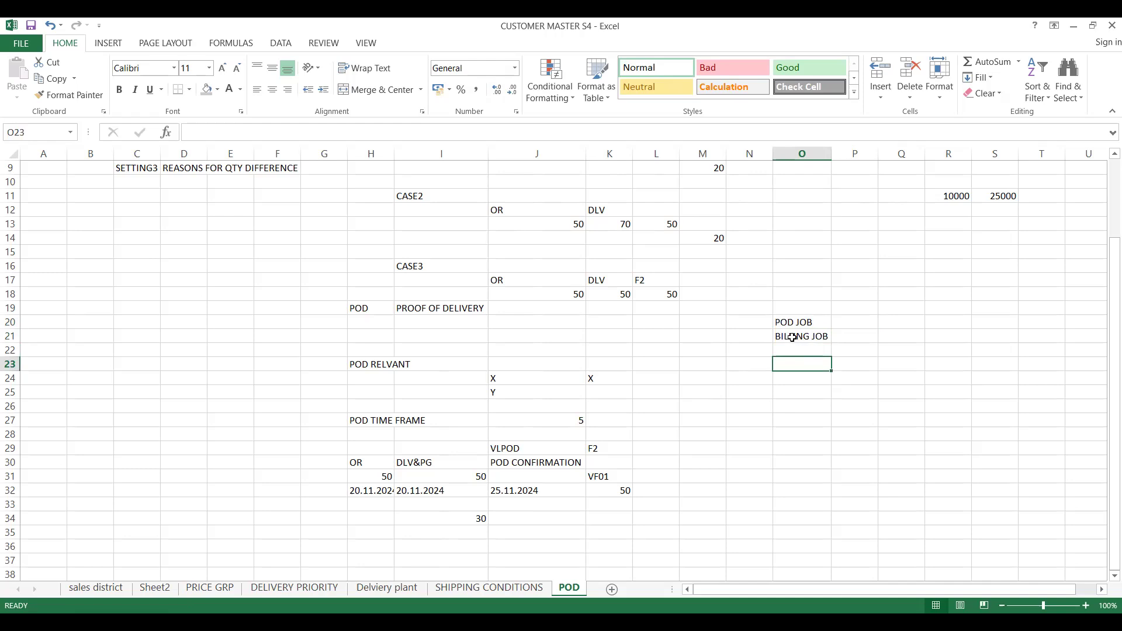
{"action": "left_click", "coordinate": [791, 335]}
{"action": "left_click", "coordinate": [788, 322]}
{"action": "left_click", "coordinate": [791, 334]}
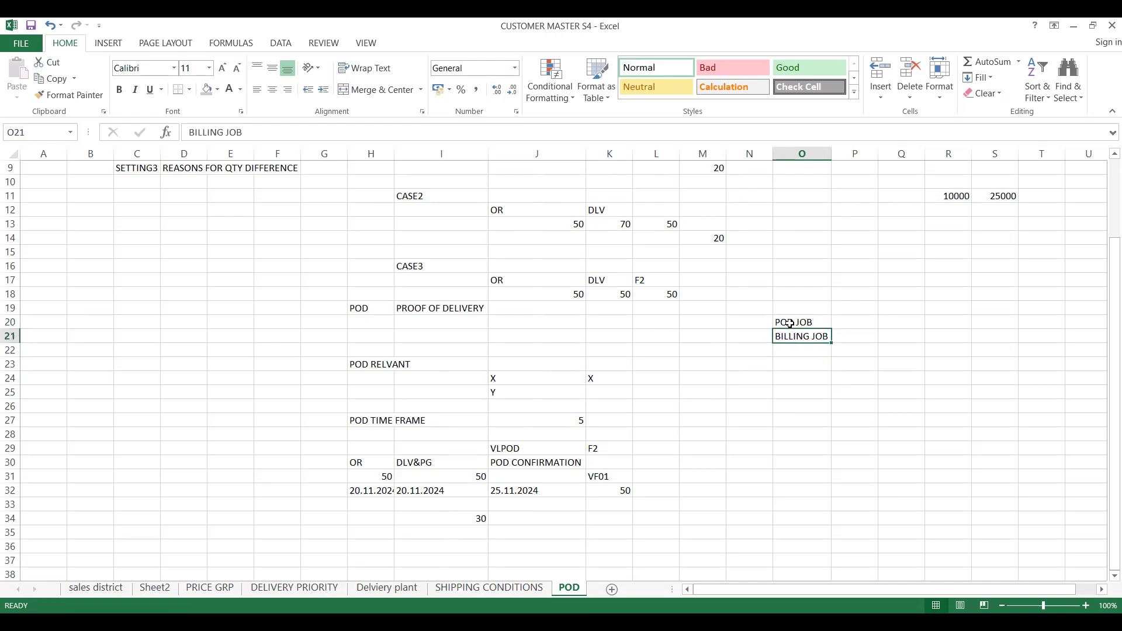
{"action": "left_click", "coordinate": [790, 324]}
{"action": "left_click", "coordinate": [790, 334]}
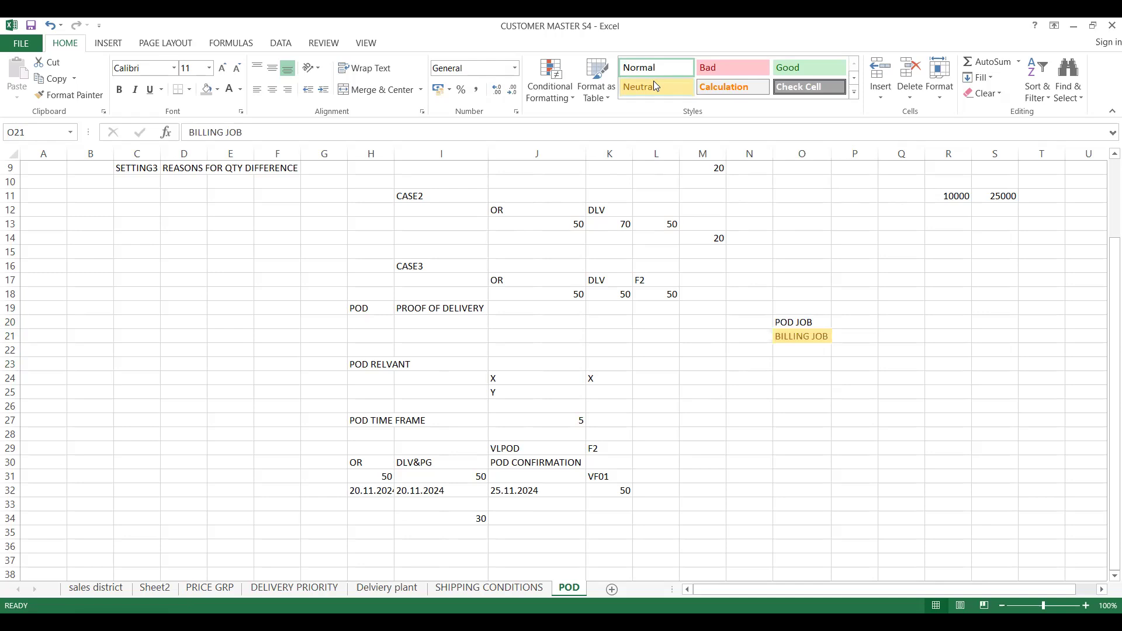
Step: Switch to SAP and open the Proof of Delivery automatic confirmation transaction VLPODQ
{"action": "key", "text": "alt+Tab"}
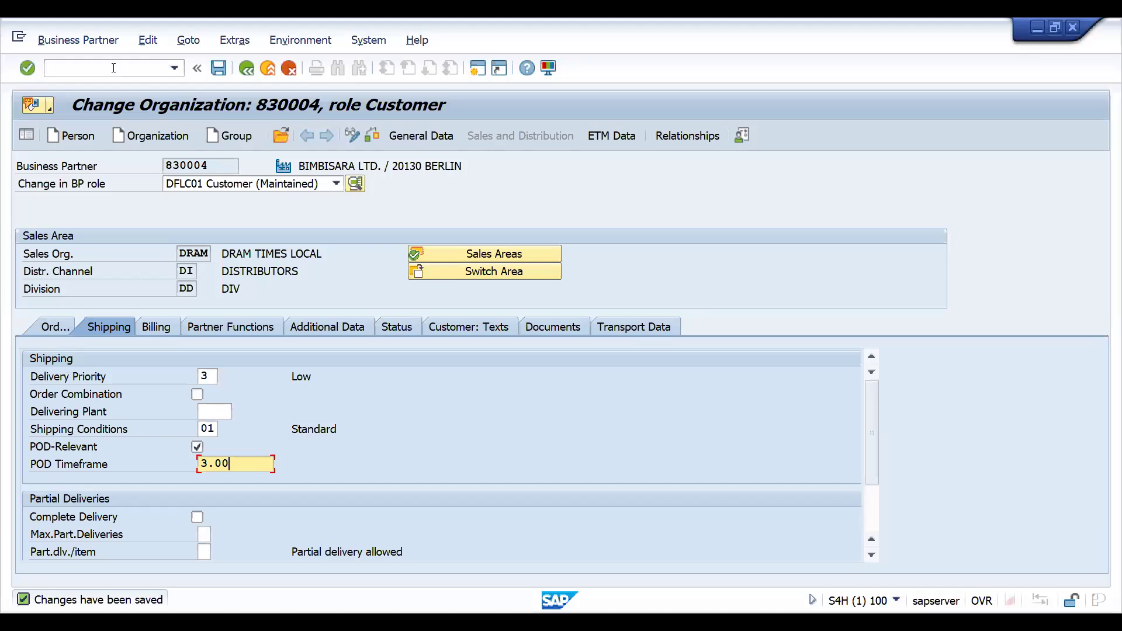
{"action": "left_click", "coordinate": [114, 68]}
{"action": "type", "text": "/"}
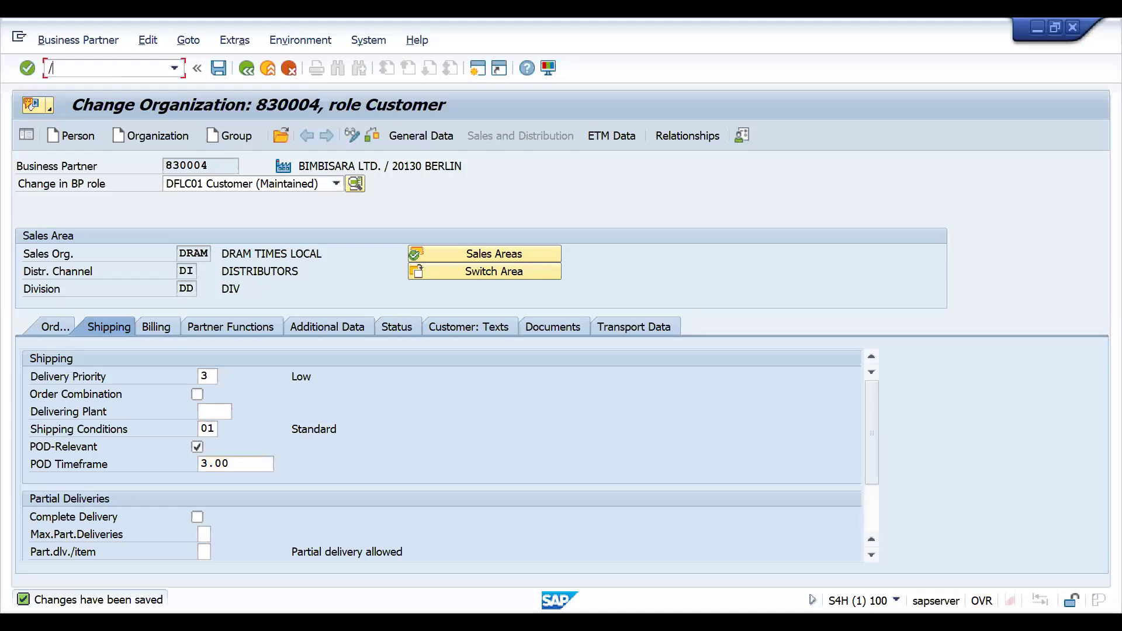
{"action": "type", "text": "NVLPODQ"}
{"action": "key", "text": "Return"}
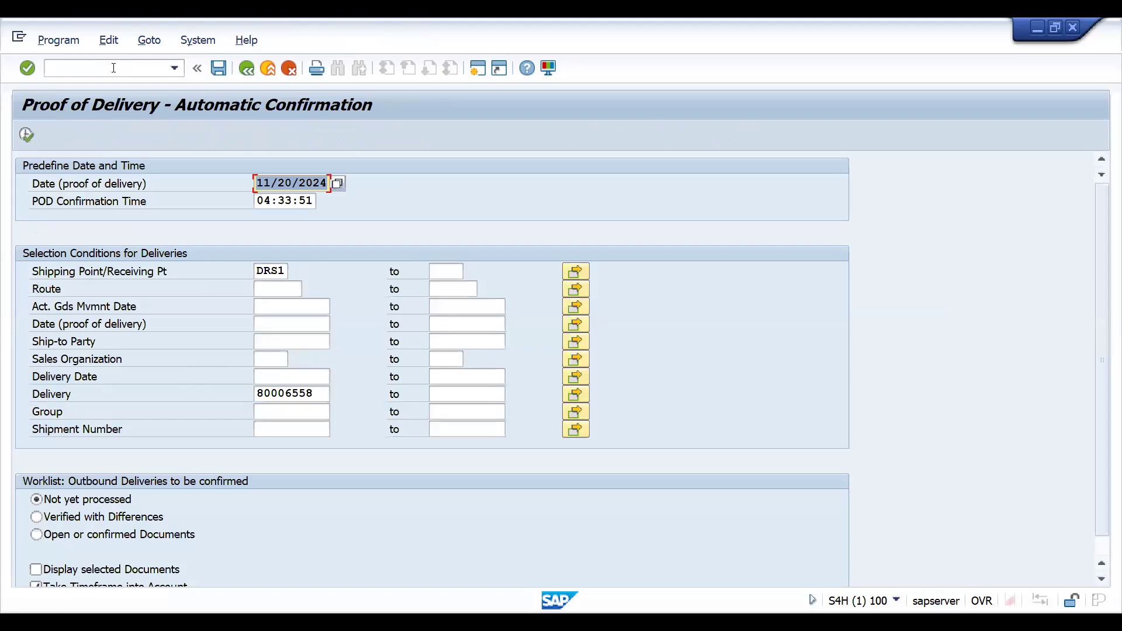
Step: Start a new sales order in VA01 with order type DOR1 for sales area DRAM, DI, DD
{"action": "left_click", "coordinate": [58, 71]}
{"action": "type", "text": "/NVA03"}
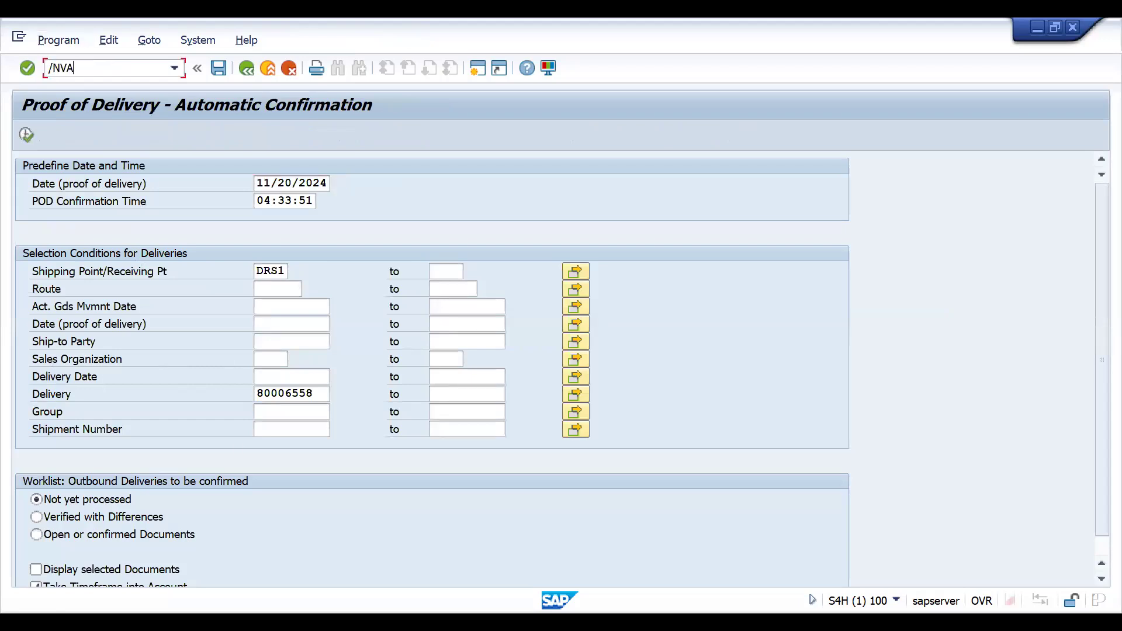
{"action": "key", "text": "Return"}
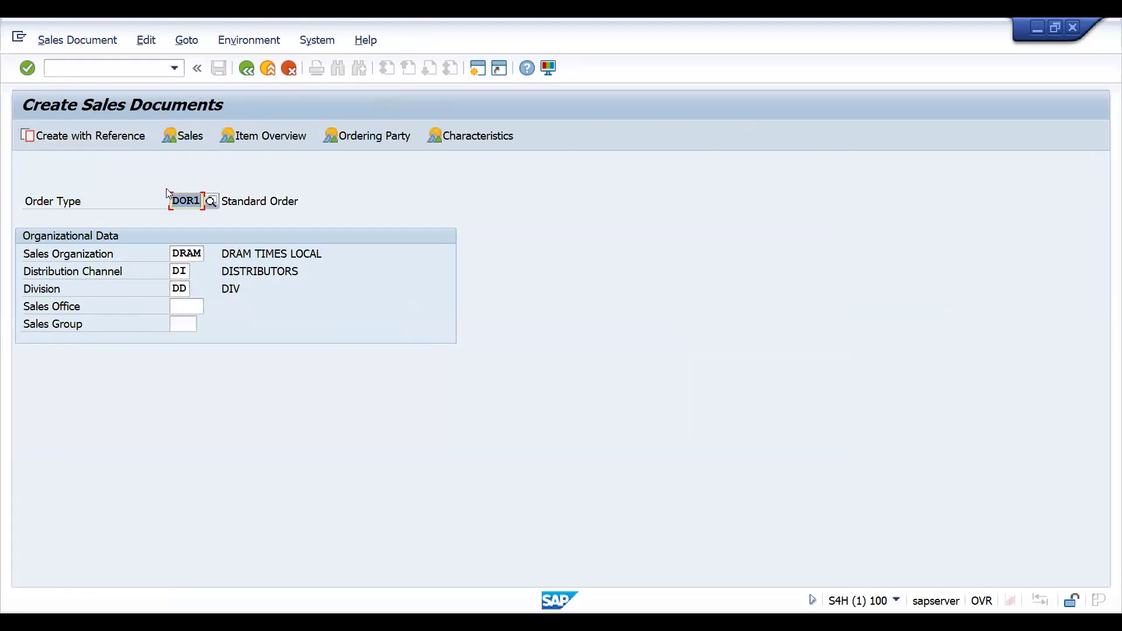
{"action": "key", "text": "Return"}
Step: Enter the BIMBISARA LTD. sold-to party and set the customer reference to POD5 in the order header
{"action": "type", "text": "1"}
{"action": "key", "text": "Down"}
{"action": "key", "text": "Return"}
{"action": "key", "text": "Return"}
{"action": "type", "text": "POD4"}
{"action": "key", "text": "Return"}
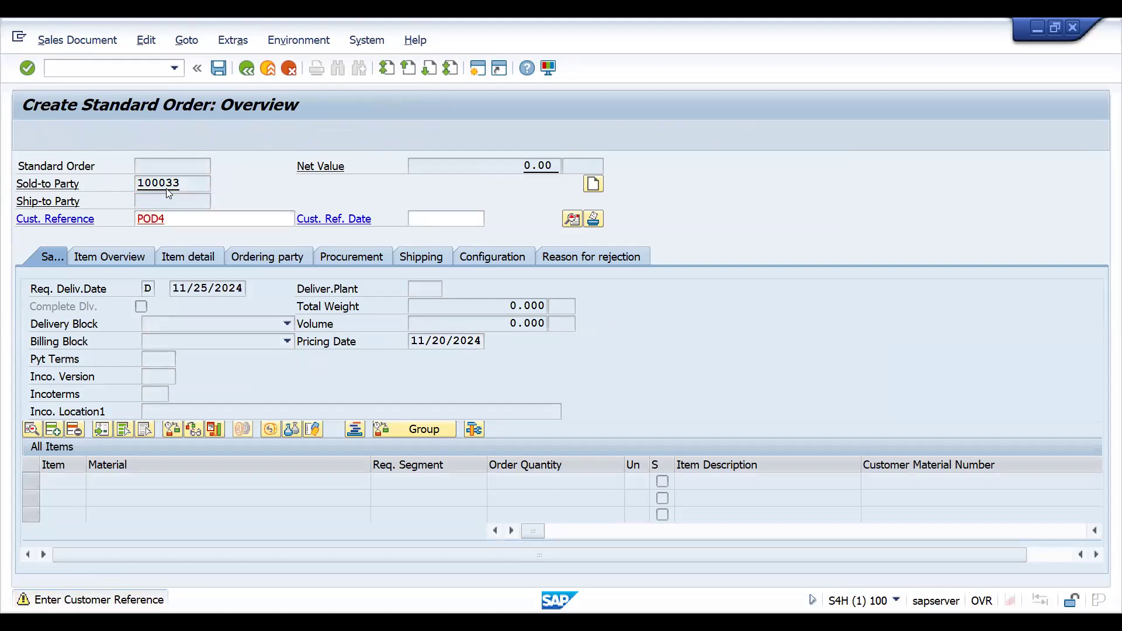
{"action": "left_click", "coordinate": [176, 227]}
{"action": "key", "text": "BackSpace"}
{"action": "type", "text": "5"}
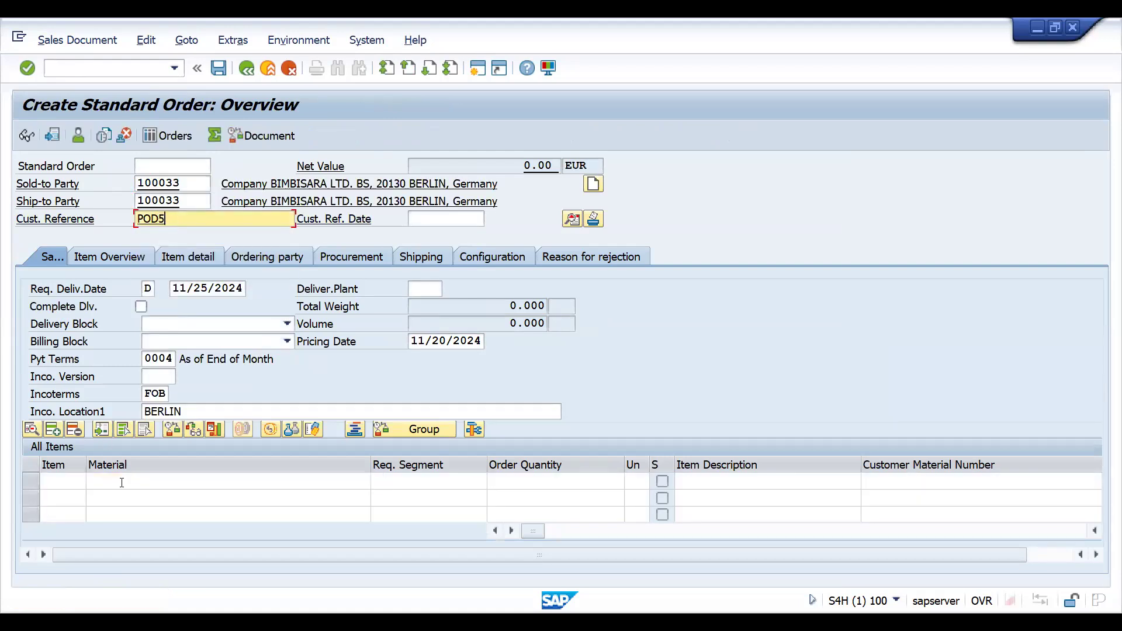
Step: Add material 25893 with an order quantity of 10 as the first item and save the sales order
{"action": "left_click", "coordinate": [119, 482]}
{"action": "key", "text": "Down"}
{"action": "key", "text": "Return"}
{"action": "key", "text": "Tab"}
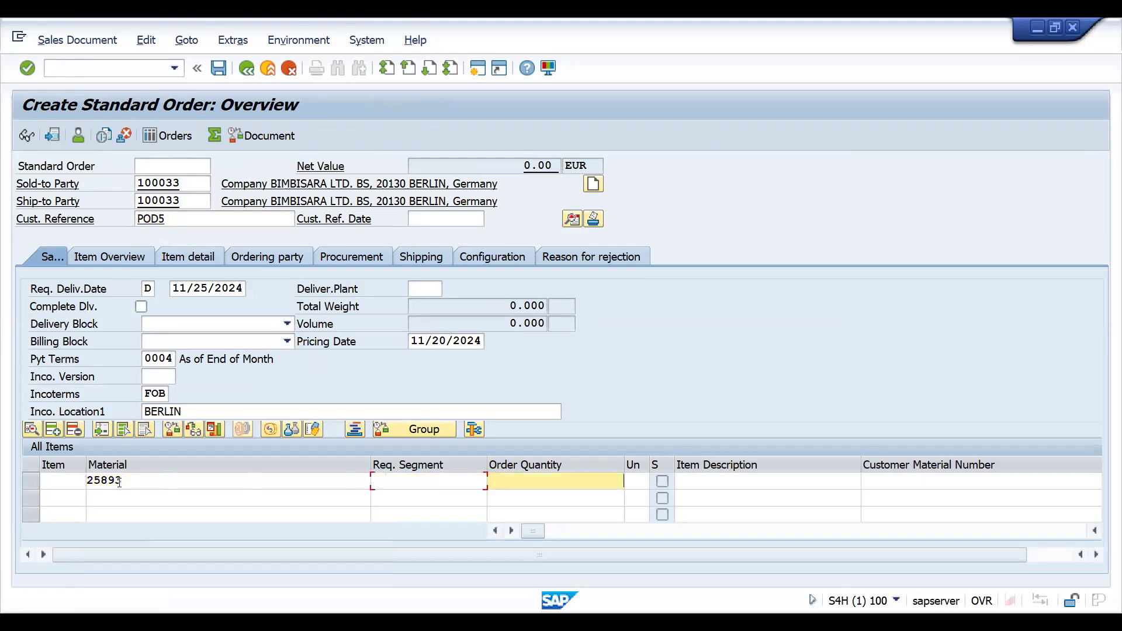
{"action": "type", "text": "10"}
{"action": "key", "text": "Return"}
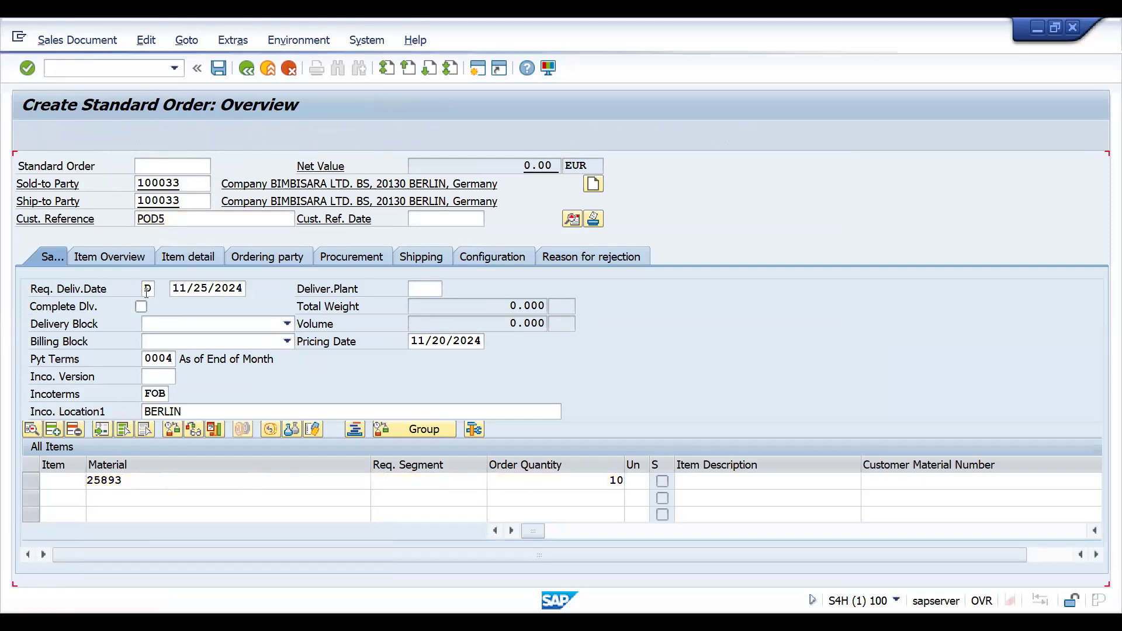
{"action": "left_click", "coordinate": [219, 68]}
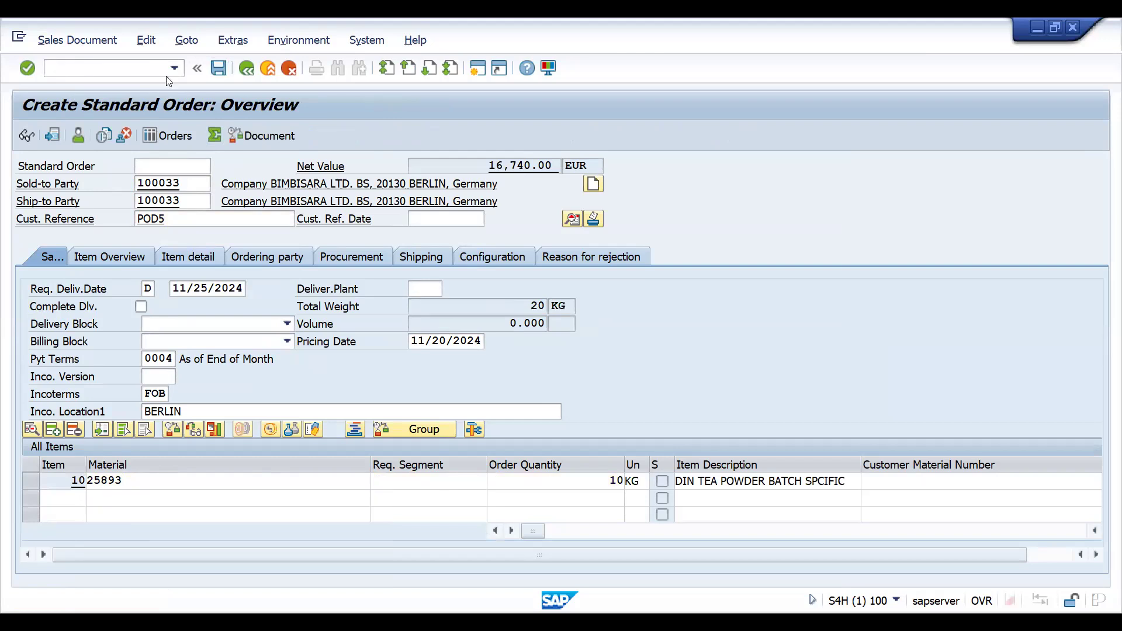
Step: Start an outbound delivery in VL01N for the saved order and enter a picked quantity of 10
{"action": "left_click", "coordinate": [119, 72]}
{"action": "type", "text": "/NVL01N"}
{"action": "key", "text": "Return"}
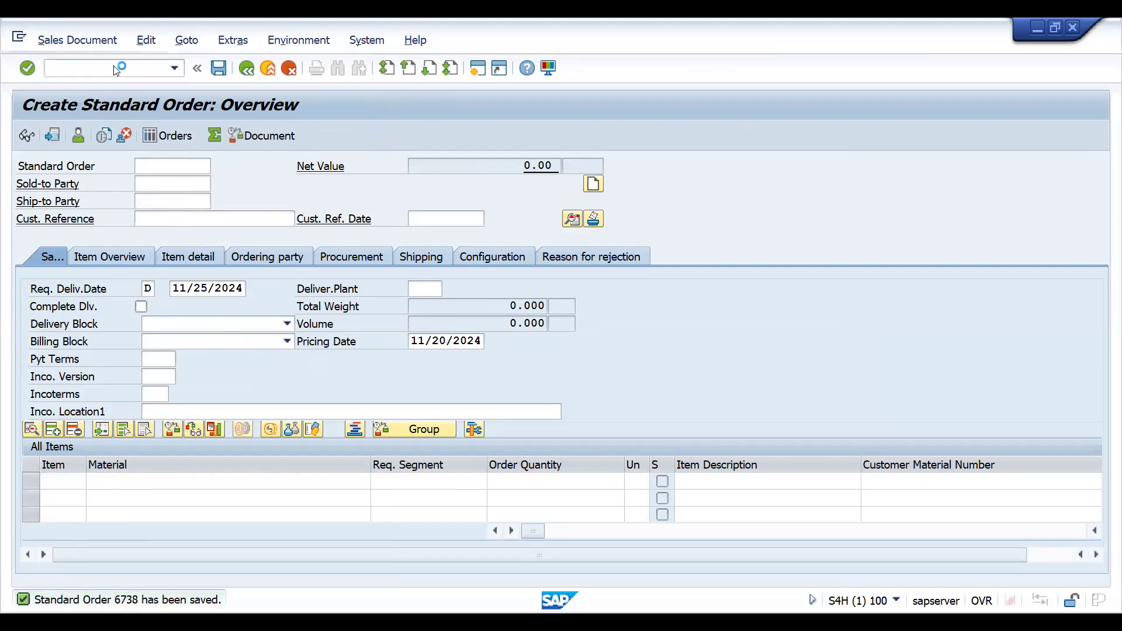
{"action": "key", "text": "Return"}
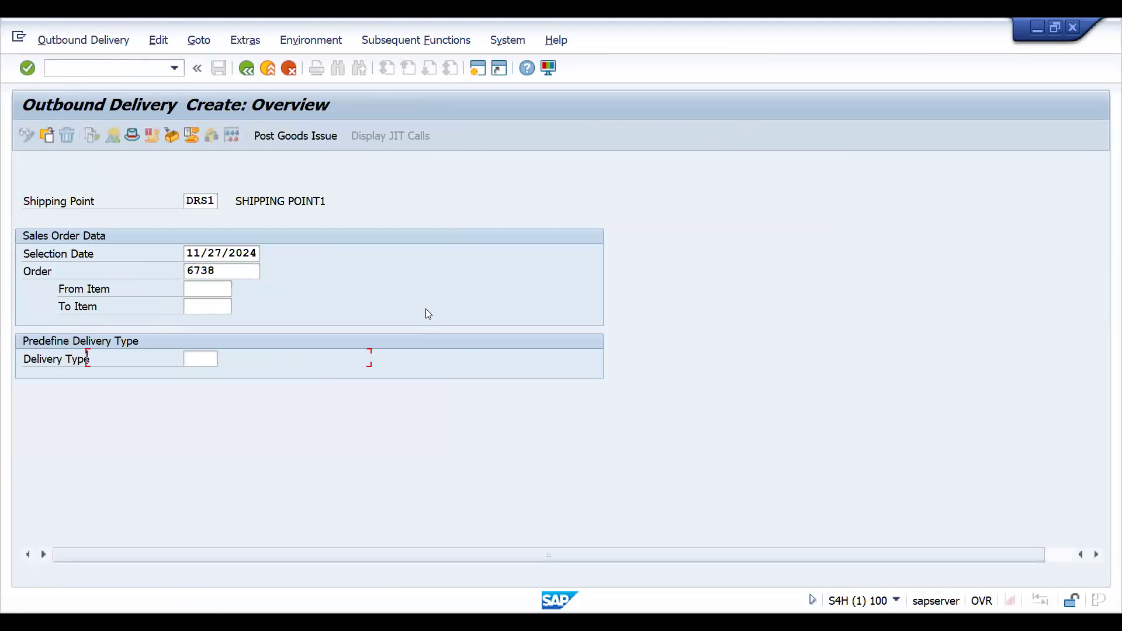
{"action": "left_click", "coordinate": [713, 340]}
{"action": "type", "text": "10"}
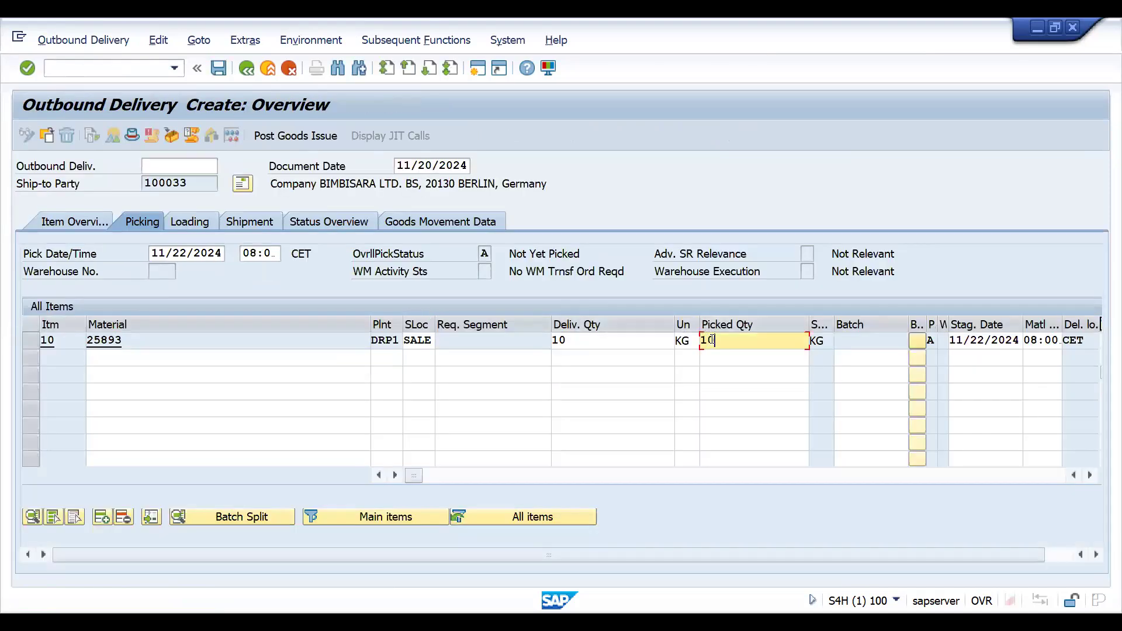
Step: Open the BIMBISARA LTD. business partner and check its POD relevance and POD timeframe in the shipping data
{"action": "left_click", "coordinate": [101, 67]}
{"action": "type", "text": "/hs"}
{"action": "key", "text": "Return"}
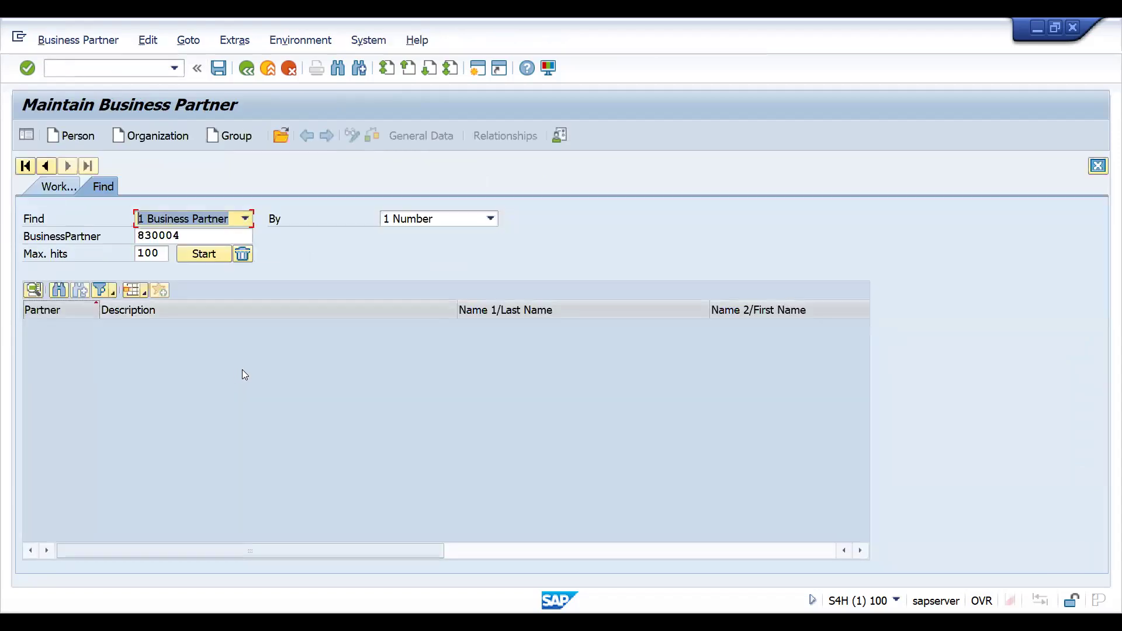
{"action": "left_click", "coordinate": [210, 257]}
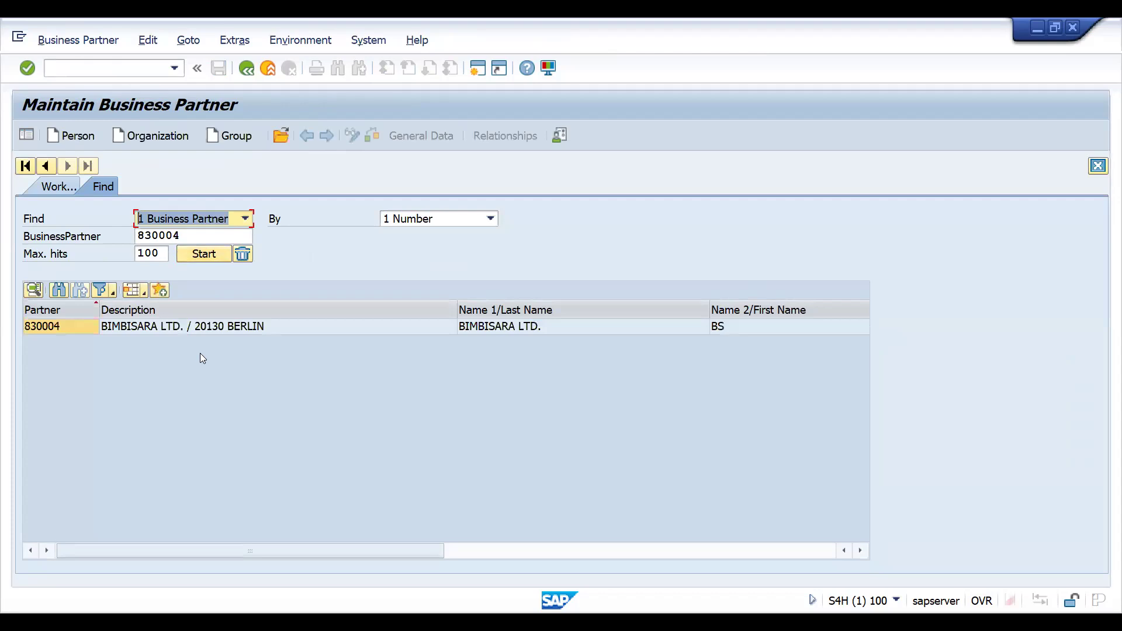
{"action": "double_click", "coordinate": [180, 327]}
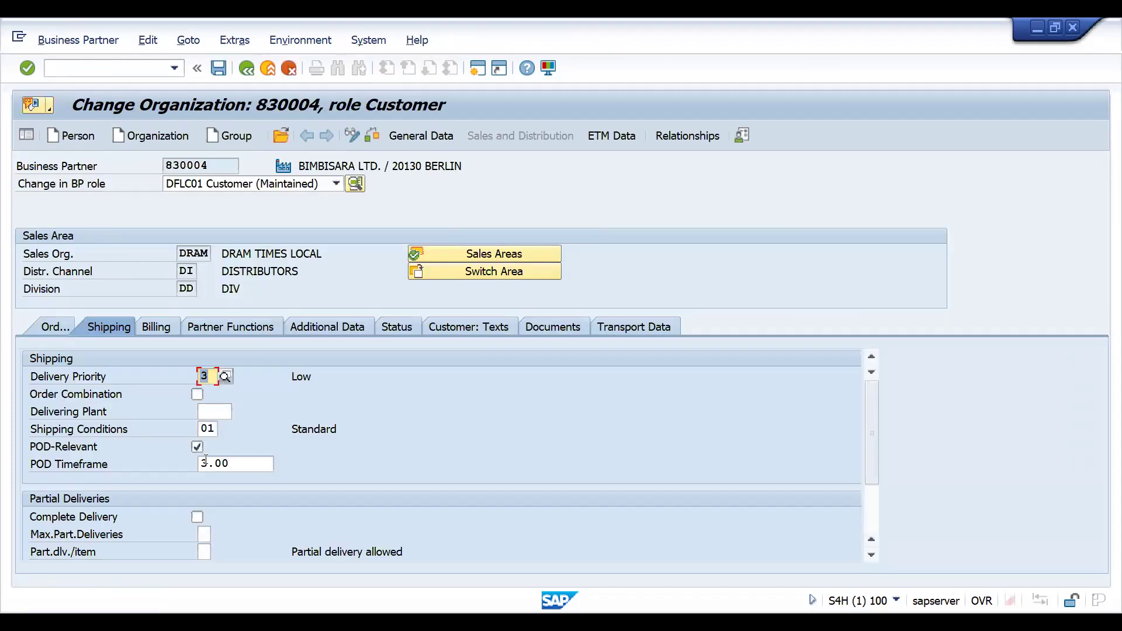
Step: Create the outbound delivery for the new sales order with a picked quantity of 10 and post goods issue
{"action": "left_click", "coordinate": [65, 73]}
{"action": "type", "text": "/nvl02n"}
{"action": "key", "text": "Return"}
{"action": "key", "text": "Return"}
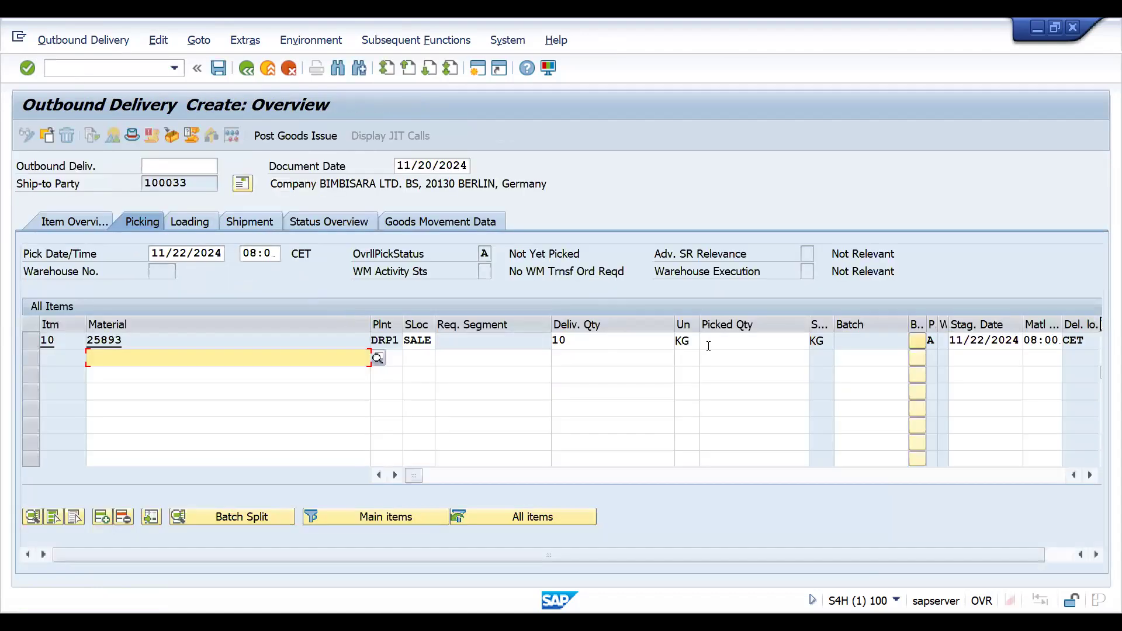
{"action": "left_click", "coordinate": [708, 346]}
{"action": "type", "text": "10"}
{"action": "key", "text": "Return"}
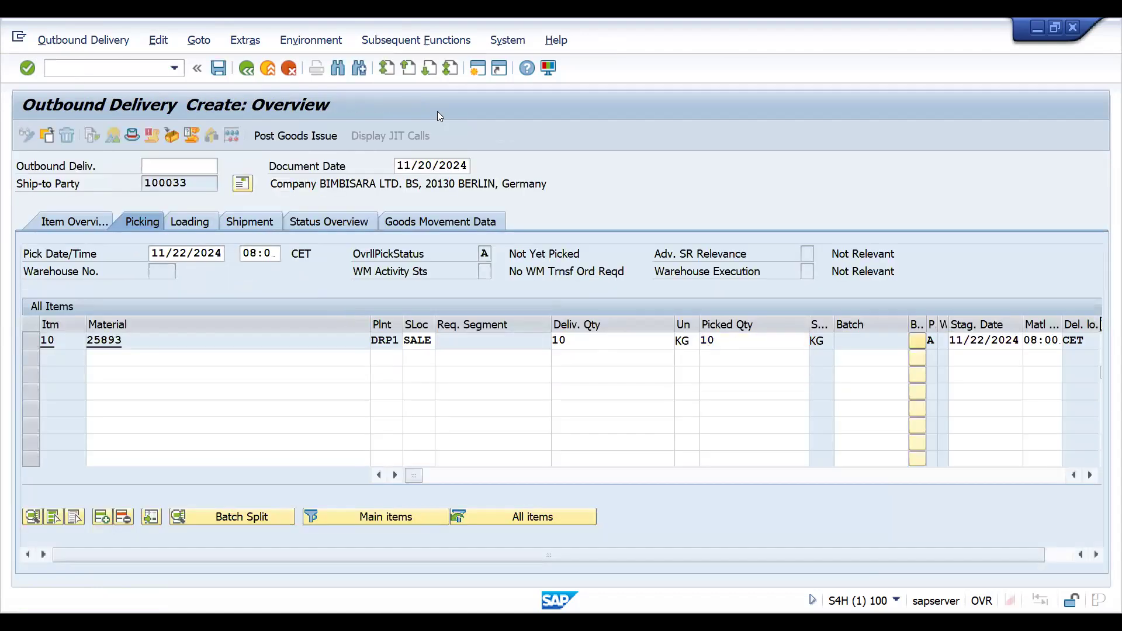
{"action": "left_click", "coordinate": [295, 135]}
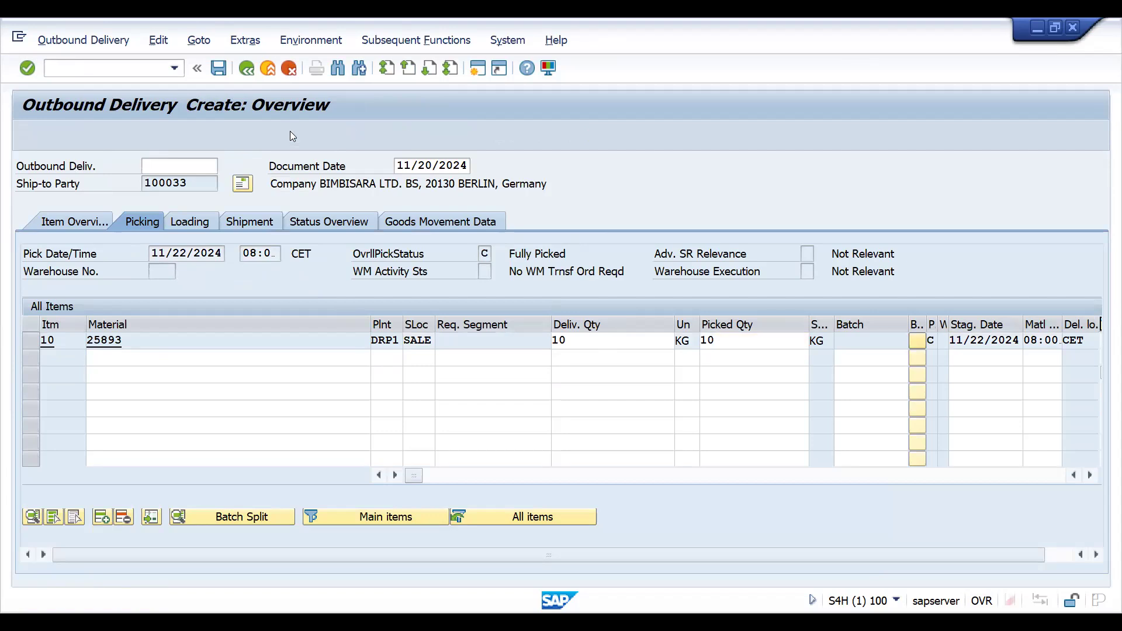
Step: Open the new outbound delivery in VL02N and check item 10's processing status and POD differences
{"action": "left_click", "coordinate": [116, 65]}
{"action": "type", "text": "/NVL02N"}
{"action": "key", "text": "Return"}
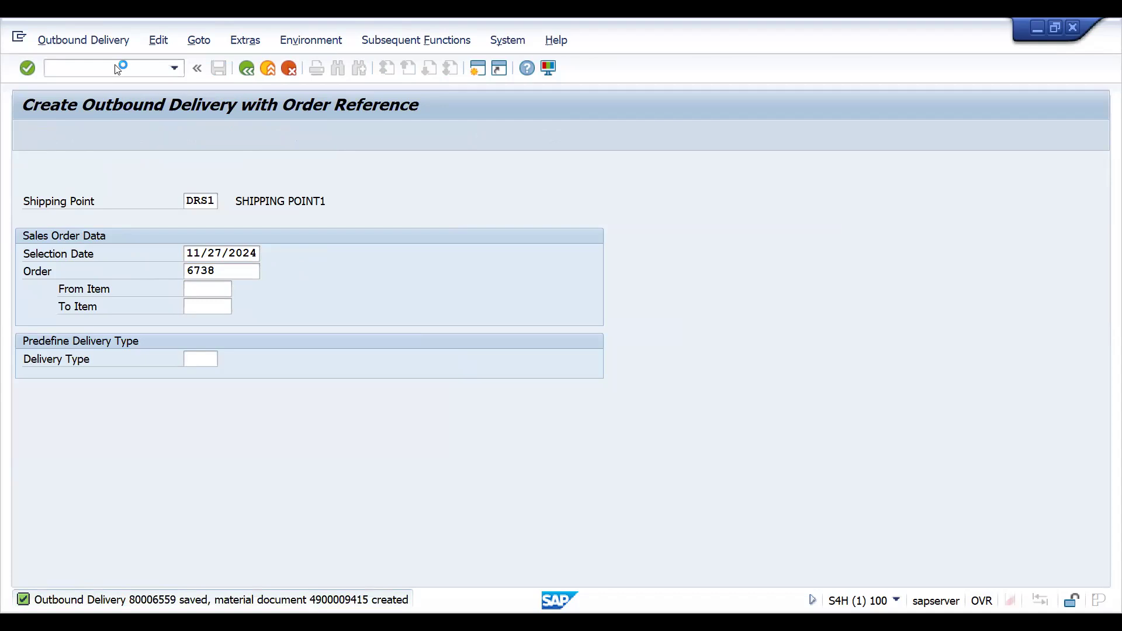
{"action": "key", "text": "Return"}
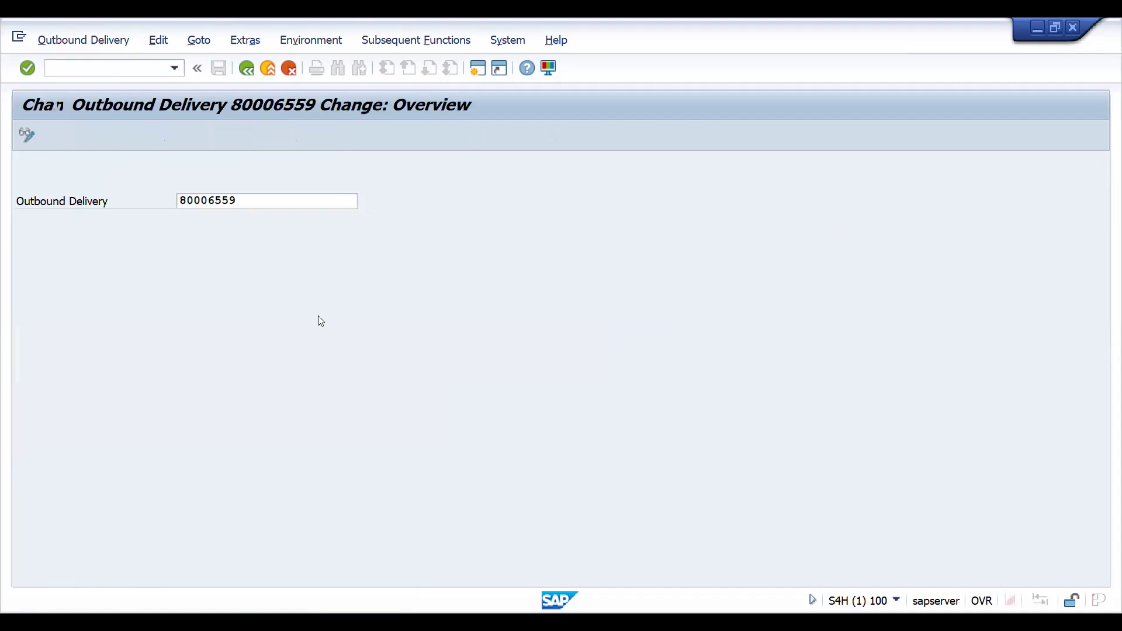
{"action": "double_click", "coordinate": [437, 340]}
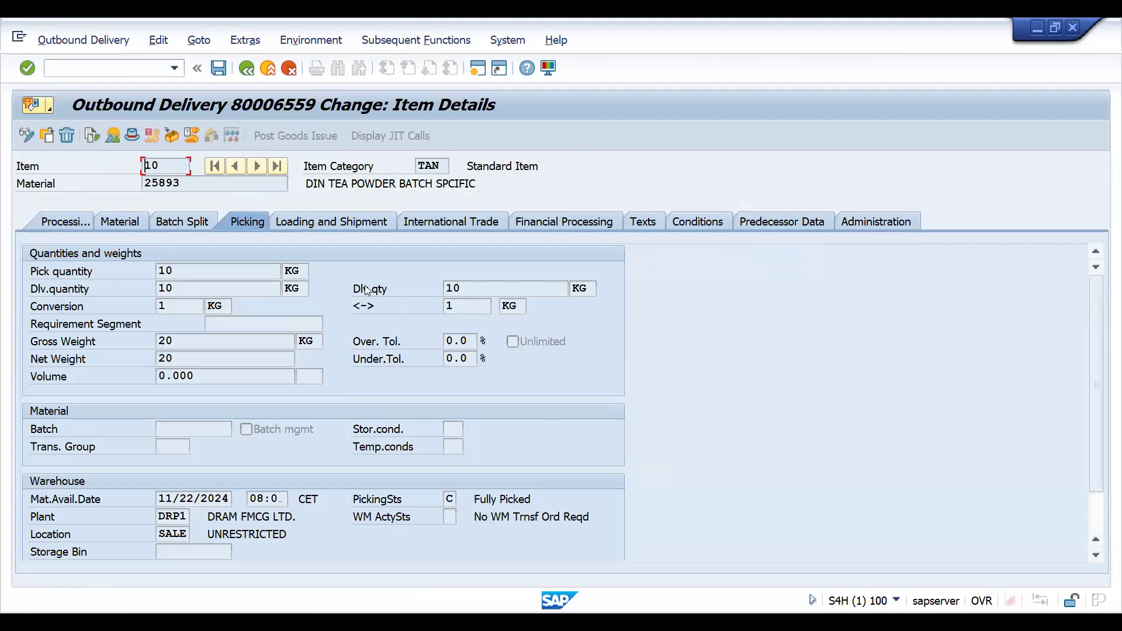
{"action": "left_click", "coordinate": [67, 222]}
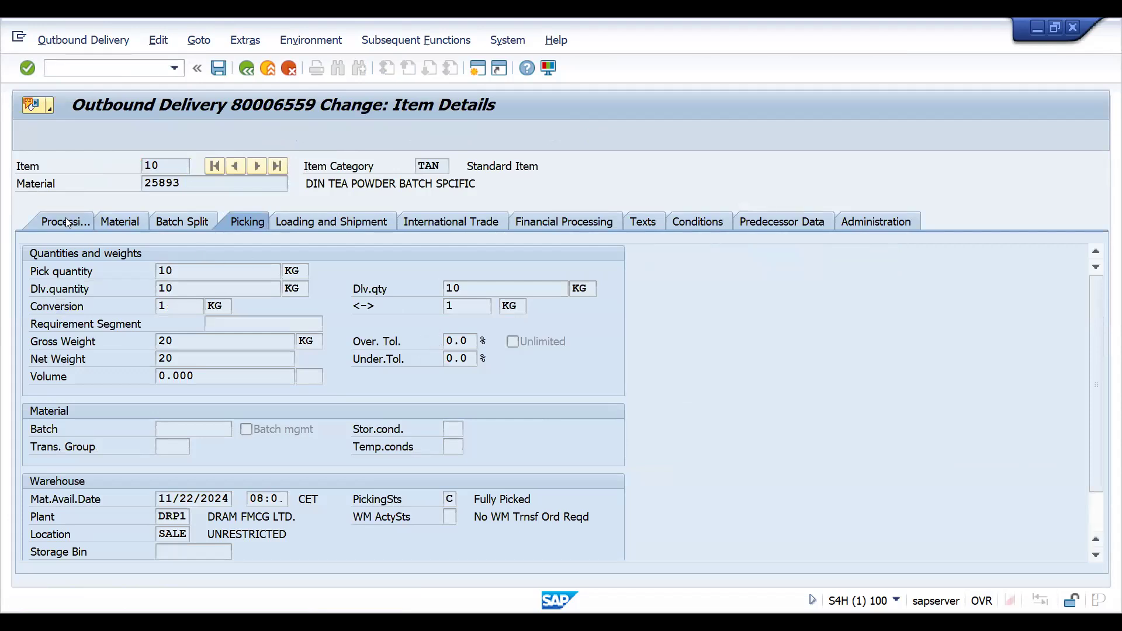
{"action": "left_click", "coordinate": [190, 359]}
{"action": "left_click", "coordinate": [377, 357]}
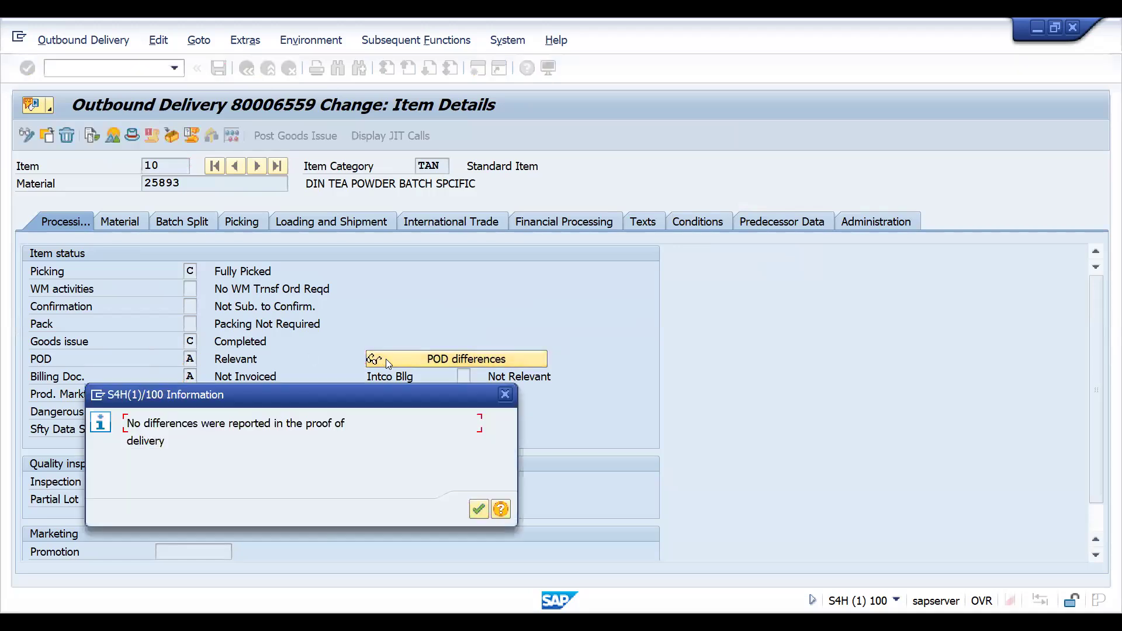
{"action": "key", "text": "Return"}
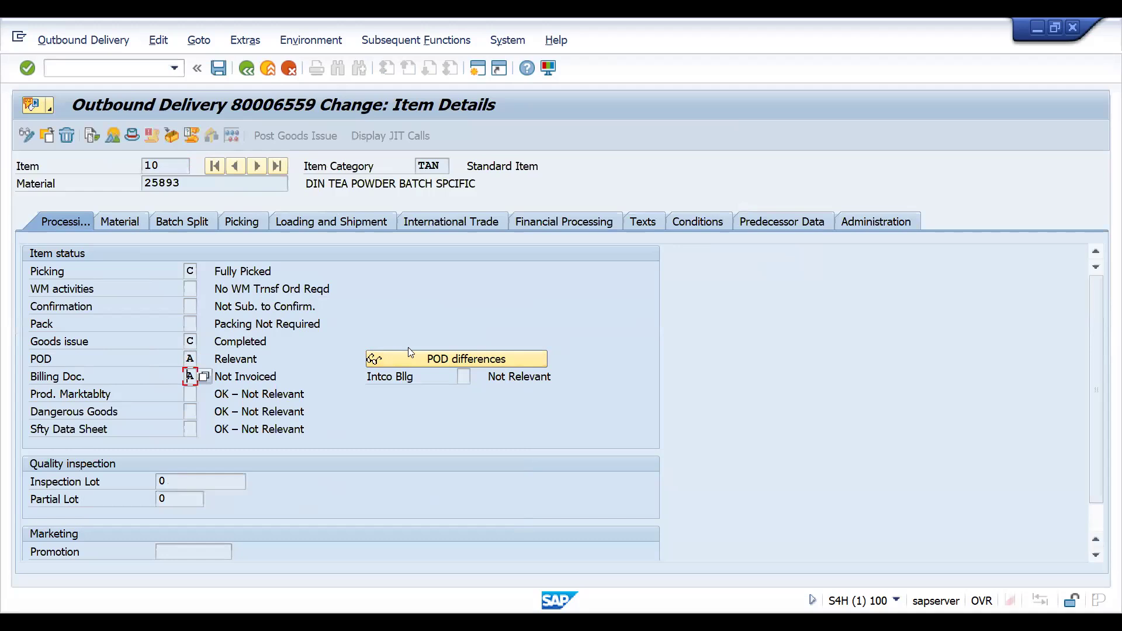
Step: Open VLPODQ for the new delivery and enable Display selected Documents
{"action": "left_click", "coordinate": [100, 69]}
{"action": "type", "text": "/NVLPODQ"}
{"action": "key", "text": "Return"}
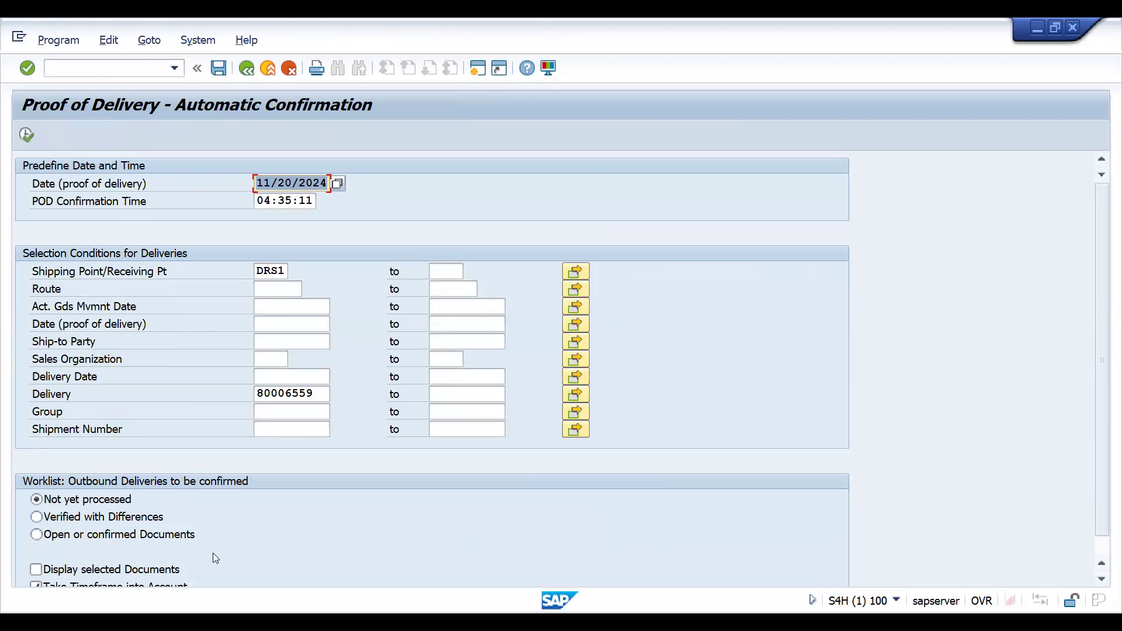
{"action": "left_click_drag", "start_coordinate": [1102, 452], "coordinate": [1101, 498]}
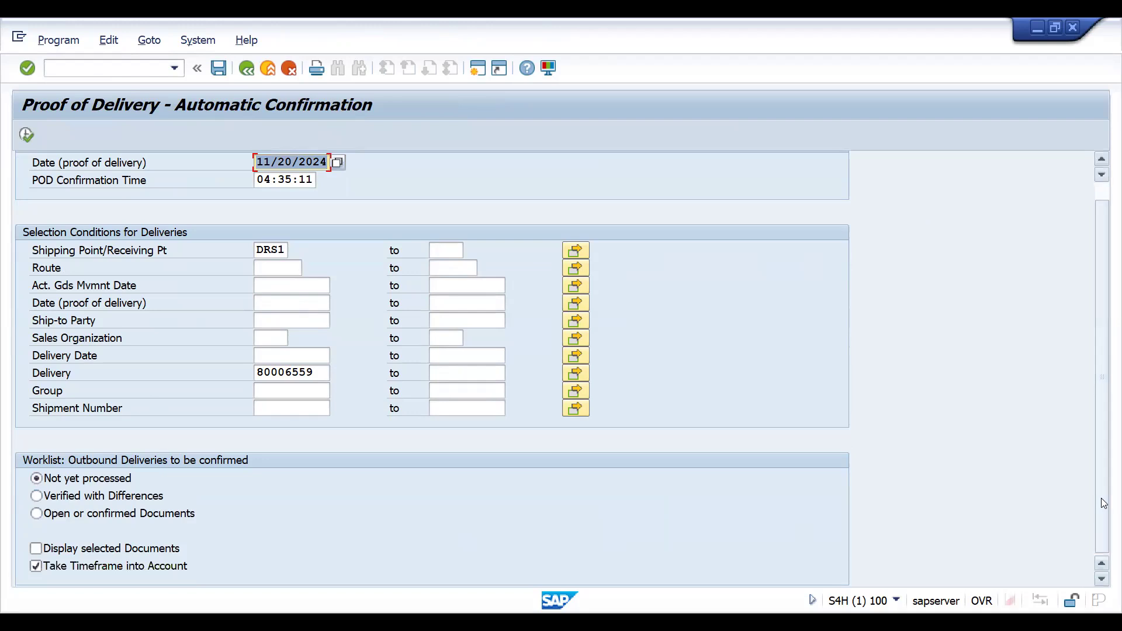
{"action": "left_click", "coordinate": [36, 548]}
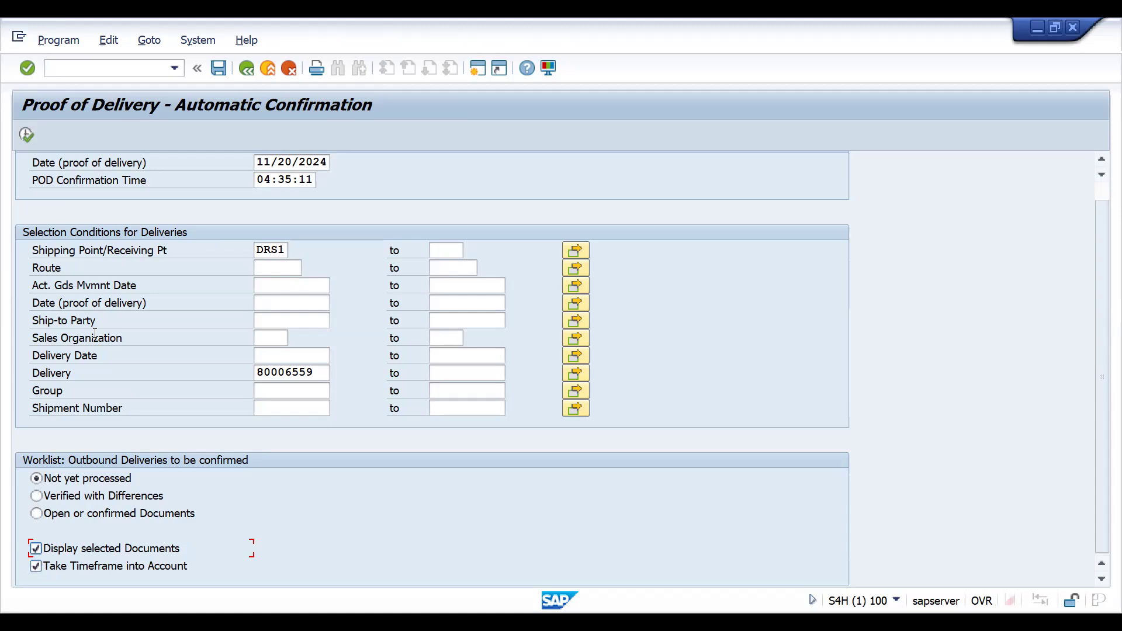
Step: Run the automatic confirmation selection and review the selected delivery's POD status, date and confirmation time
{"action": "left_click", "coordinate": [27, 135]}
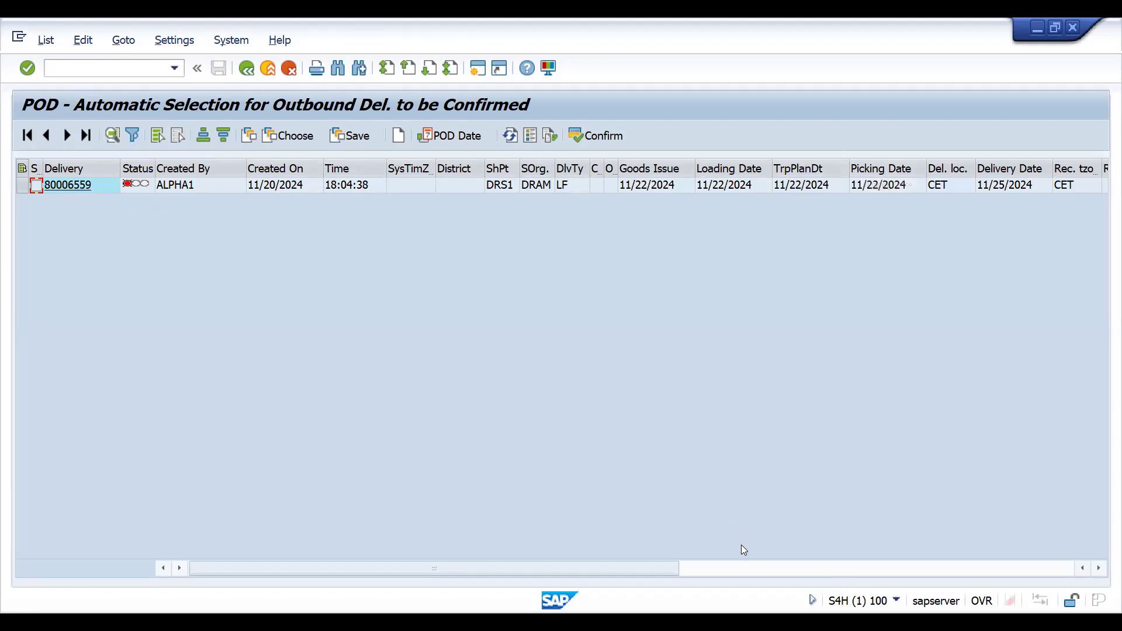
{"action": "left_click", "coordinate": [753, 569]}
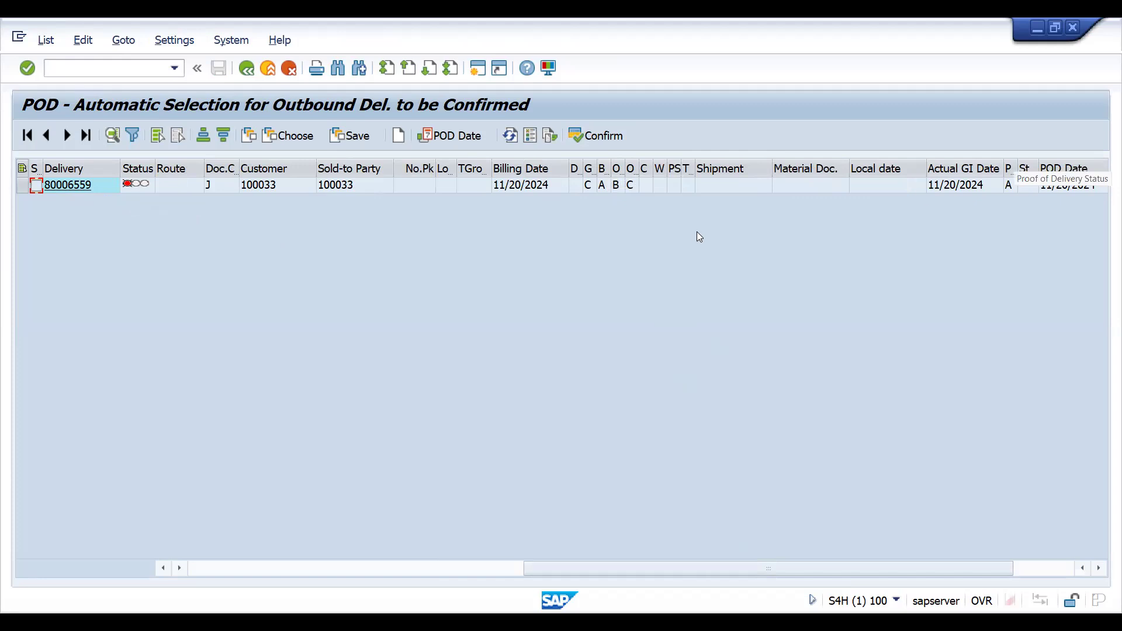
{"action": "left_click", "coordinate": [1048, 570]}
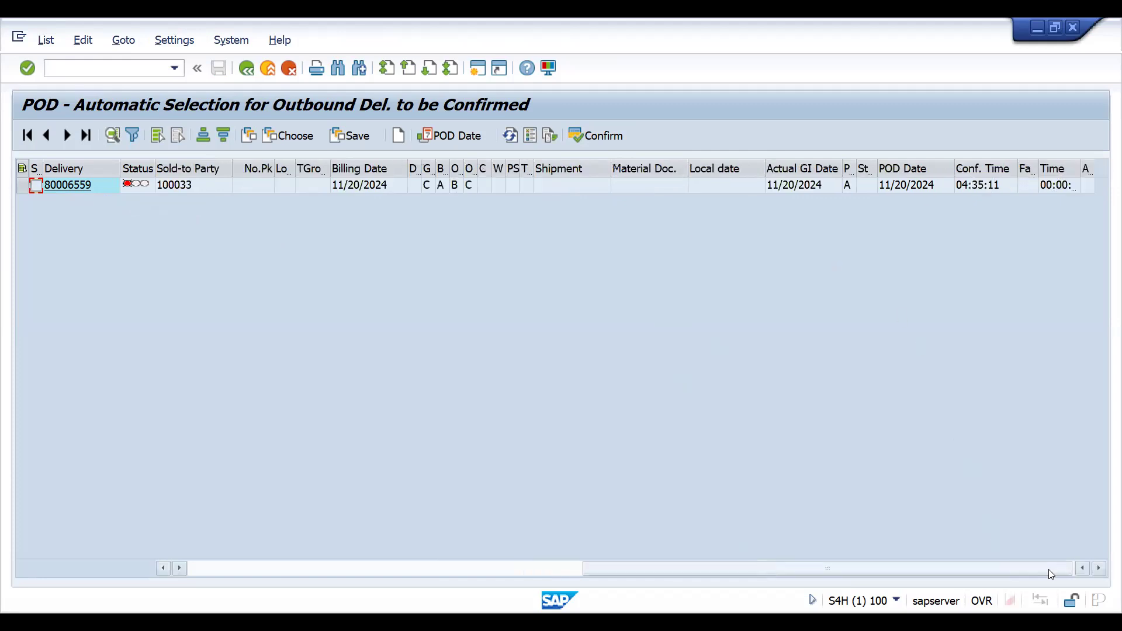
Step: Change the selected delivery's POD confirmation date to 11/14/2024 using the calendar
{"action": "left_click", "coordinate": [21, 185]}
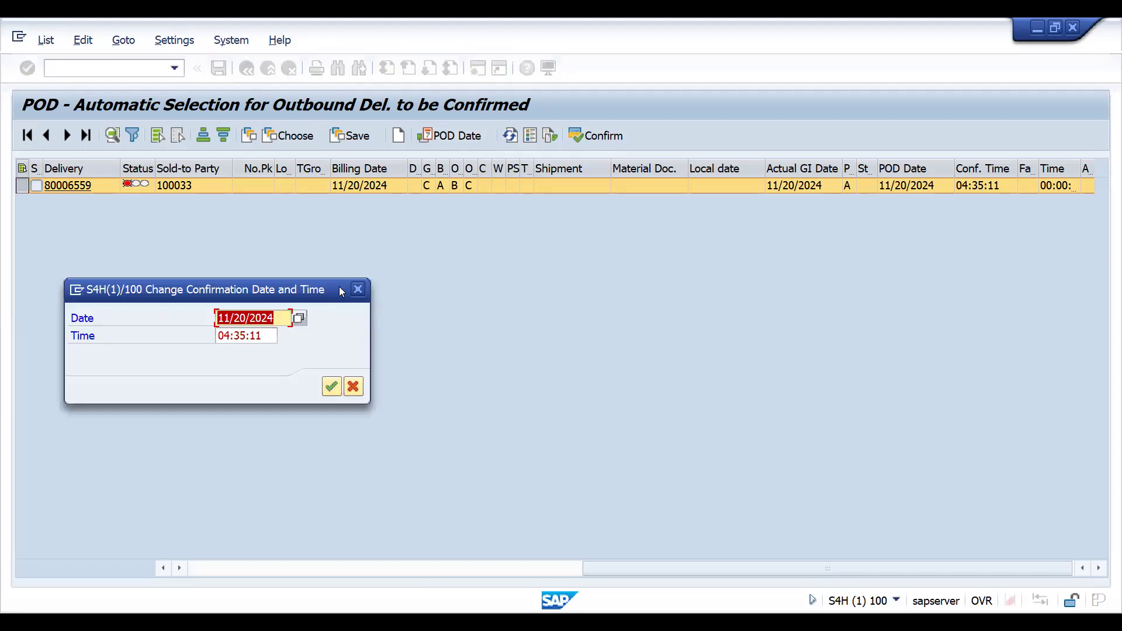
{"action": "left_click", "coordinate": [299, 321]}
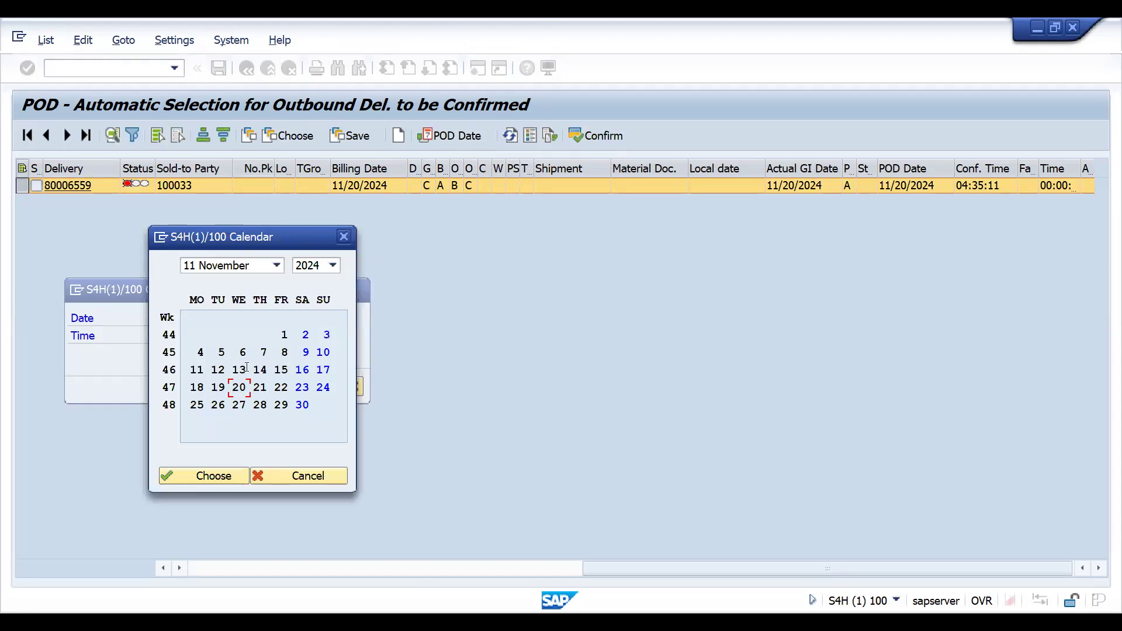
{"action": "left_click", "coordinate": [261, 370]}
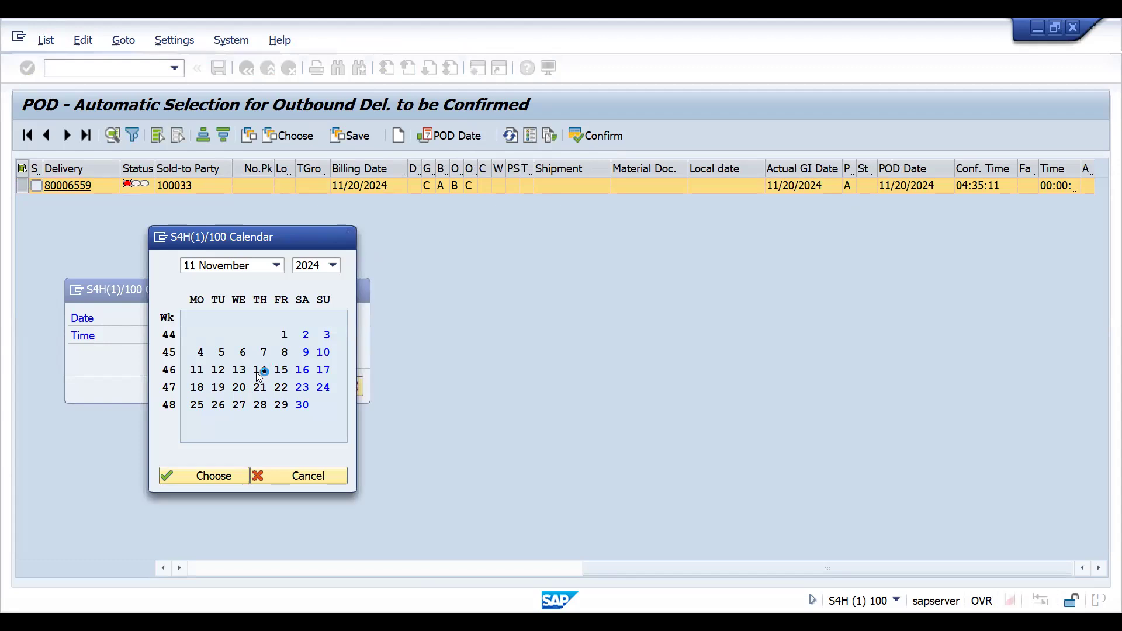
{"action": "double_click", "coordinate": [260, 370]}
{"action": "left_click", "coordinate": [330, 389]}
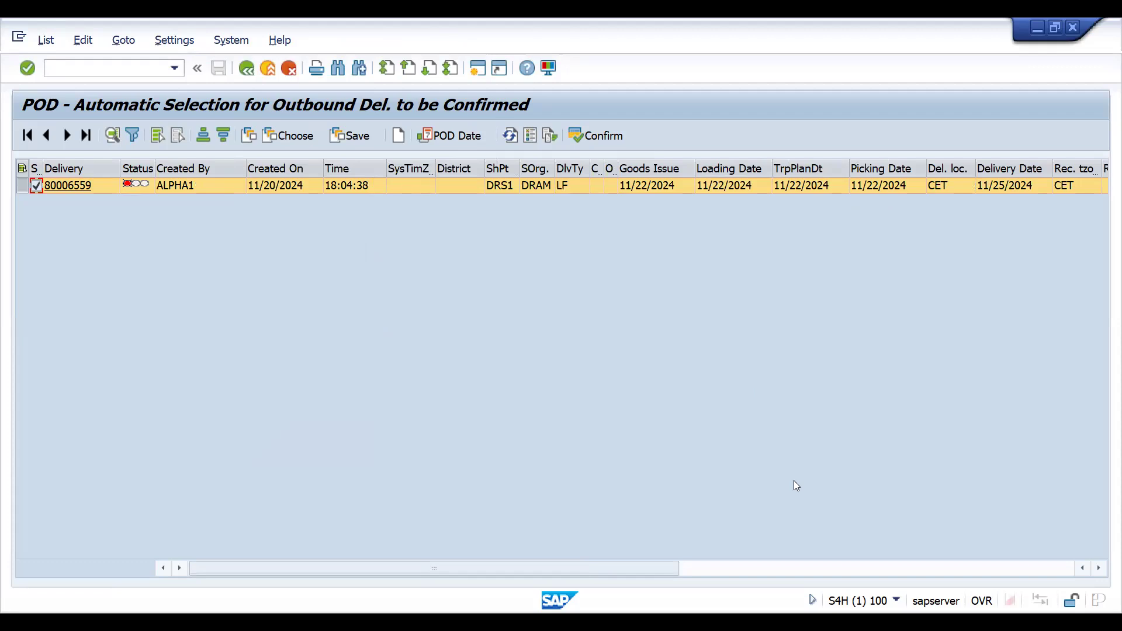
Step: Check the delivery's changed POD date and confirm its proof of delivery
{"action": "left_click", "coordinate": [770, 570]}
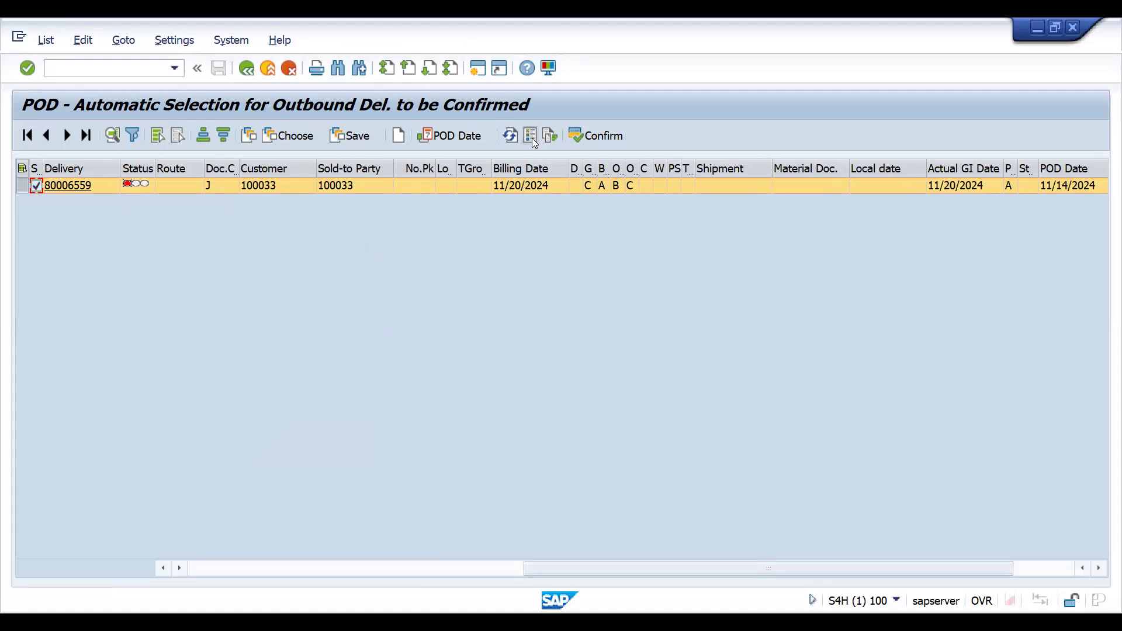
{"action": "left_click", "coordinate": [581, 137]}
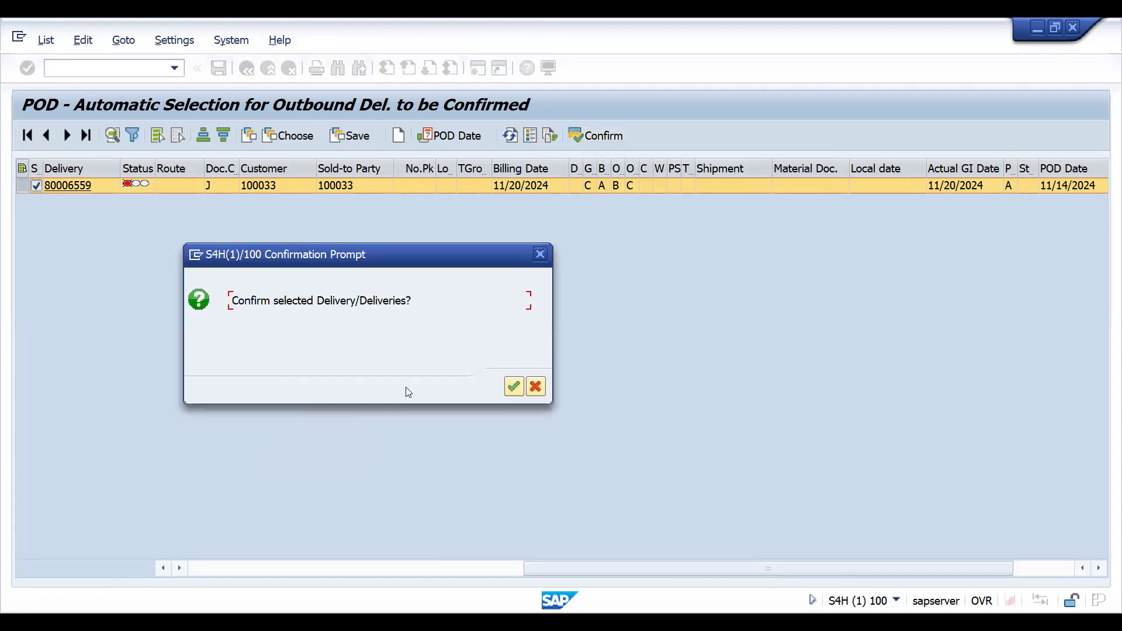
{"action": "key", "text": "Return"}
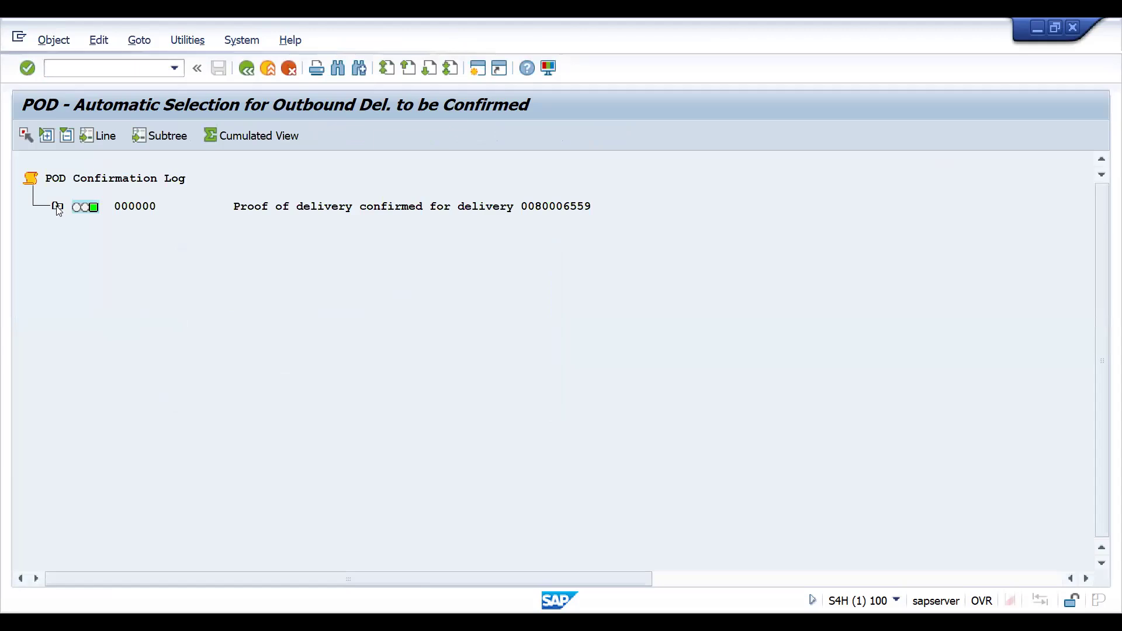
Step: Inspect the technical data in the POD confirmation log, then return to the list and check the delivery's POD status
{"action": "left_click", "coordinate": [57, 207]}
{"action": "left_click", "coordinate": [84, 236]}
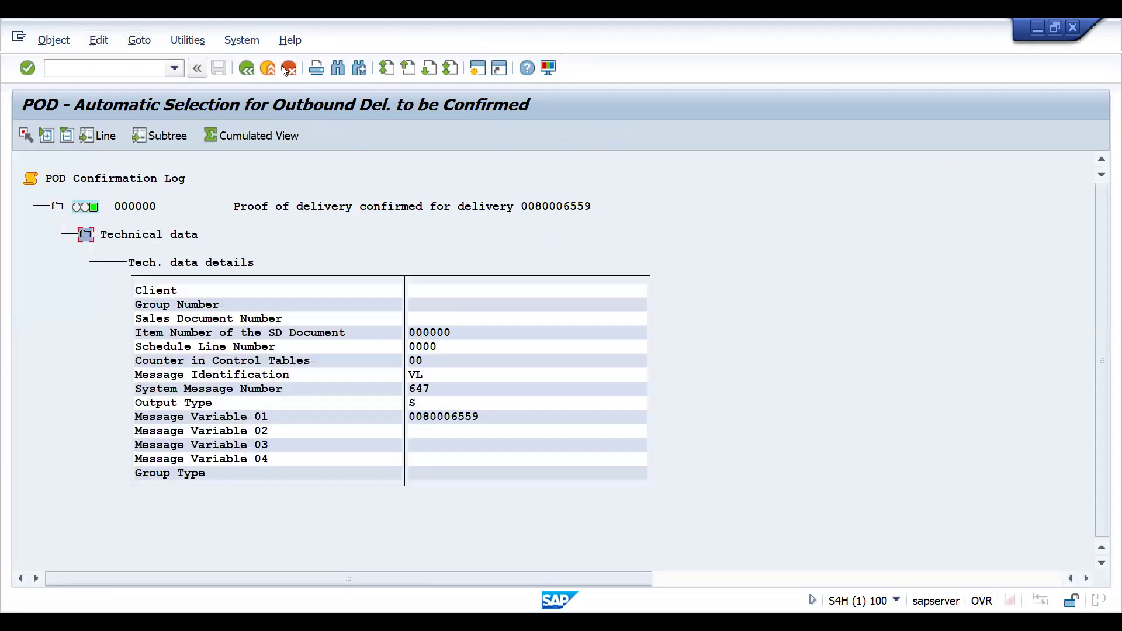
{"action": "left_click", "coordinate": [246, 70]}
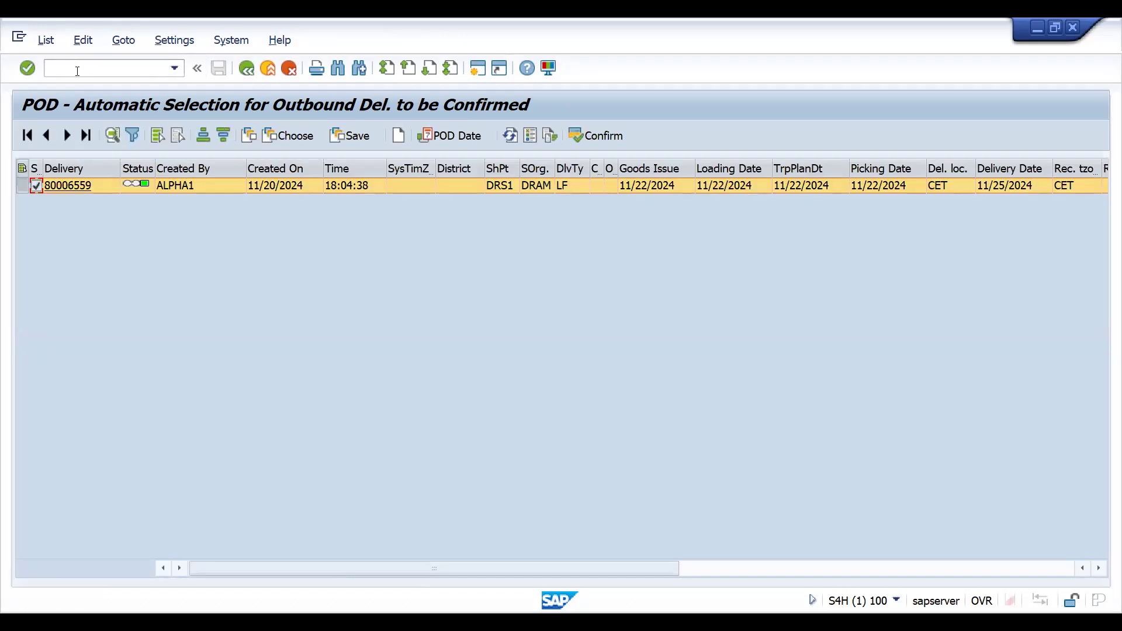
{"action": "left_click", "coordinate": [808, 569]}
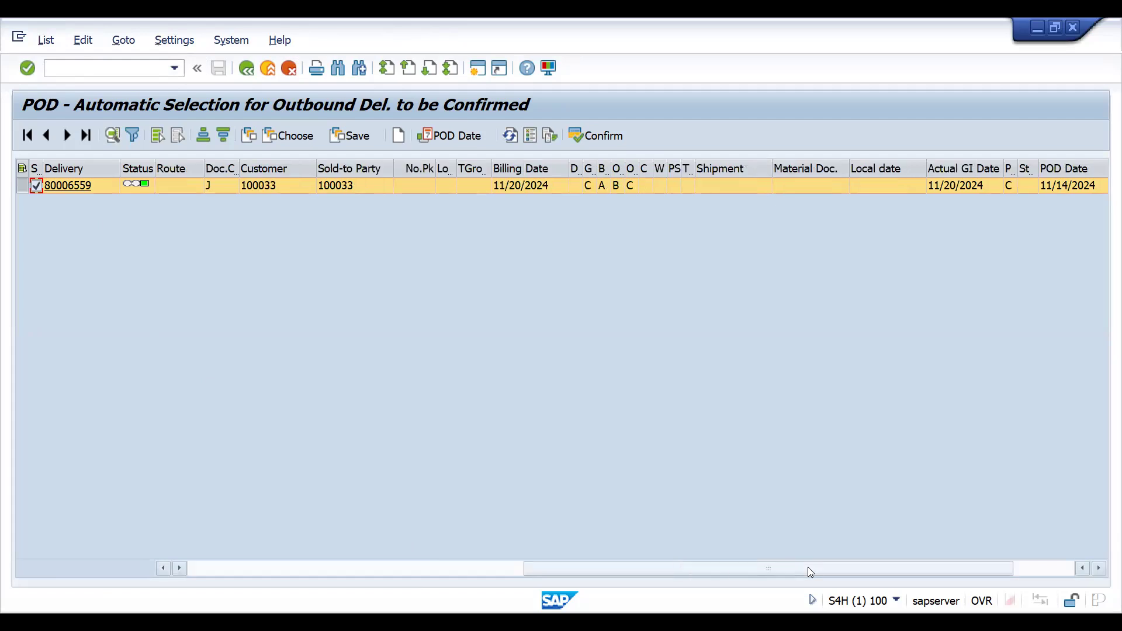
Step: Open the confirmed delivery in VL02N and check item 10's POD status and POD differences
{"action": "left_click", "coordinate": [143, 68]}
{"action": "type", "text": "/NVL02N"}
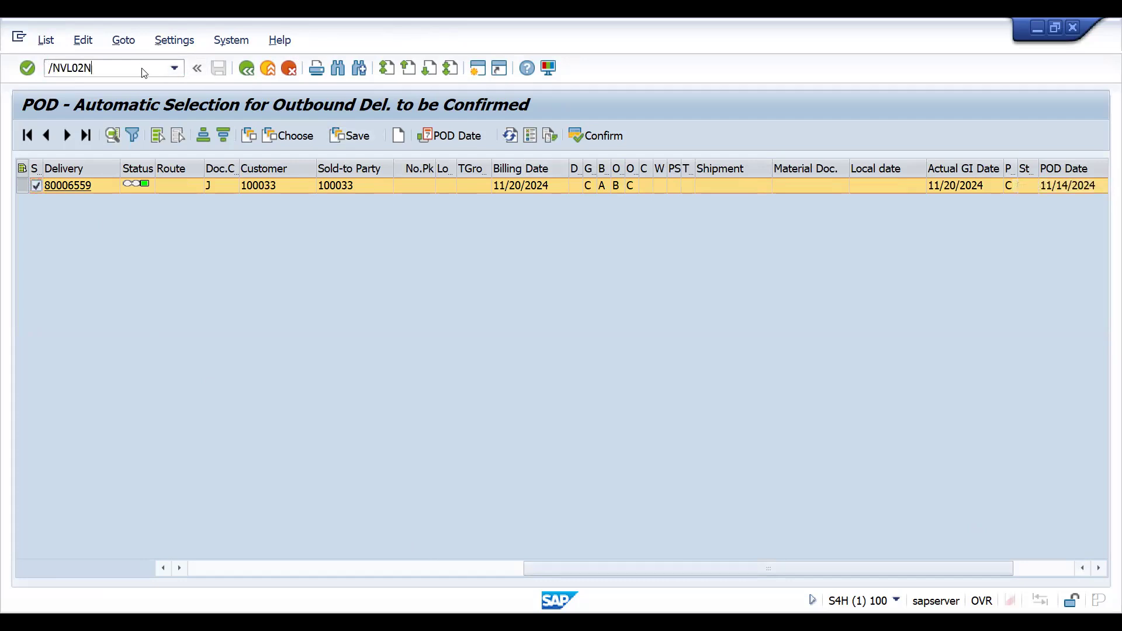
{"action": "key", "text": "Return"}
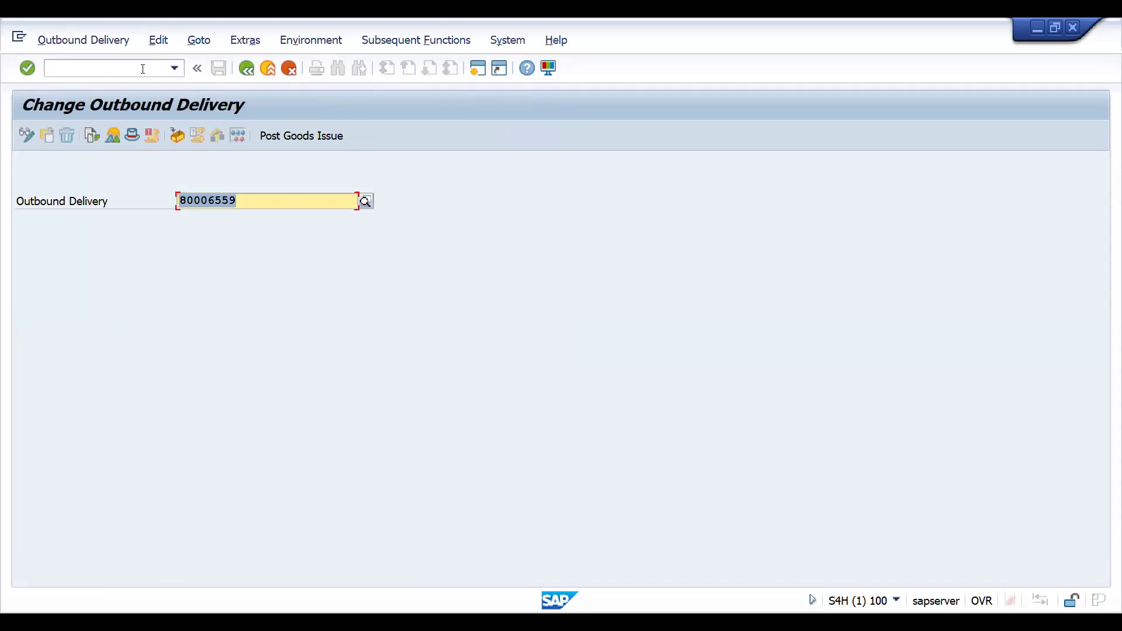
{"action": "key", "text": "Return"}
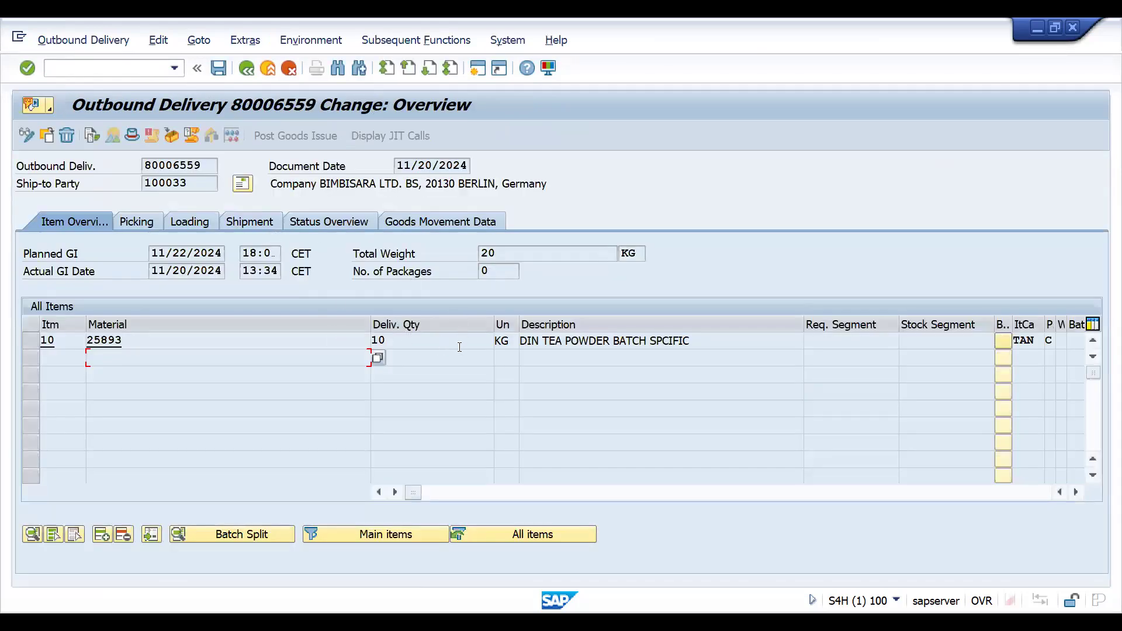
{"action": "double_click", "coordinate": [457, 346]}
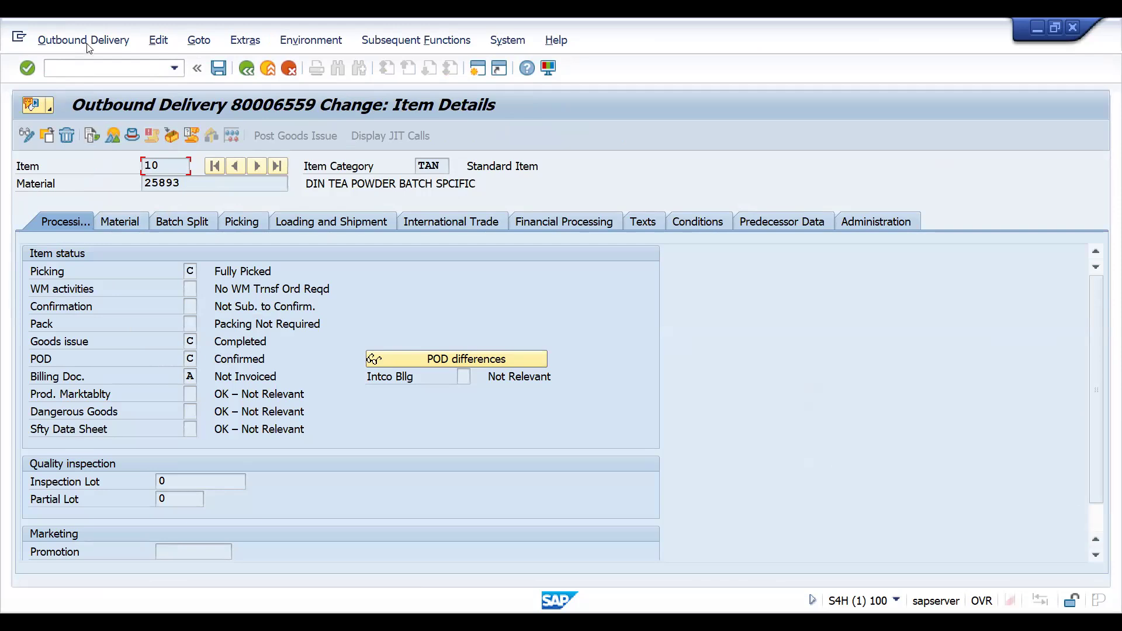
{"action": "left_click", "coordinate": [412, 360]}
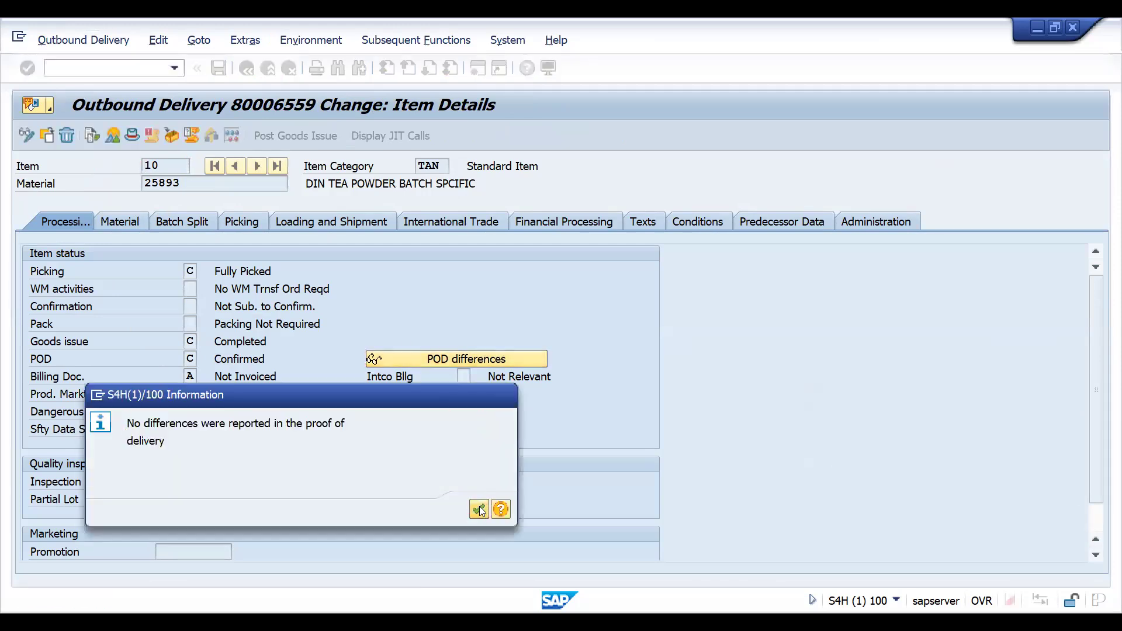
{"action": "left_click", "coordinate": [479, 509]}
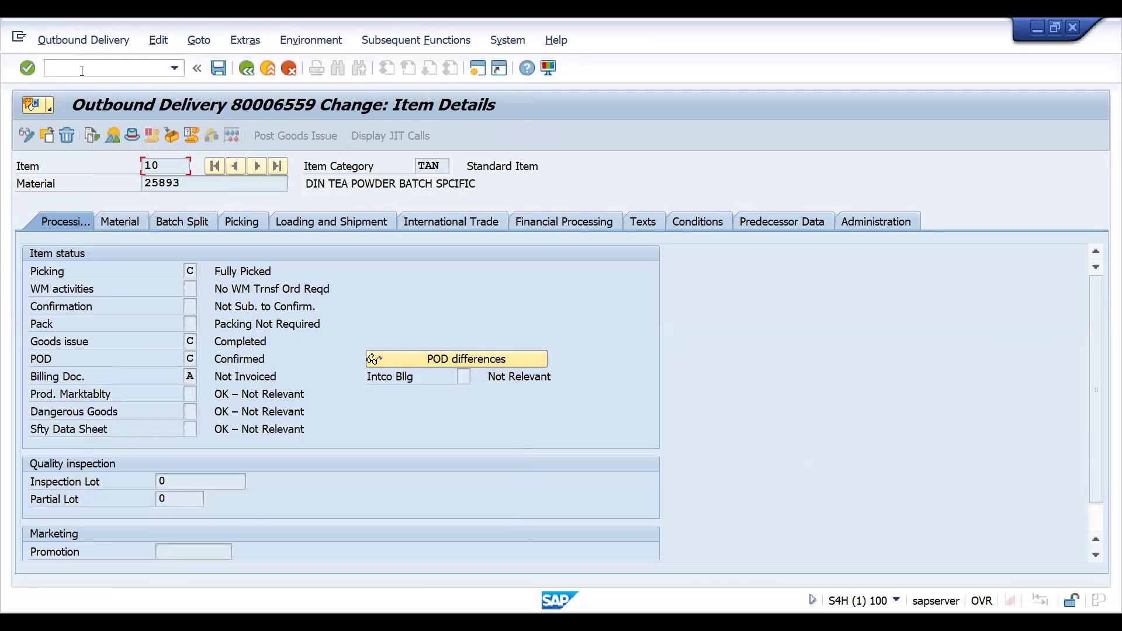
Step: Create and save the F2 invoice for the confirmed delivery in VF01
{"action": "type", "text": "/nvf01"}
{"action": "key", "text": "Return"}
{"action": "key", "text": "Return"}
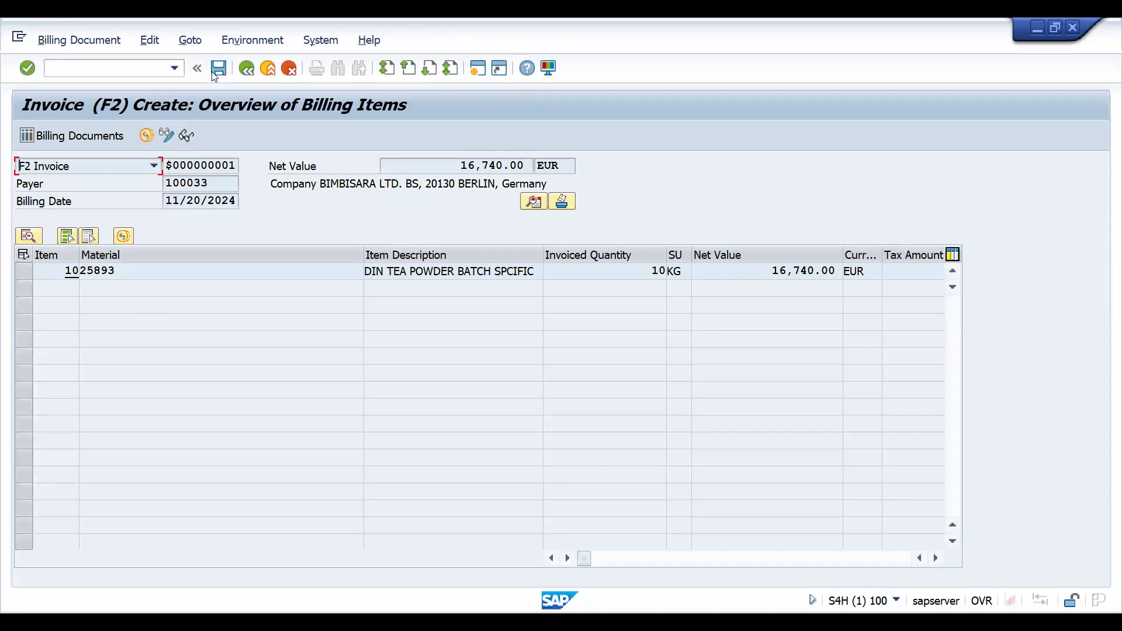
{"action": "left_click", "coordinate": [213, 71]}
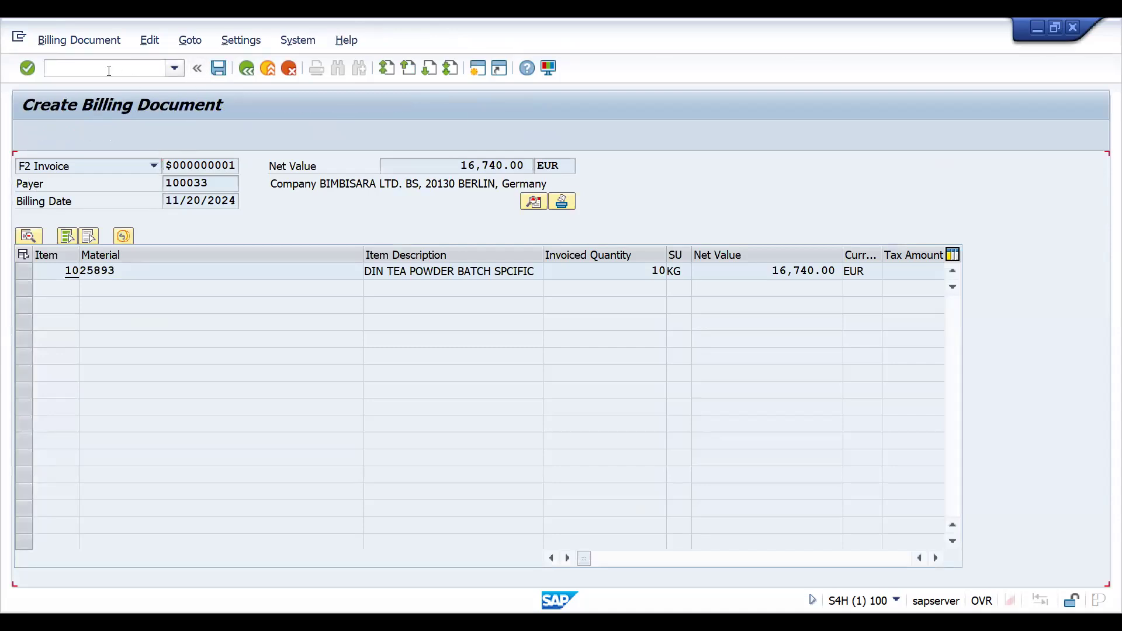
Step: Open the sales order in VA03 and review its document flow, including the outbound delivery and the delivery's own document flow
{"action": "type", "text": "/NVA03"}
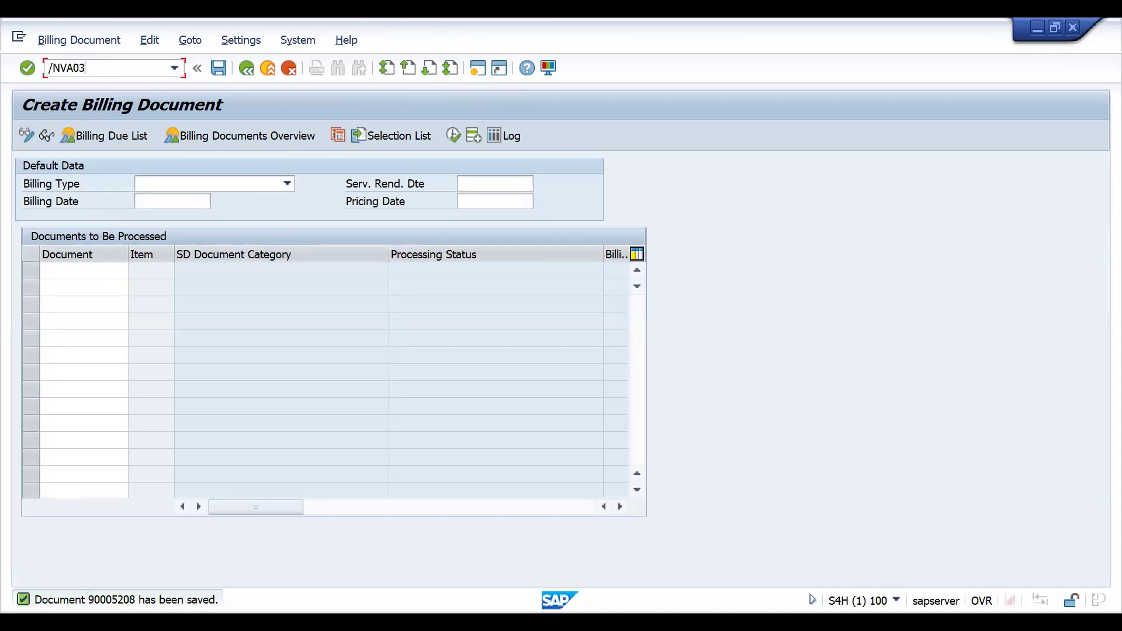
{"action": "key", "text": "Return"}
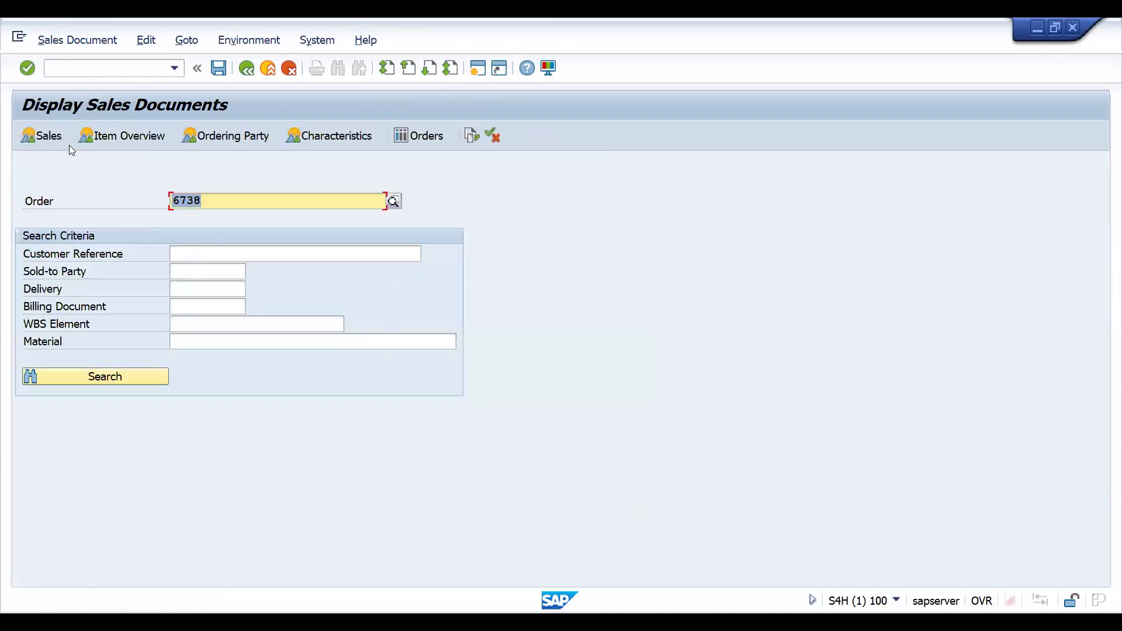
{"action": "key", "text": "Return"}
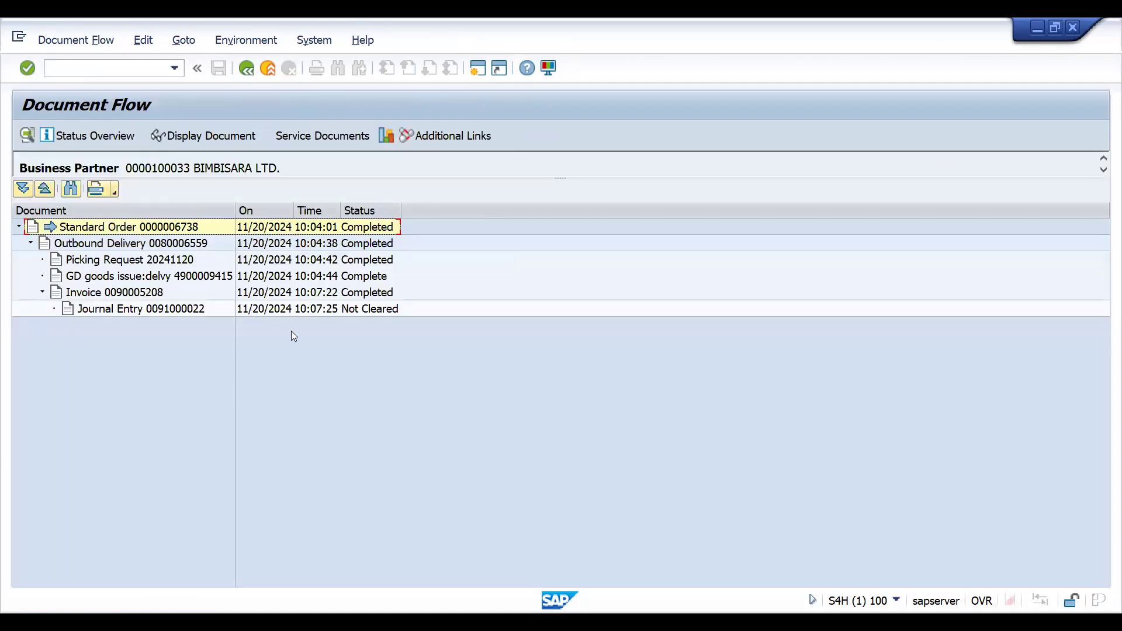
{"action": "left_click", "coordinate": [190, 246]}
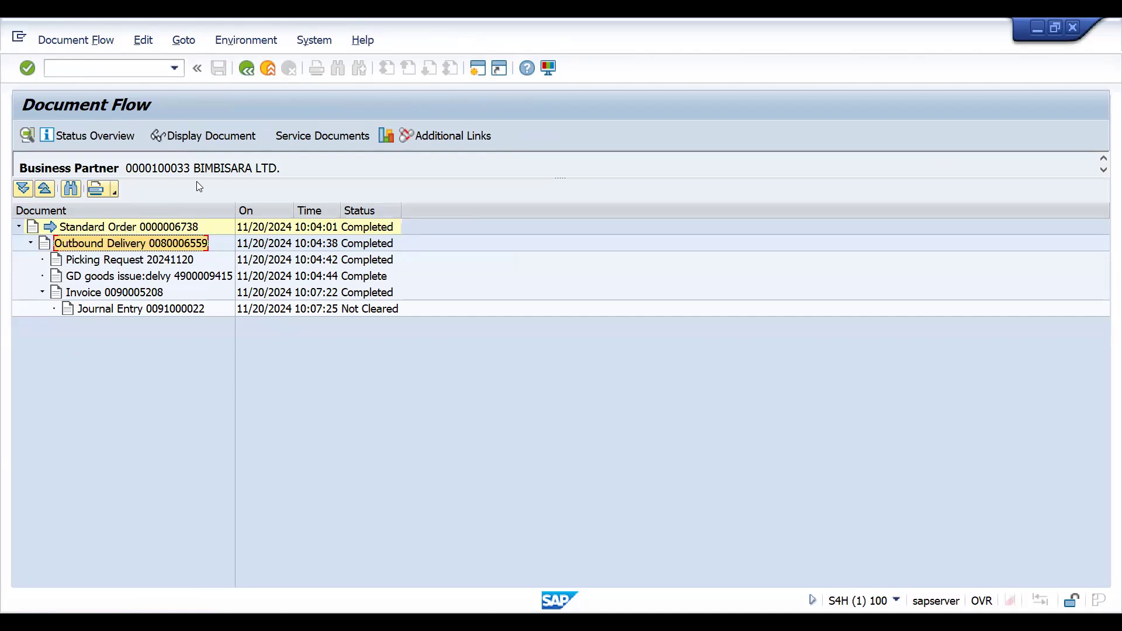
{"action": "left_click", "coordinate": [187, 139]}
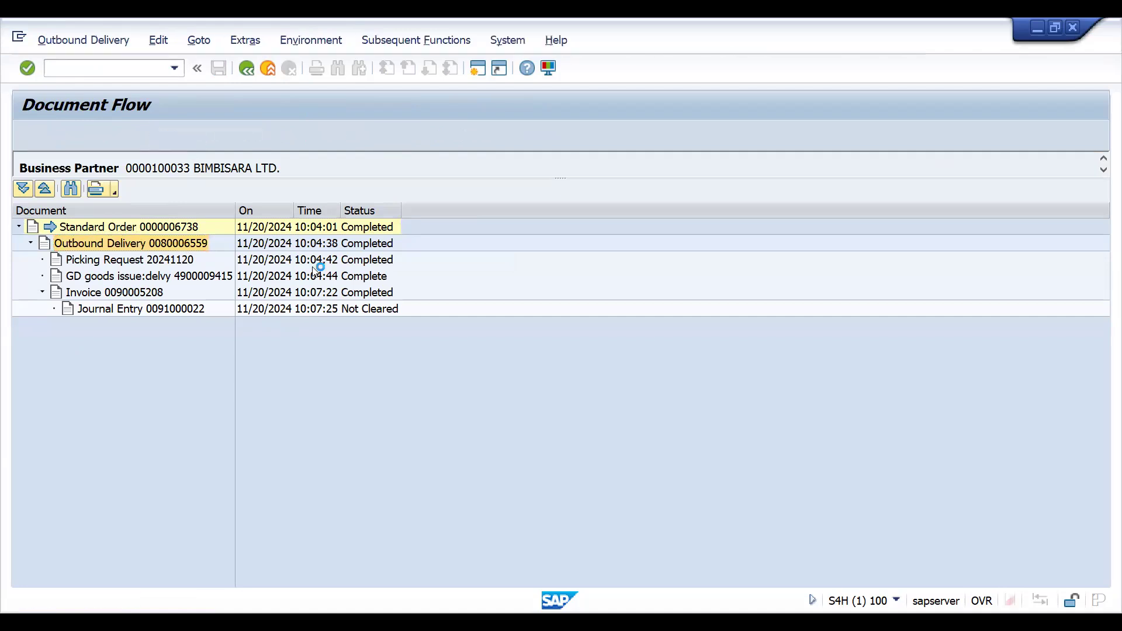
{"action": "left_click", "coordinate": [93, 135]}
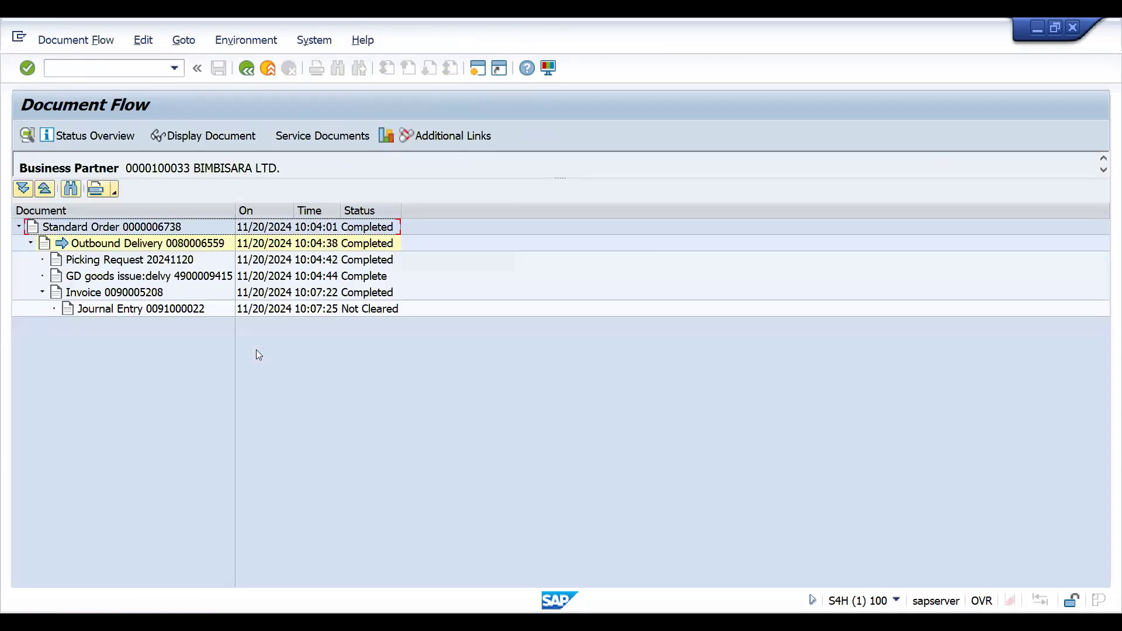
Step: Start a new DOR1 standard order in VA01 for BIMBISARA LTD. with customer reference POD6
{"action": "left_click", "coordinate": [88, 70]}
{"action": "type", "text": "/NVA01"}
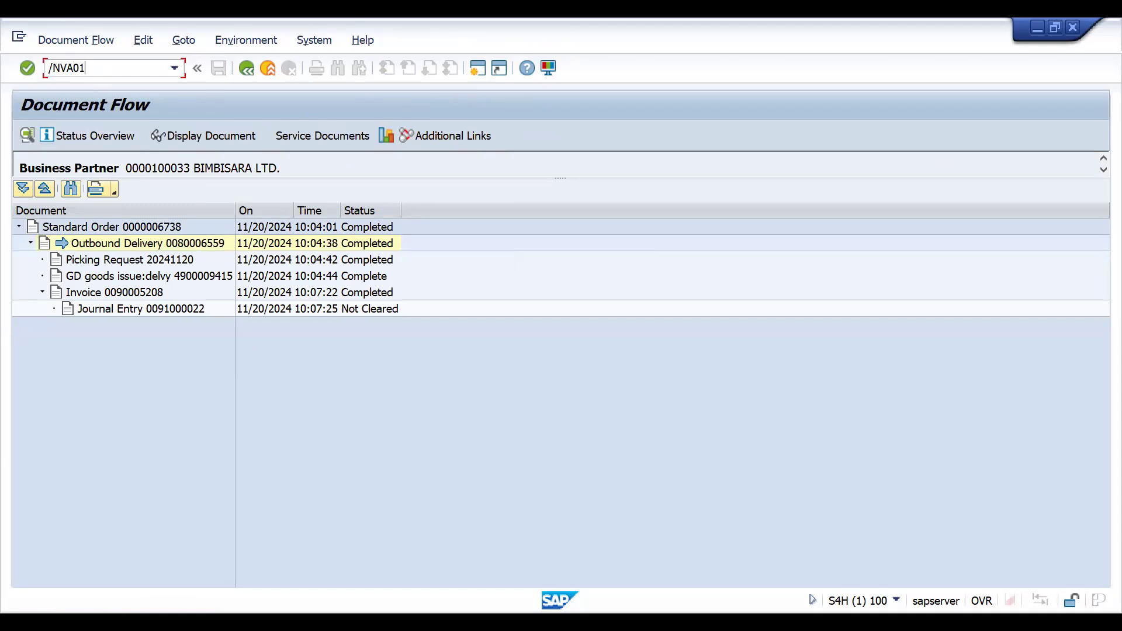
{"action": "key", "text": "Return"}
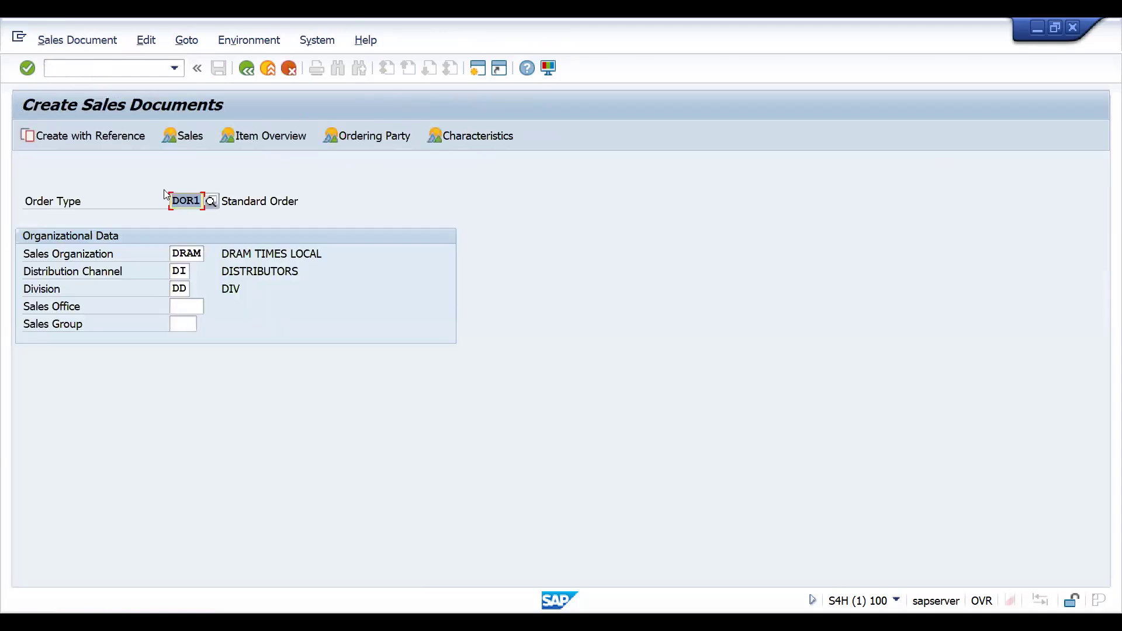
{"action": "key", "text": "Return"}
{"action": "type", "text": "100033"}
{"action": "key", "text": "Return"}
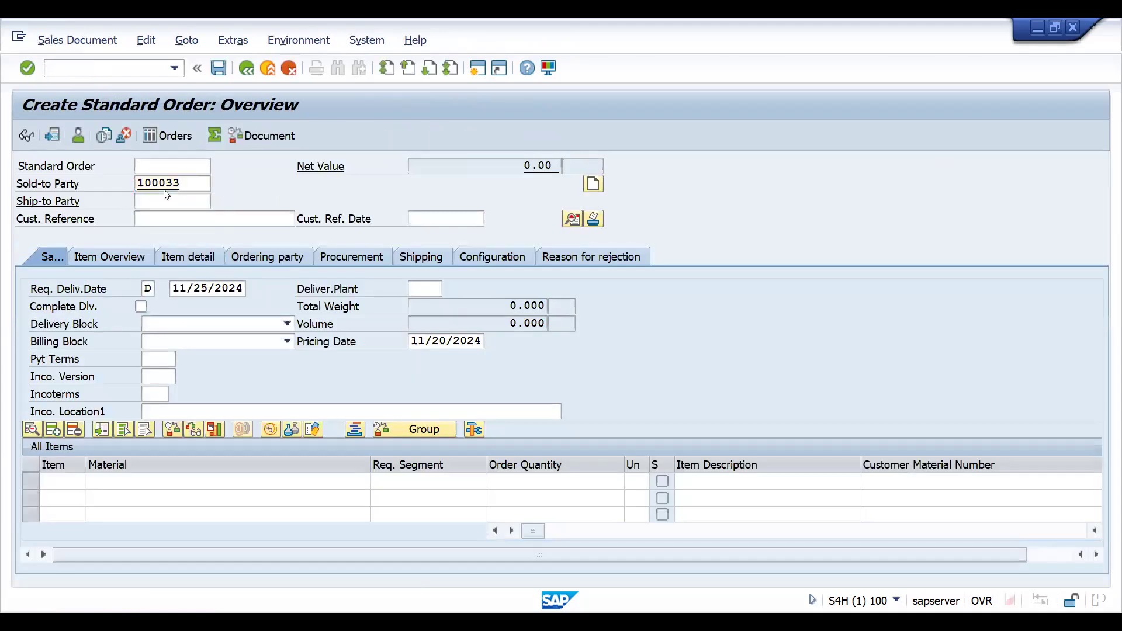
{"action": "key", "text": "Return"}
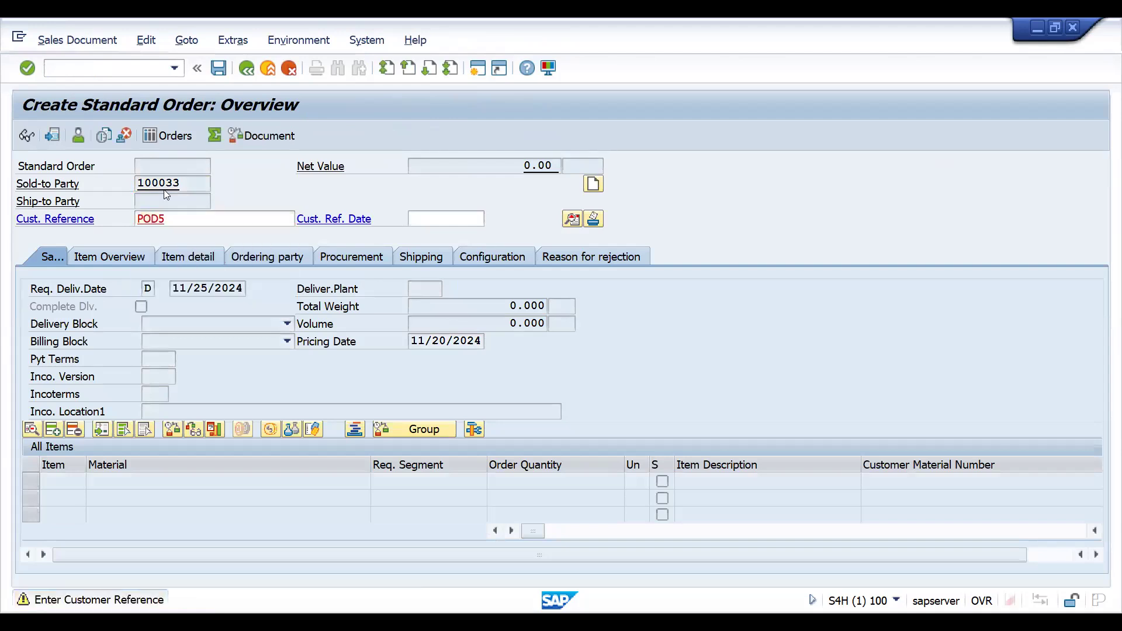
{"action": "left_click", "coordinate": [177, 218]}
{"action": "key", "text": "BackSpace"}
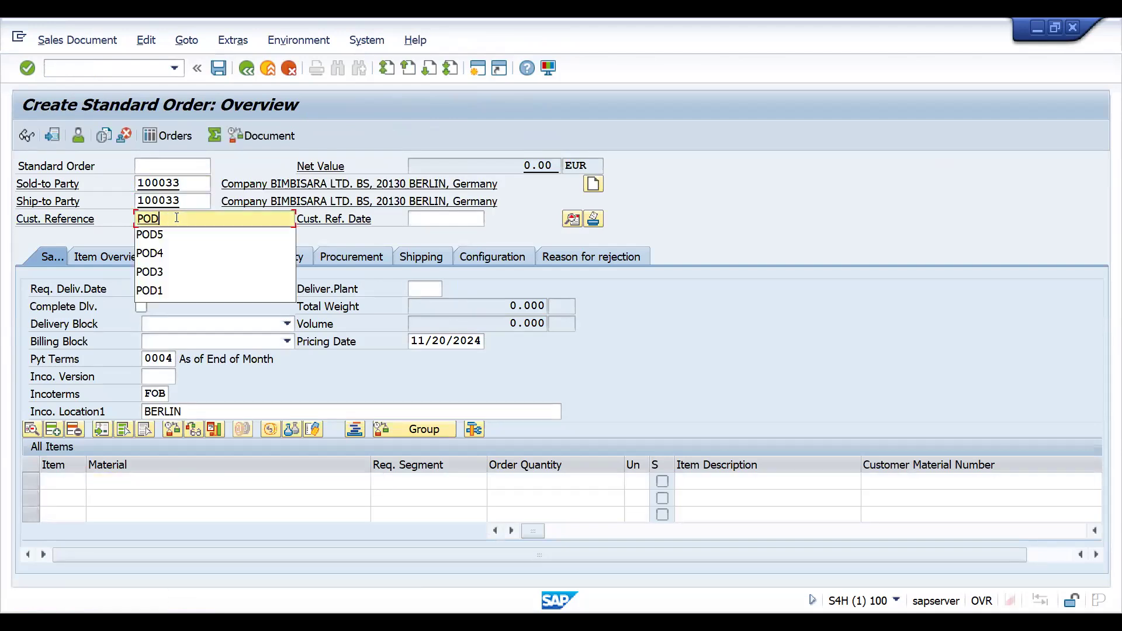
{"action": "type", "text": "6"}
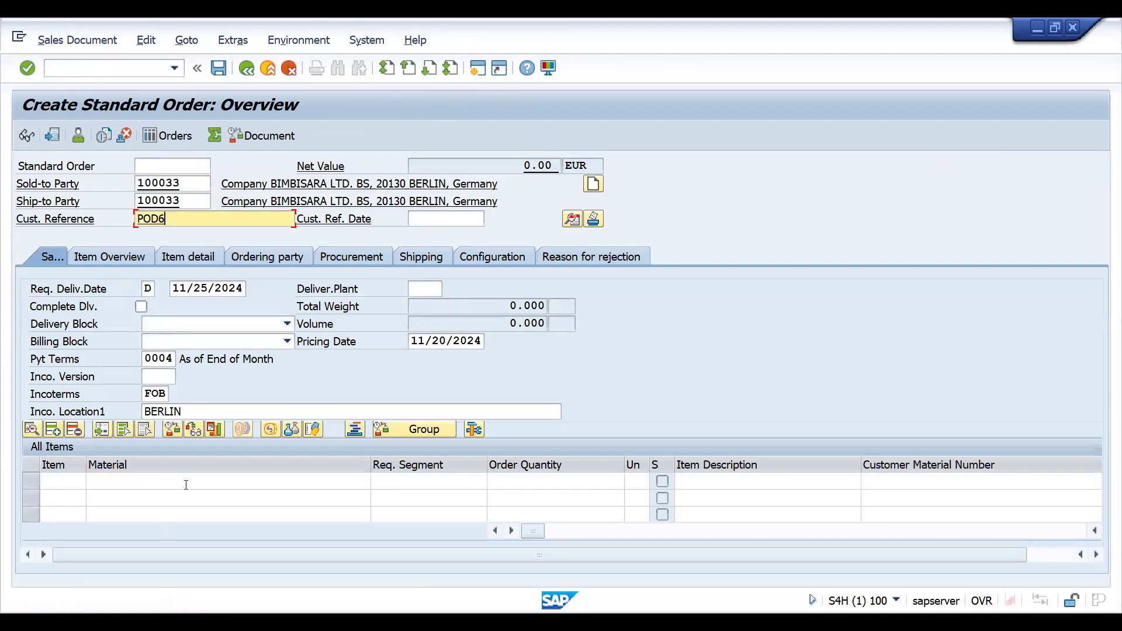
Step: Add material 25893 to the new sales order with an order quantity of 15
{"action": "left_click", "coordinate": [182, 481]}
{"action": "key", "text": "BackSpace"}
{"action": "key", "text": "Down"}
{"action": "key", "text": "Return"}
{"action": "key", "text": "Tab"}
{"action": "key", "text": "Tab"}
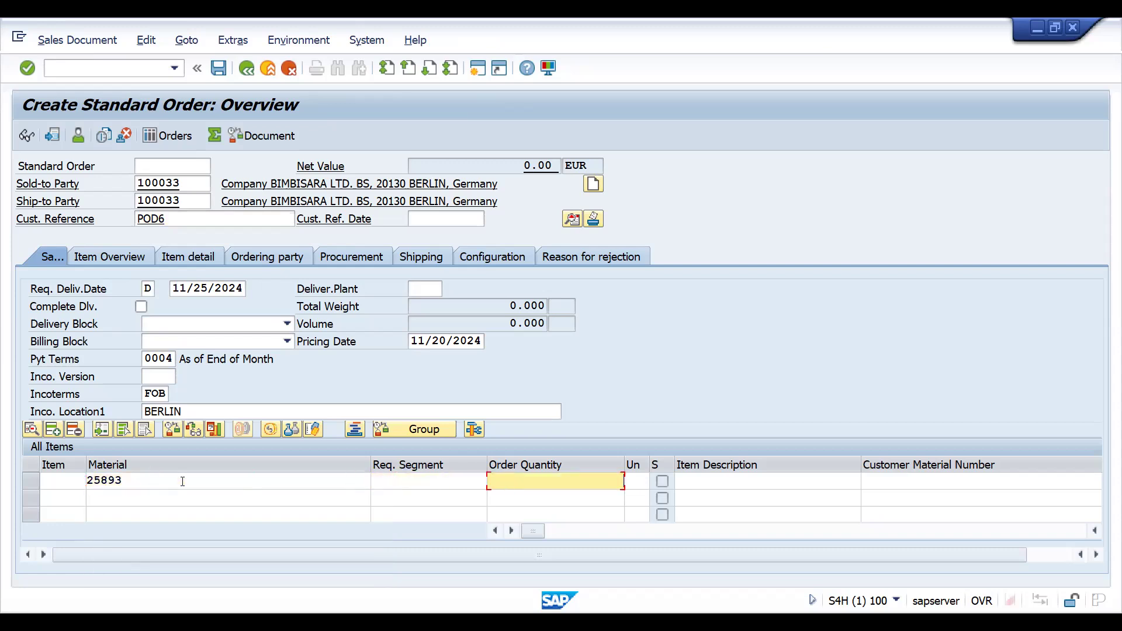
{"action": "type", "text": "15"}
{"action": "key", "text": "Return"}
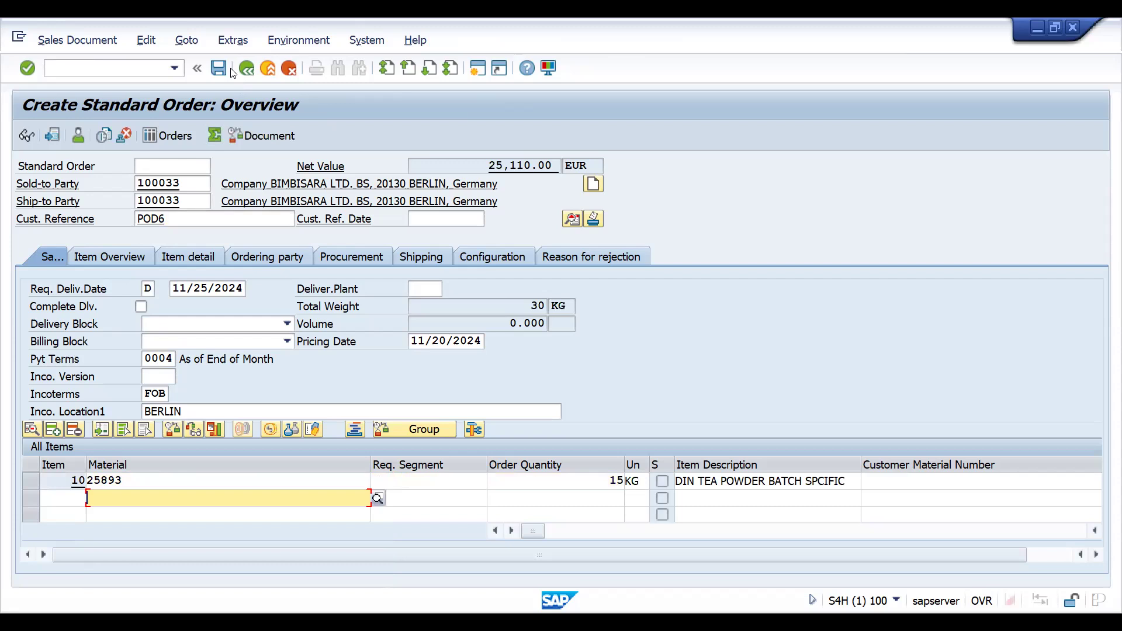
Step: Save the sales order and start its outbound delivery in VL01N from shipping point DRS1
{"action": "left_click", "coordinate": [218, 68]}
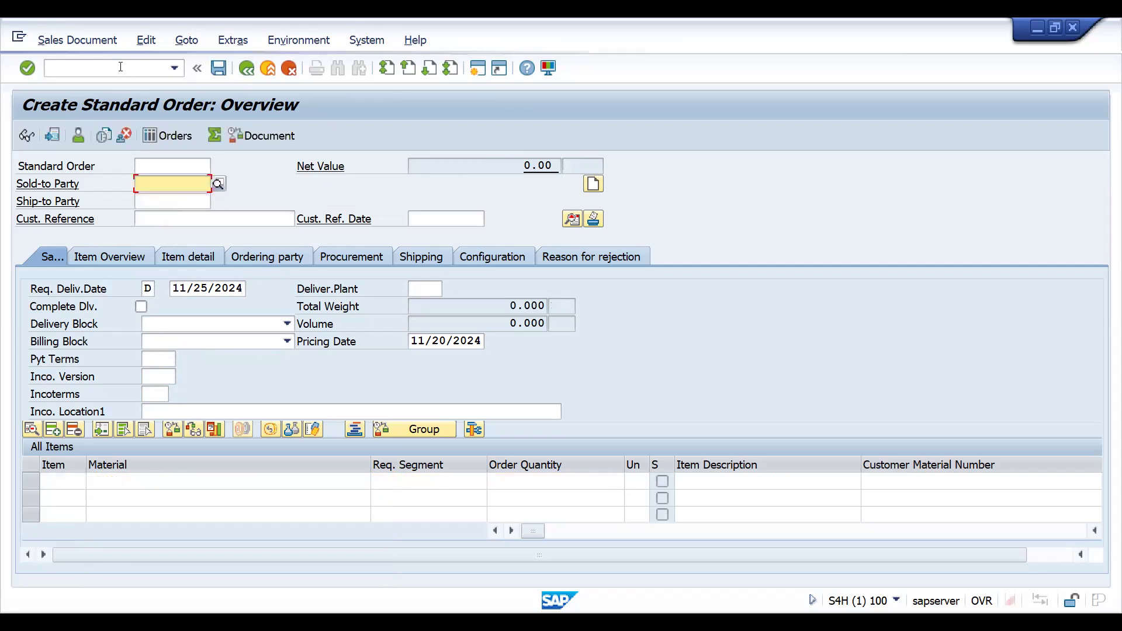
{"action": "left_click", "coordinate": [120, 67]}
{"action": "type", "text": "/NVL01N"}
{"action": "key", "text": "Return"}
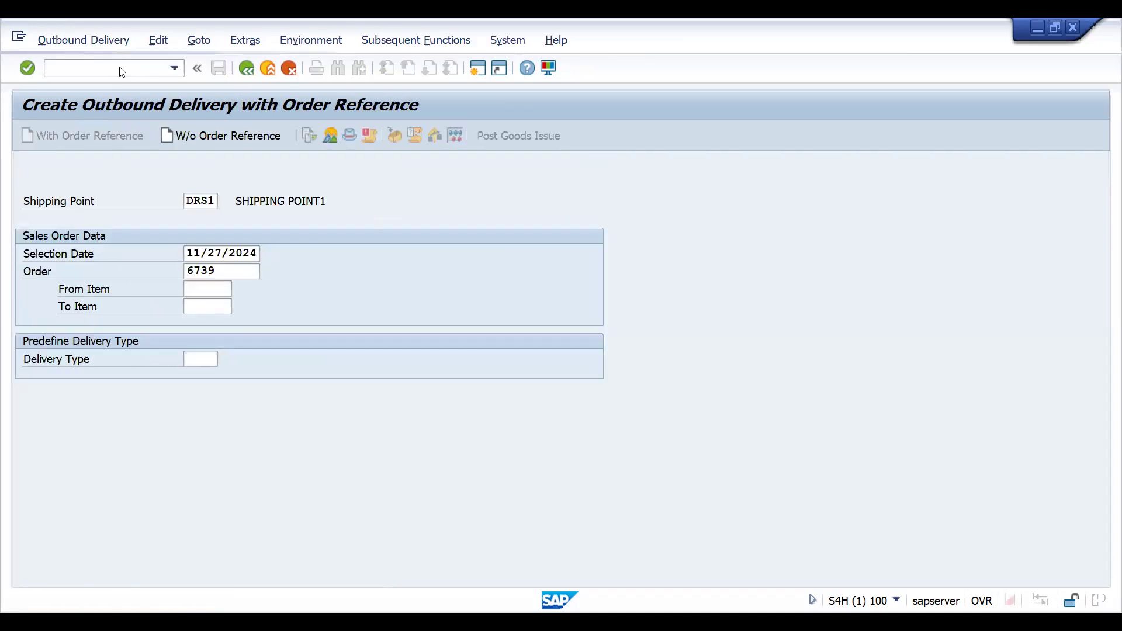
{"action": "key", "text": "Return"}
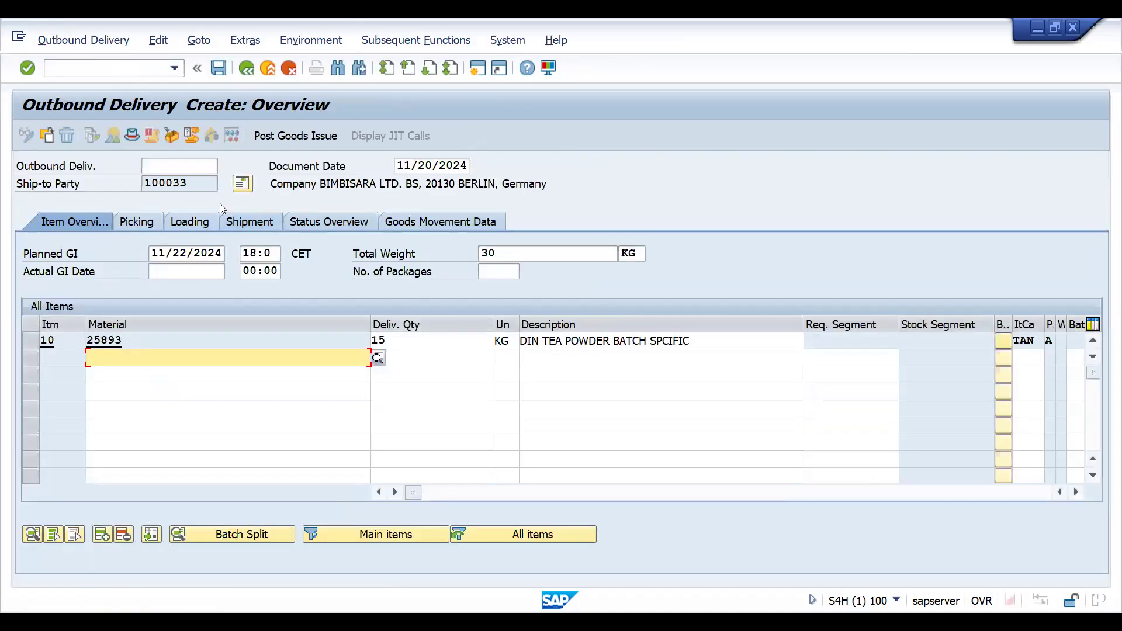
Step: Enter a picked quantity of 15 for material 25893 in the delivery and post the goods issue
{"action": "left_click", "coordinate": [136, 221]}
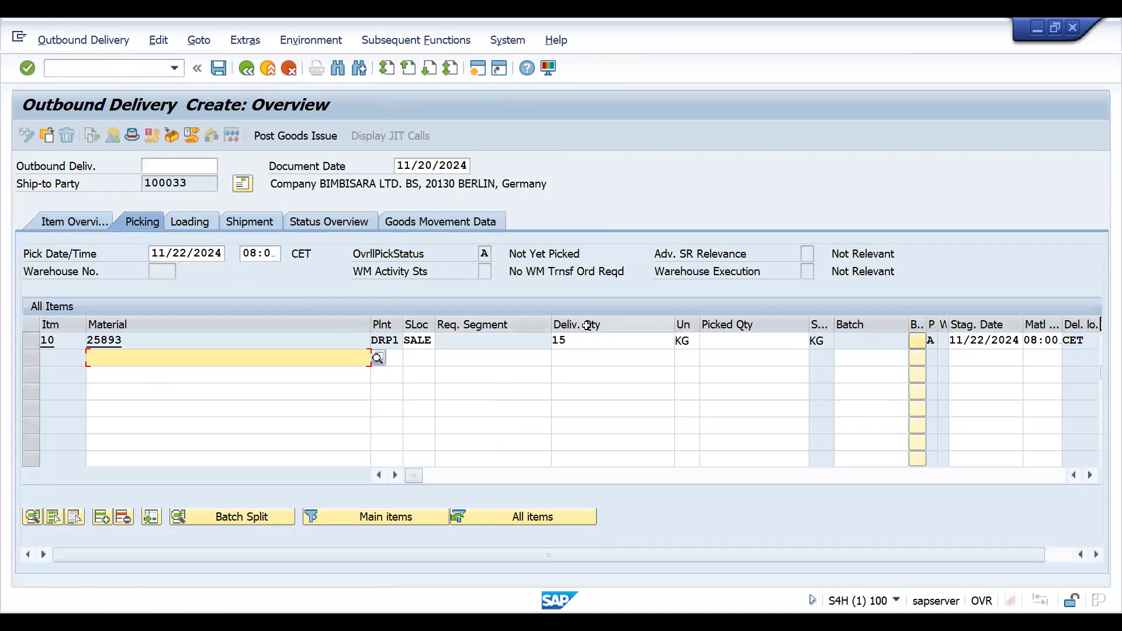
{"action": "left_click", "coordinate": [725, 342]}
{"action": "type", "text": "15"}
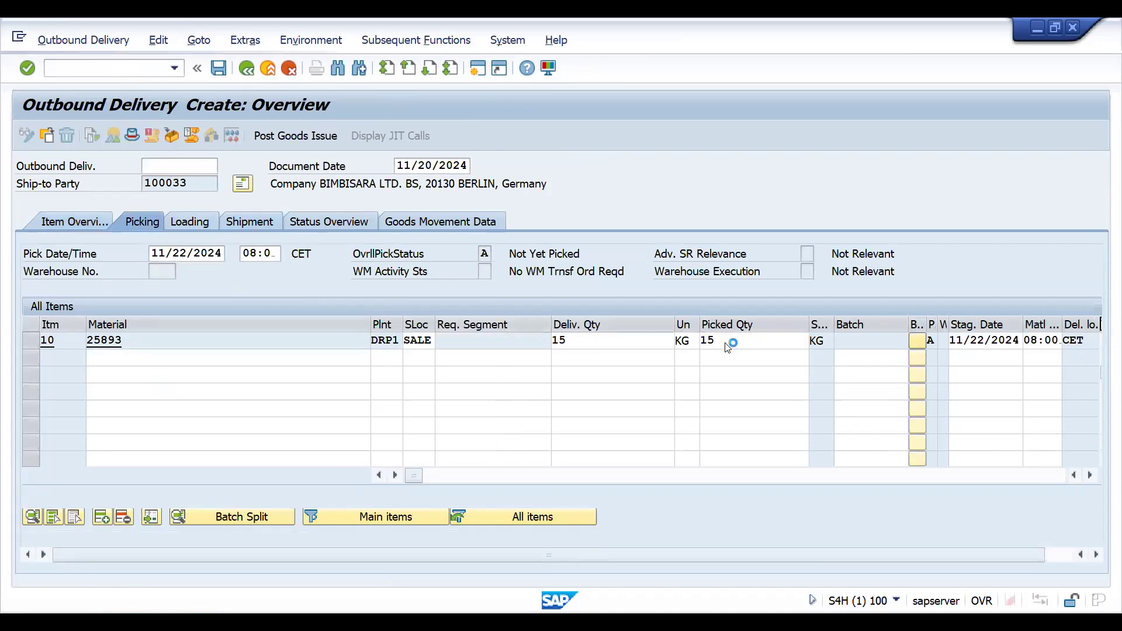
{"action": "key", "text": "Return"}
{"action": "left_click", "coordinate": [264, 136]}
Step: Open automatic POD confirmation with VLPODQ and list the new delivery as Not yet processed, with Display selected Documents enabled
{"action": "left_click", "coordinate": [142, 69]}
{"action": "type", "text": "/NVLPOD"}
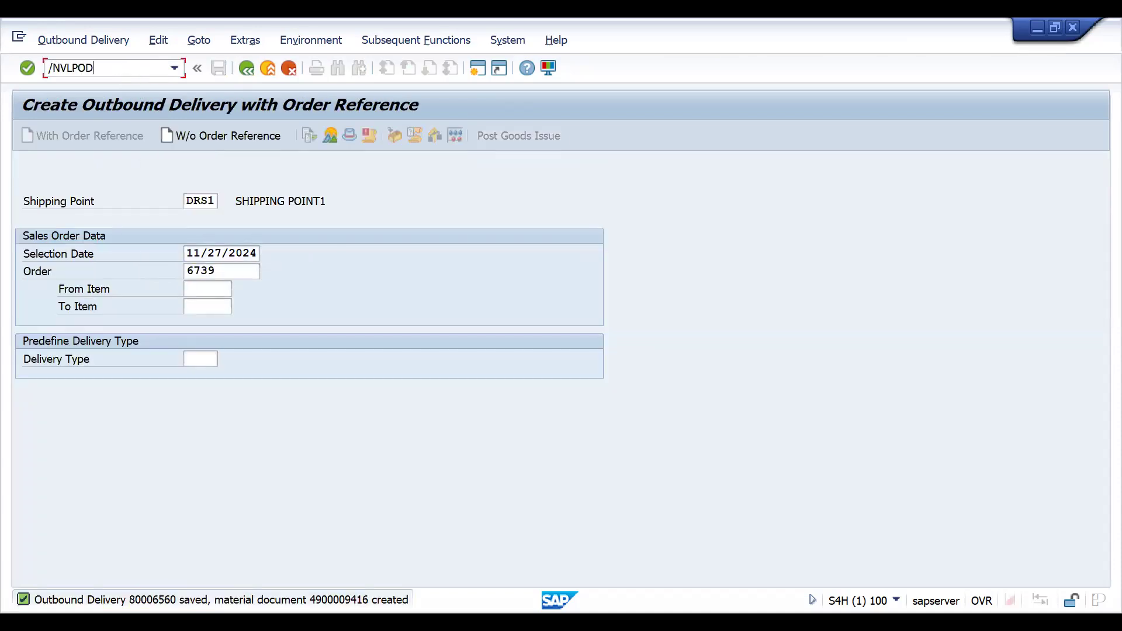
{"action": "key", "text": "Return"}
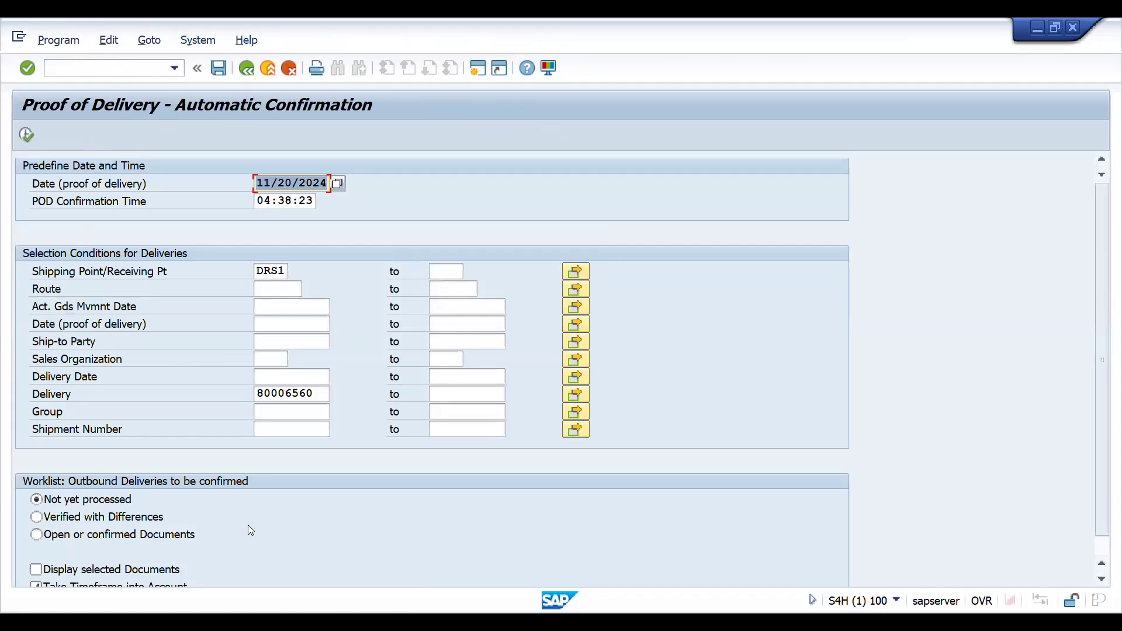
{"action": "left_click", "coordinate": [36, 569]}
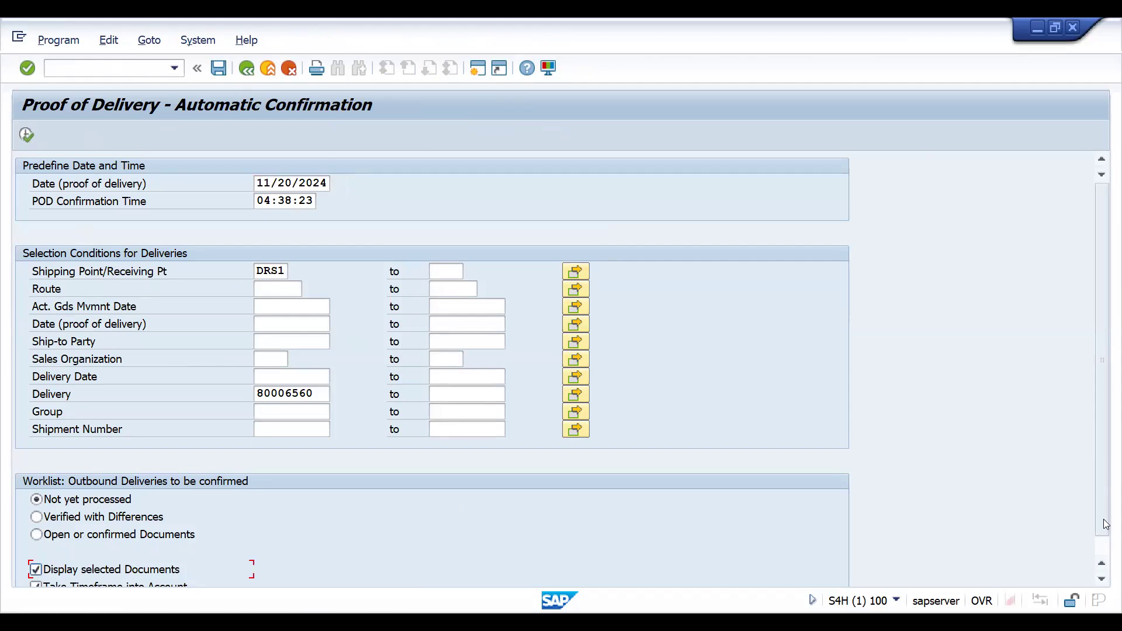
{"action": "scroll", "coordinate": [1101, 560], "scroll_direction": "down", "scroll_amount": 1}
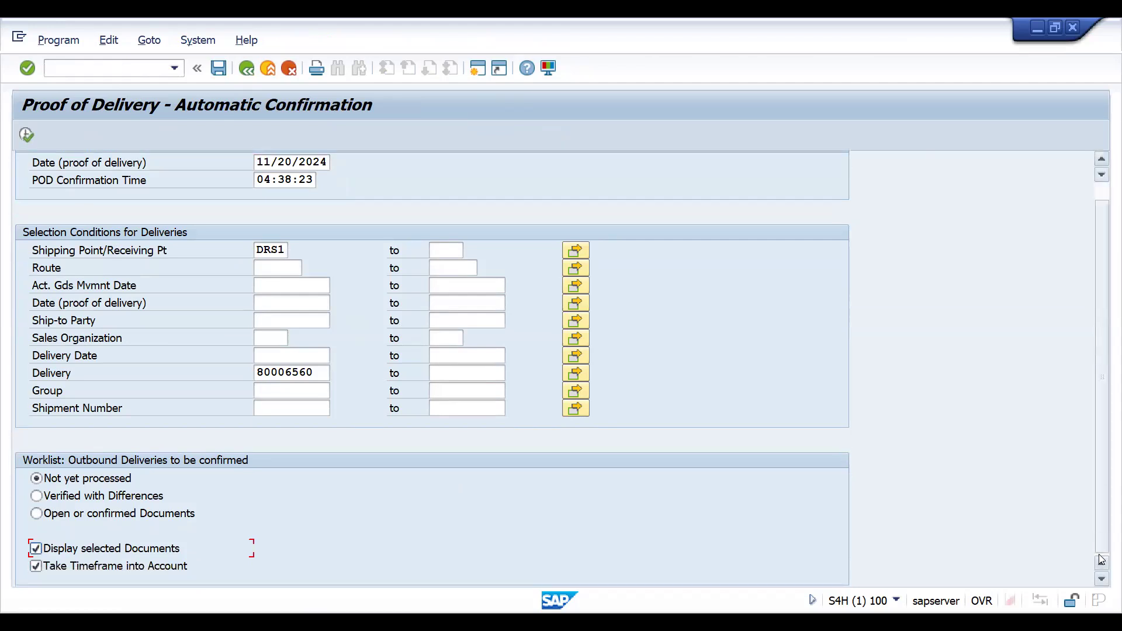
{"action": "left_click", "coordinate": [27, 135]}
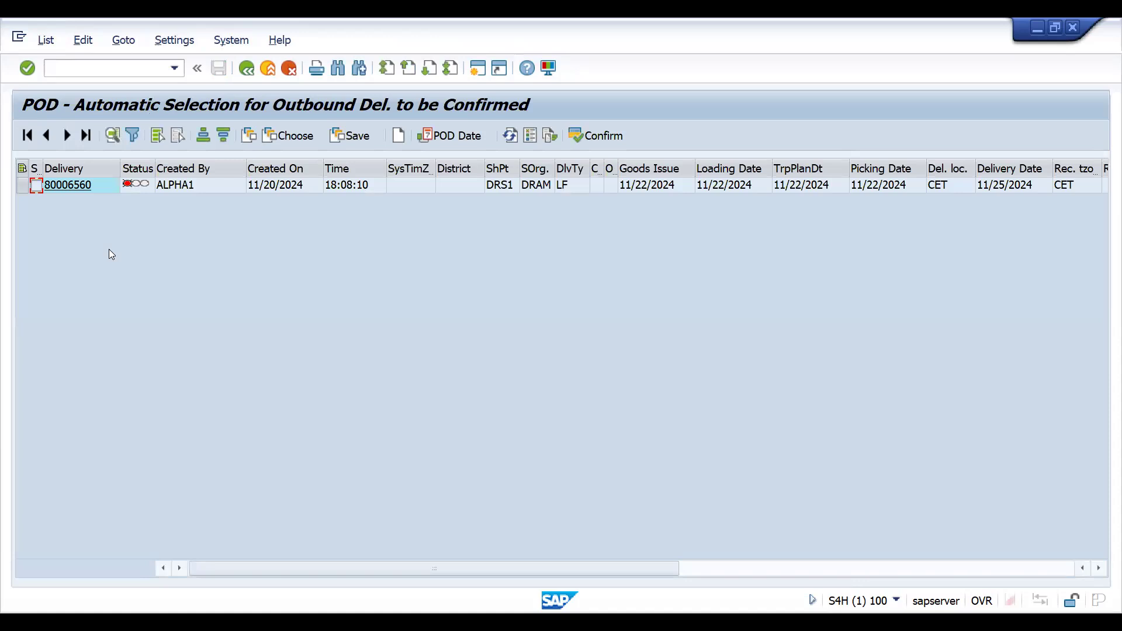
Step: Examine the listed delivery's billing, goods issue and POD date columns, and return to the selection criteria
{"action": "left_click", "coordinate": [22, 185]}
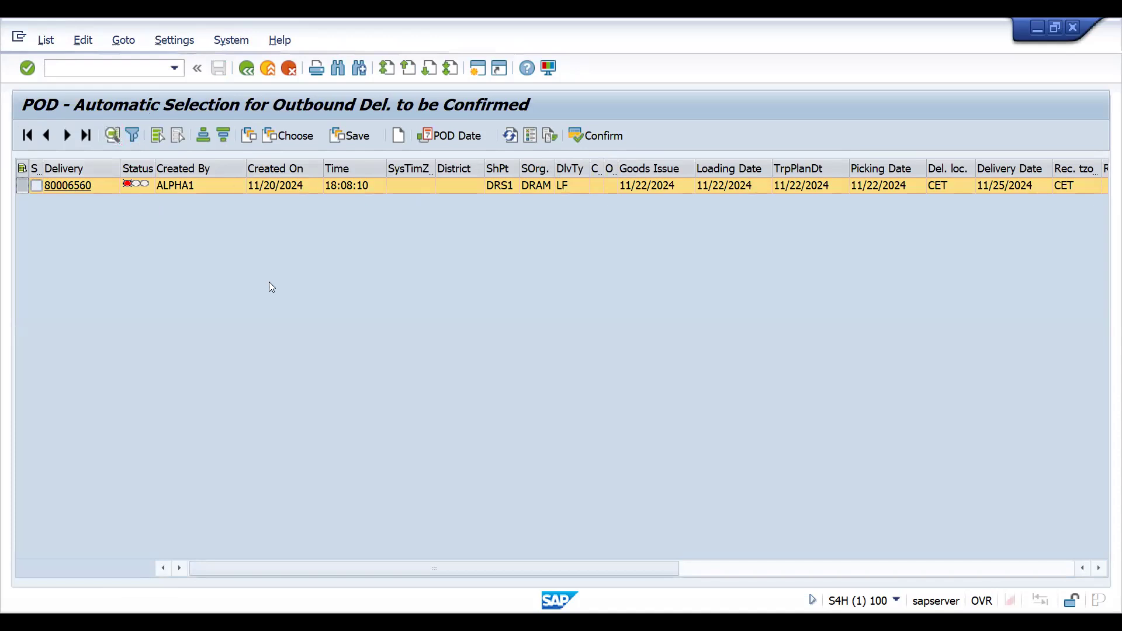
{"action": "left_click", "coordinate": [603, 546]}
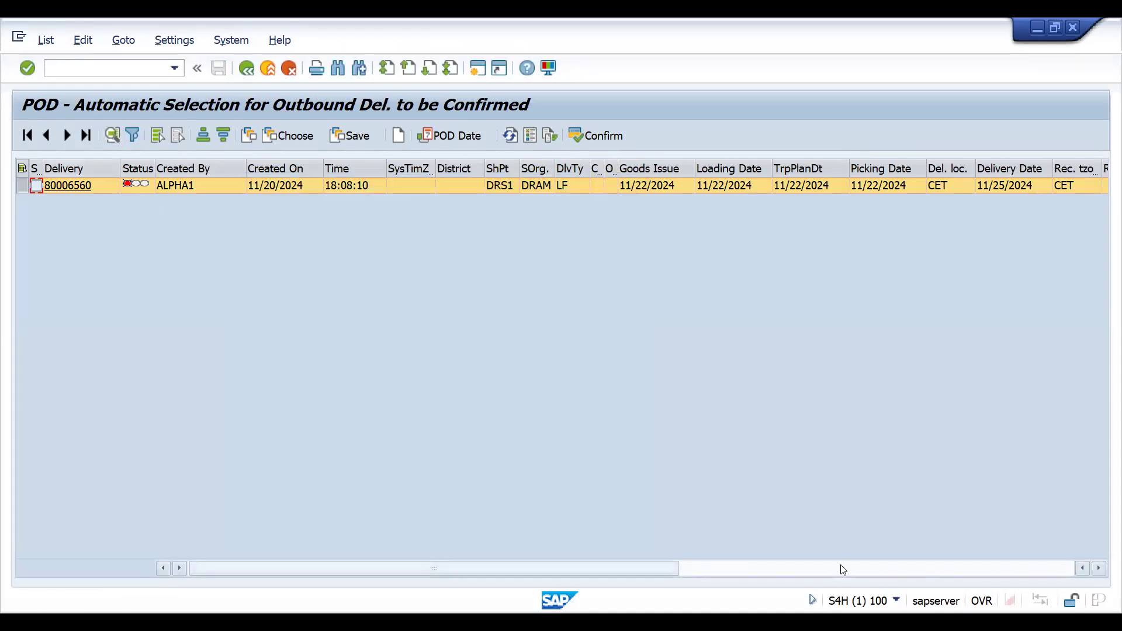
{"action": "left_click", "coordinate": [840, 571]}
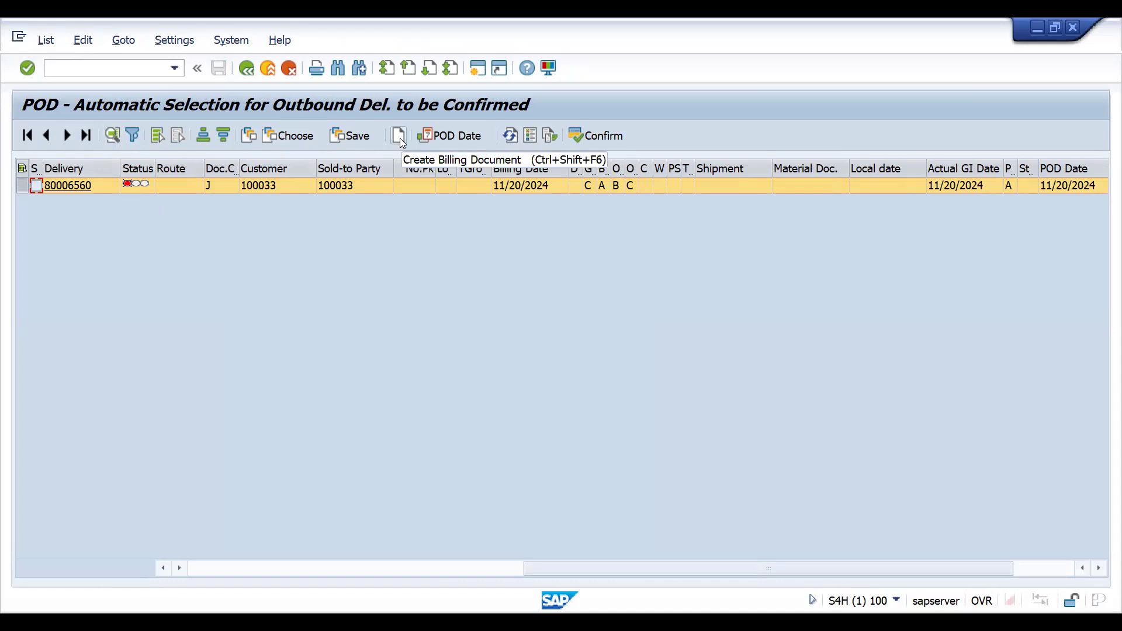
{"action": "left_click", "coordinate": [530, 136]}
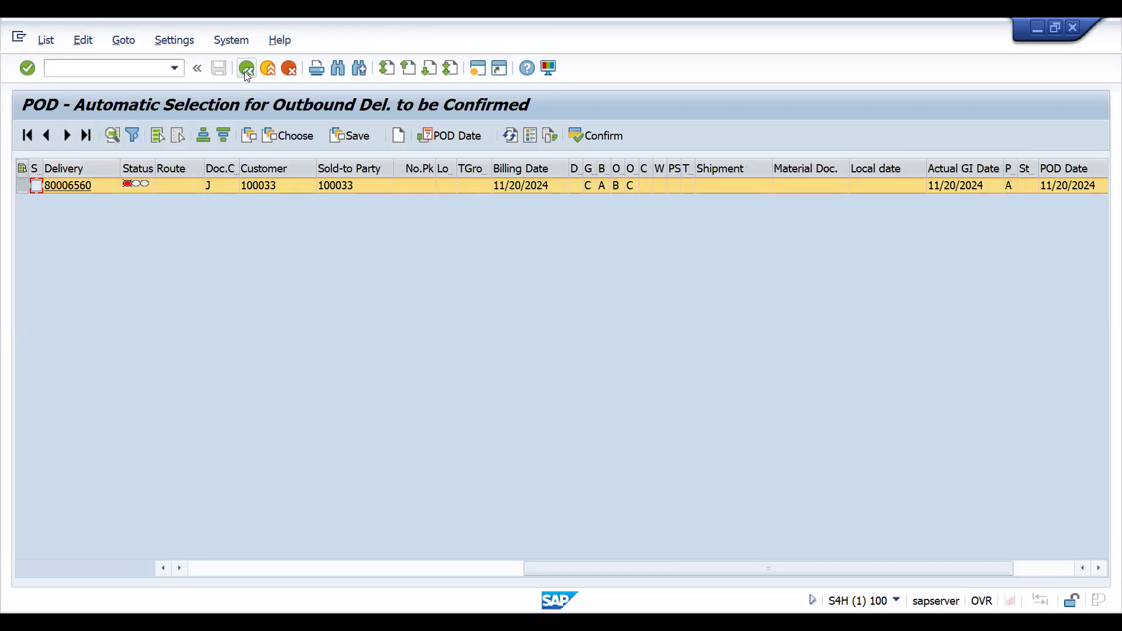
{"action": "left_click", "coordinate": [246, 69]}
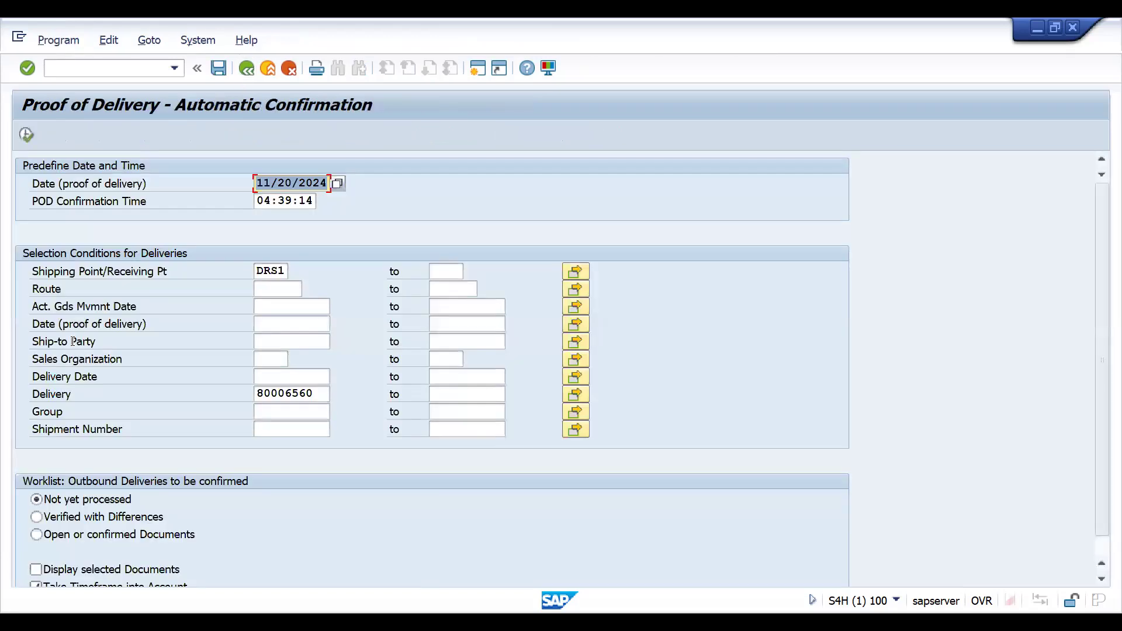
Step: Run the POD selection for Verified with Differences, including with Display selected Documents enabled
{"action": "left_click", "coordinate": [36, 517]}
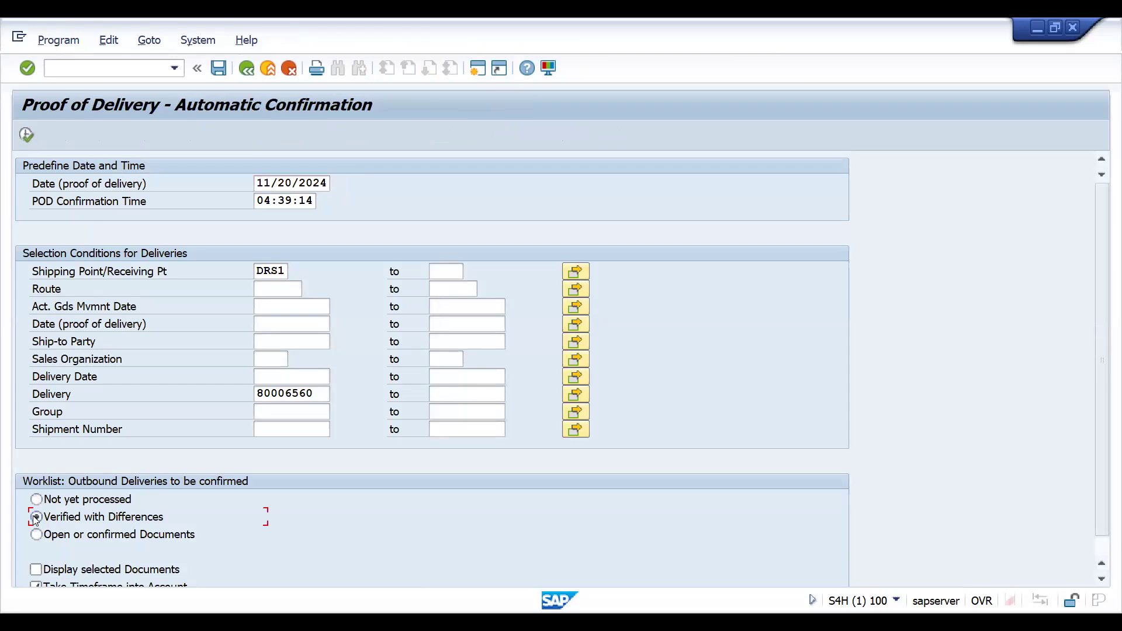
{"action": "left_click", "coordinate": [27, 135]}
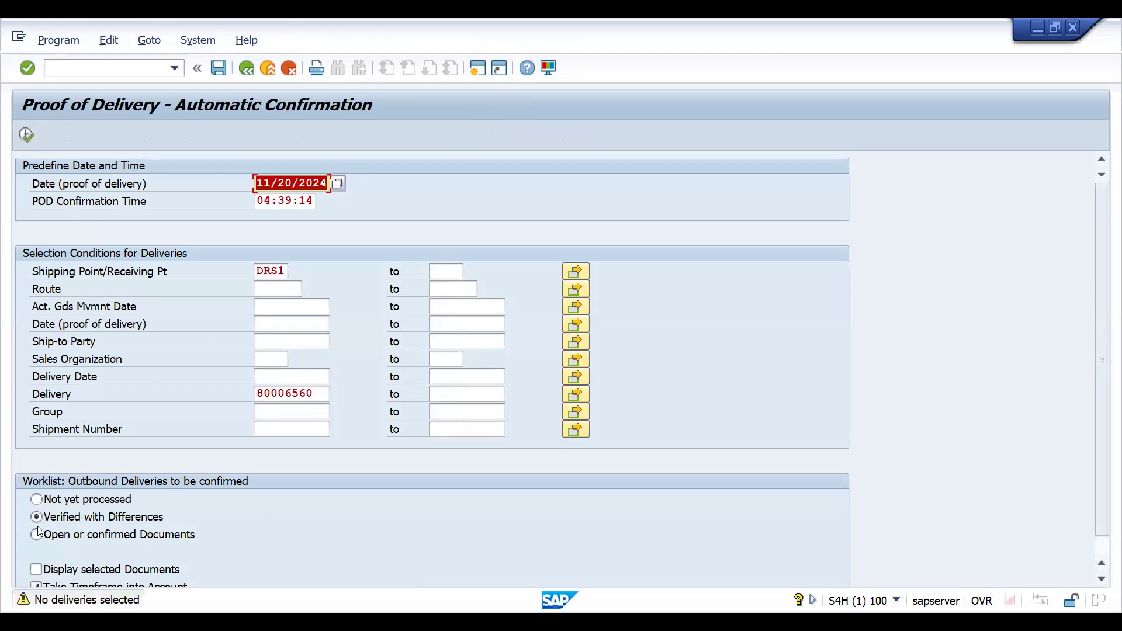
{"action": "left_click", "coordinate": [36, 569]}
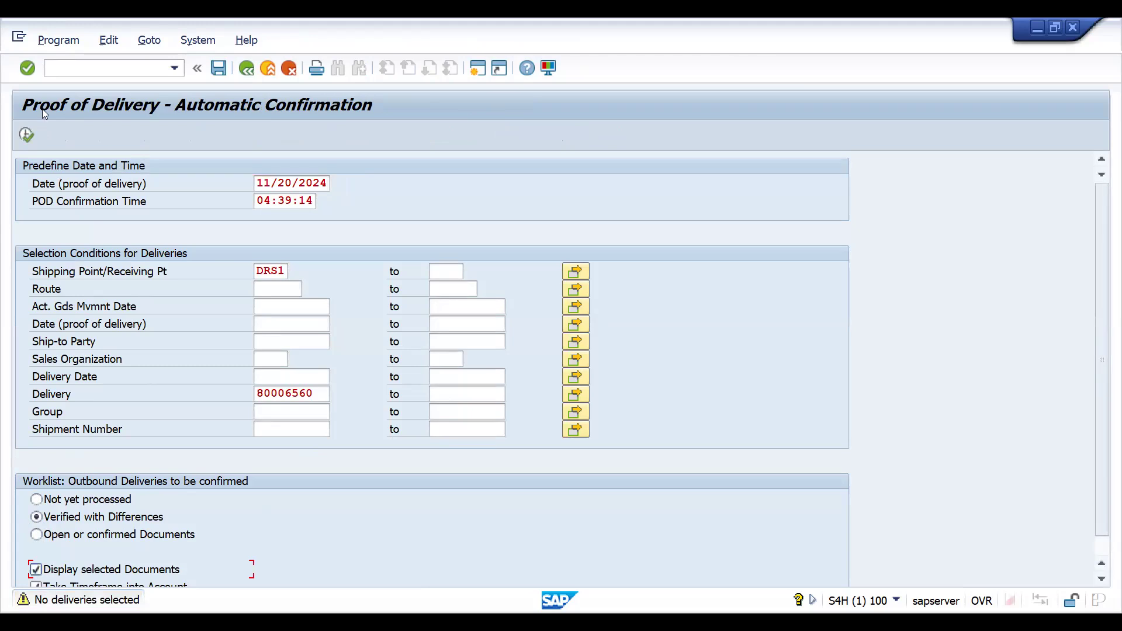
{"action": "key", "text": "Return"}
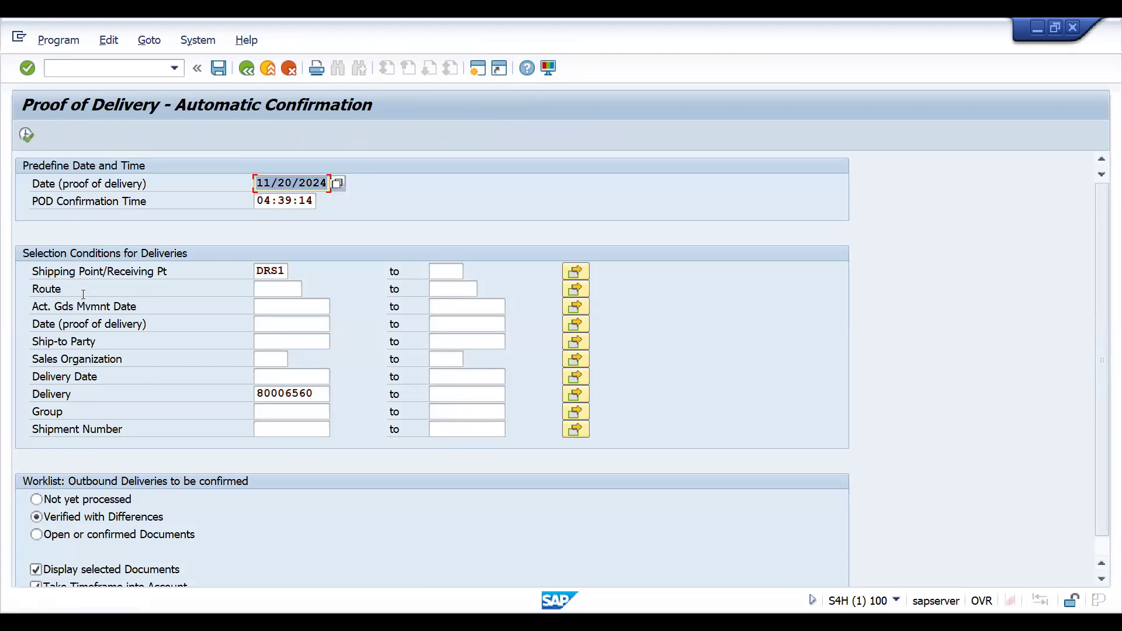
{"action": "left_click", "coordinate": [26, 135]}
{"action": "left_click", "coordinate": [26, 135]}
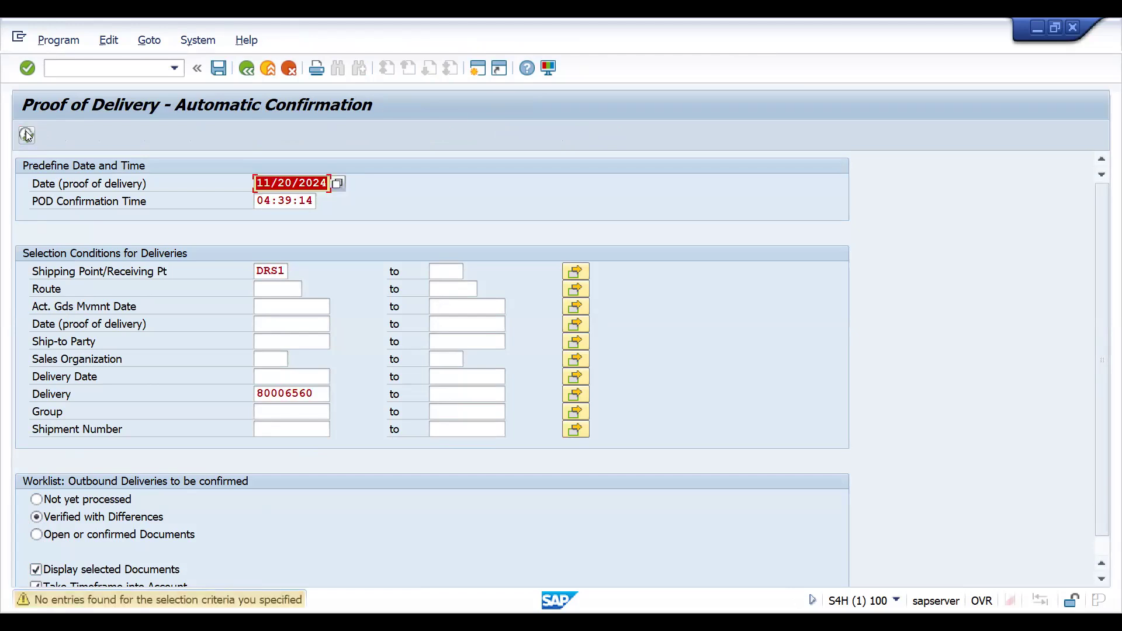
{"action": "left_click", "coordinate": [27, 136]}
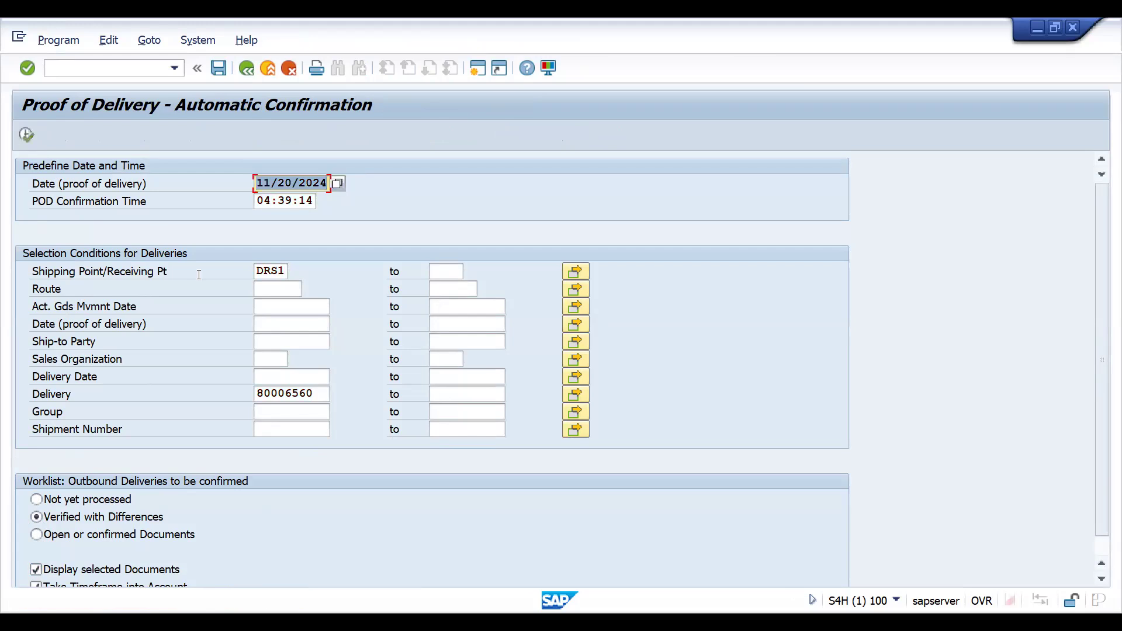
Step: List the delivery again under Not yet processed, select its row, and review its goods issue, POD date and confirmation time columns
{"action": "left_click", "coordinate": [1105, 553]}
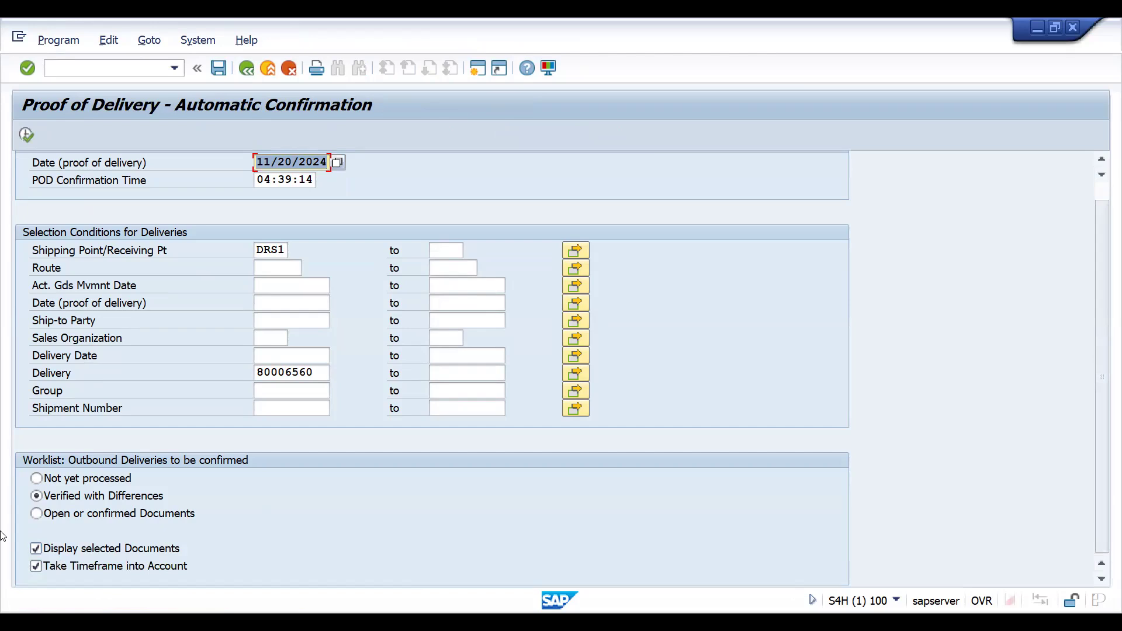
{"action": "left_click", "coordinate": [40, 478]}
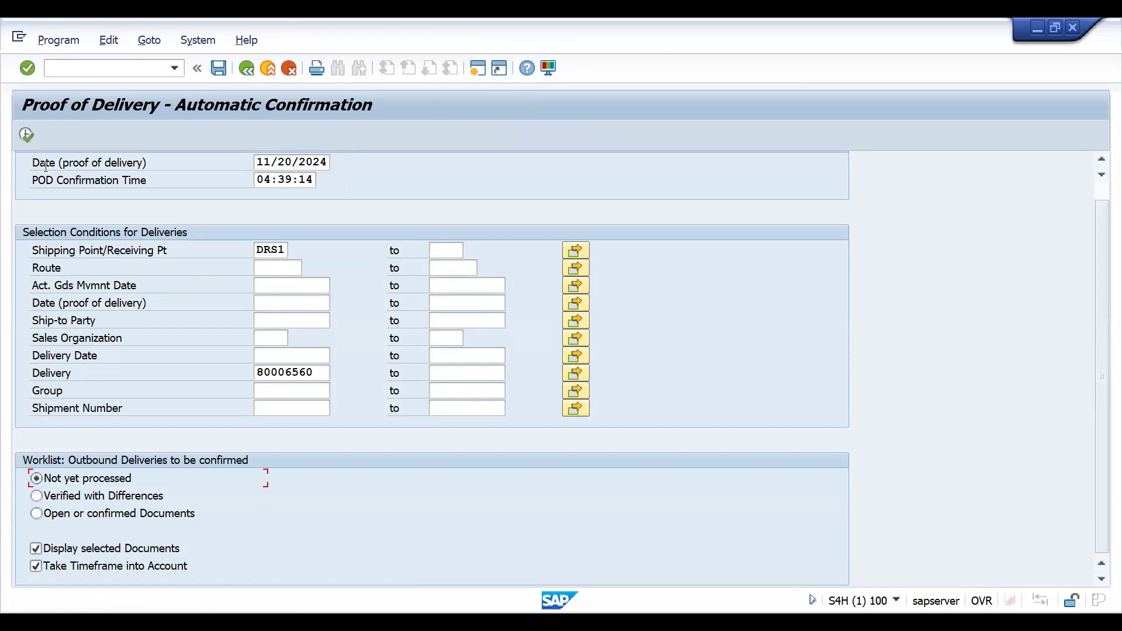
{"action": "left_click", "coordinate": [28, 139]}
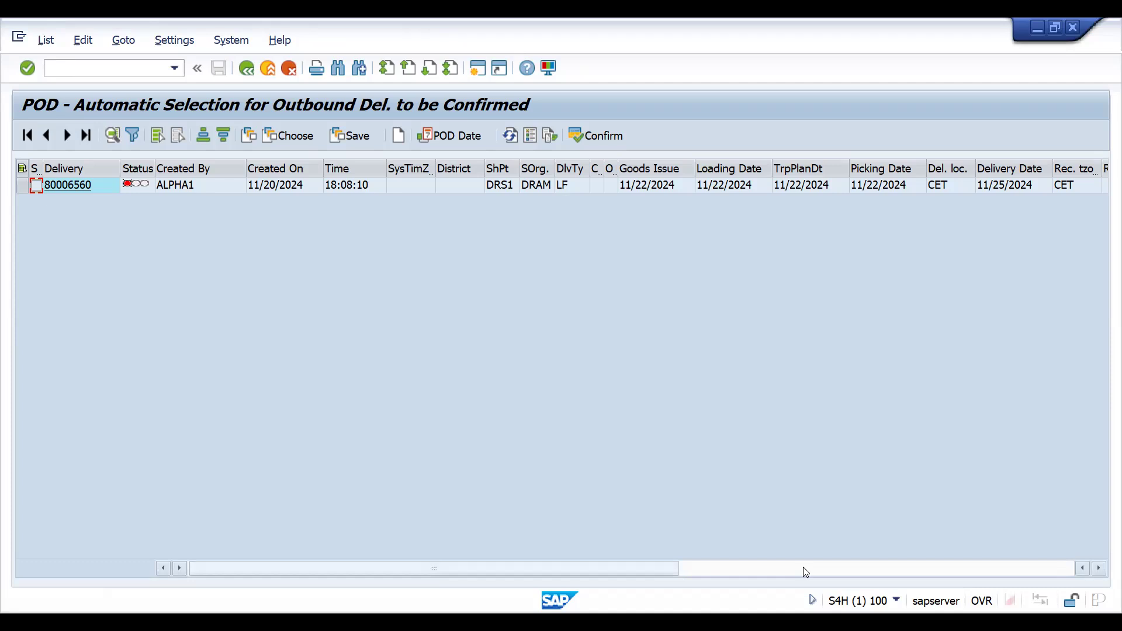
{"action": "left_click", "coordinate": [22, 186]}
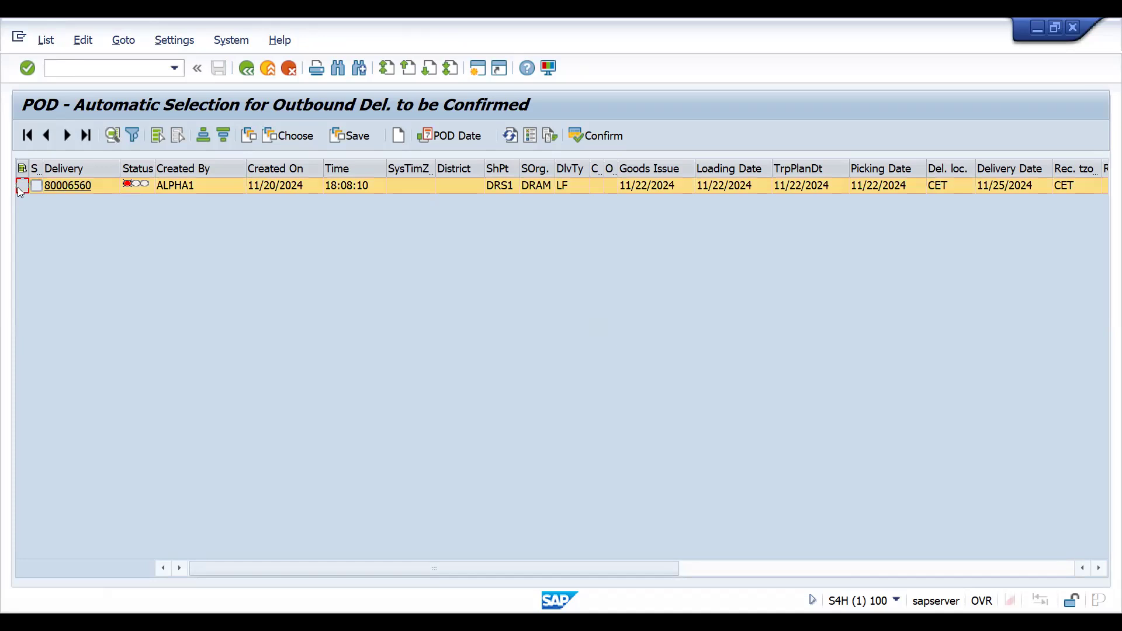
{"action": "left_click", "coordinate": [801, 571]}
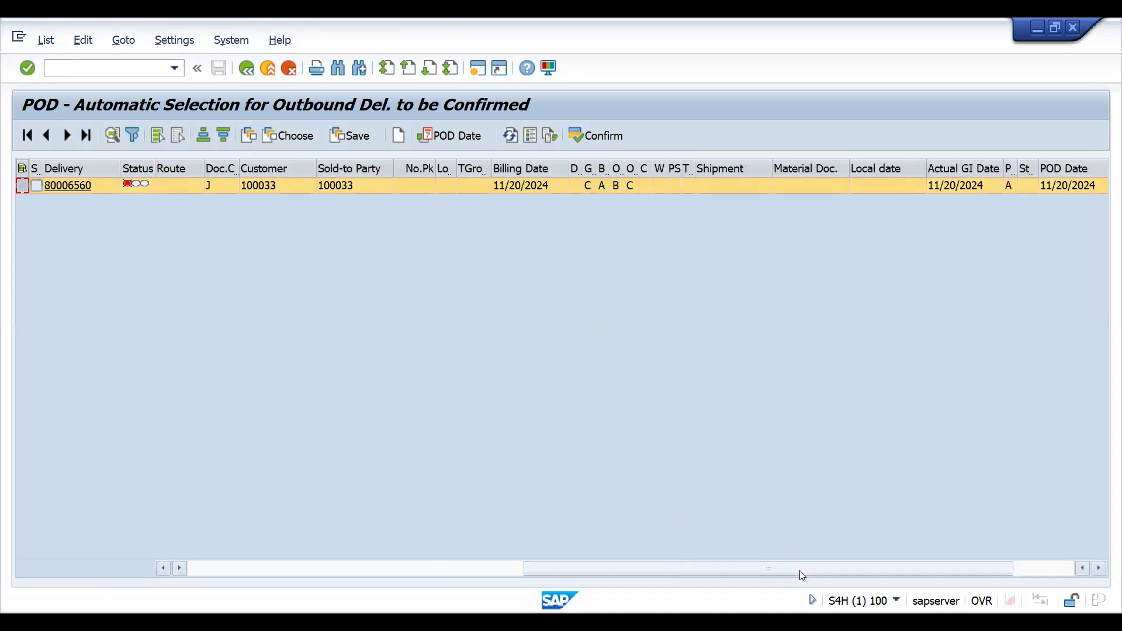
{"action": "left_click", "coordinate": [1038, 570]}
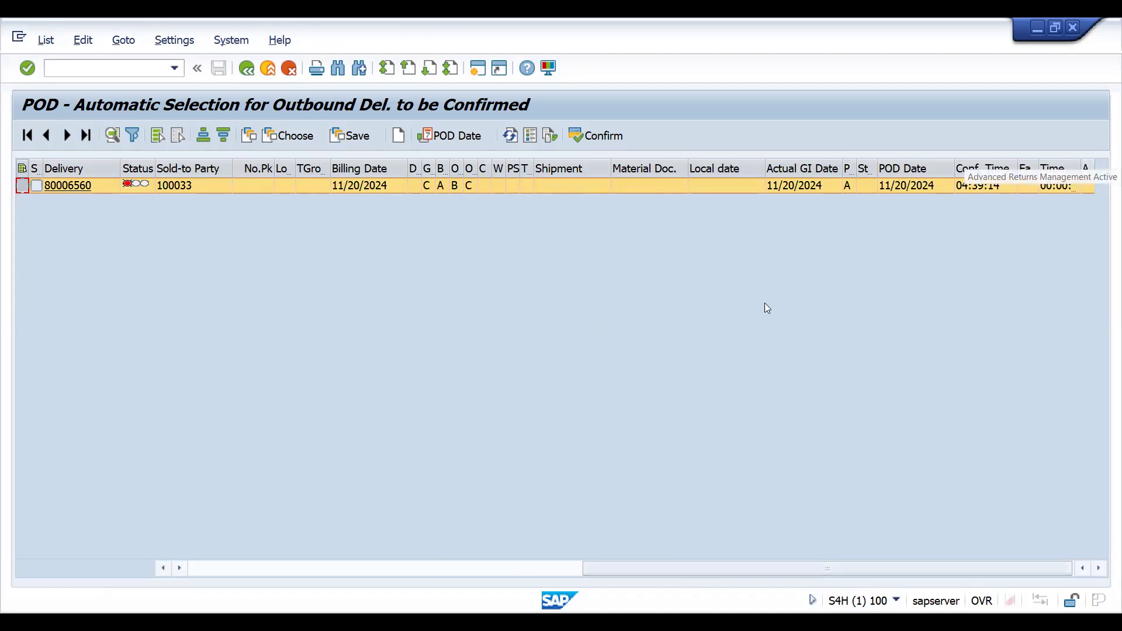
{"action": "left_click", "coordinate": [216, 563]}
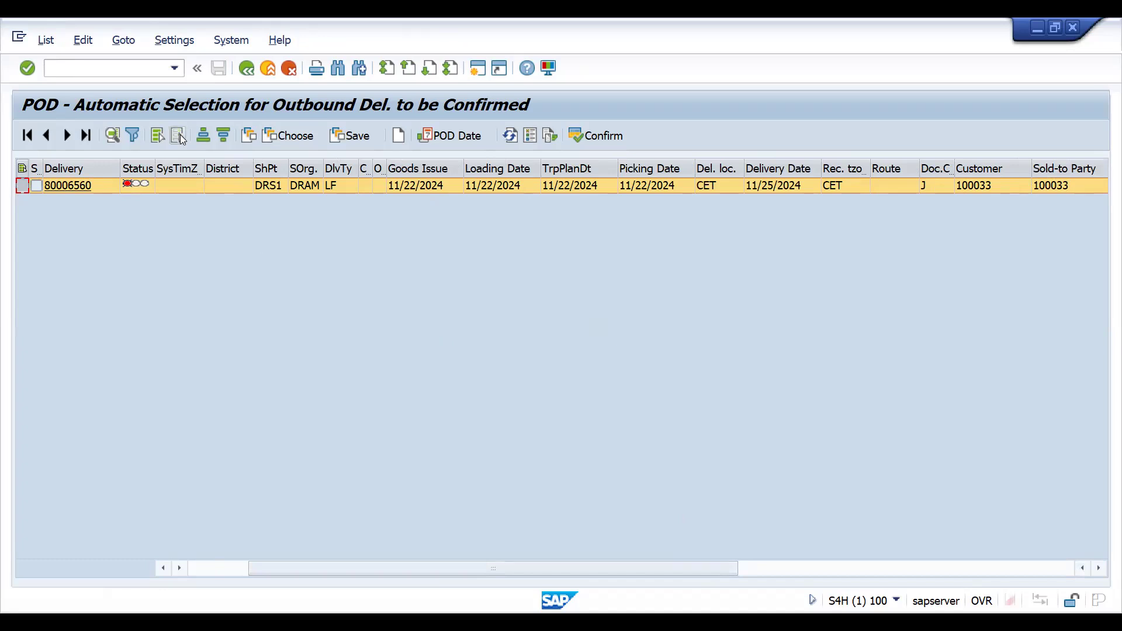
Step: Check the commands available for the selected delivery and try to display all of its POD differences
{"action": "left_click", "coordinate": [45, 41]}
{"action": "mouse_move", "coordinate": [84, 43]}
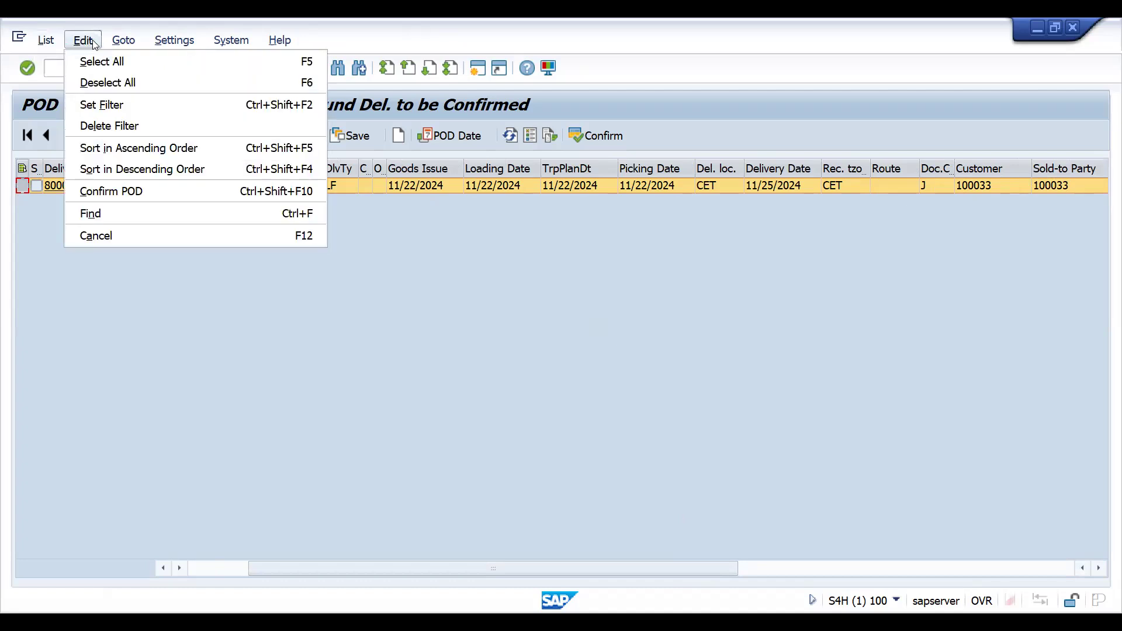
{"action": "mouse_move", "coordinate": [121, 45]}
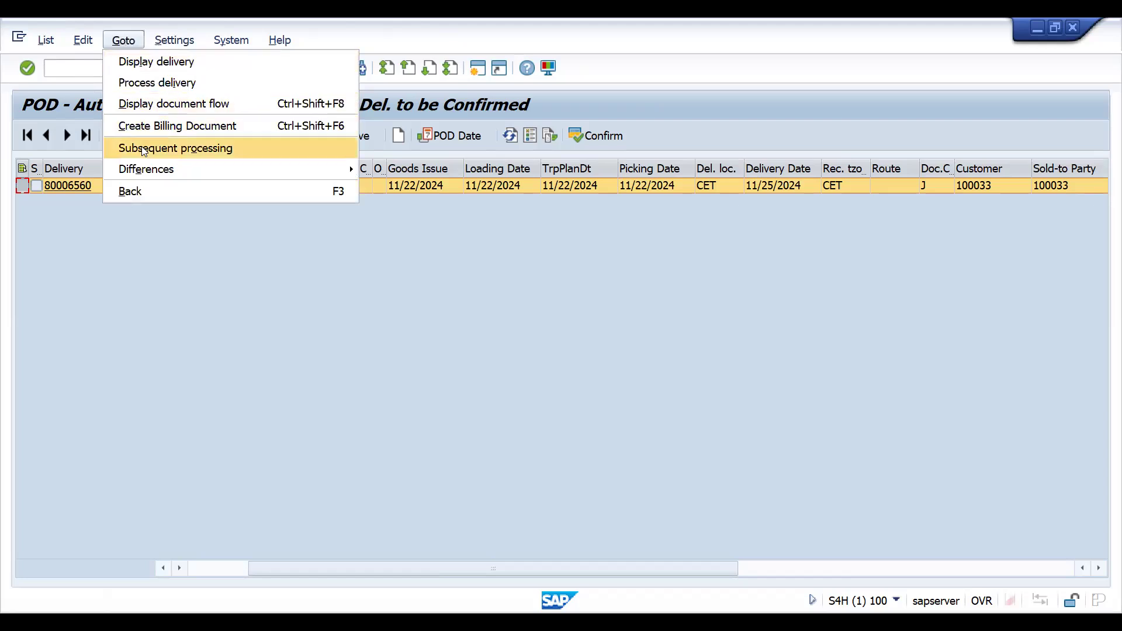
{"action": "mouse_move", "coordinate": [143, 170]}
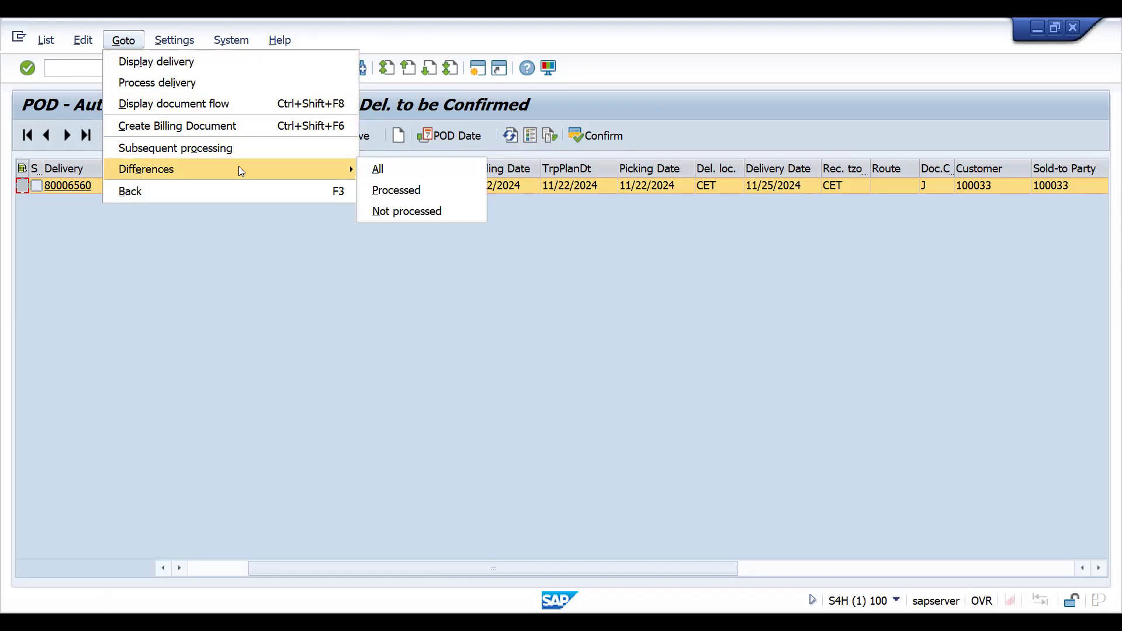
{"action": "left_click", "coordinate": [378, 175]}
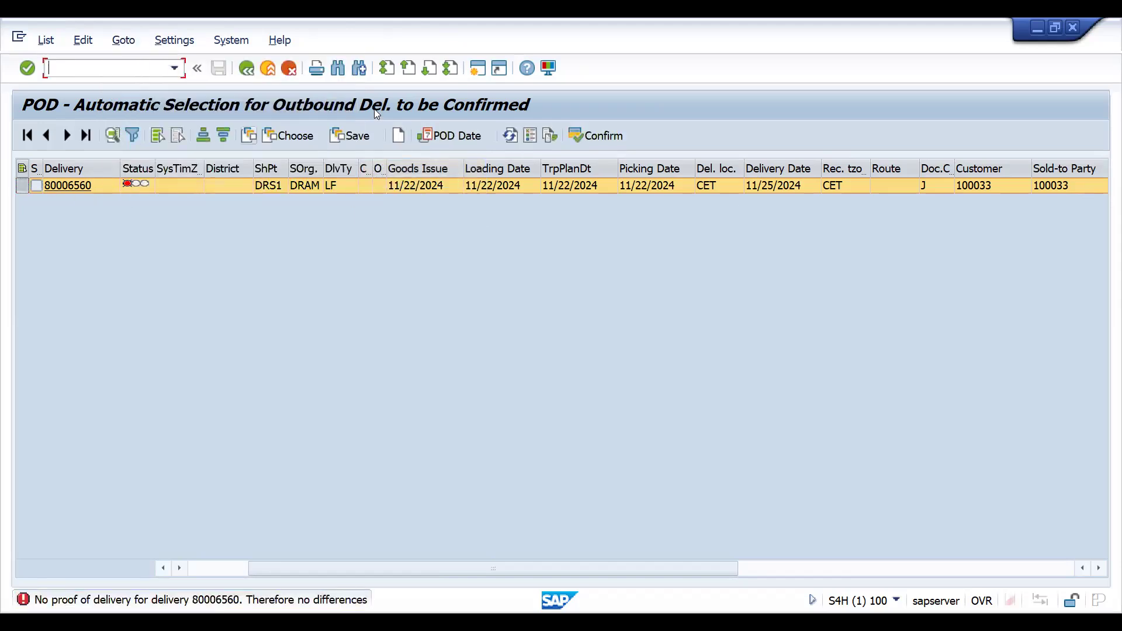
Step: Confirm the proof of delivery for the selected outbound delivery
{"action": "left_click", "coordinate": [124, 40]}
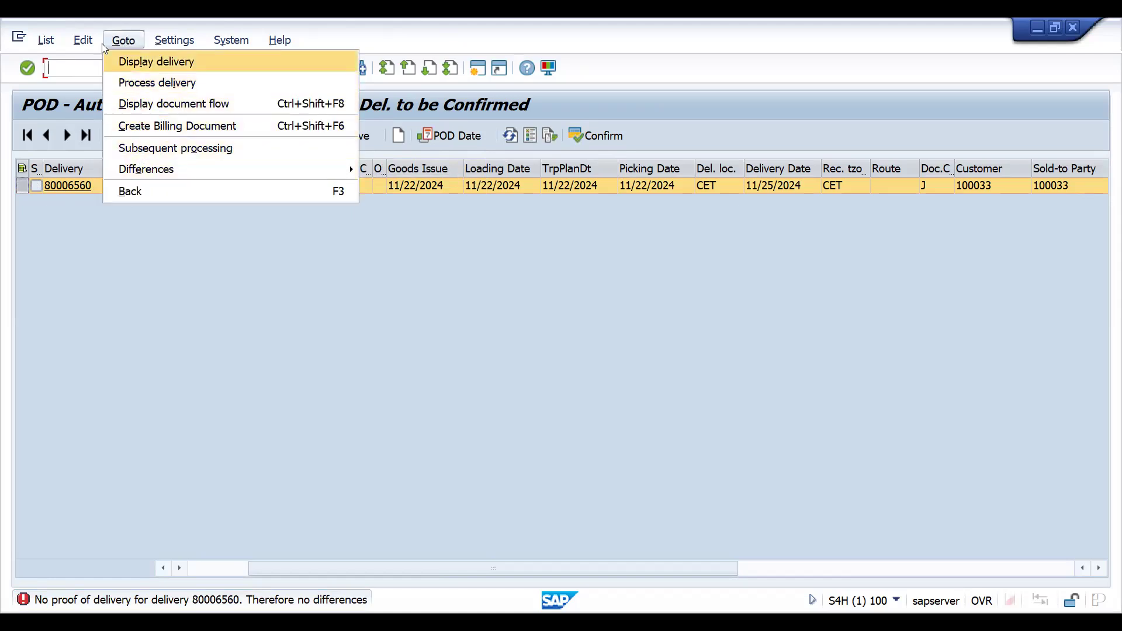
{"action": "mouse_move", "coordinate": [88, 41]}
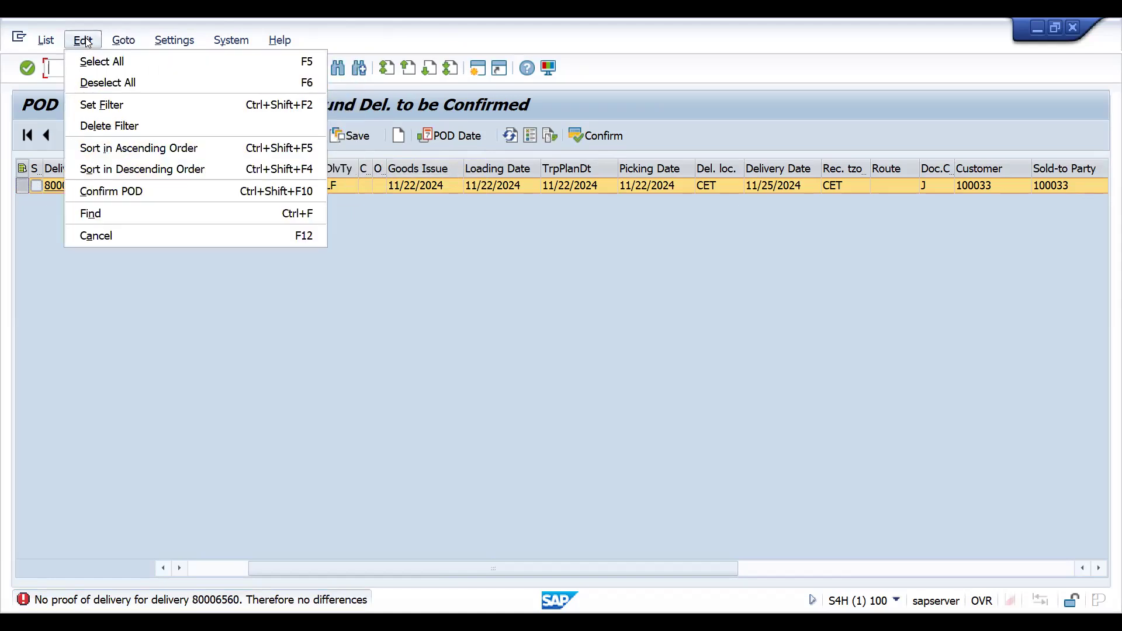
{"action": "left_click", "coordinate": [125, 186]}
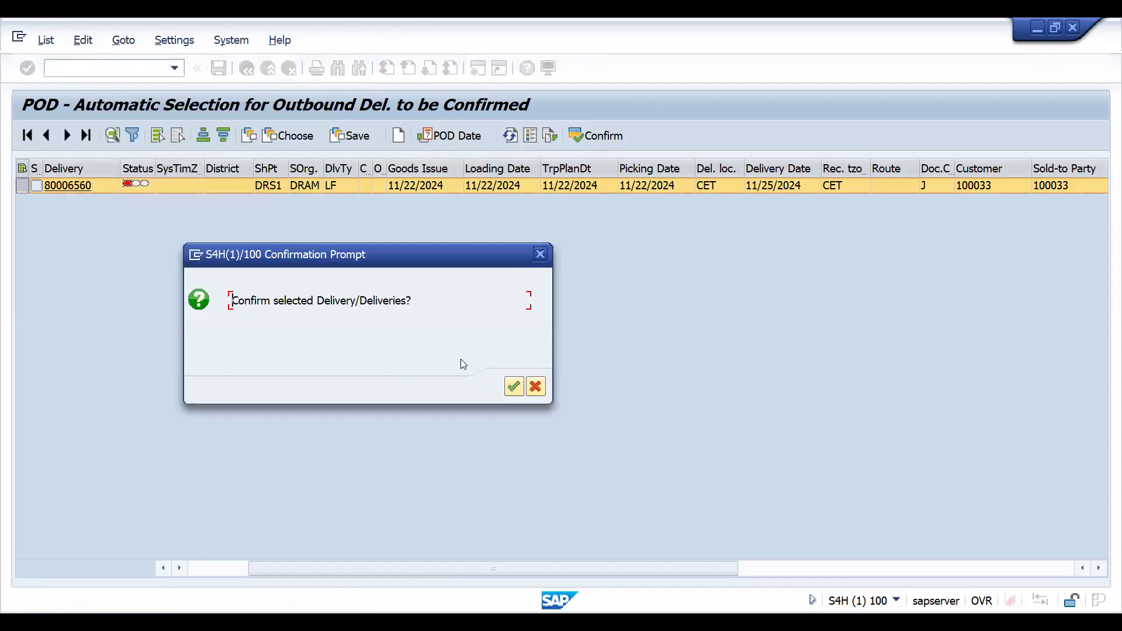
{"action": "key", "text": "Return"}
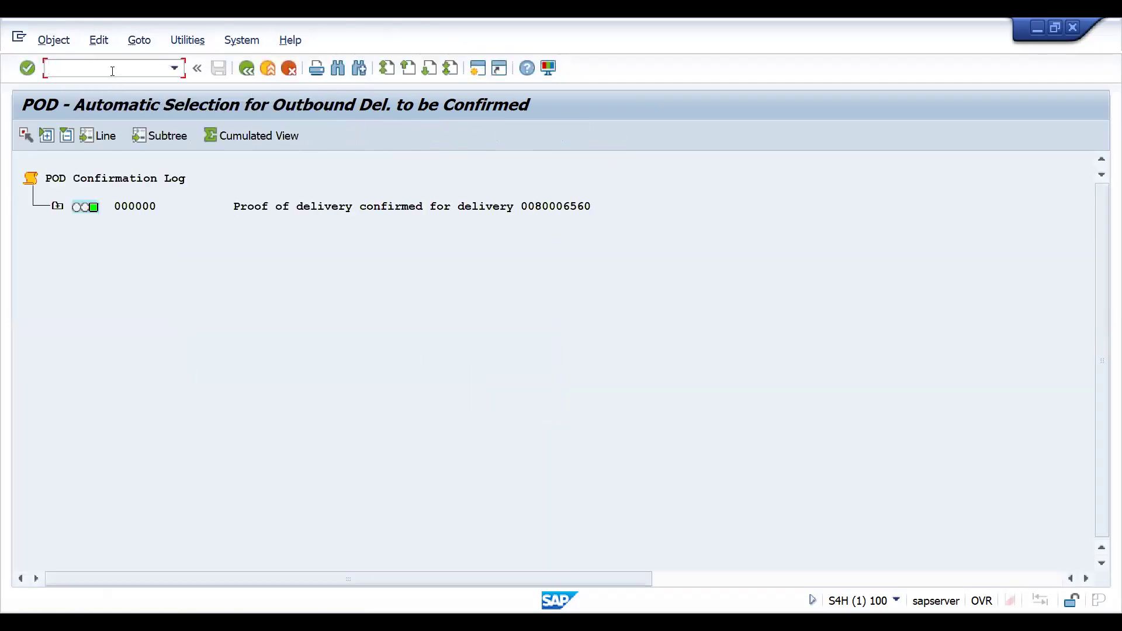
Step: Return to the delivery list, then create and save an F2 invoice for the selected delivery
{"action": "left_click", "coordinate": [252, 71]}
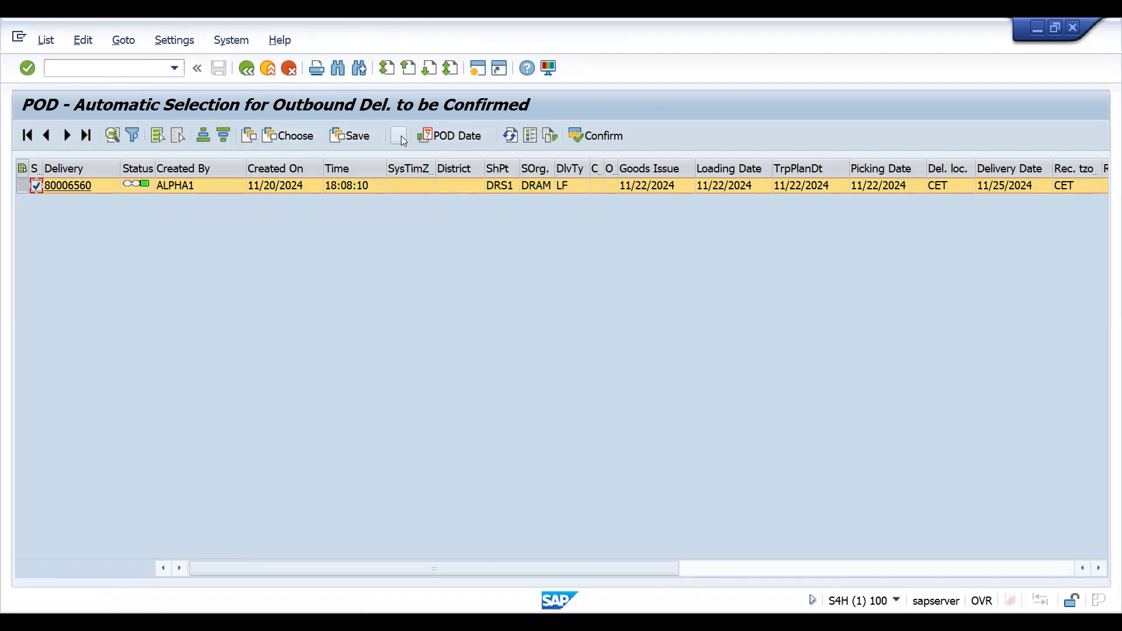
{"action": "left_click", "coordinate": [400, 136]}
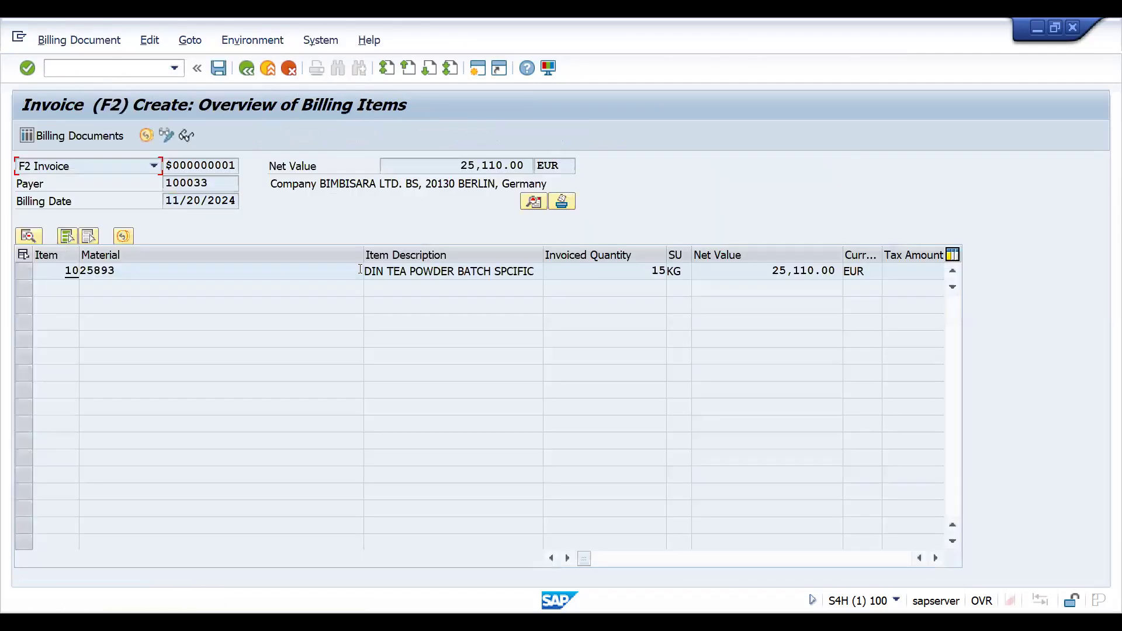
{"action": "left_click", "coordinate": [225, 67]}
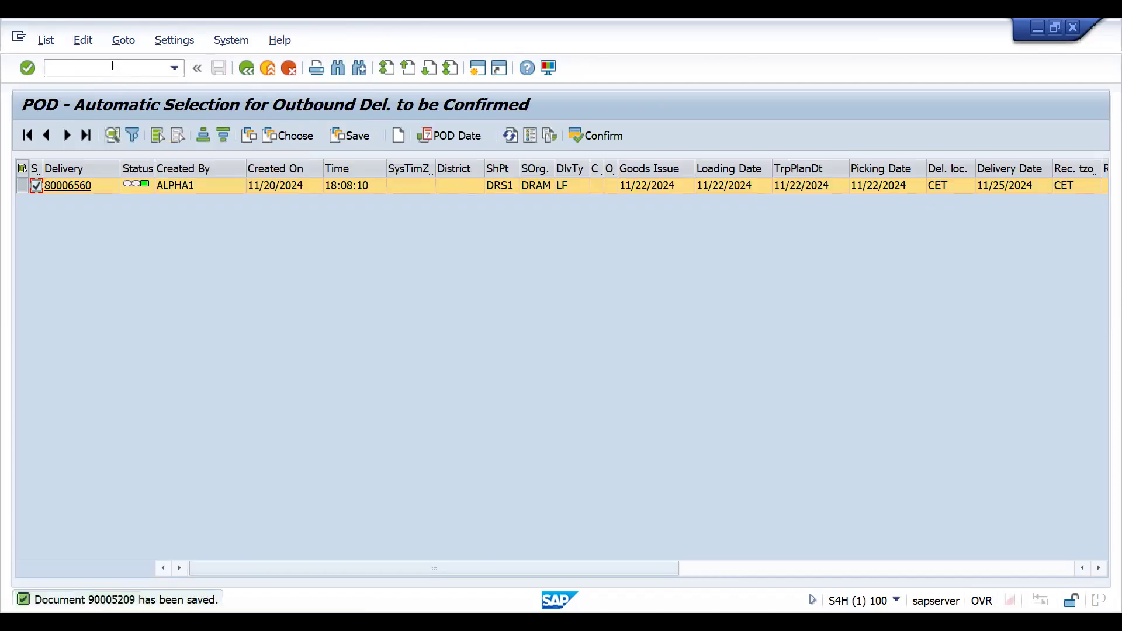
Step: Switch to the Excel POD sheet and review the order date and the delivery and goods issue date in row 32
{"action": "left_click", "coordinate": [111, 66]}
{"action": "key", "text": "alt+Tab"}
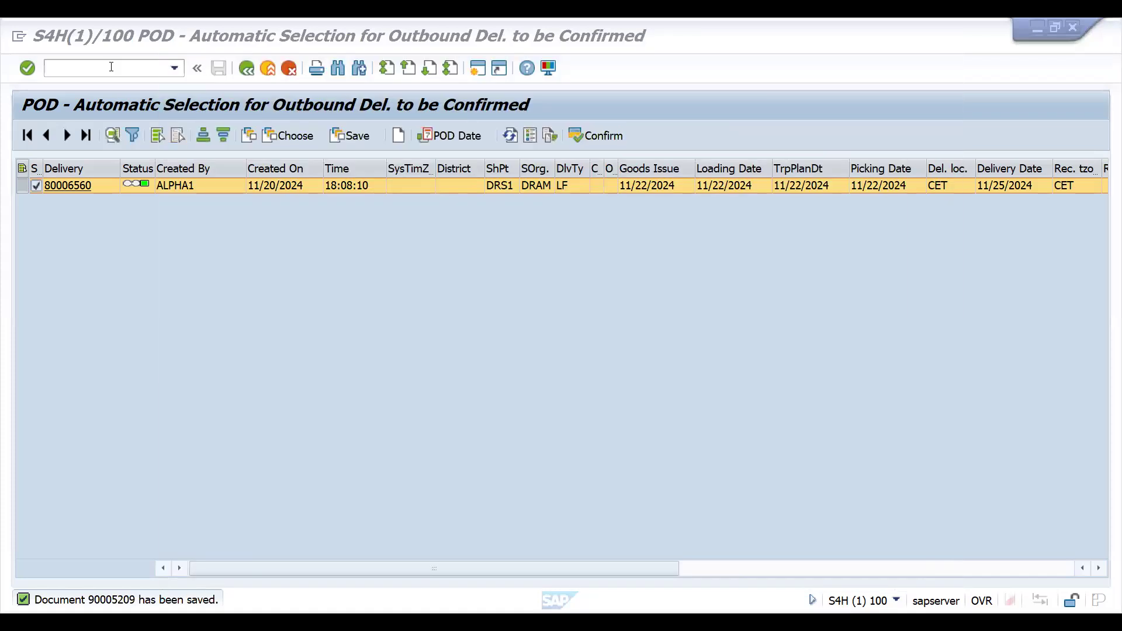
{"action": "key", "text": "alt+Tab"}
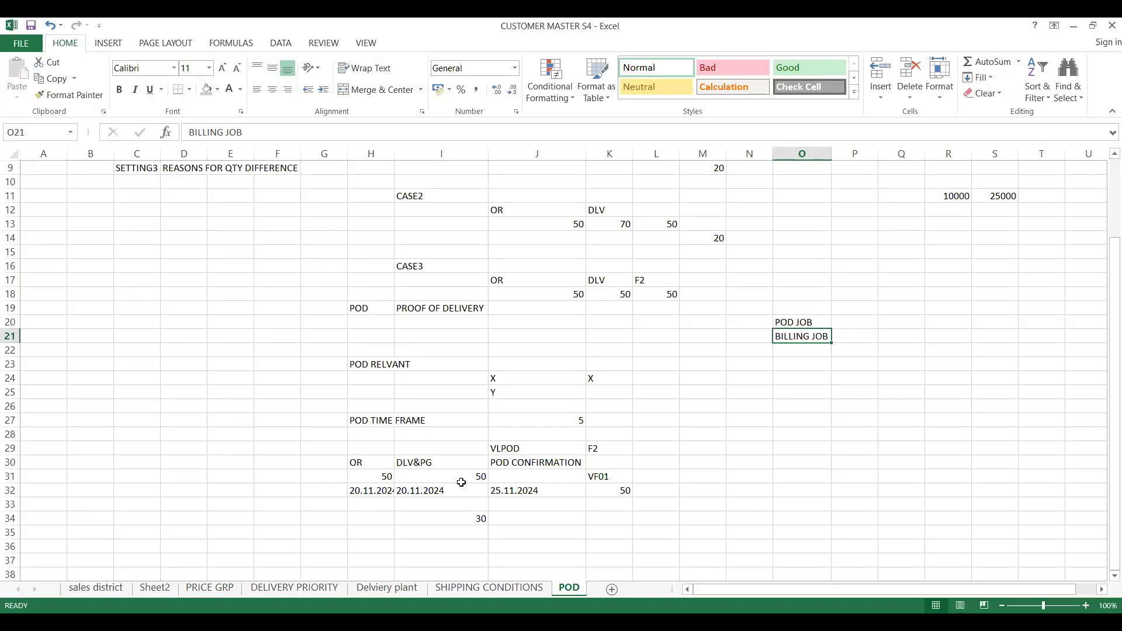
{"action": "left_click", "coordinate": [361, 494]}
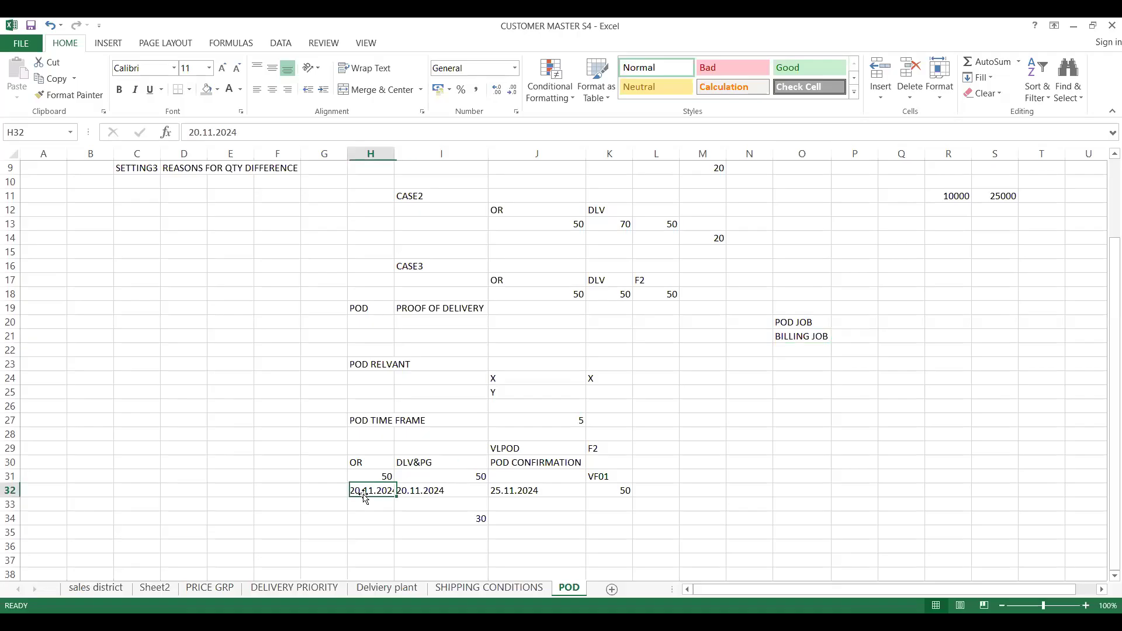
{"action": "left_click", "coordinate": [426, 495]}
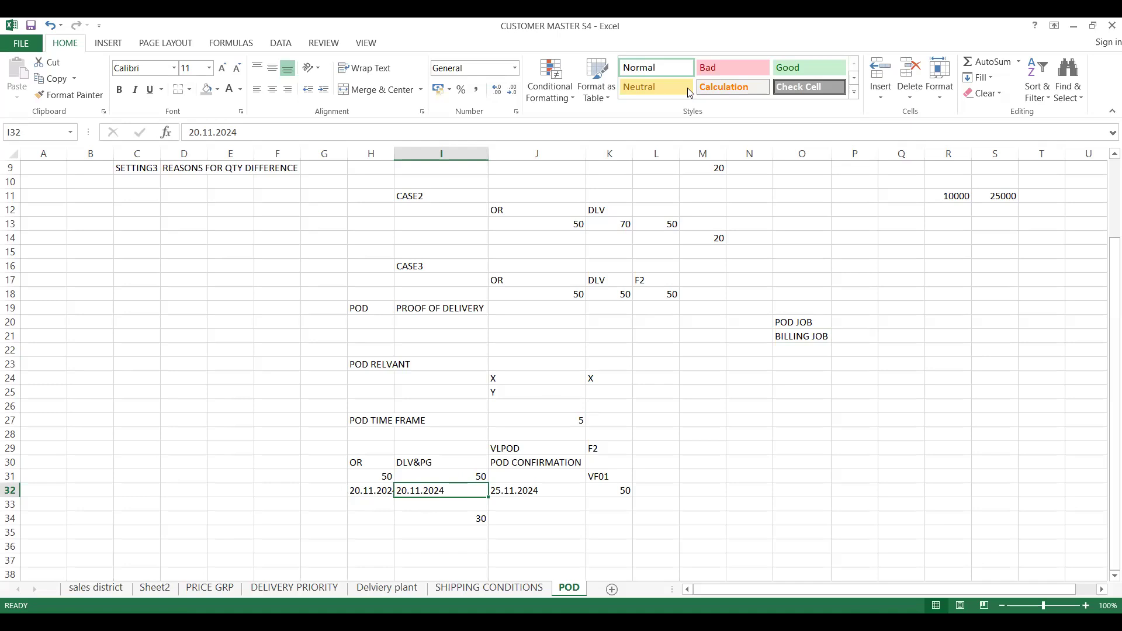
{"action": "key", "text": "alt+Tab"}
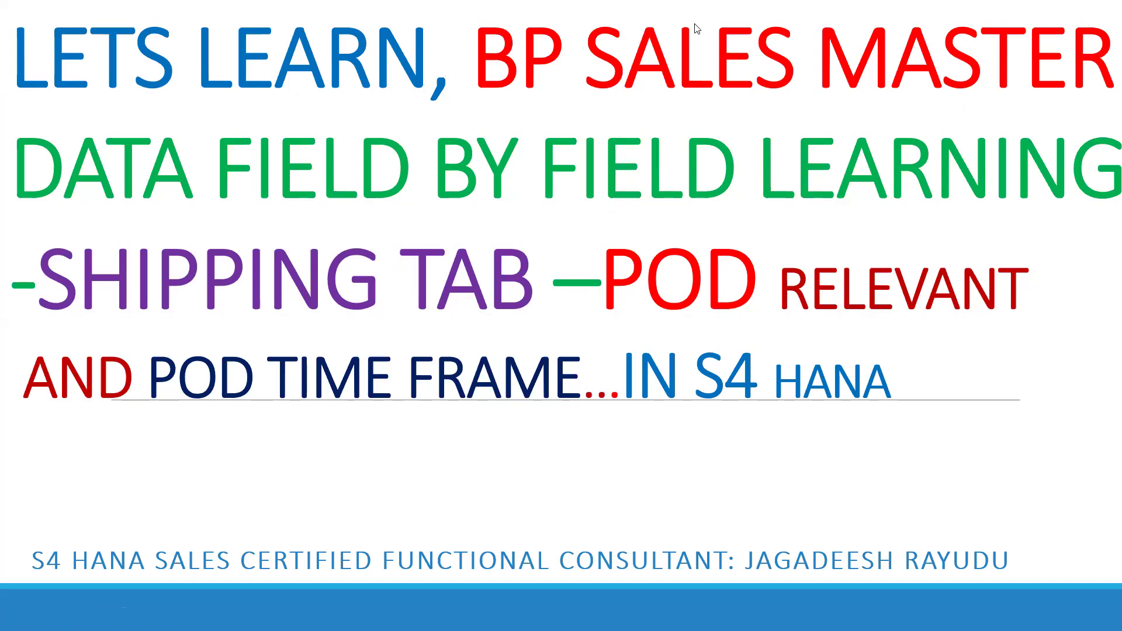
Step: Switch back to SAP, open transaction VLPODL, and examine its selection conditions and the outbound and inbound worklist status options
{"action": "key", "text": "alt+Tab"}
{"action": "type", "text": "/NVLPODL"}
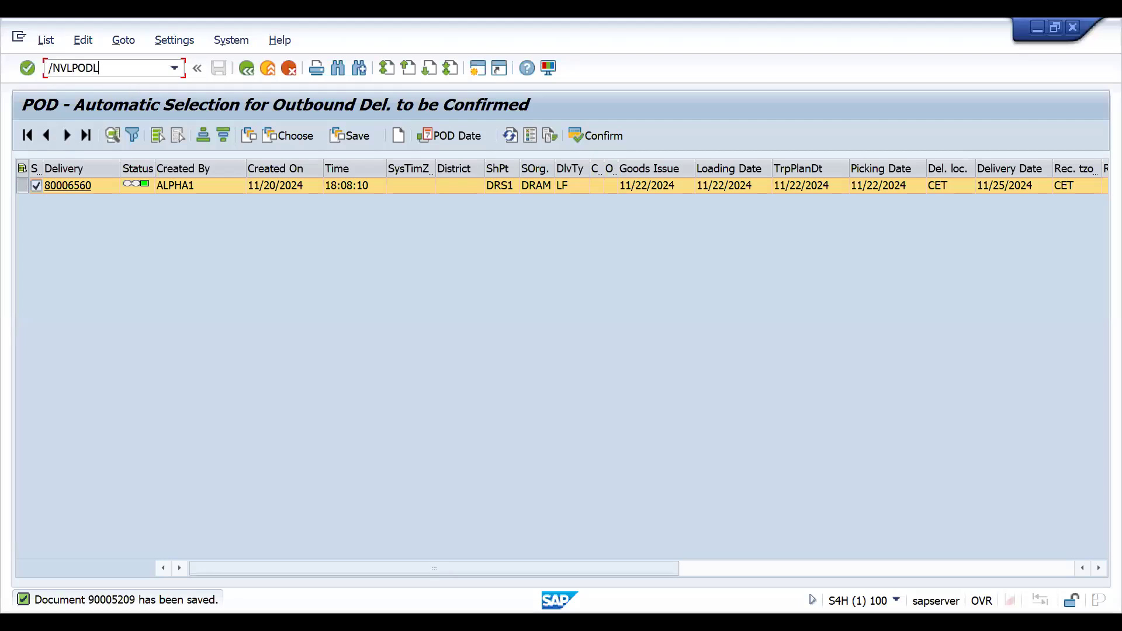
{"action": "key", "text": "Return"}
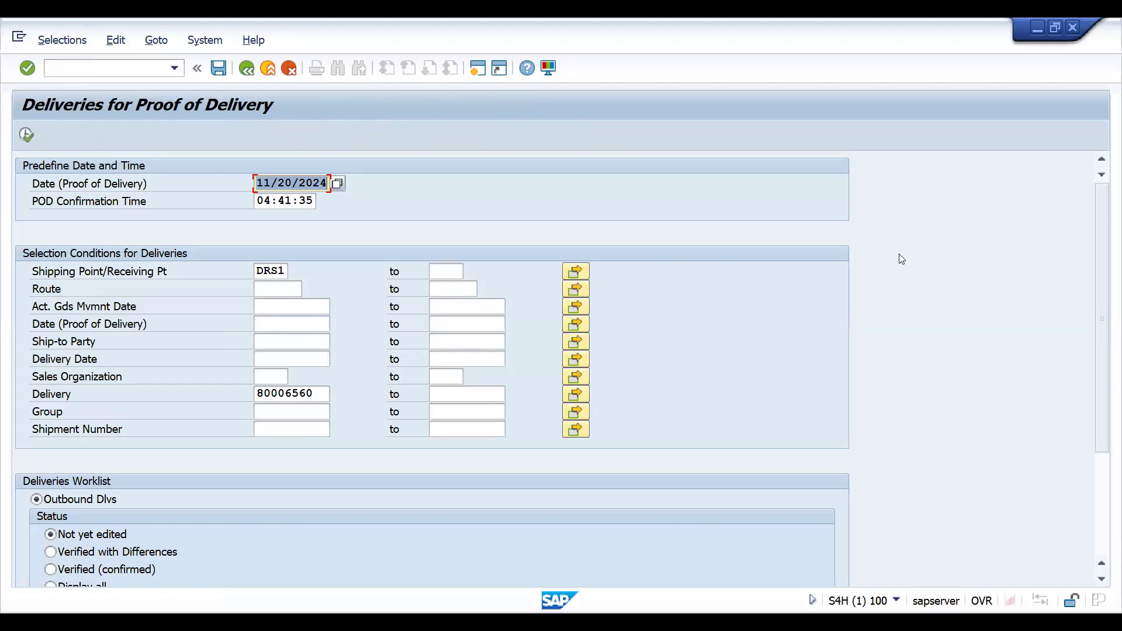
{"action": "left_click_drag", "start_coordinate": [1106, 240], "coordinate": [1102, 375]}
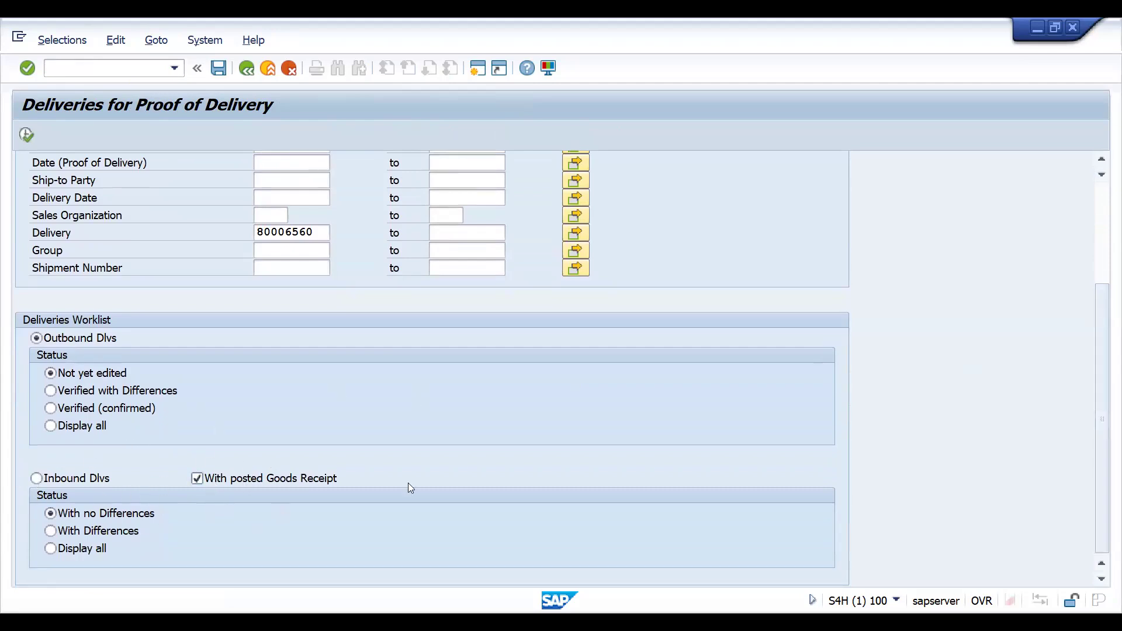
{"action": "left_click_drag", "start_coordinate": [1105, 412], "coordinate": [1105, 367]}
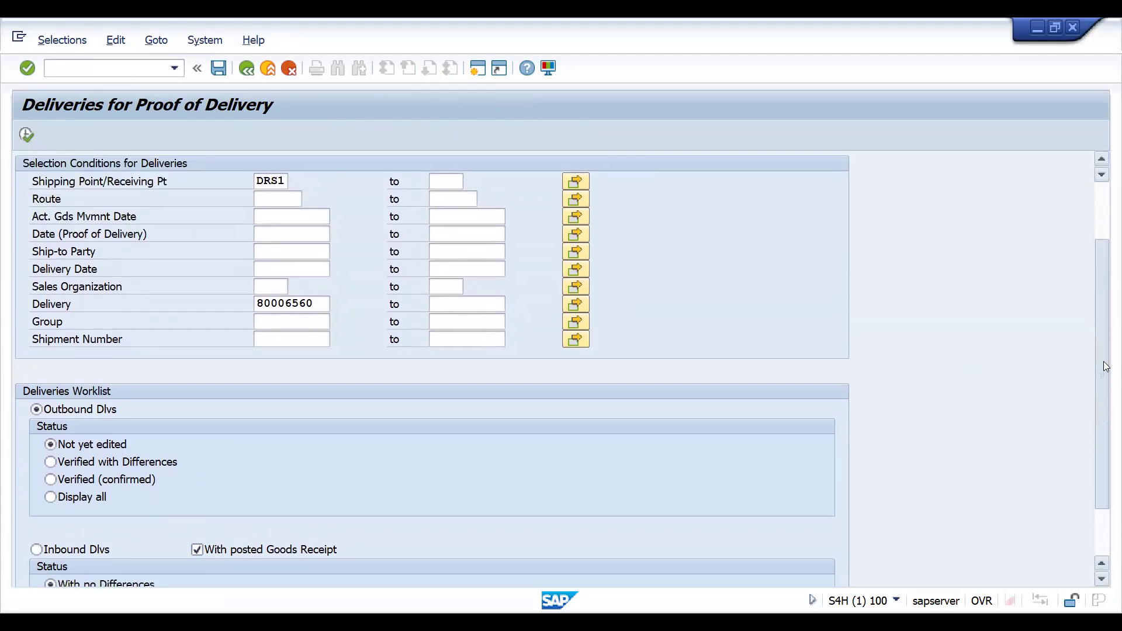
{"action": "left_click_drag", "start_coordinate": [1106, 367], "coordinate": [1105, 313]}
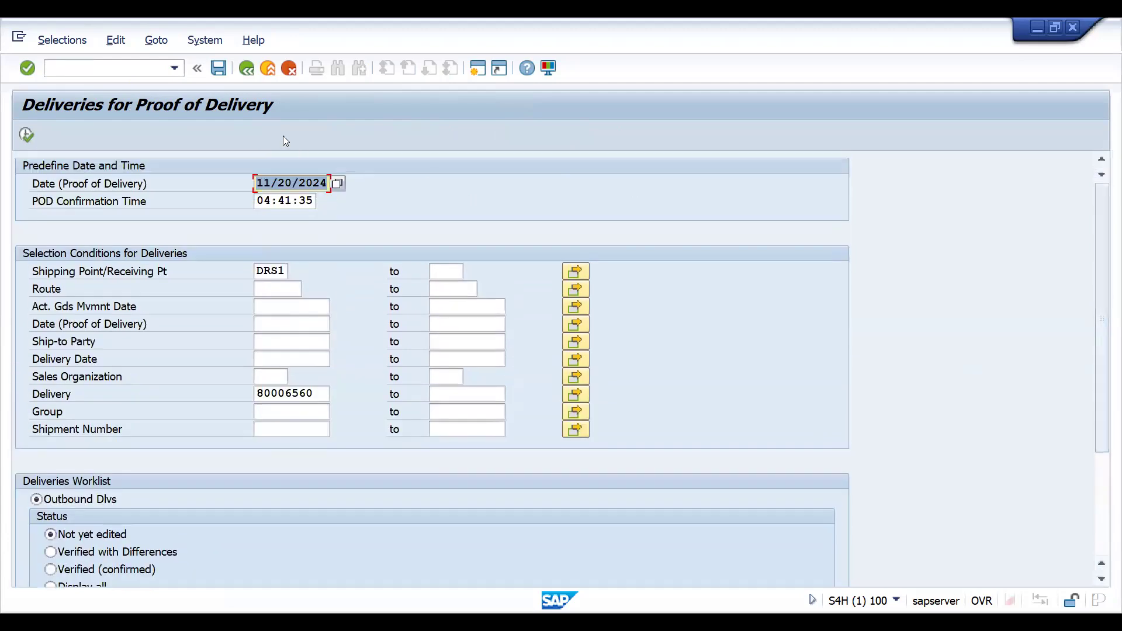
Step: Switch to the browser and look through the instructor's Udemy course list, including page 1, and the profile details
{"action": "left_click", "coordinate": [124, 66]}
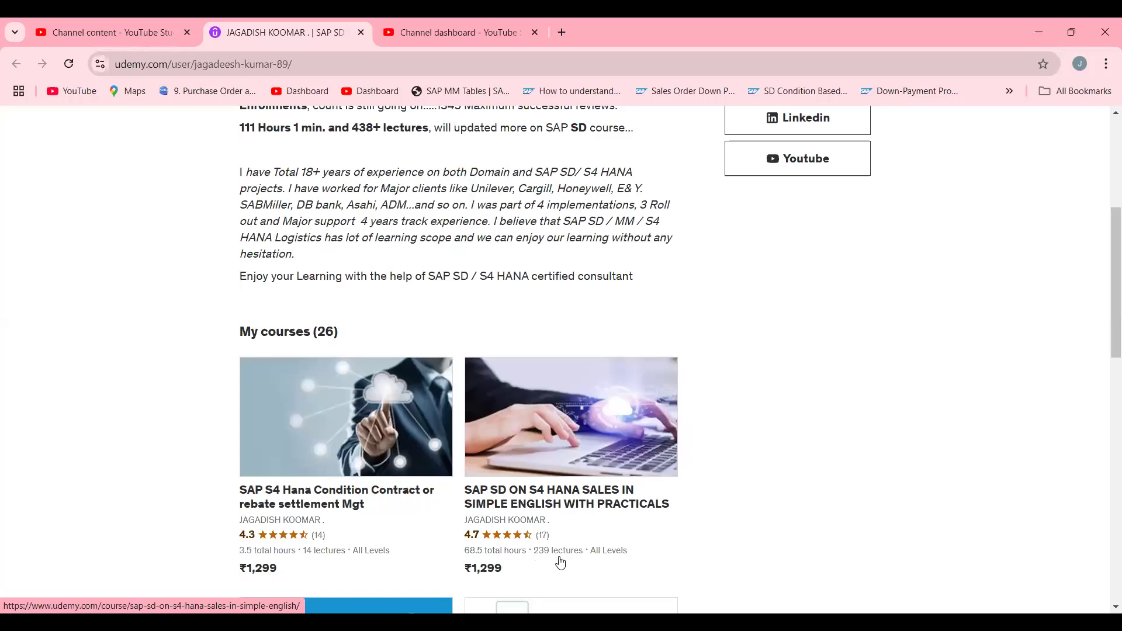
{"action": "left_click_drag", "start_coordinate": [1105, 279], "coordinate": [1104, 306]}
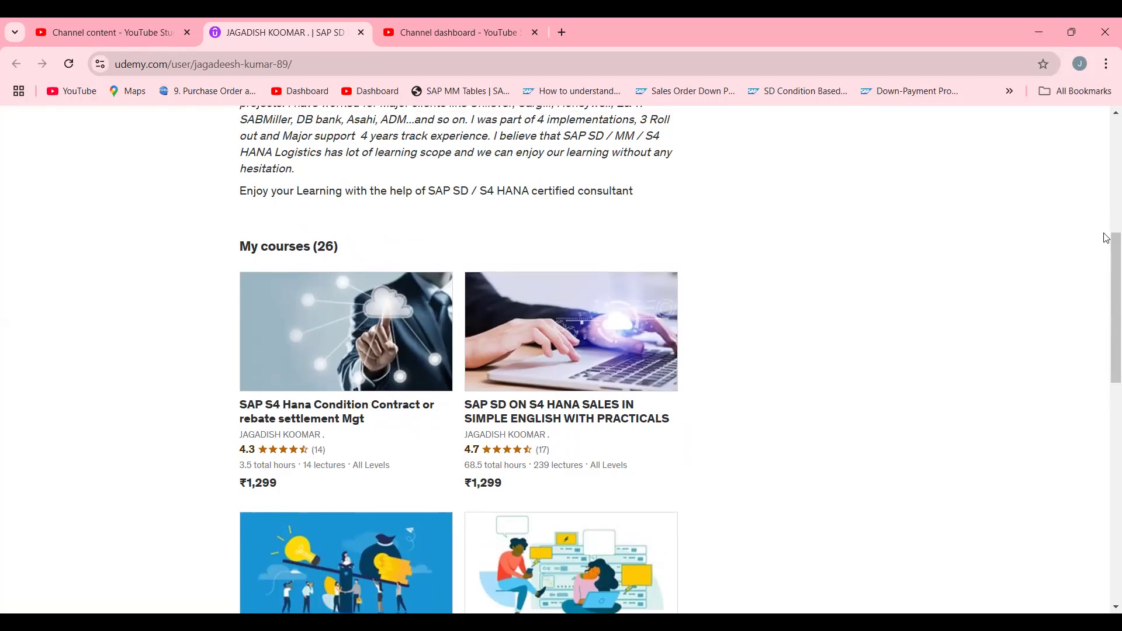
{"action": "scroll", "coordinate": [1106, 243], "scroll_direction": "down", "scroll_amount": 10}
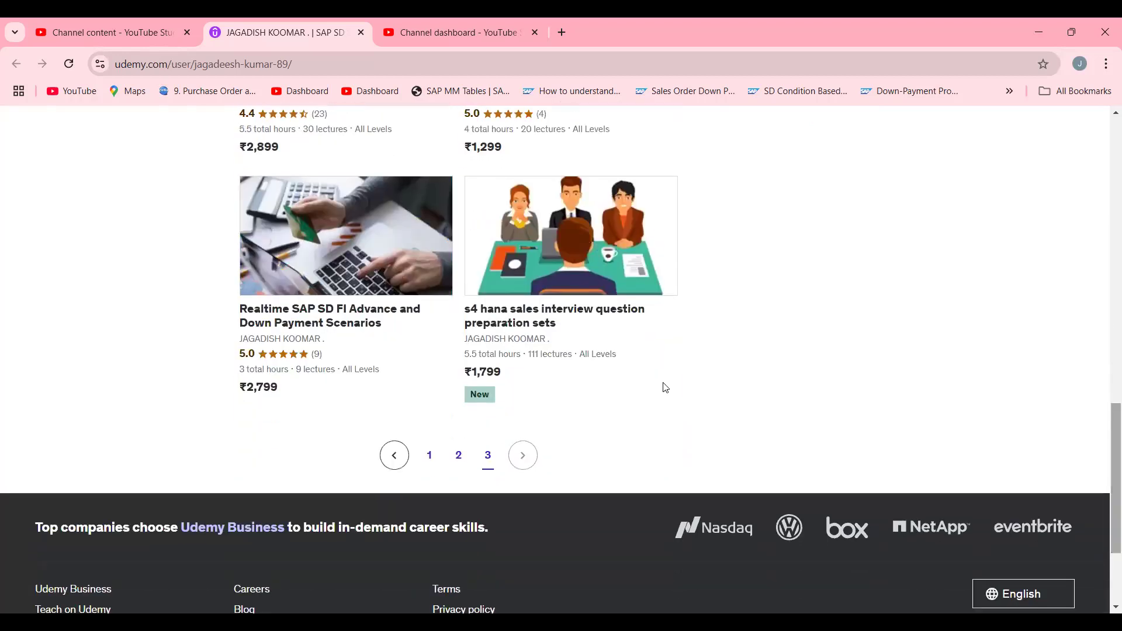
{"action": "left_click", "coordinate": [430, 456]}
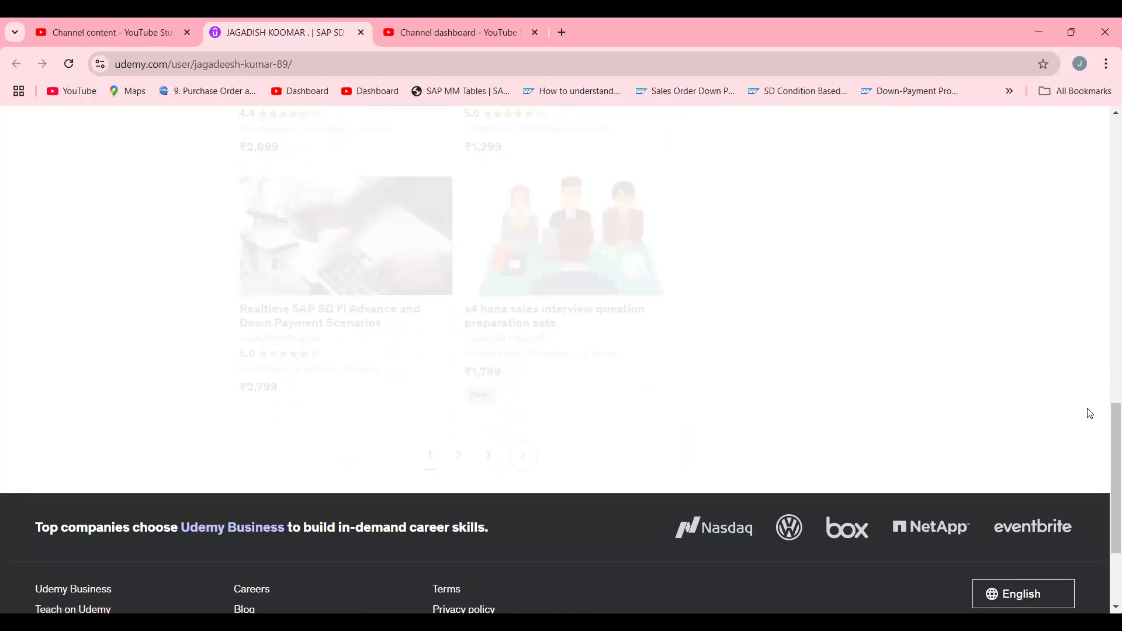
{"action": "left_click_drag", "start_coordinate": [1106, 440], "coordinate": [1106, 383]}
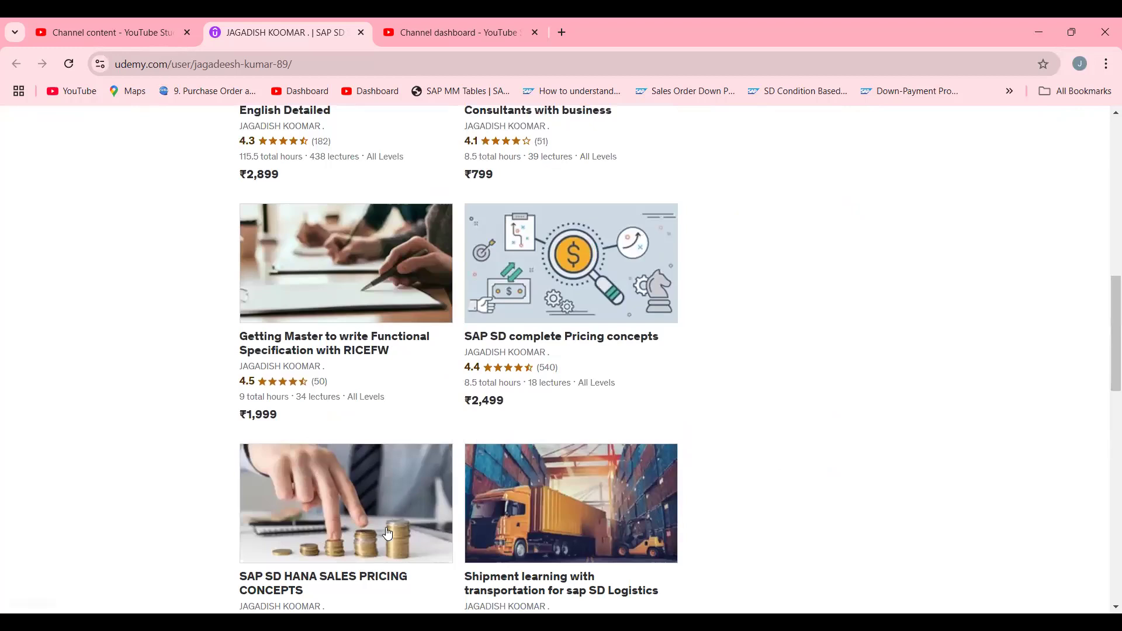
{"action": "left_click_drag", "start_coordinate": [1104, 308], "coordinate": [1109, 323]}
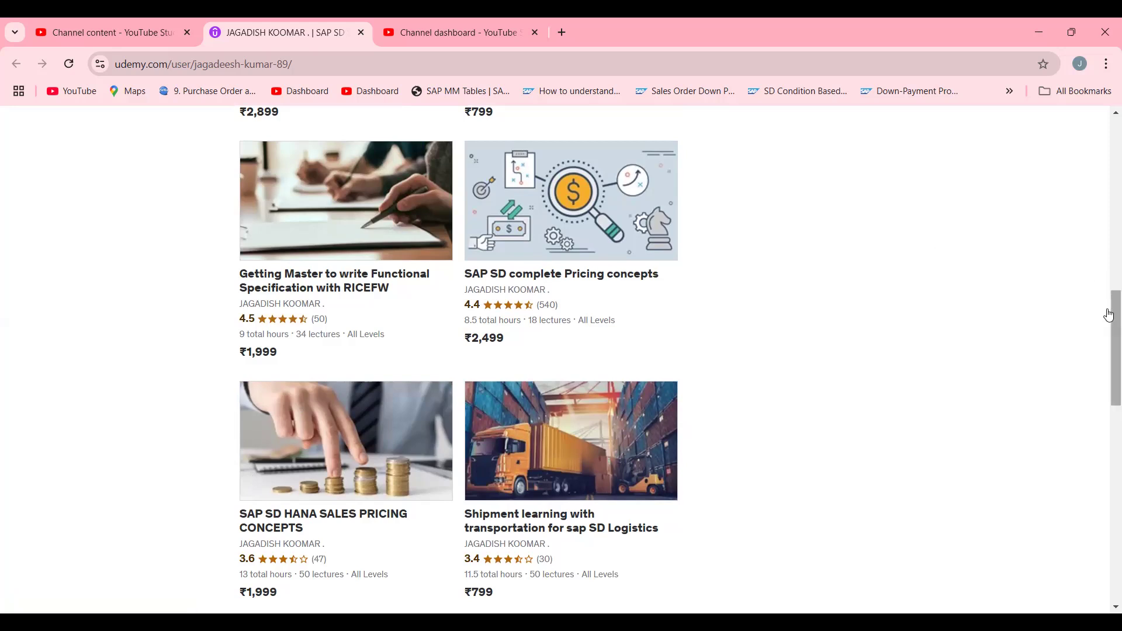
{"action": "scroll", "coordinate": [1109, 316], "scroll_direction": "down", "scroll_amount": 10}
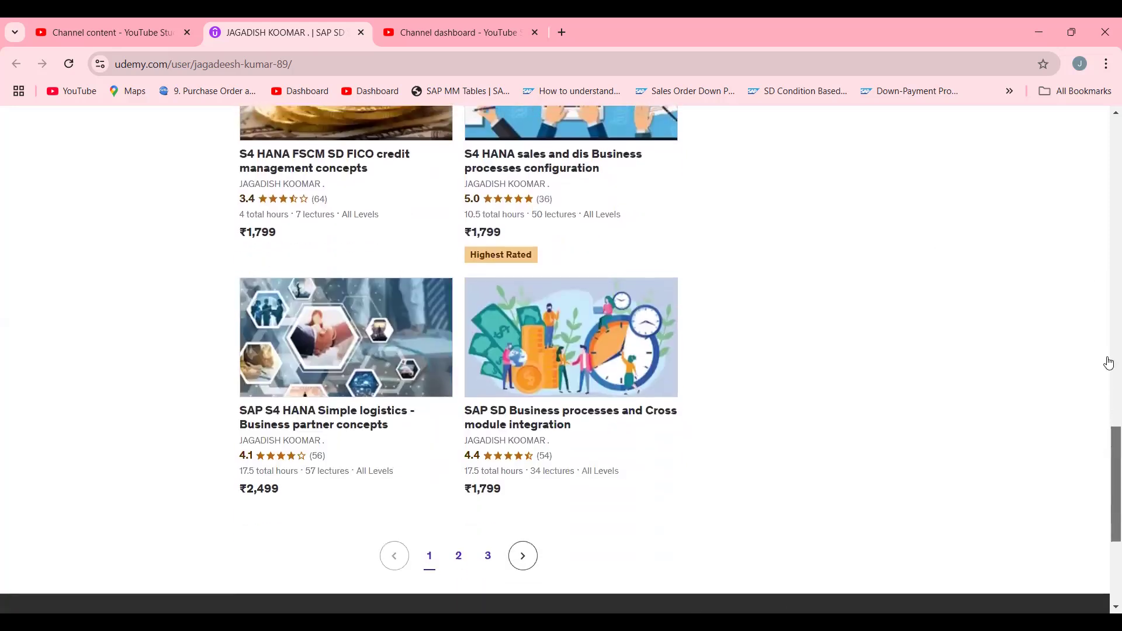
{"action": "scroll", "coordinate": [1109, 362], "scroll_direction": "up", "scroll_amount": 7}
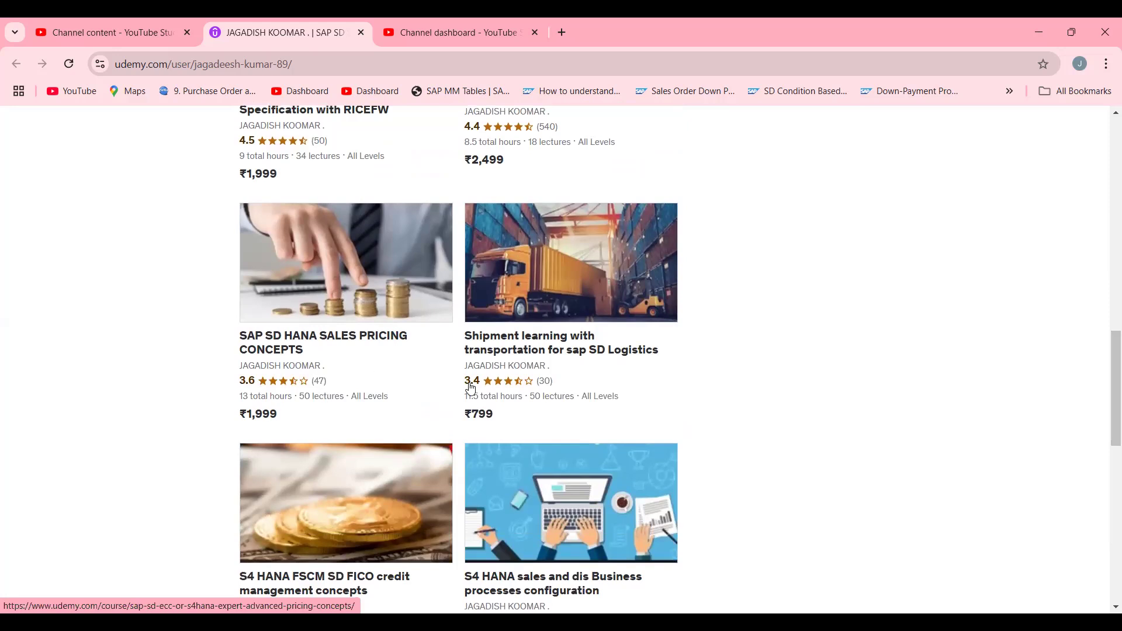
{"action": "scroll", "coordinate": [1106, 477], "scroll_direction": "down", "scroll_amount": 10}
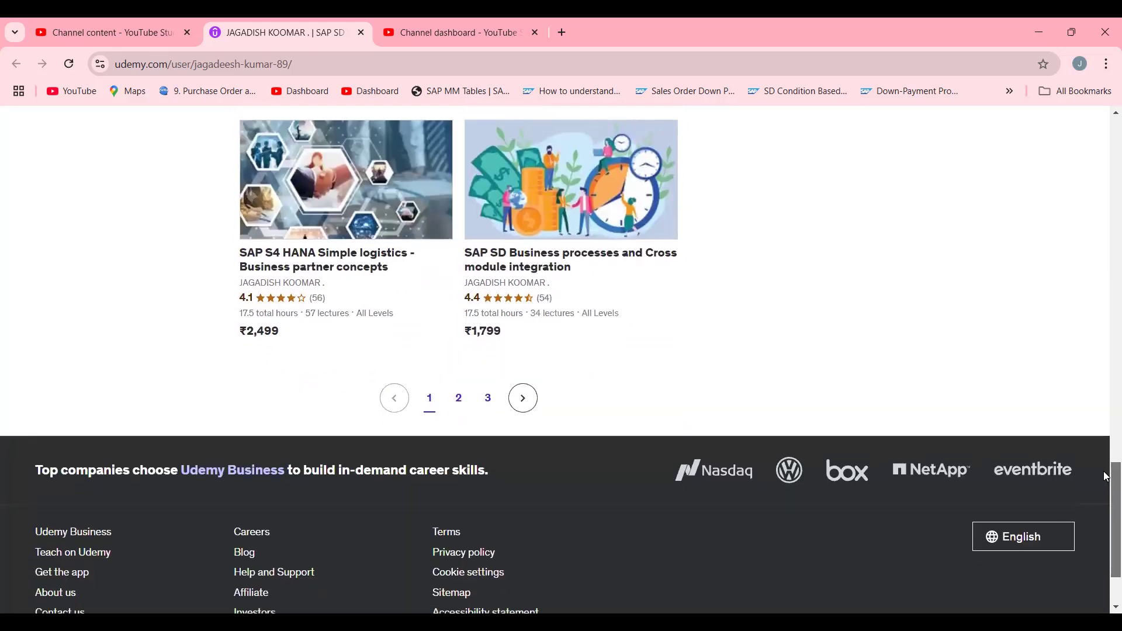
{"action": "scroll", "coordinate": [1106, 477], "scroll_direction": "up", "scroll_amount": 20}
{"action": "scroll", "coordinate": [1106, 141], "scroll_direction": "up", "scroll_amount": 4}
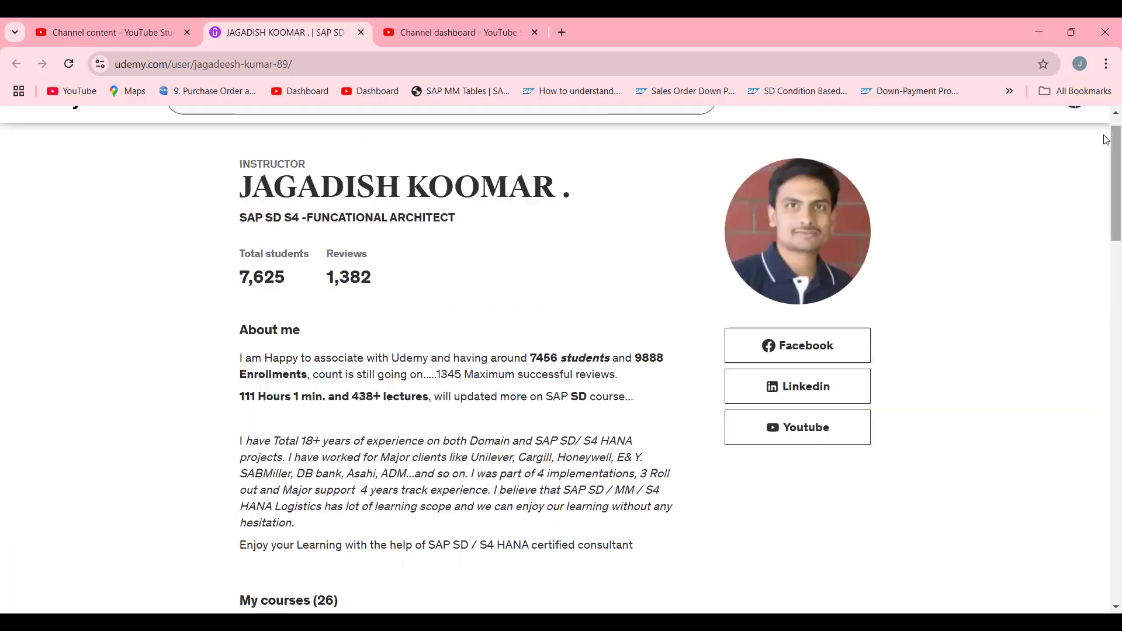